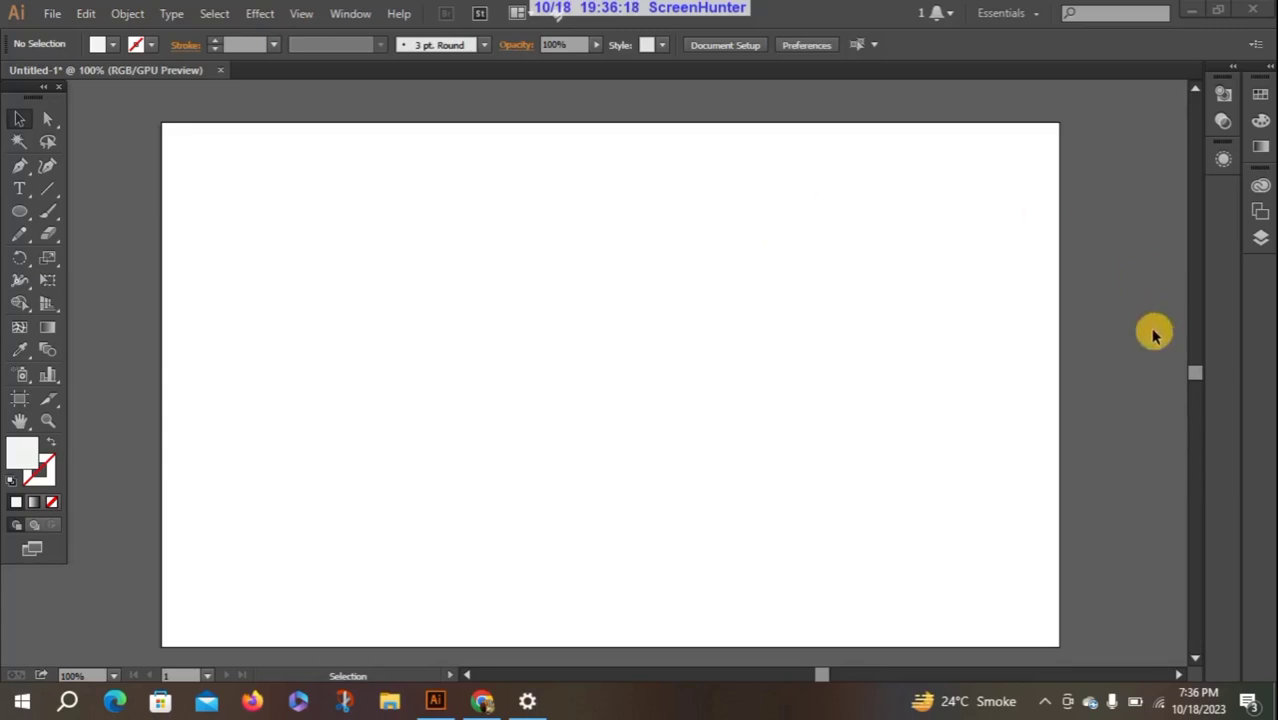
- Zoom in slightly on the artboard and switch to Draw Behind mode
left_click(1197, 380)
left_click(1196, 378)
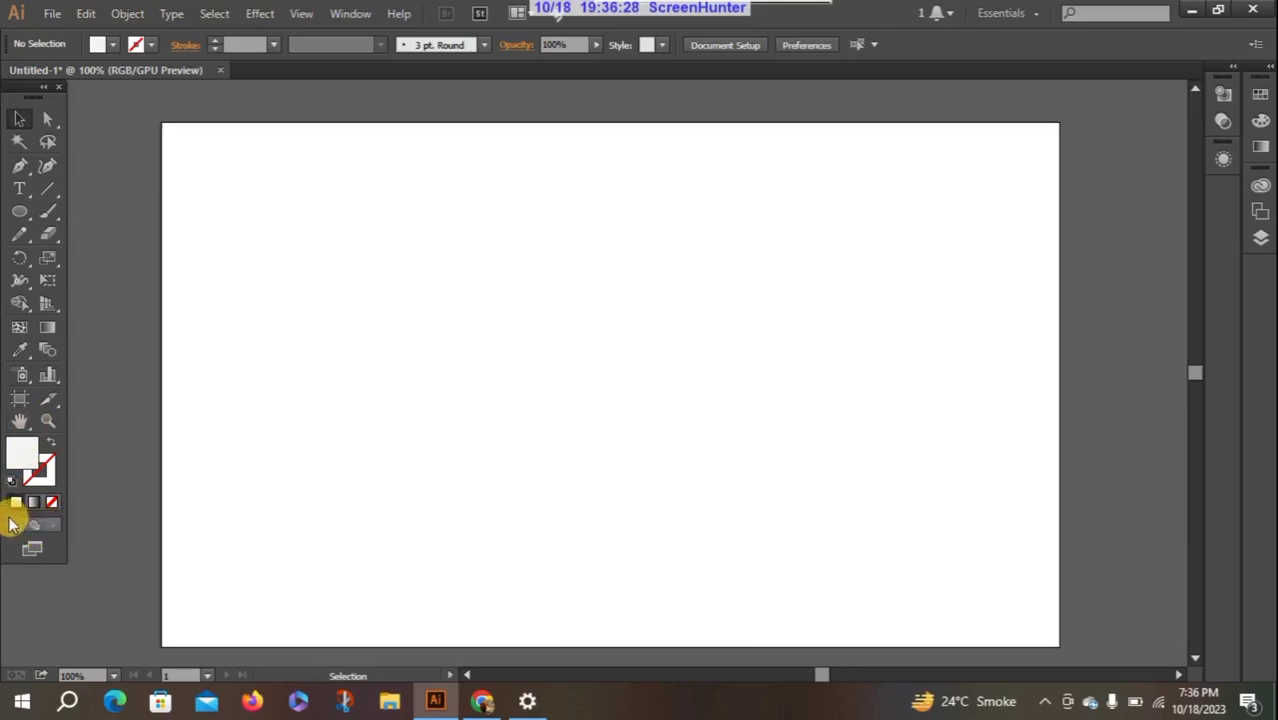
left_click(47, 421)
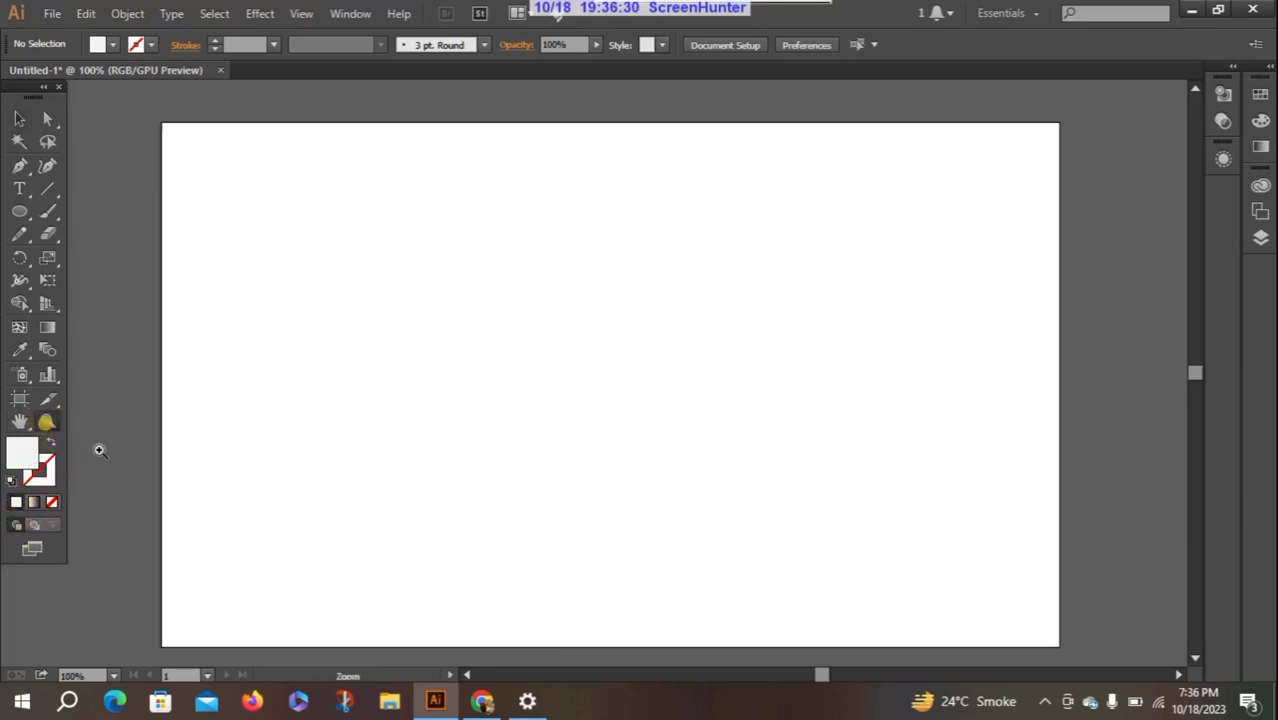
left_click_drag(100, 450, 94, 480)
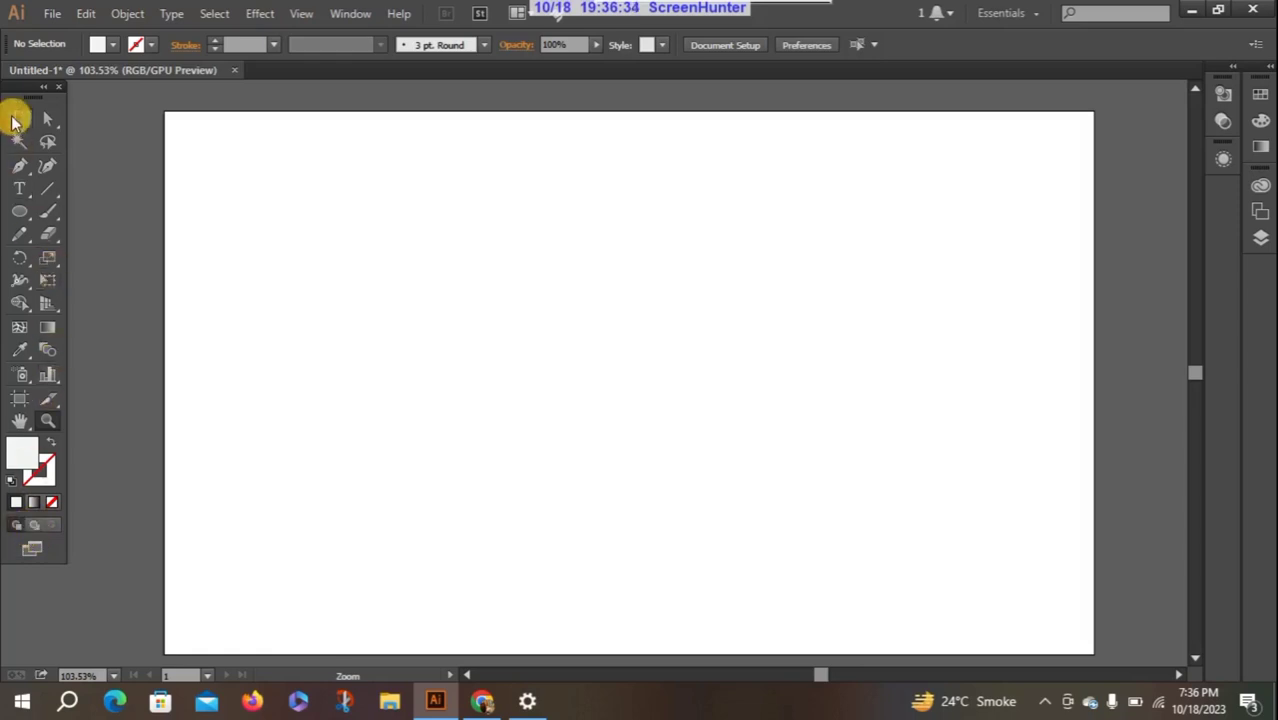
left_click(14, 121)
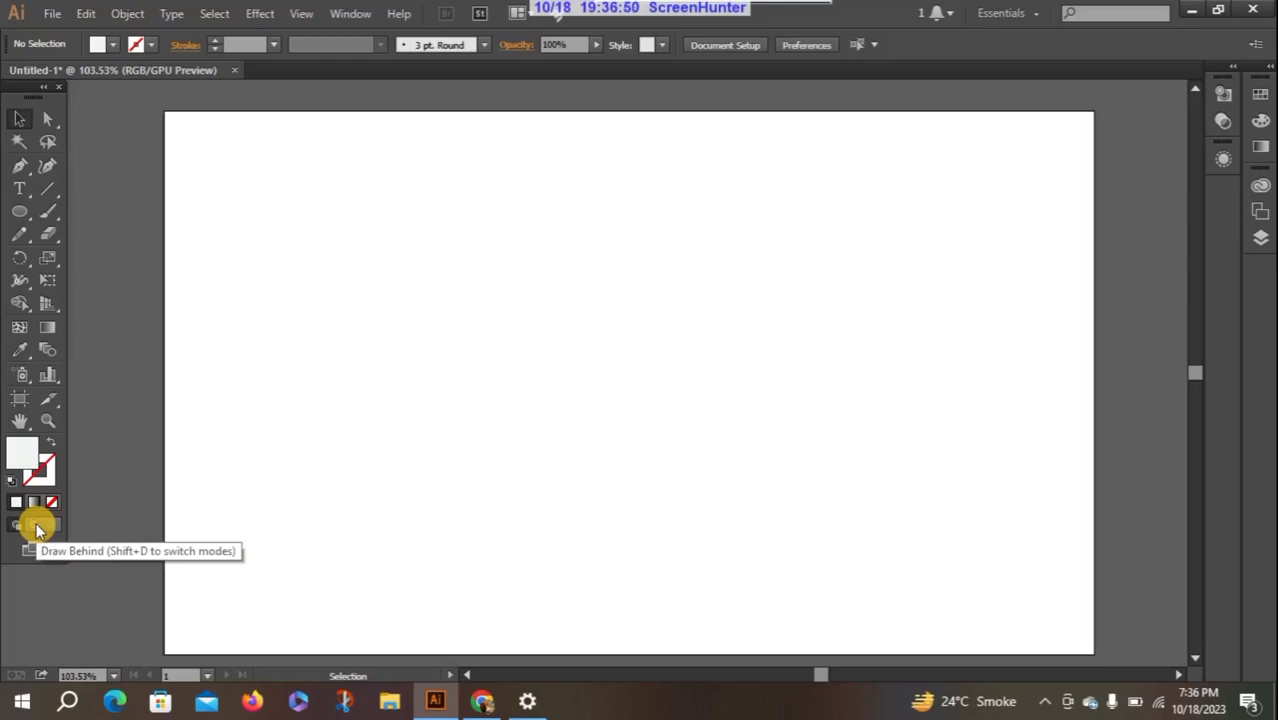
left_click(37, 525)
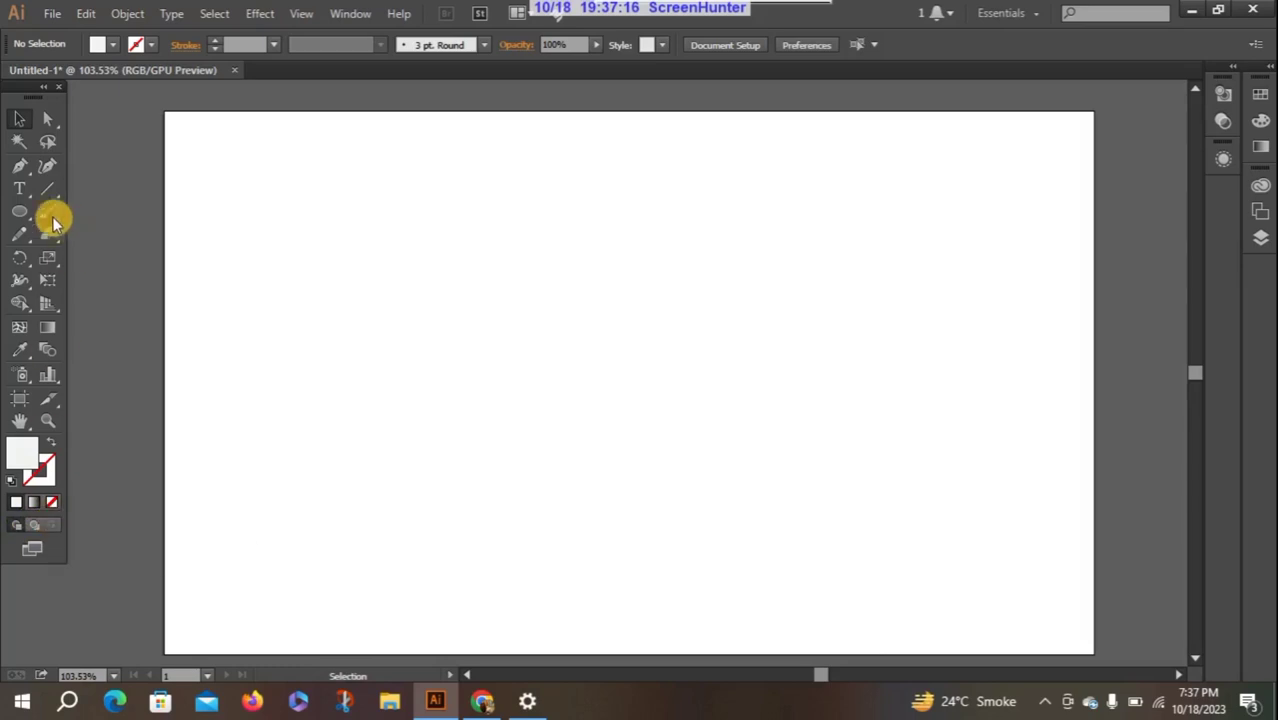
- Draw five ellipses of different sizes, two overlapping at the upper left
left_click(19, 211)
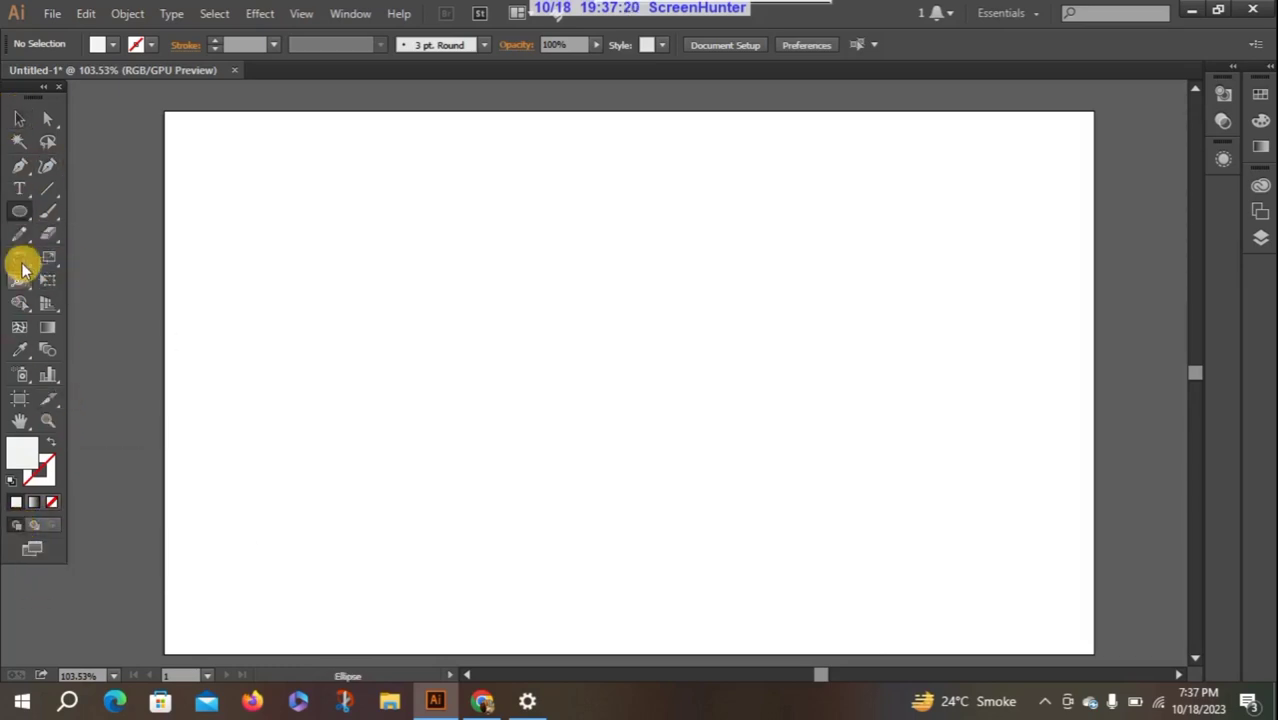
left_click_drag(226, 168, 378, 381)
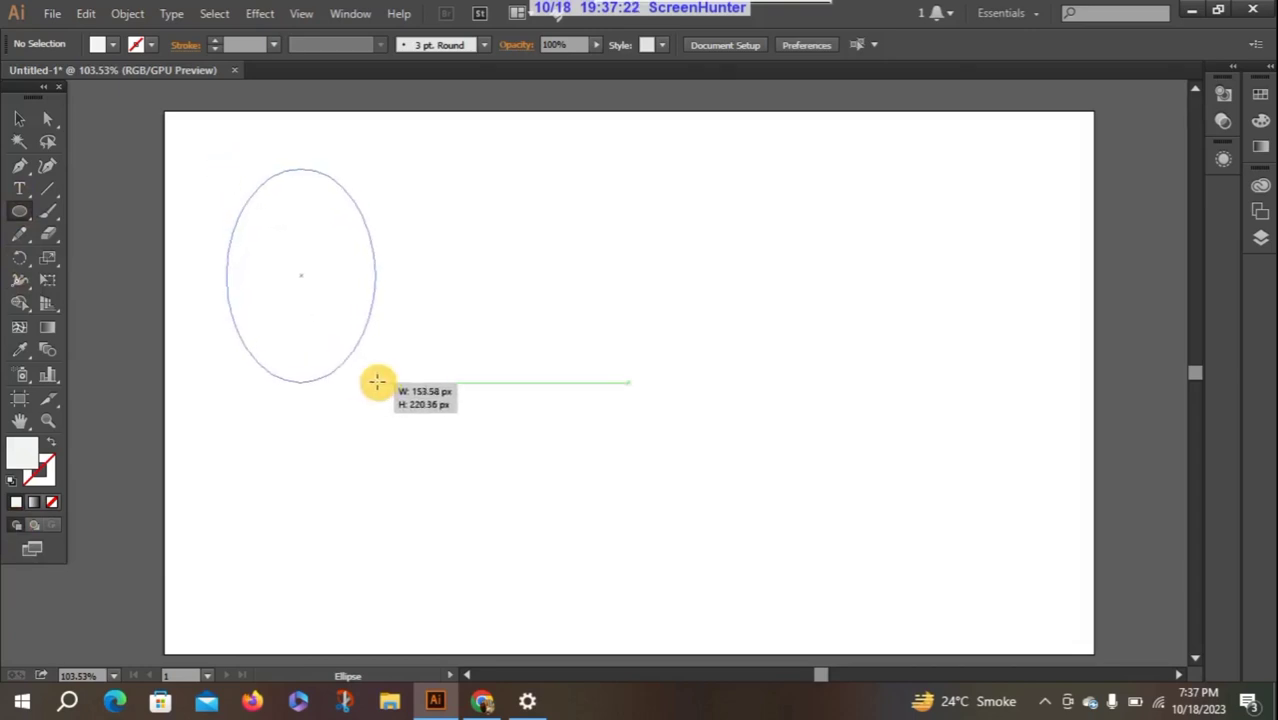
left_click_drag(617, 298, 733, 434)
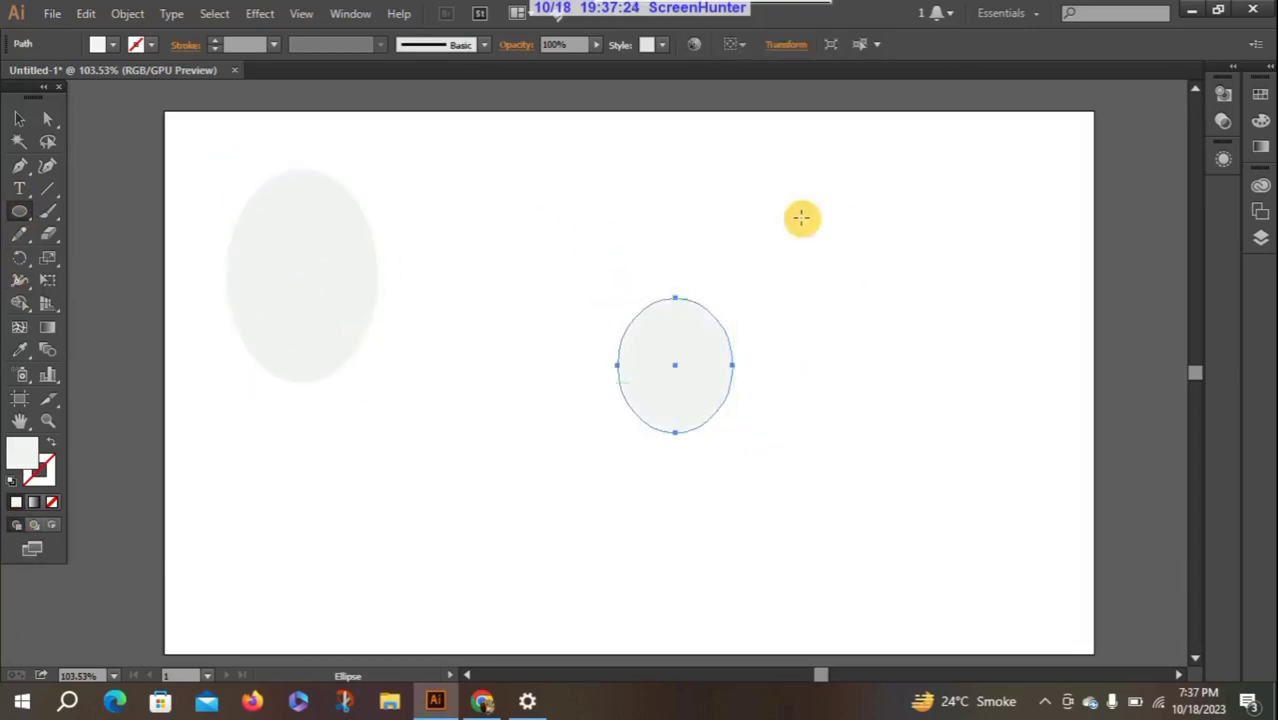
left_click_drag(456, 157, 603, 381)
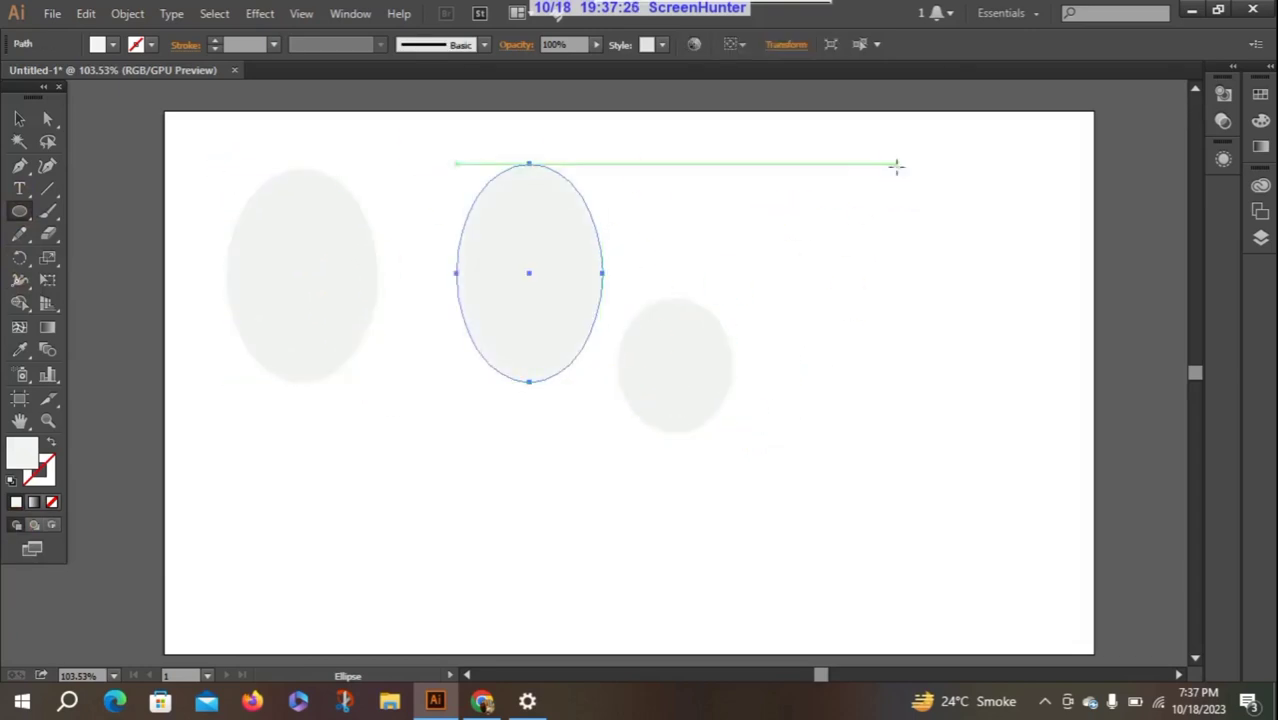
left_click_drag(896, 163, 1062, 494)
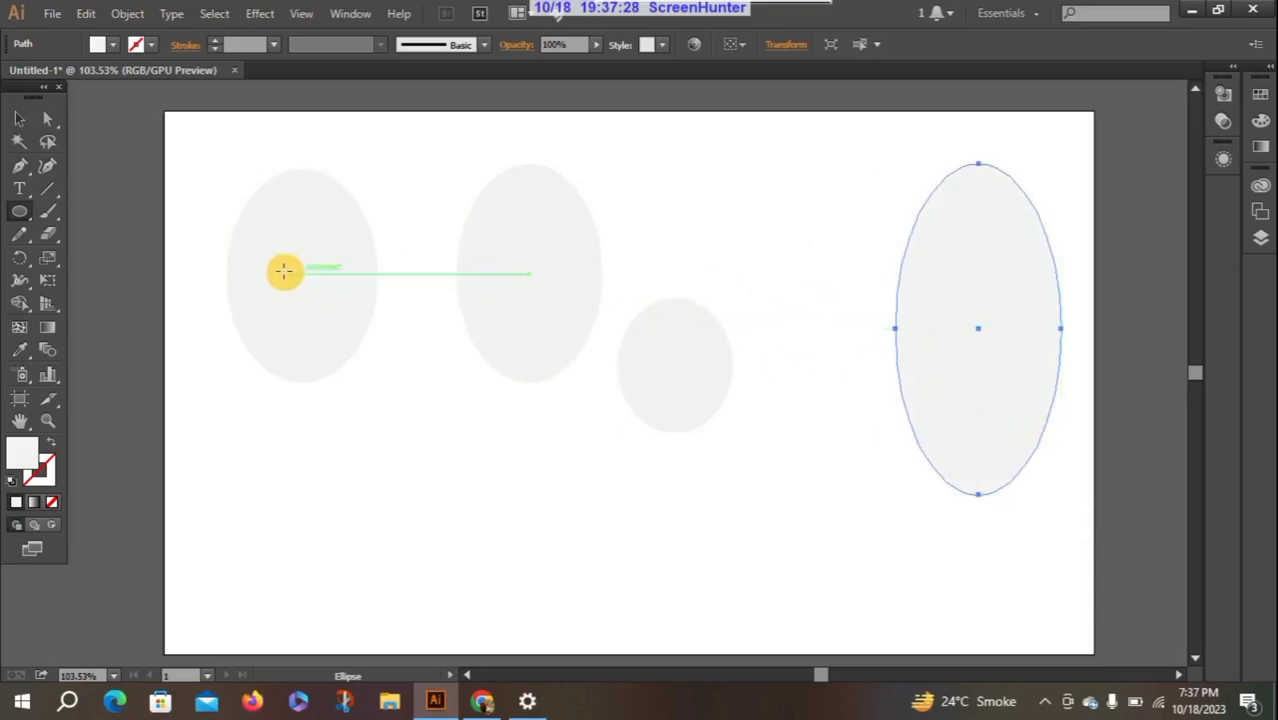
left_click_drag(308, 281, 454, 505)
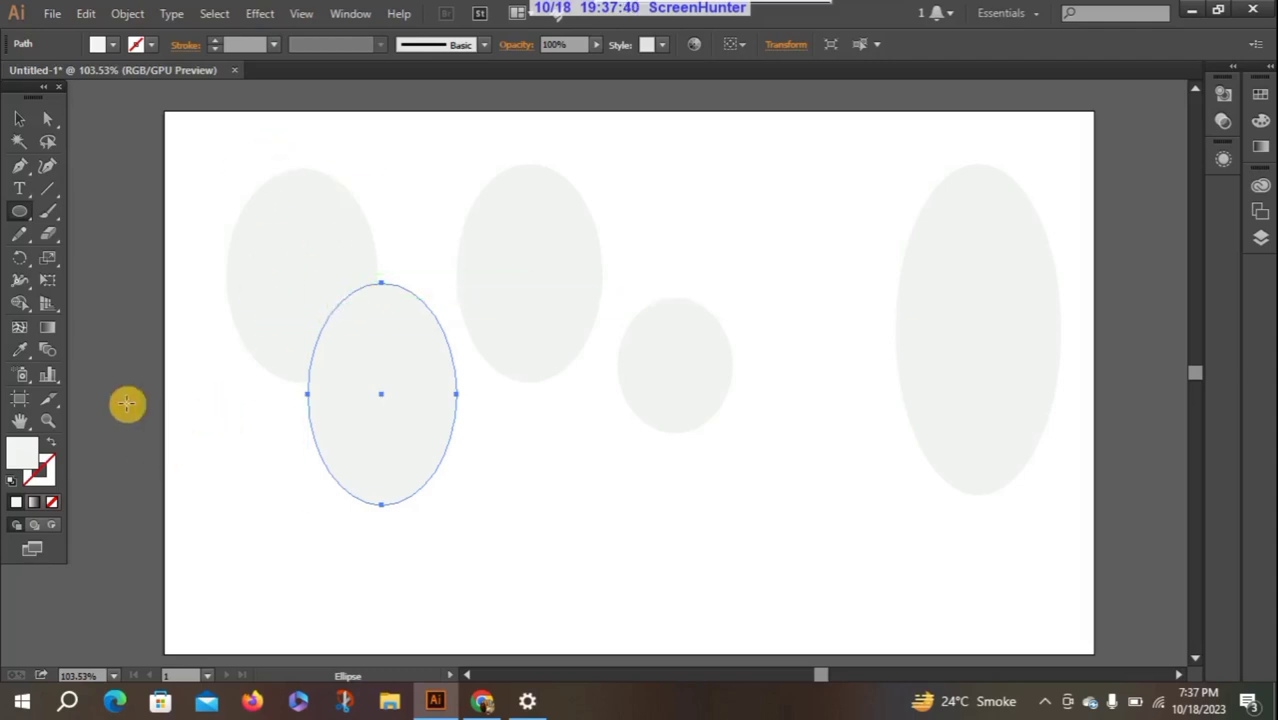
- Select the two overlapping left ellipses, deselect them, then marquee-select all five
left_click(19, 118)
left_click_drag(198, 137, 430, 512)
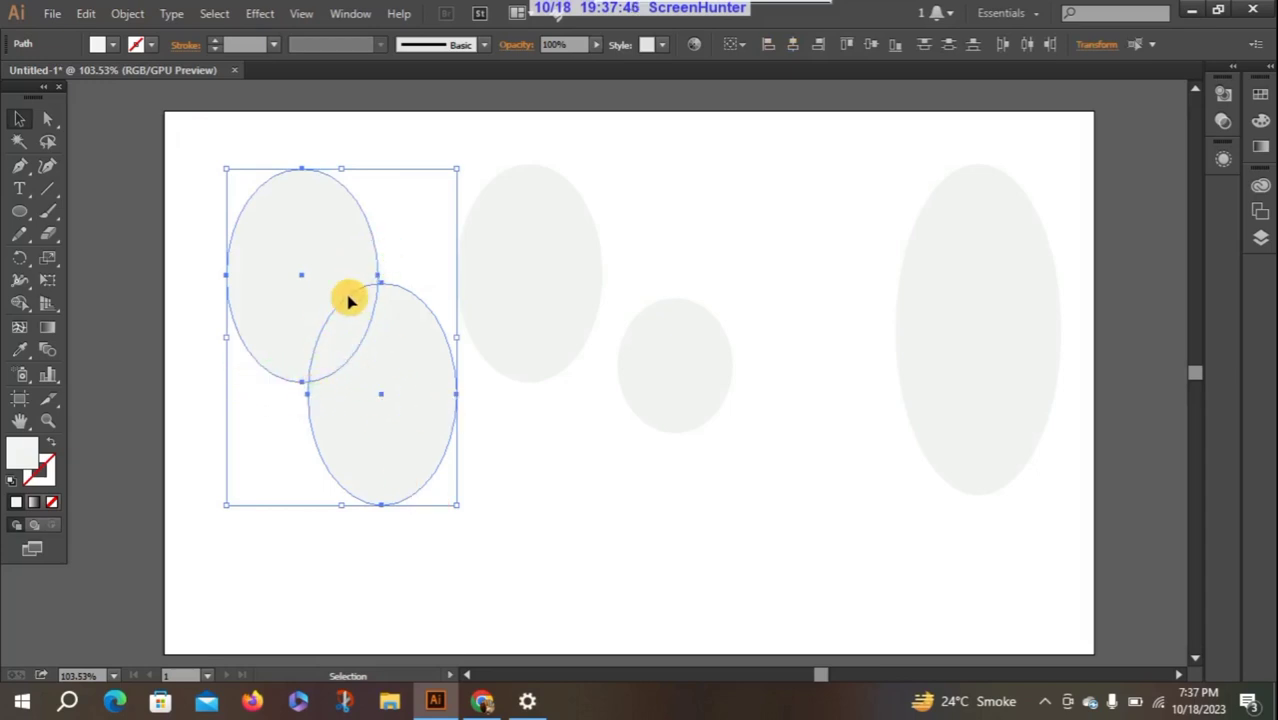
left_click(185, 402)
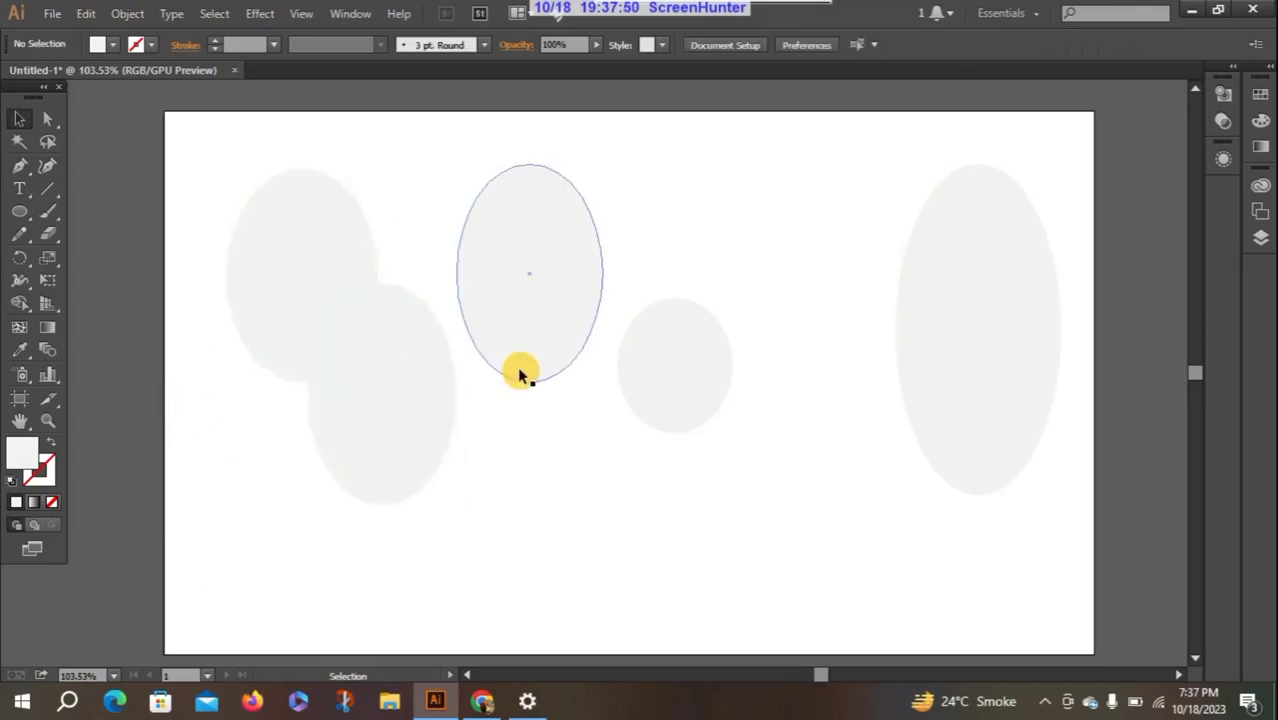
left_click_drag(181, 147, 1072, 551)
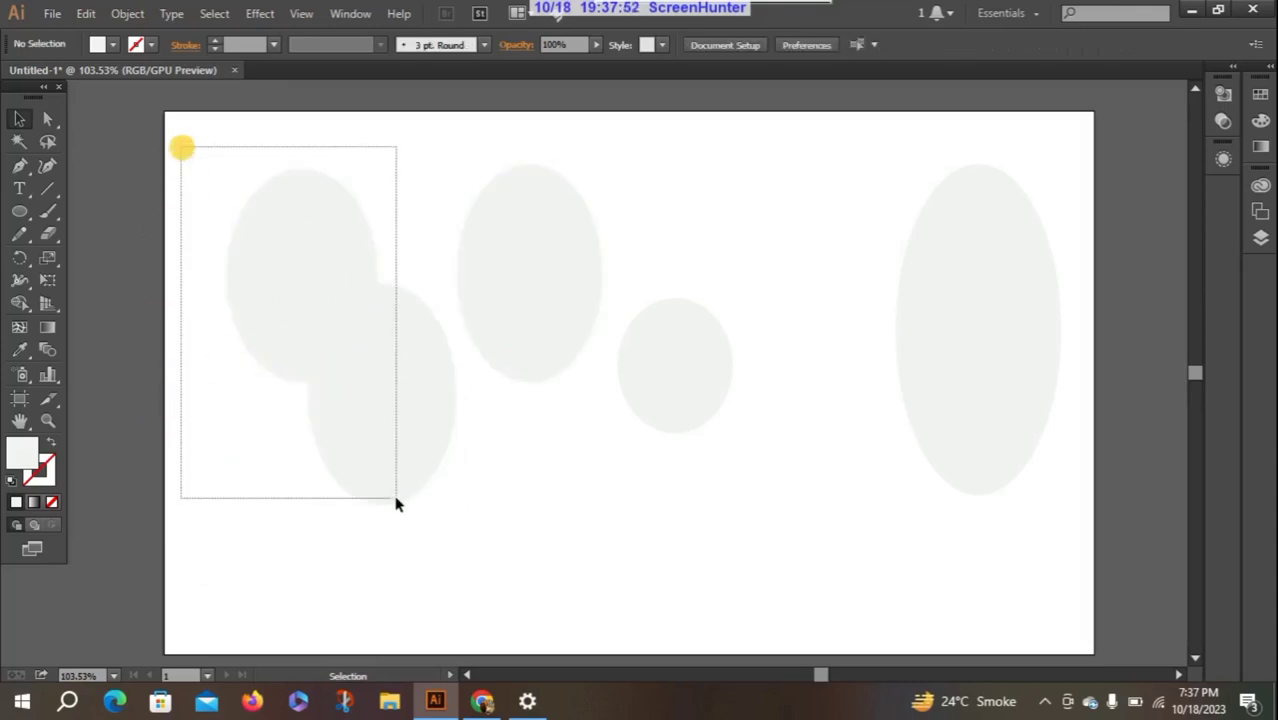
- Delete the ellipses and draw two overlapping rectangles near the upper left
key("Delete")
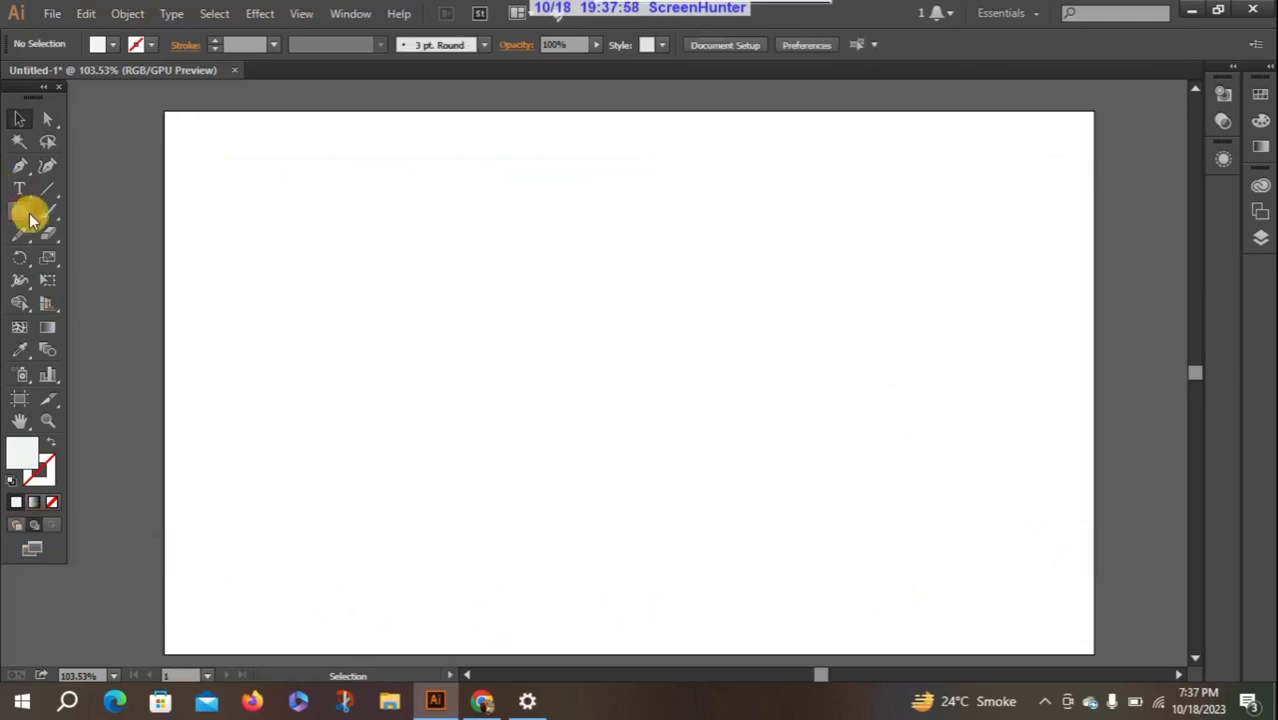
left_click_drag(30, 220, 63, 211)
mouse_move(238, 158)
left_mouse_down()
mouse_move(357, 352)
mouse_move(437, 333)
left_mouse_up()
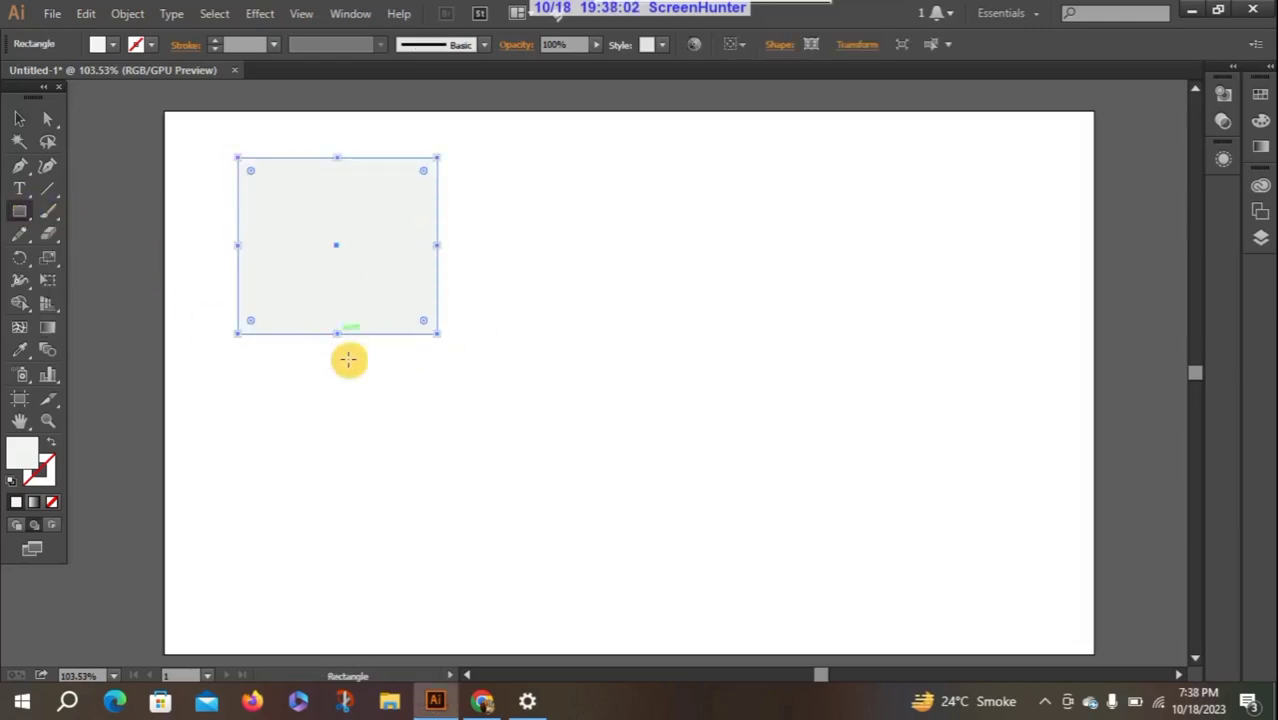
mouse_move(345, 264)
left_mouse_down()
mouse_move(424, 369)
mouse_move(522, 417)
left_mouse_up()
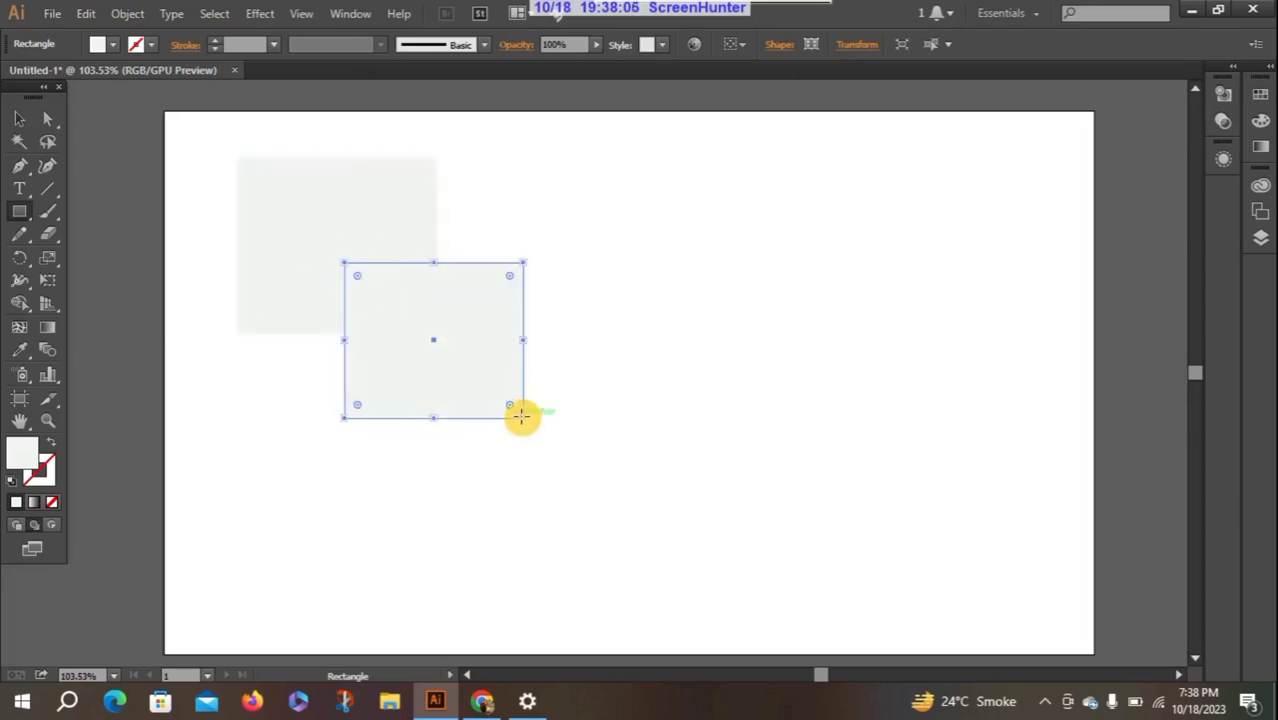
left_click(20, 118)
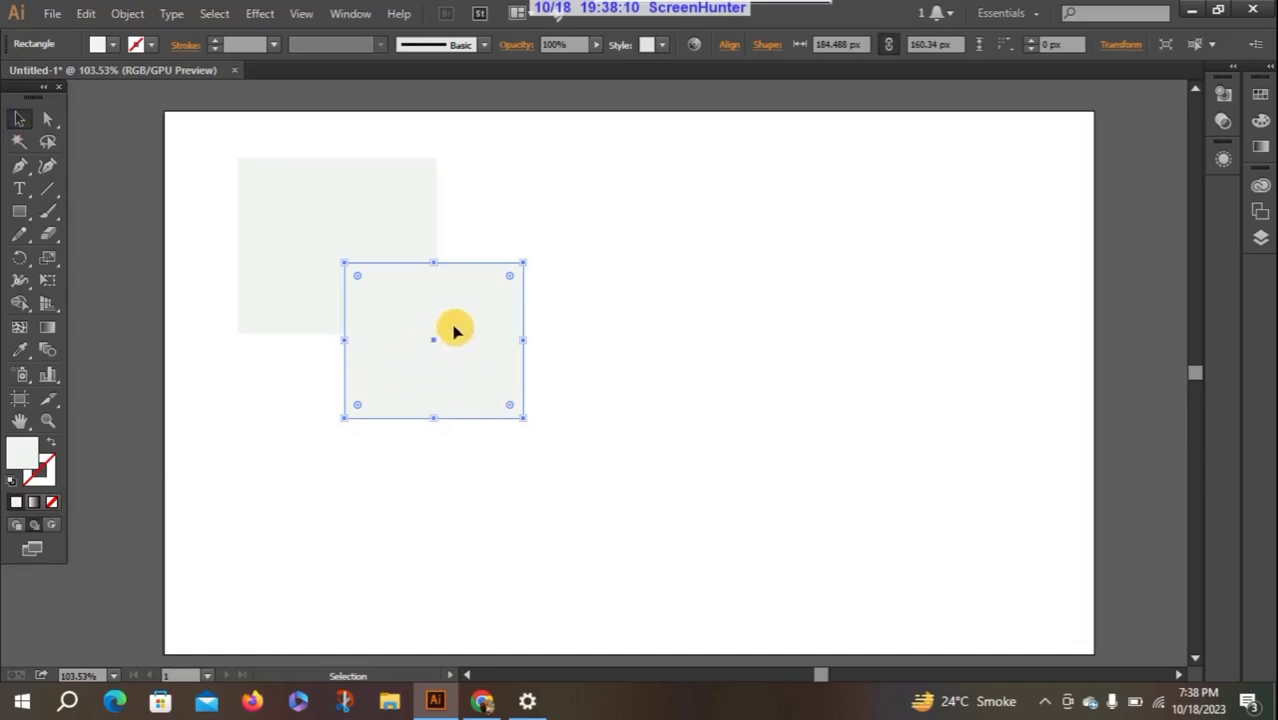
- Fill one rectangle blue from the Color panel, then select and delete both rectangles
left_click(1228, 78)
left_click(1268, 76)
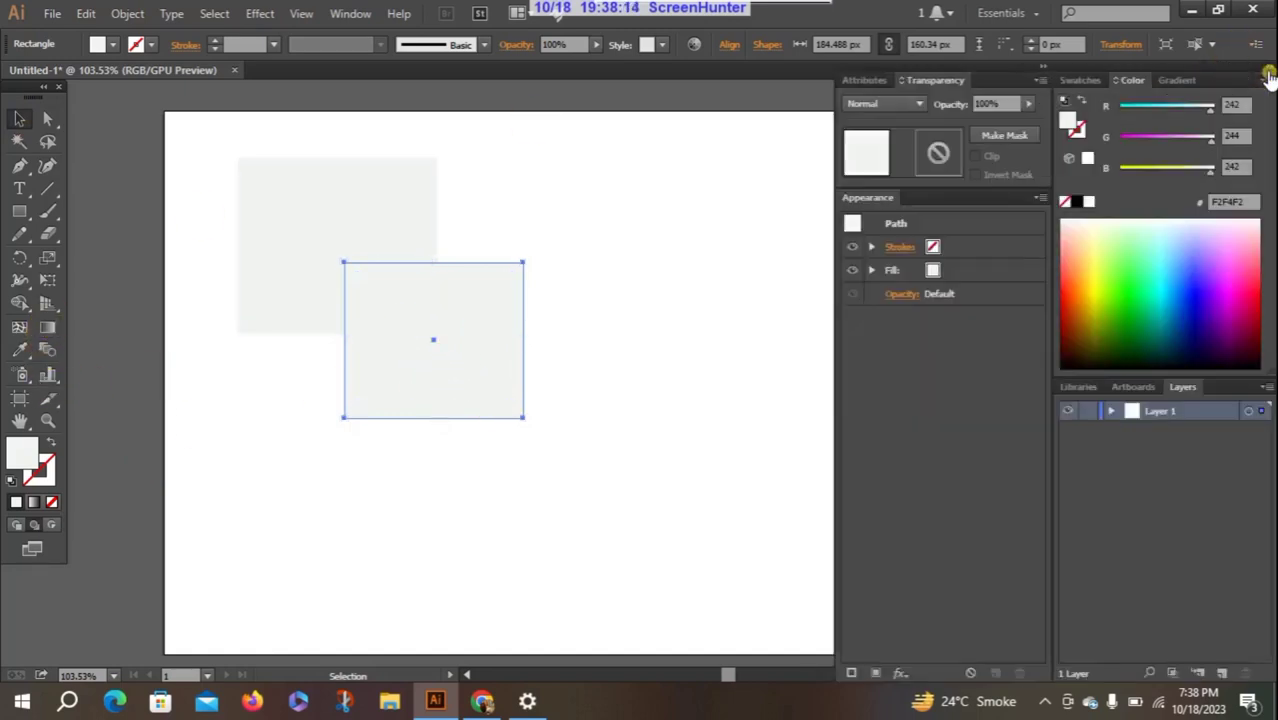
left_click(1043, 78)
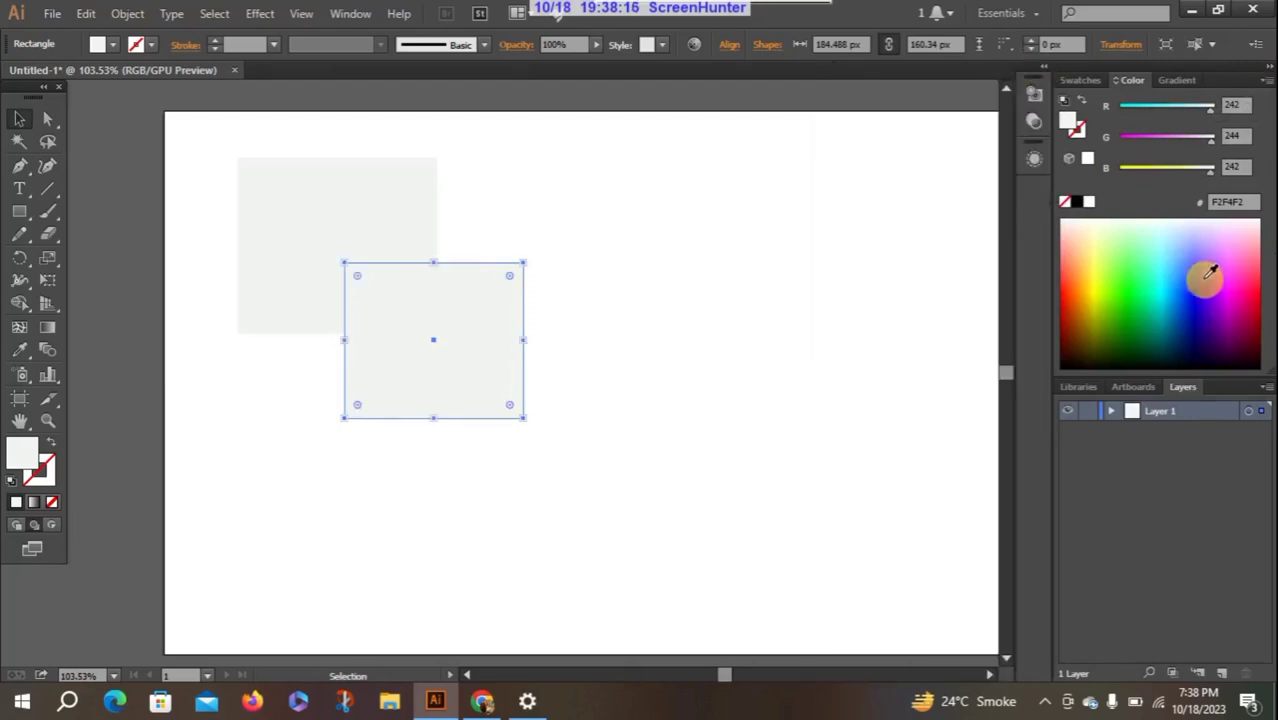
left_click(1192, 277)
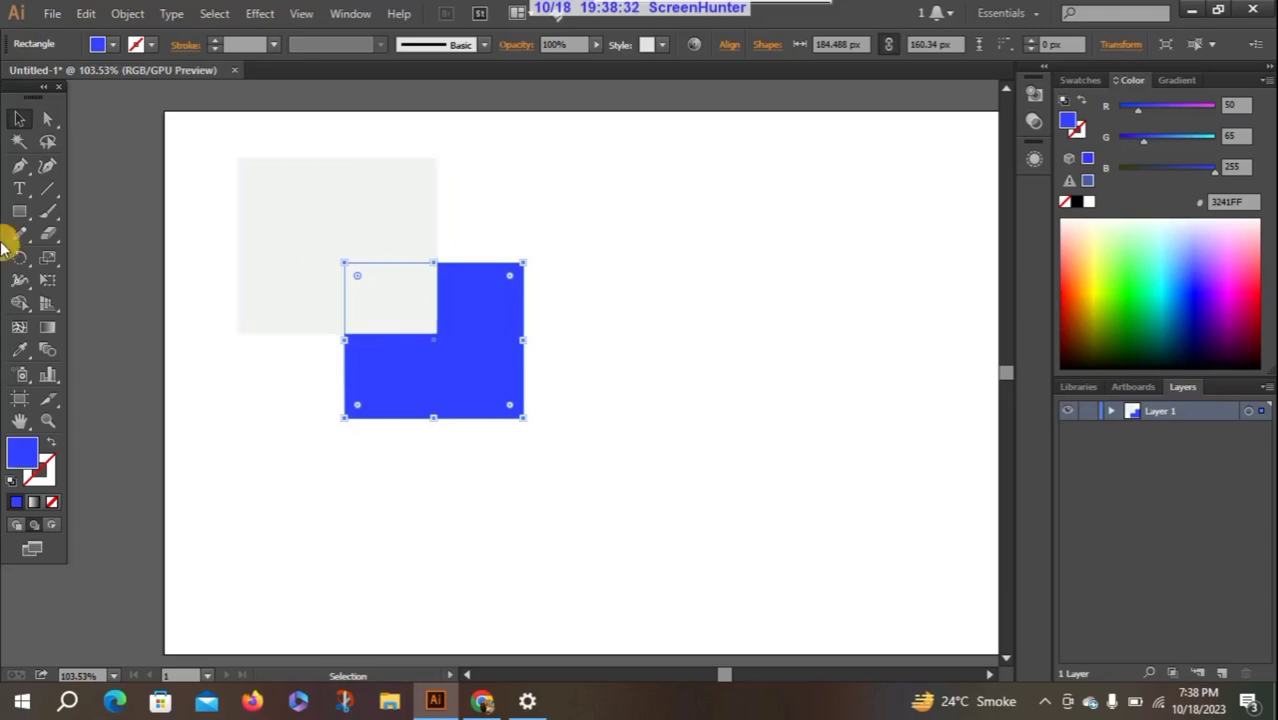
left_click_drag(193, 125, 653, 499)
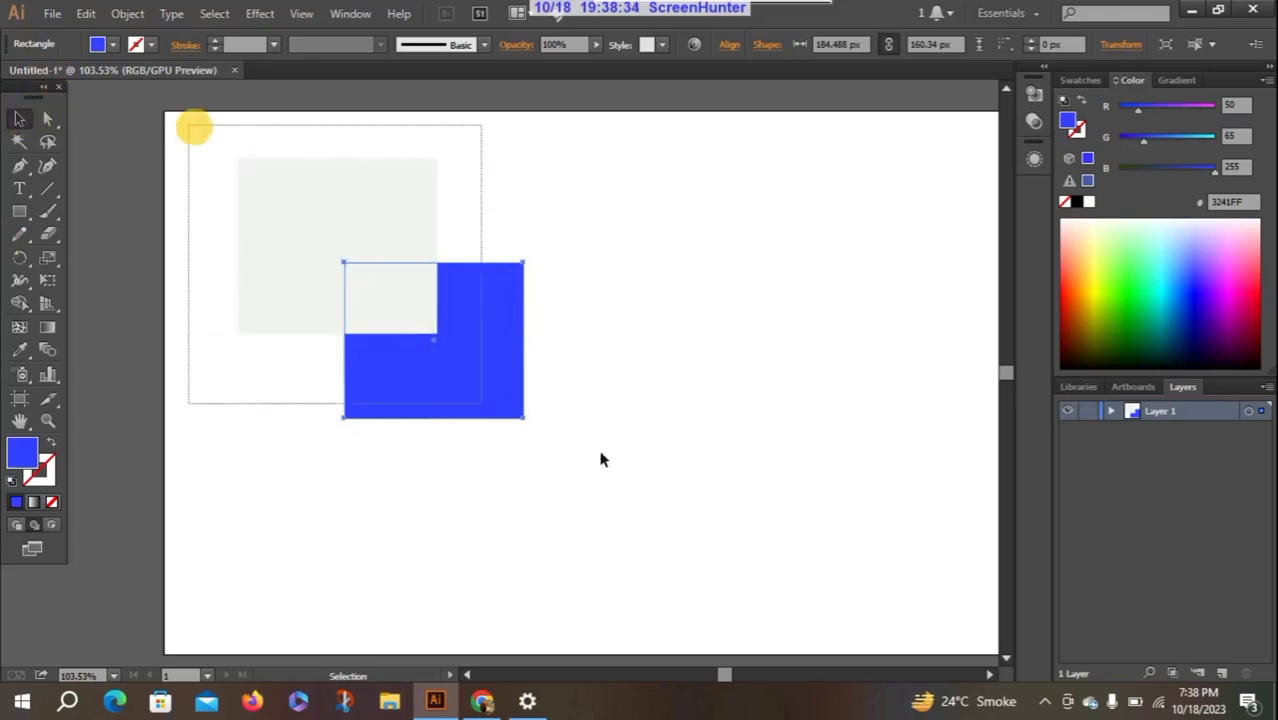
key("Delete")
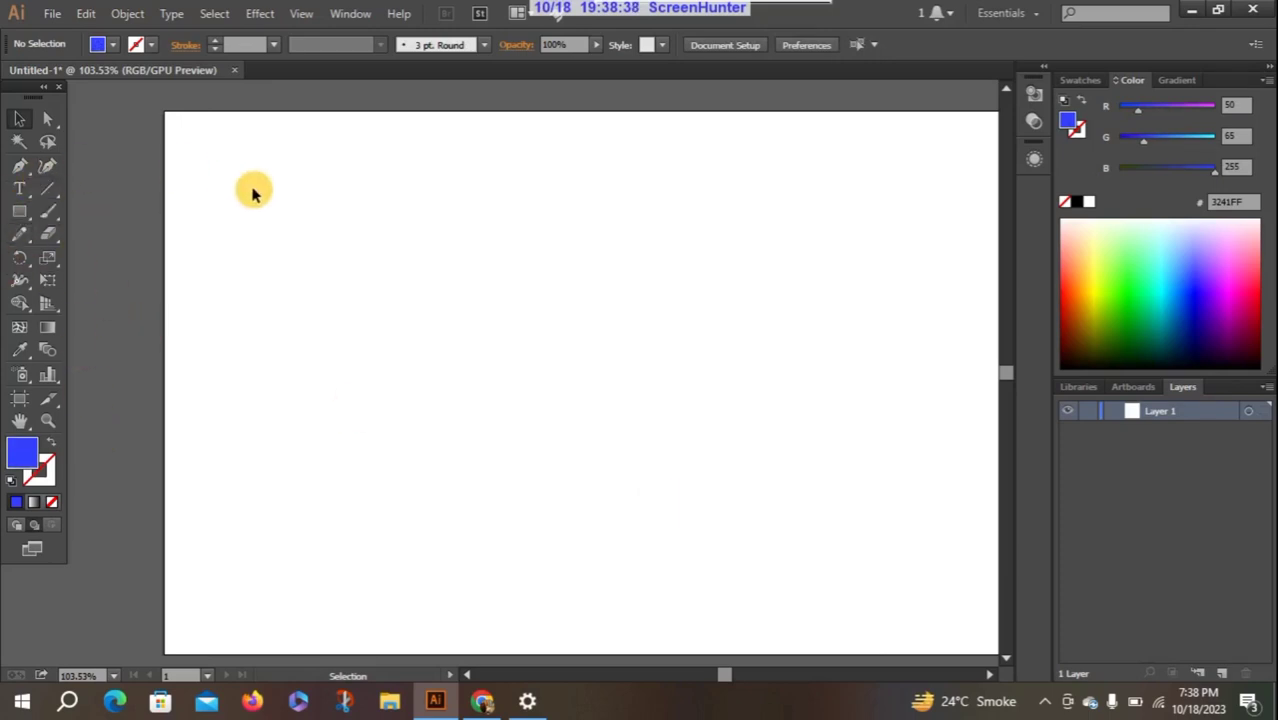
- Draw a blue rectangle, turn on Draw Inside, and draw a green ellipse inside it
left_click_drag(200, 178, 436, 426)
left_click(19, 211)
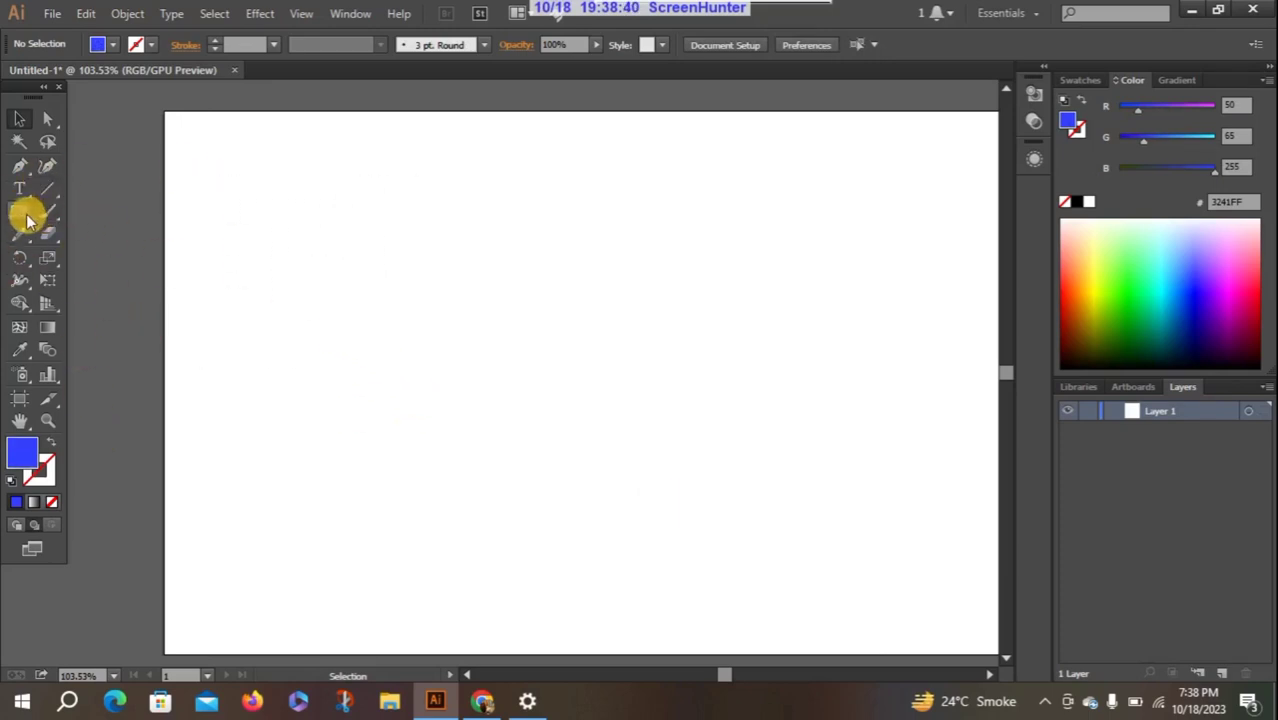
left_click_drag(201, 163, 421, 364)
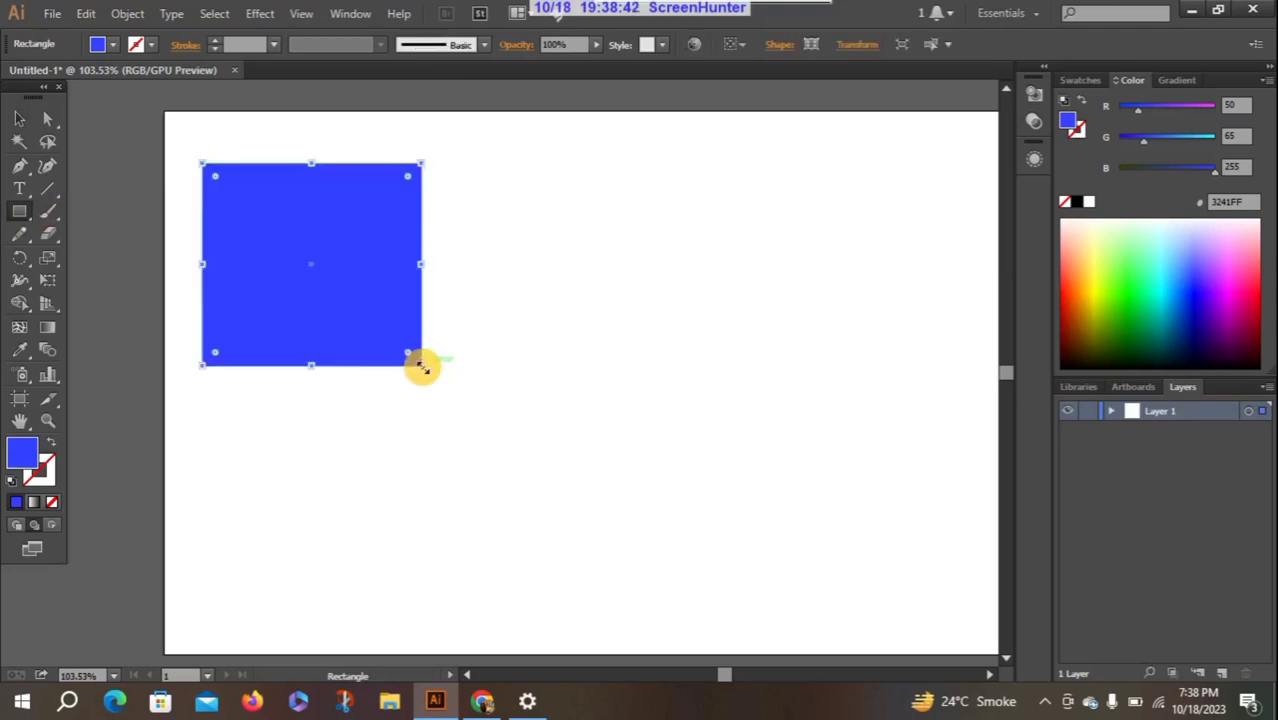
left_click(51, 525)
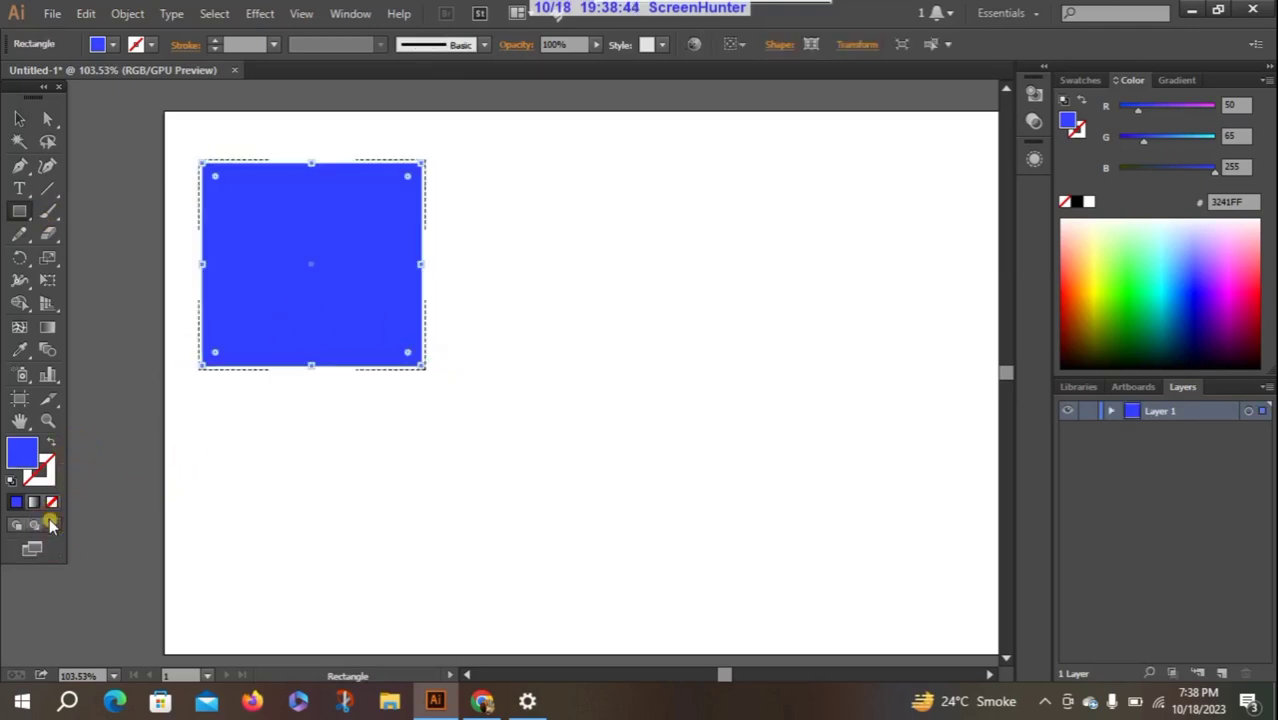
left_click(19, 211)
left_click(90, 257)
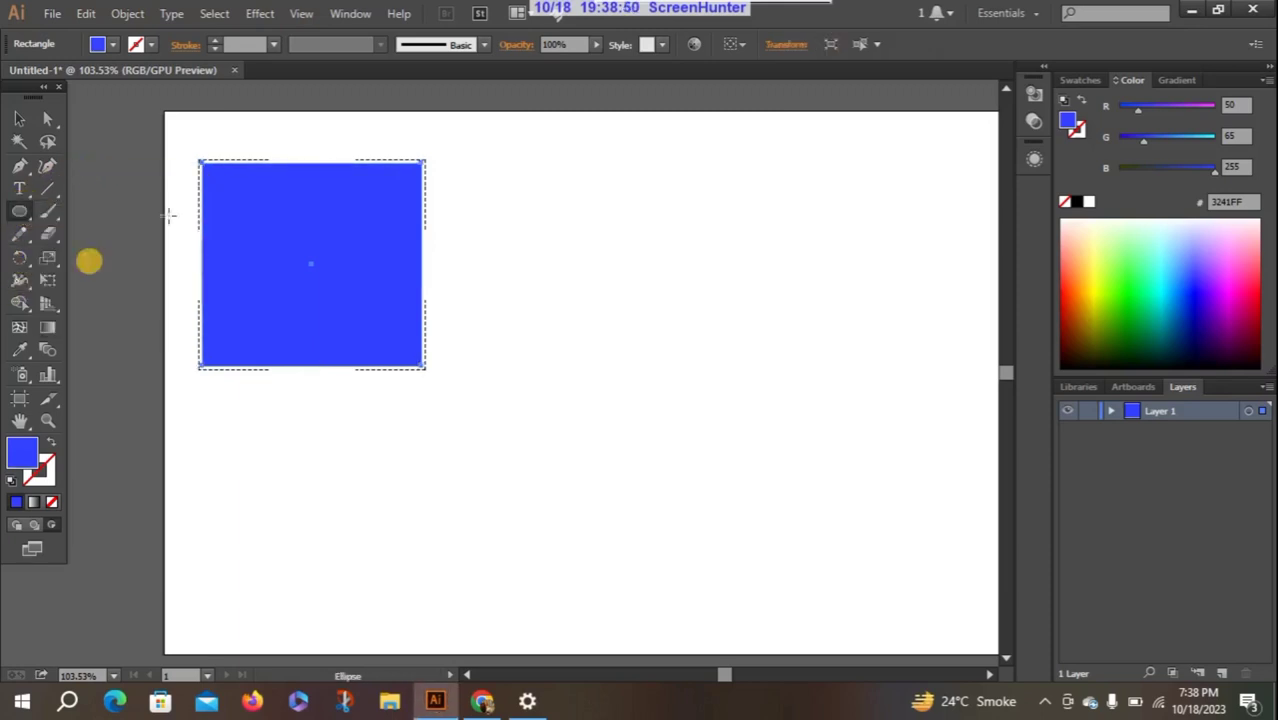
left_click_drag(222, 184, 290, 276)
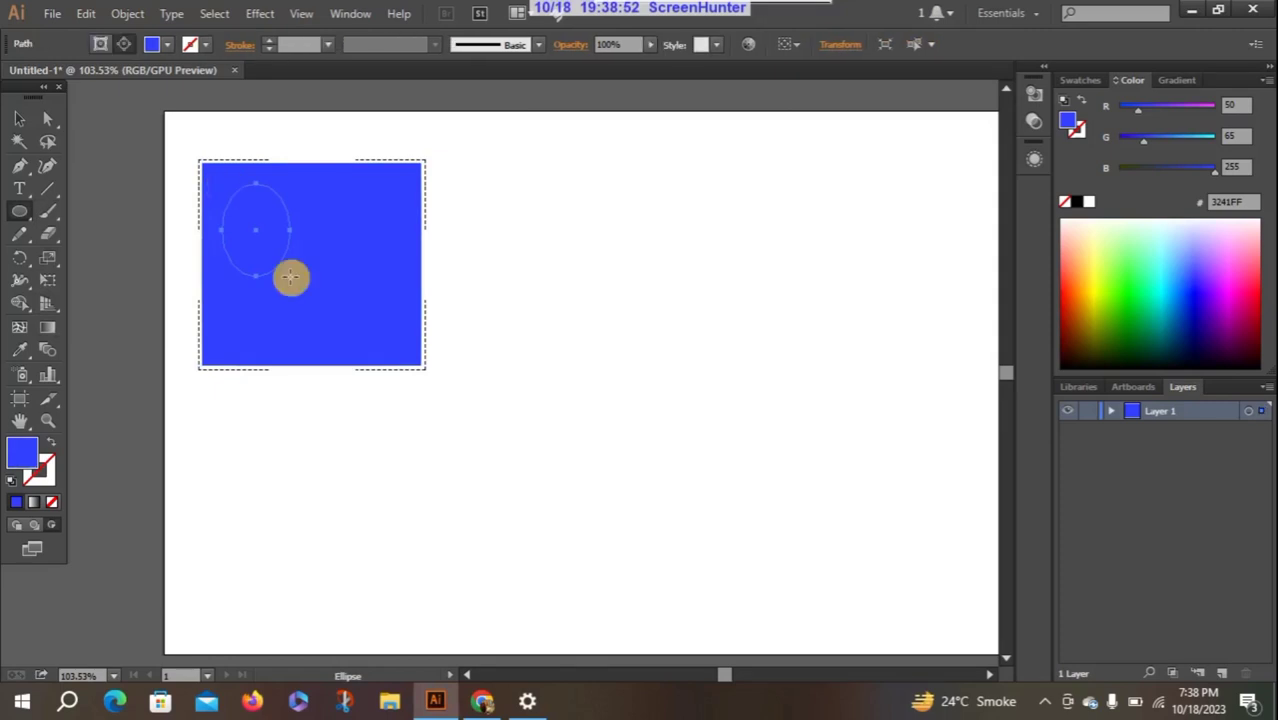
left_click(1133, 265)
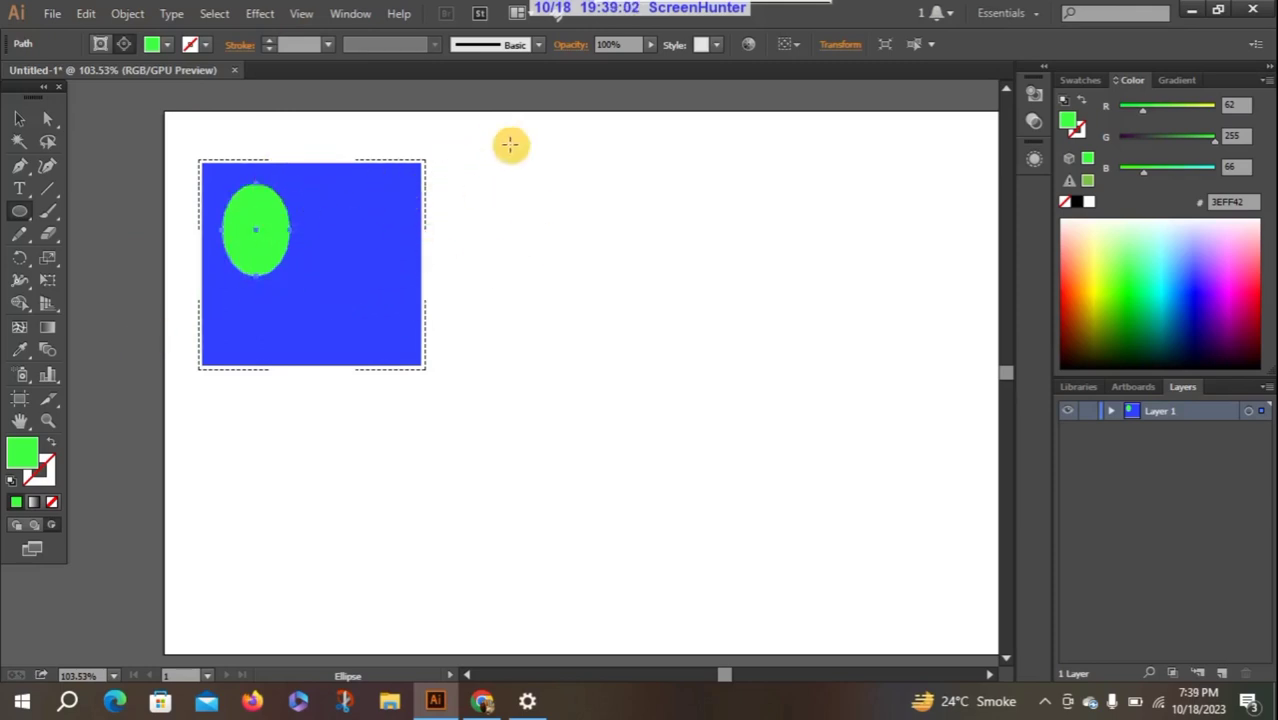
- Add four more green ellipses inside the rectangle and draw a large ellipse to its right
left_click_drag(377, 130, 447, 264)
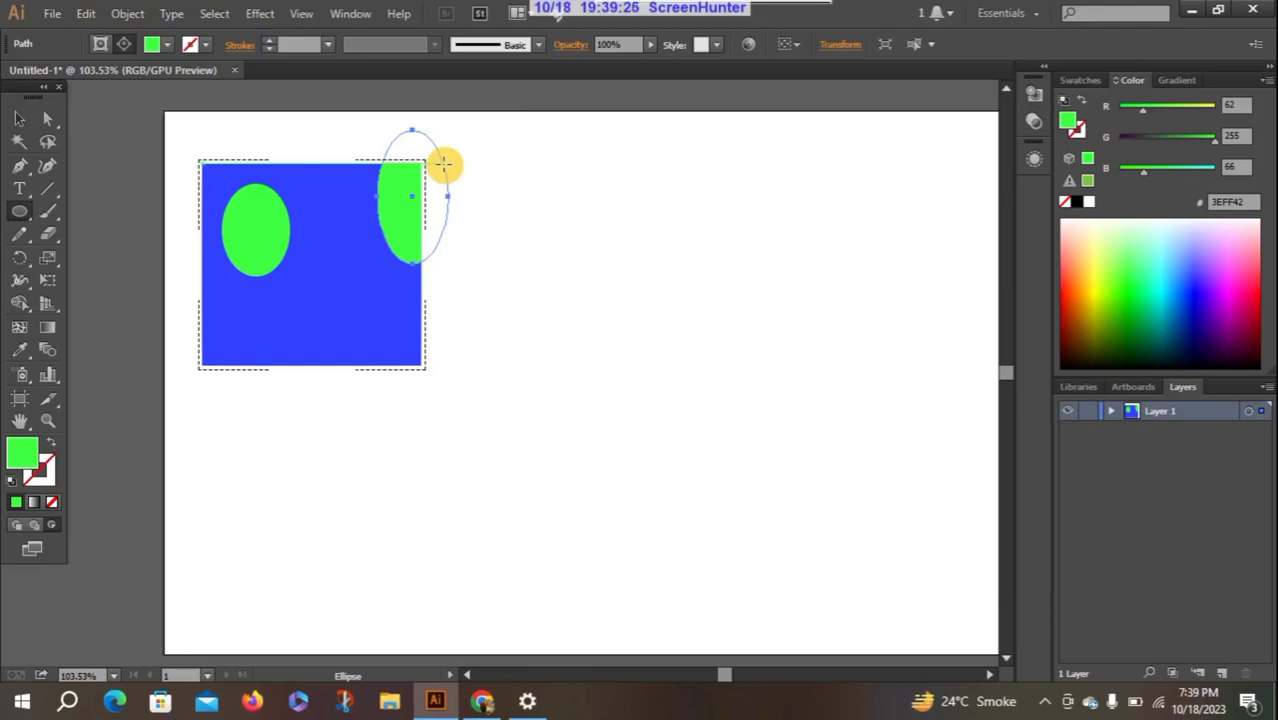
left_click_drag(300, 264, 393, 415)
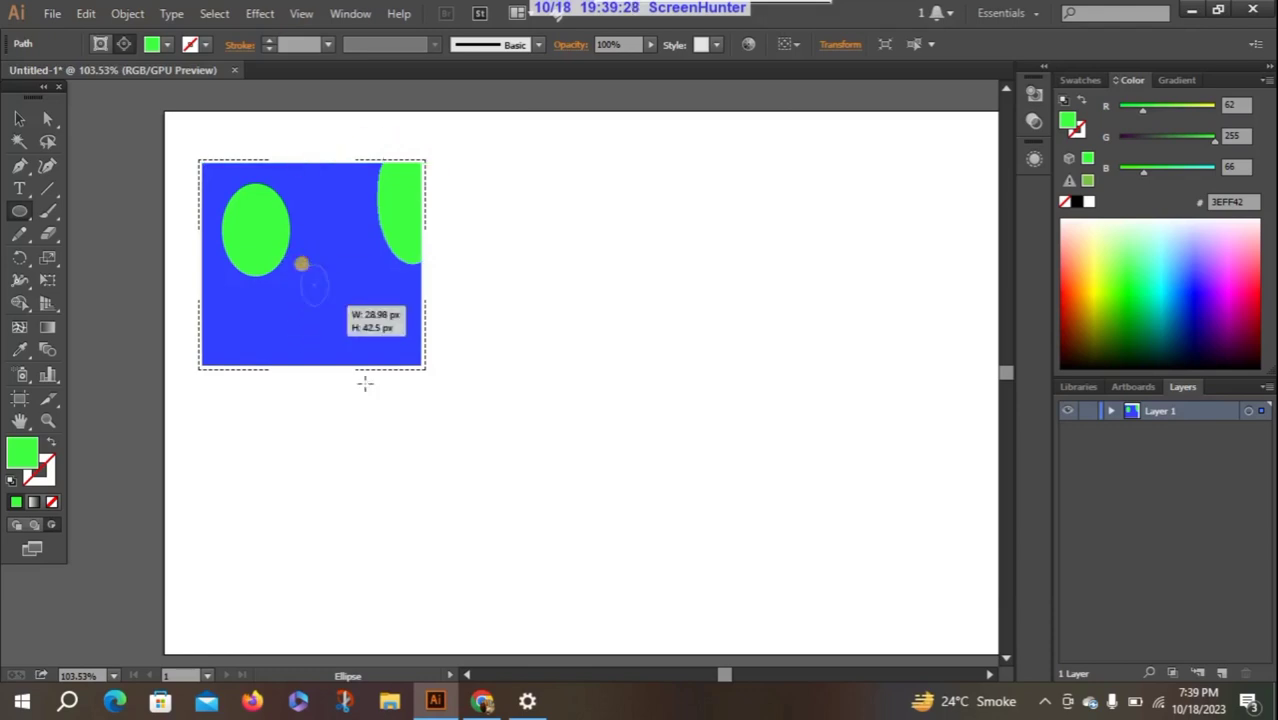
left_click_drag(165, 296, 259, 419)
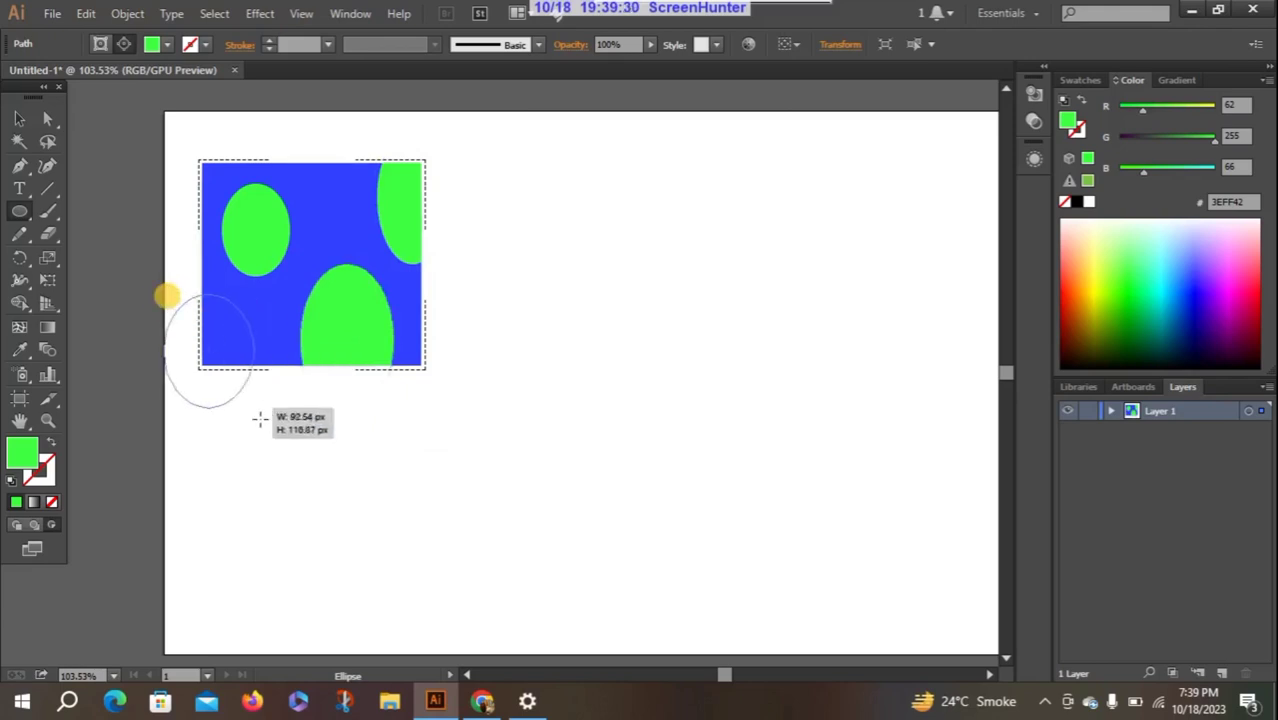
left_click_drag(313, 172, 350, 225)
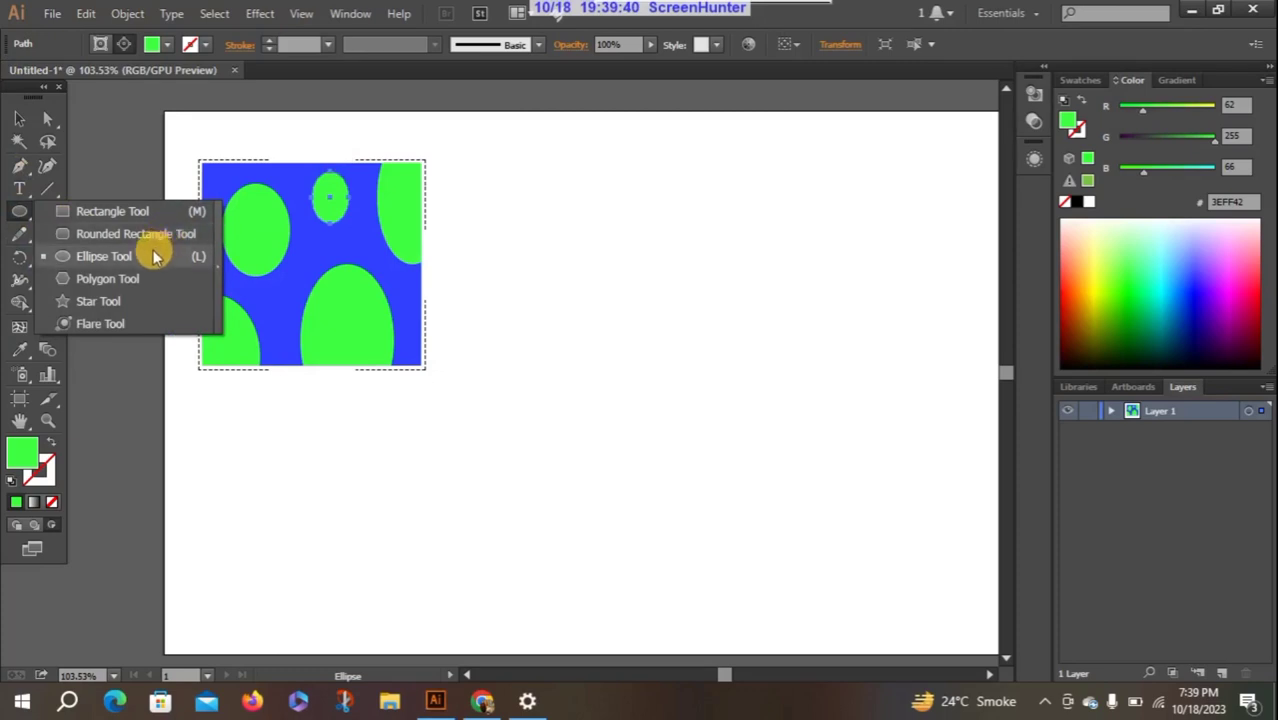
left_click_drag(22, 215, 151, 254)
left_click_drag(492, 236, 932, 495)
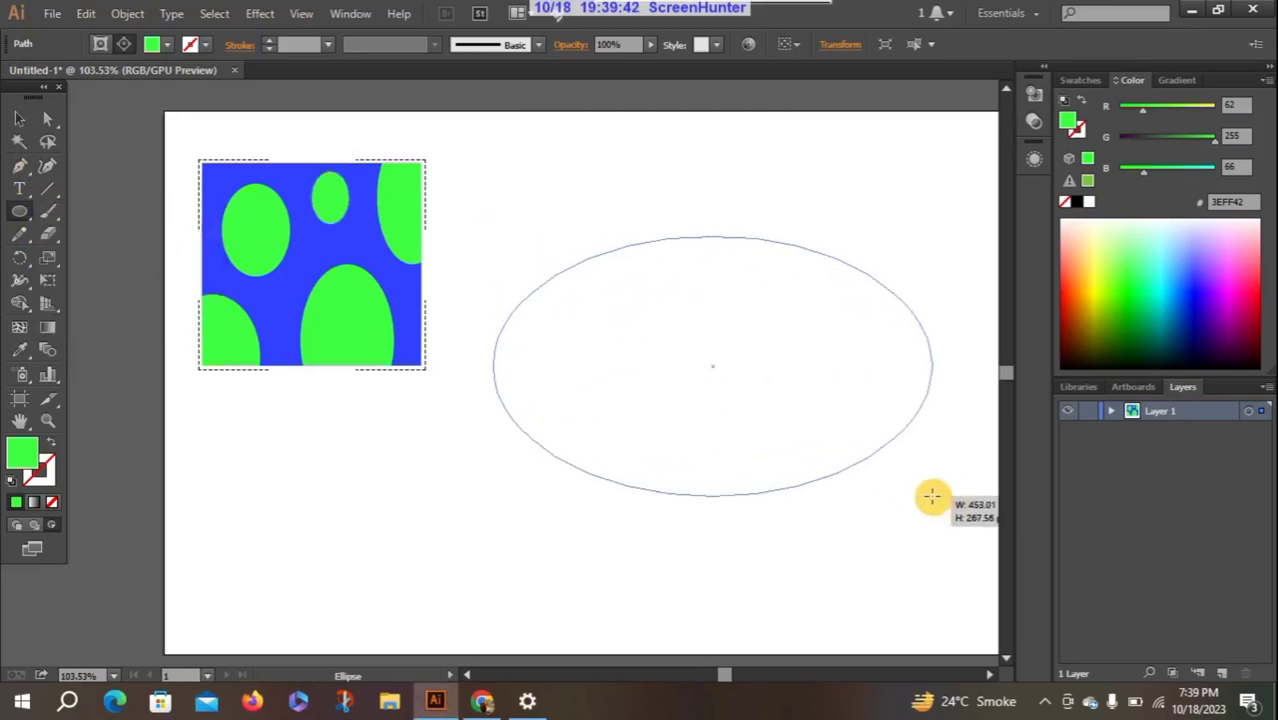
- Try yellow and orange fills on the empty ellipse, then deselect it
left_click(1085, 273)
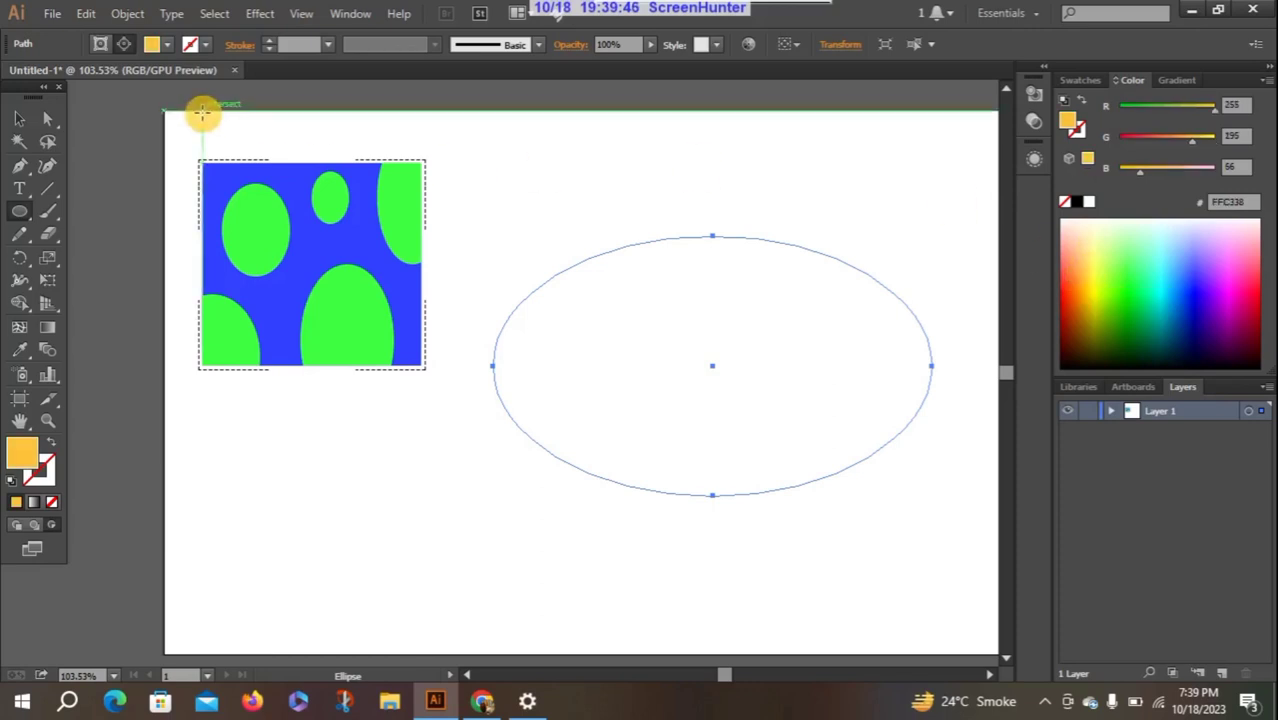
left_click(19, 118)
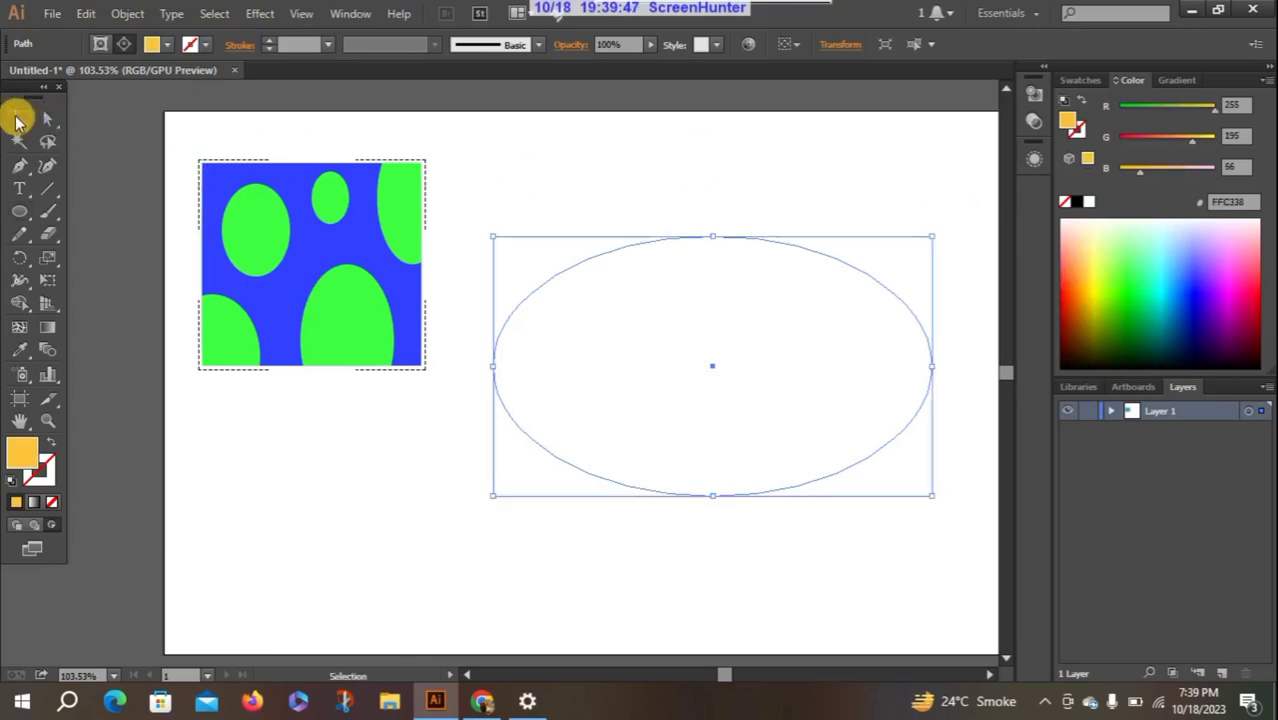
left_click(1076, 260)
left_click(1090, 263)
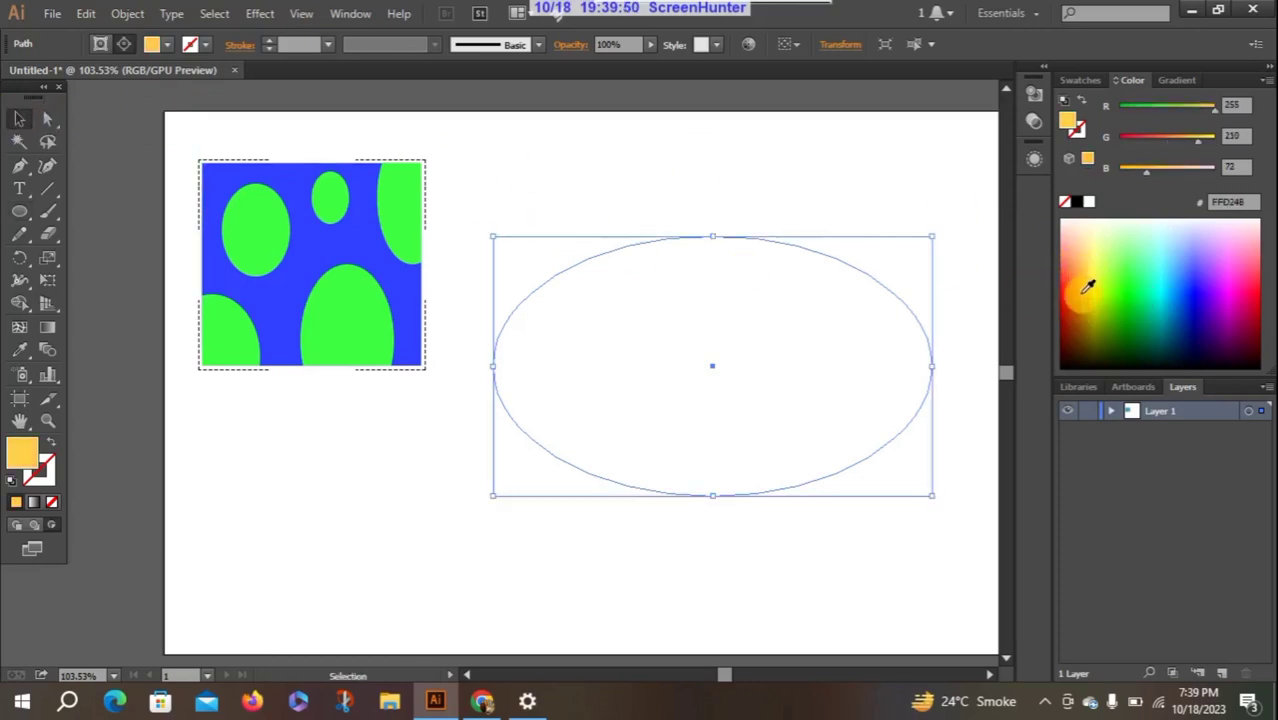
left_click(1088, 286)
double_click(22, 117)
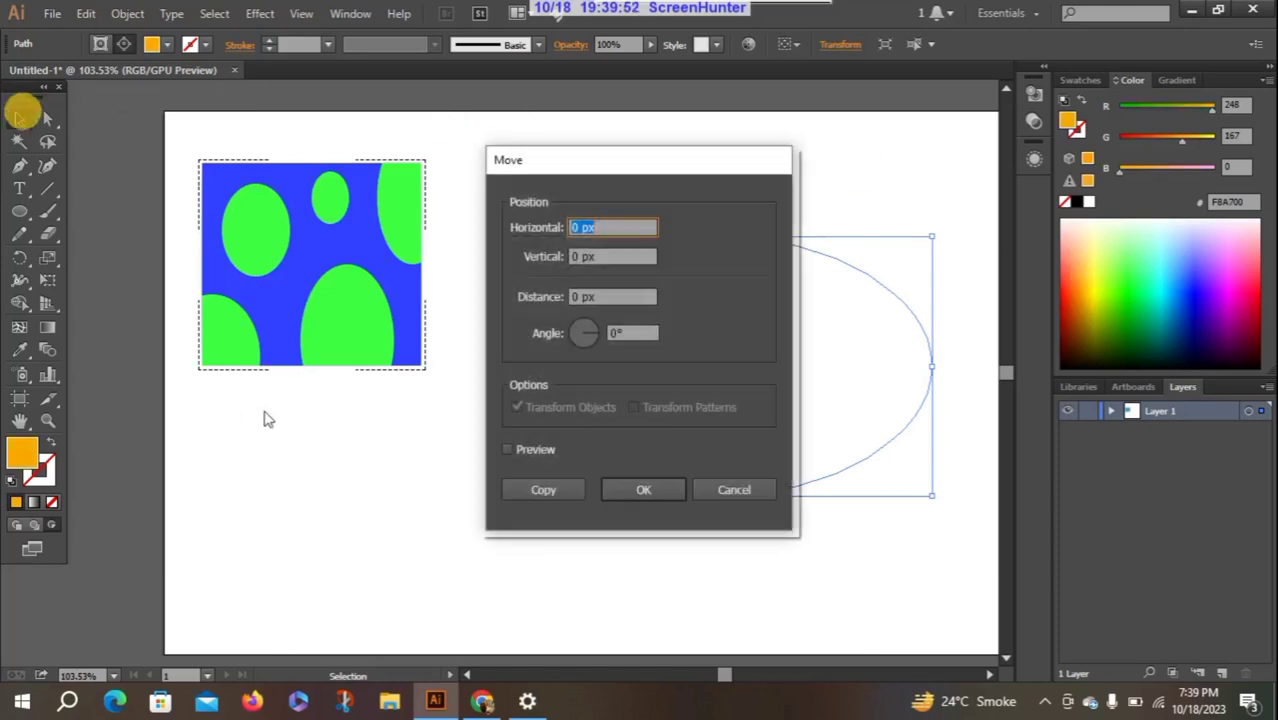
left_click(713, 486)
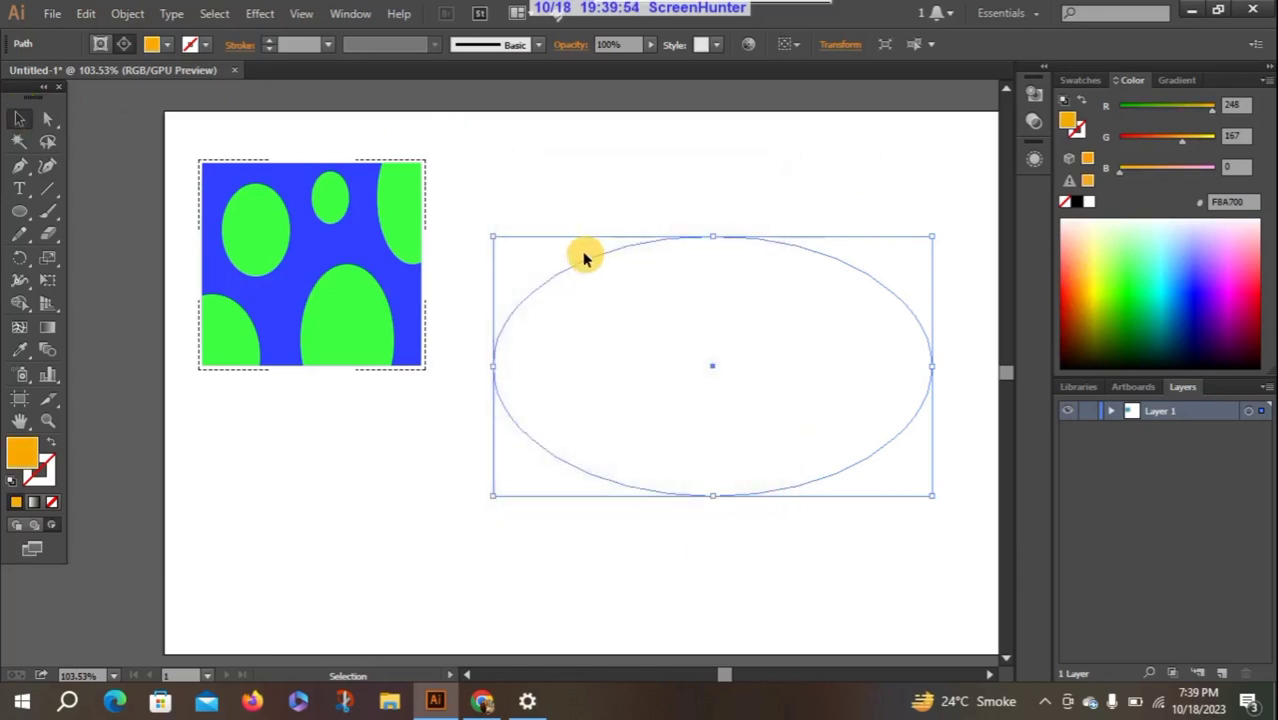
left_click(590, 258)
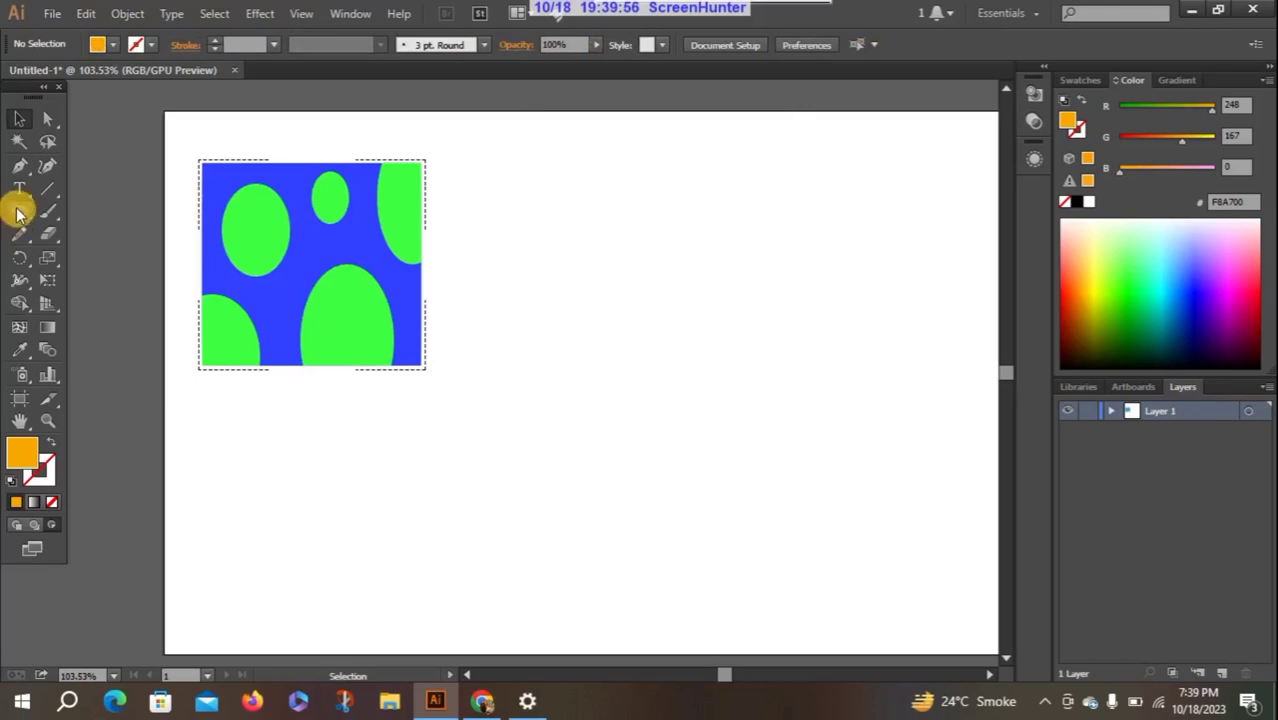
- Redraw the large ellipse with a pale yellow (FDFF4E) fill and turn on Draw Inside
left_click_drag(513, 188, 850, 485)
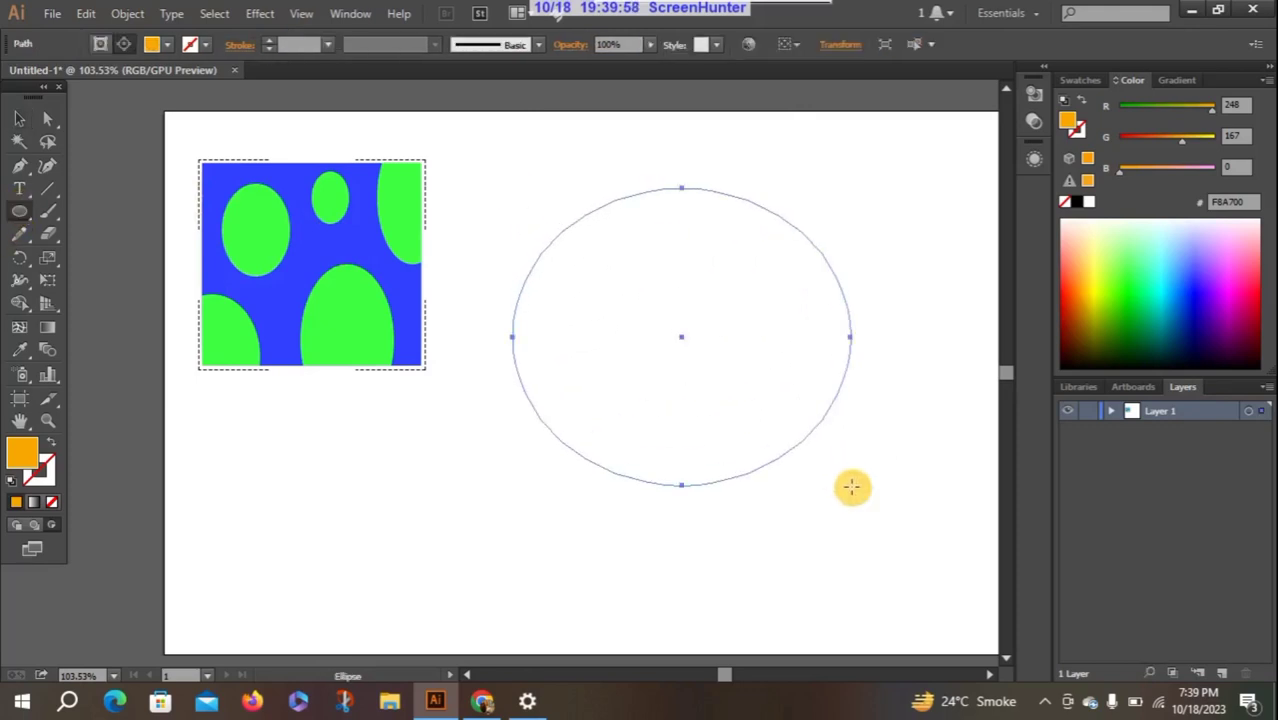
left_click(1124, 297)
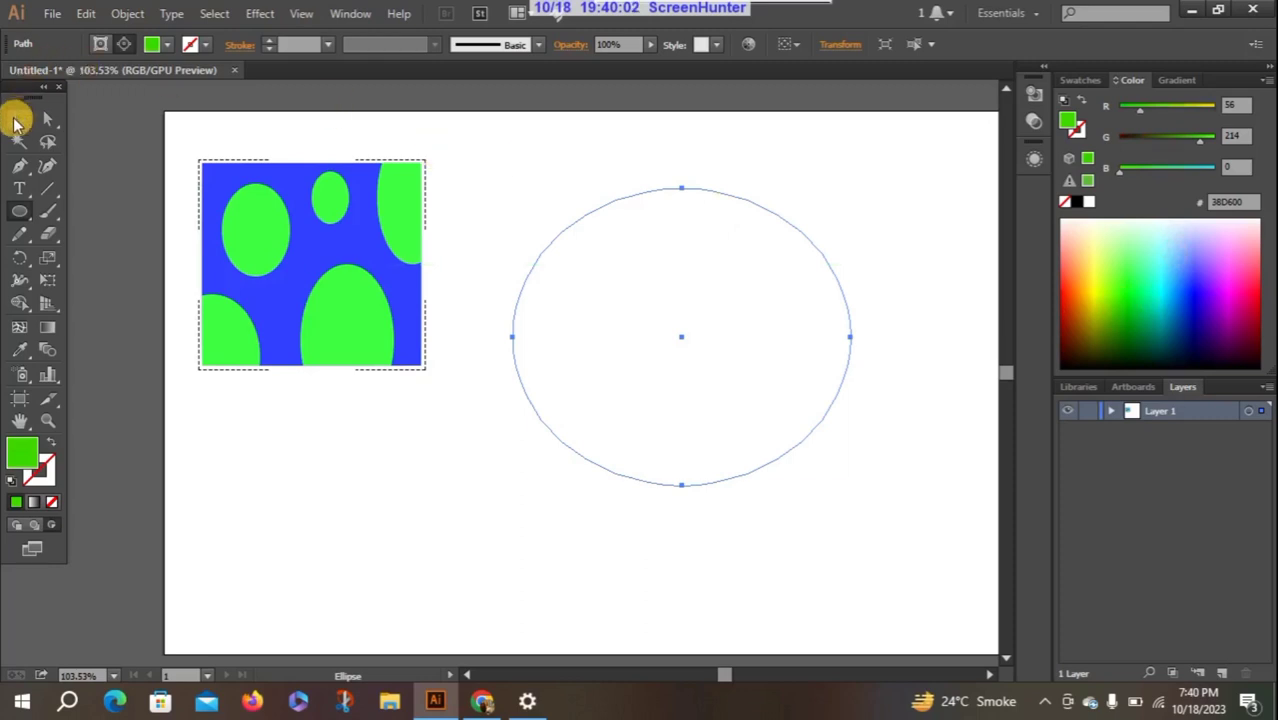
left_click(16, 118)
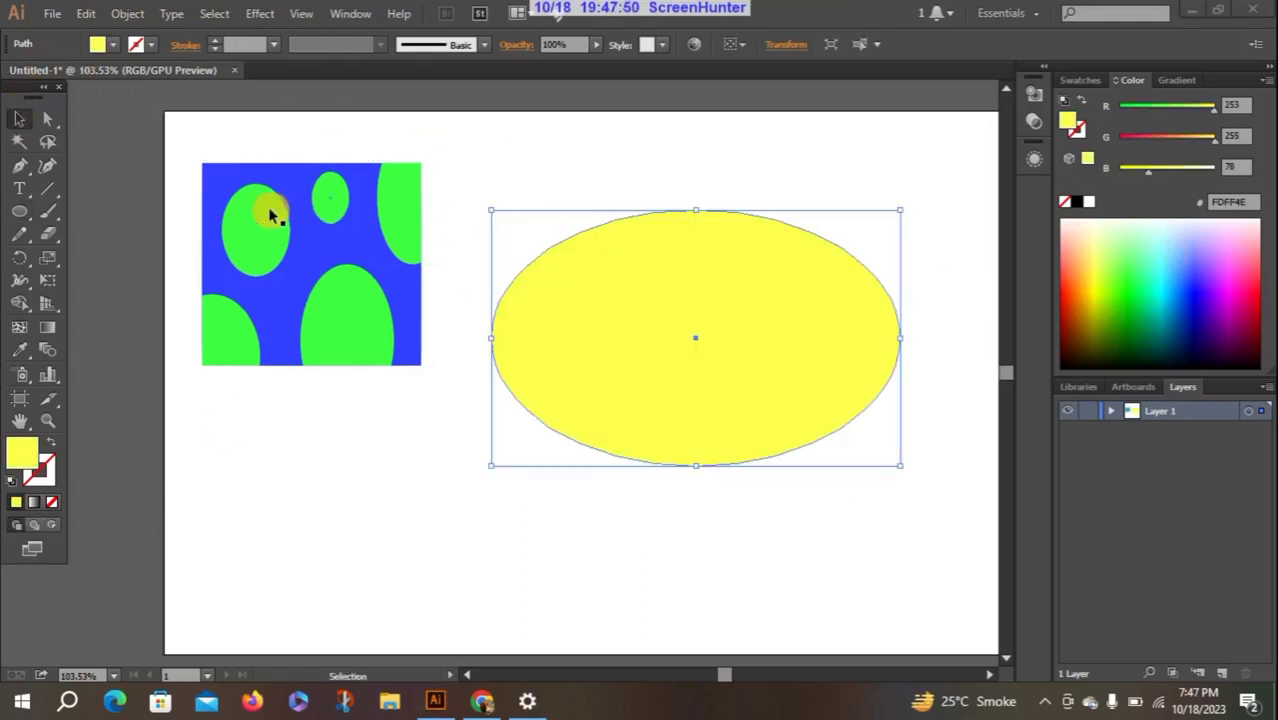
left_click(47, 525)
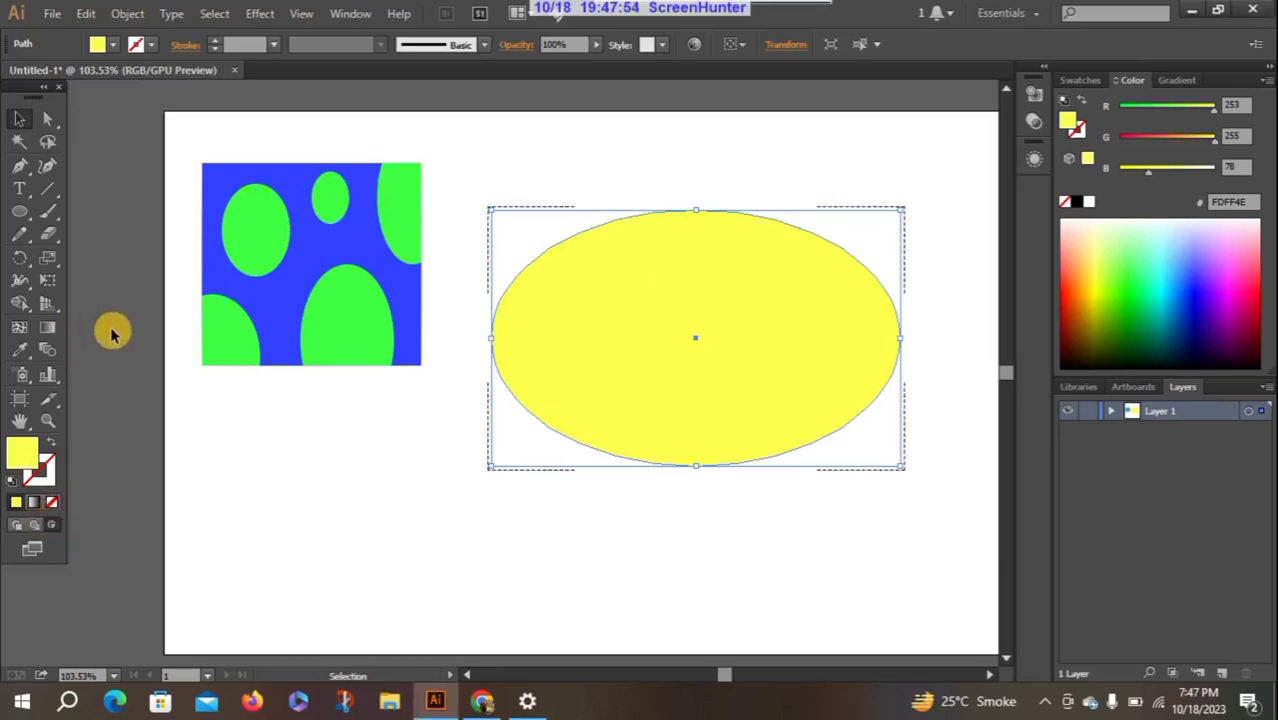
left_click(27, 214)
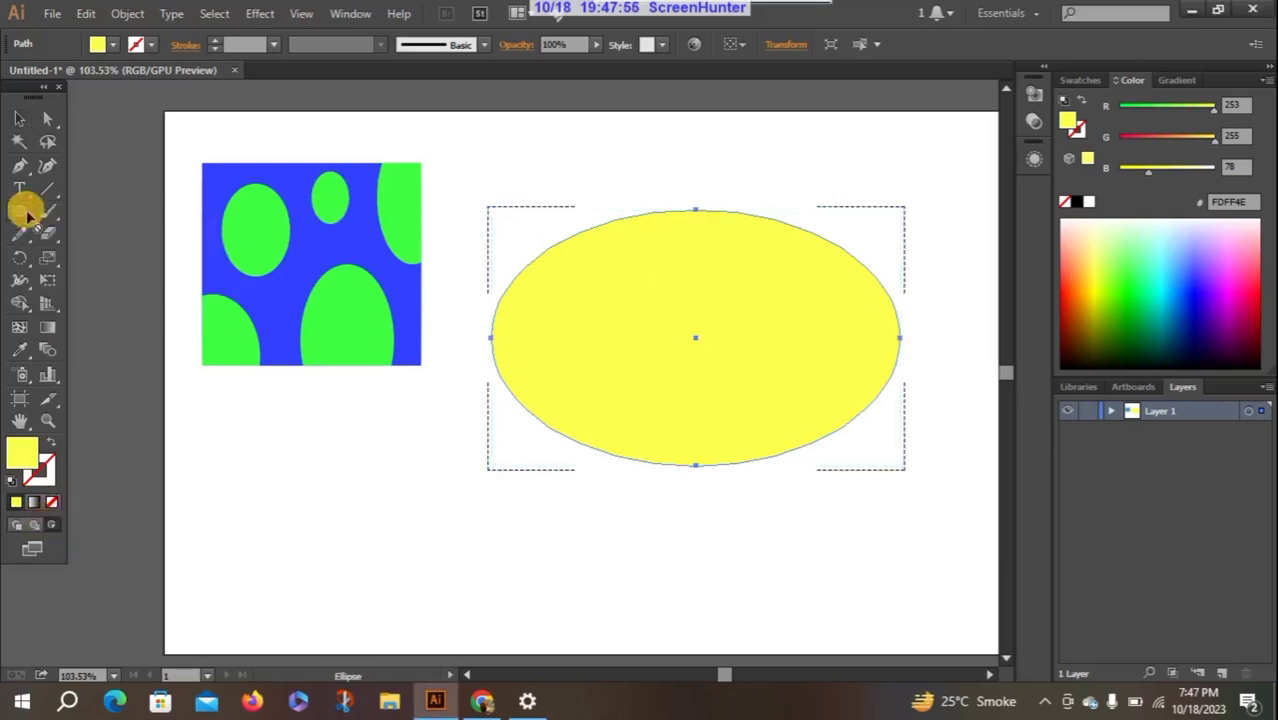
left_click(25, 214)
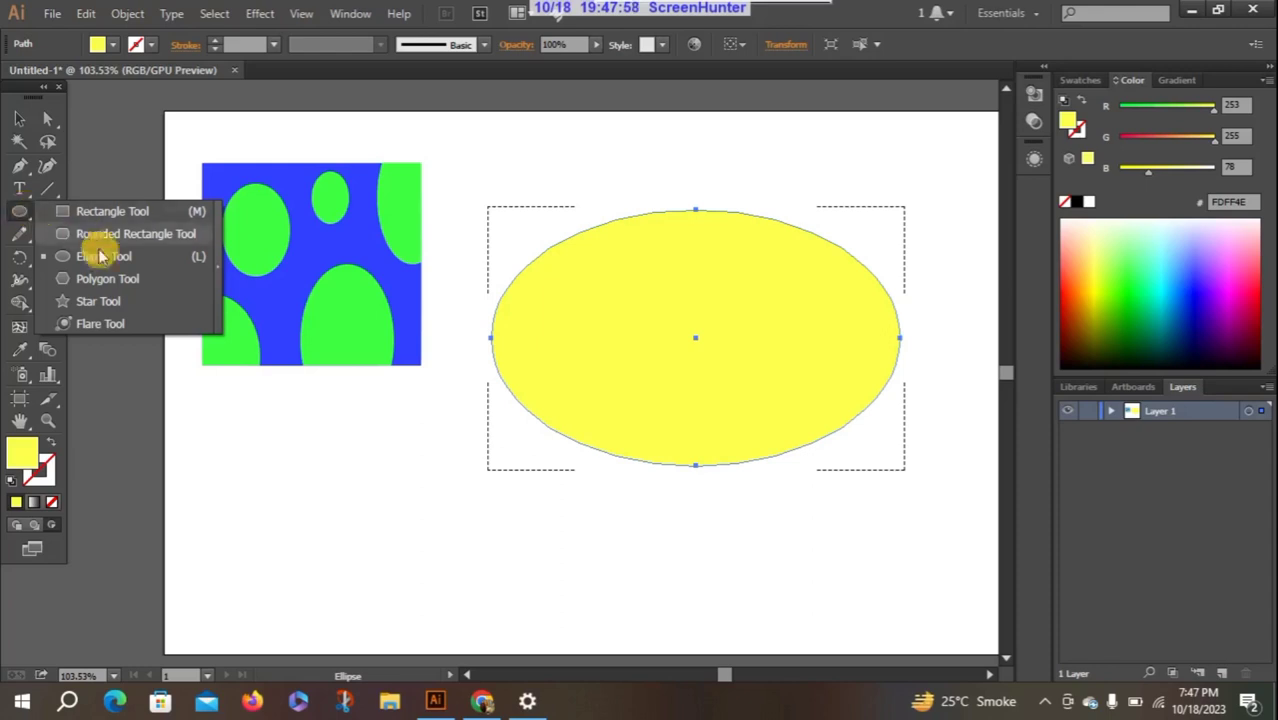
left_click(98, 301)
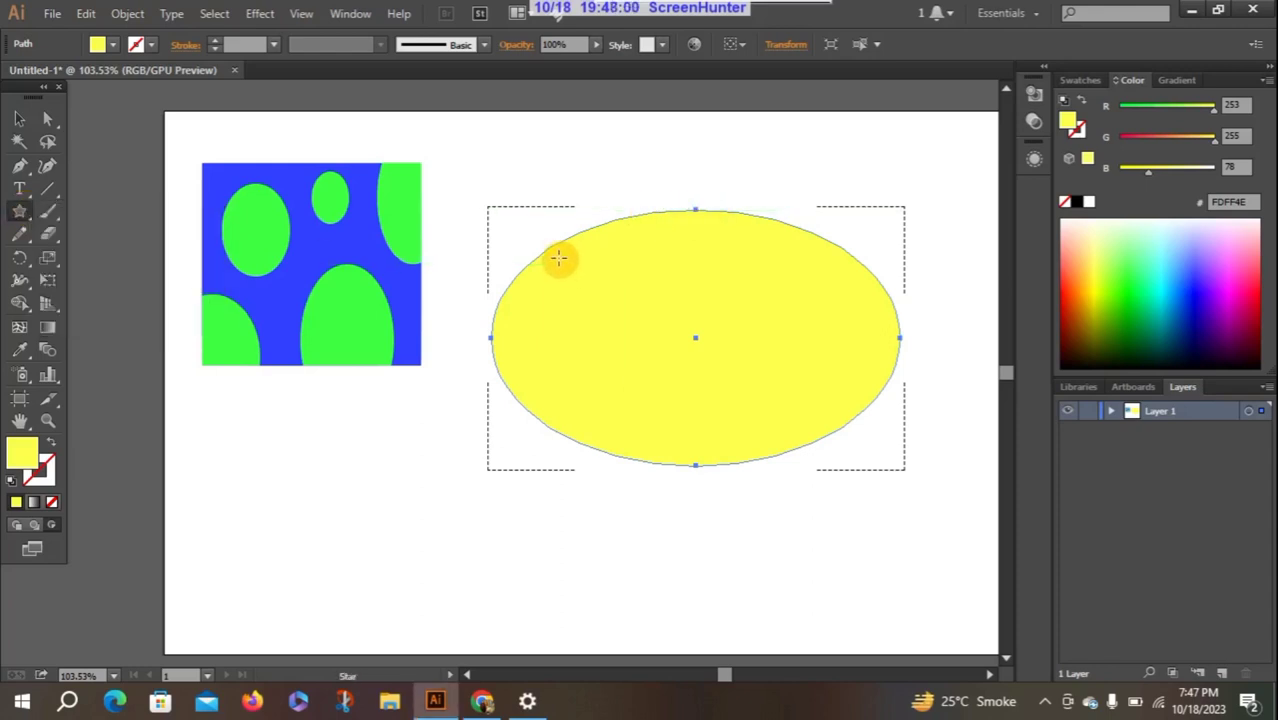
- Draw nine purple (7236FF) stars of various sizes inside the yellow ellipse
left_click_drag(557, 256, 608, 298)
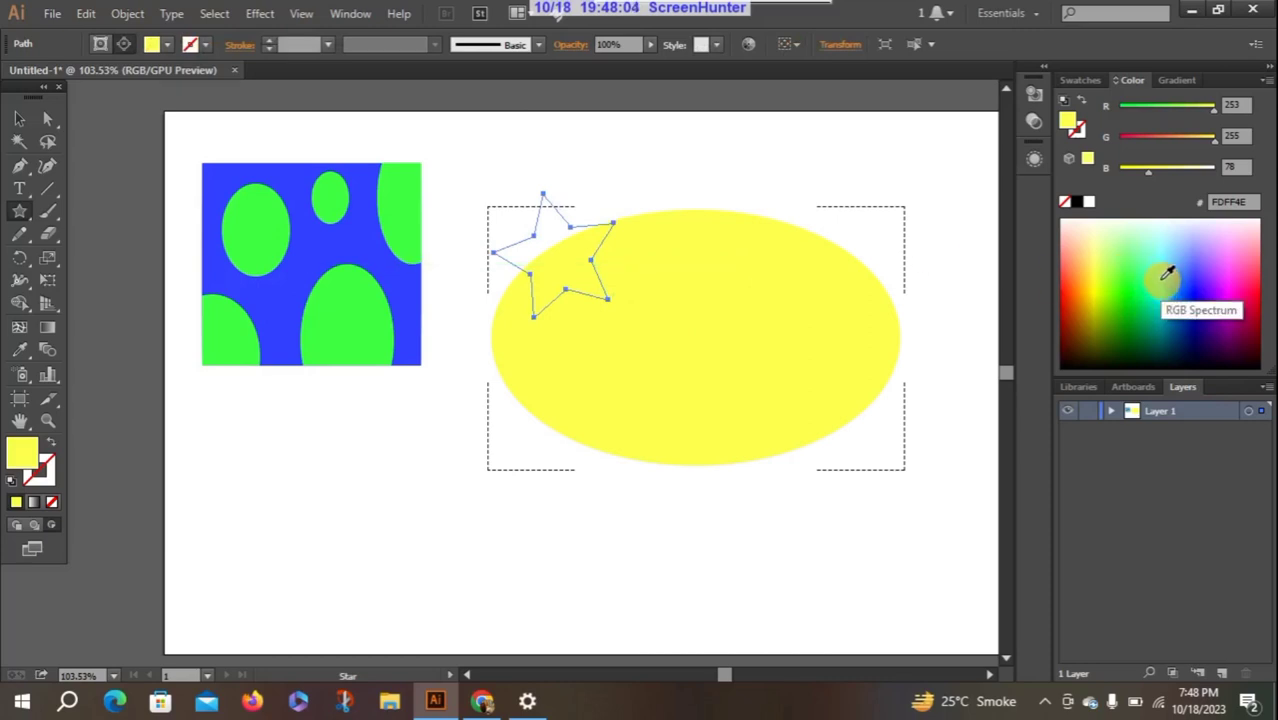
left_click(1209, 268)
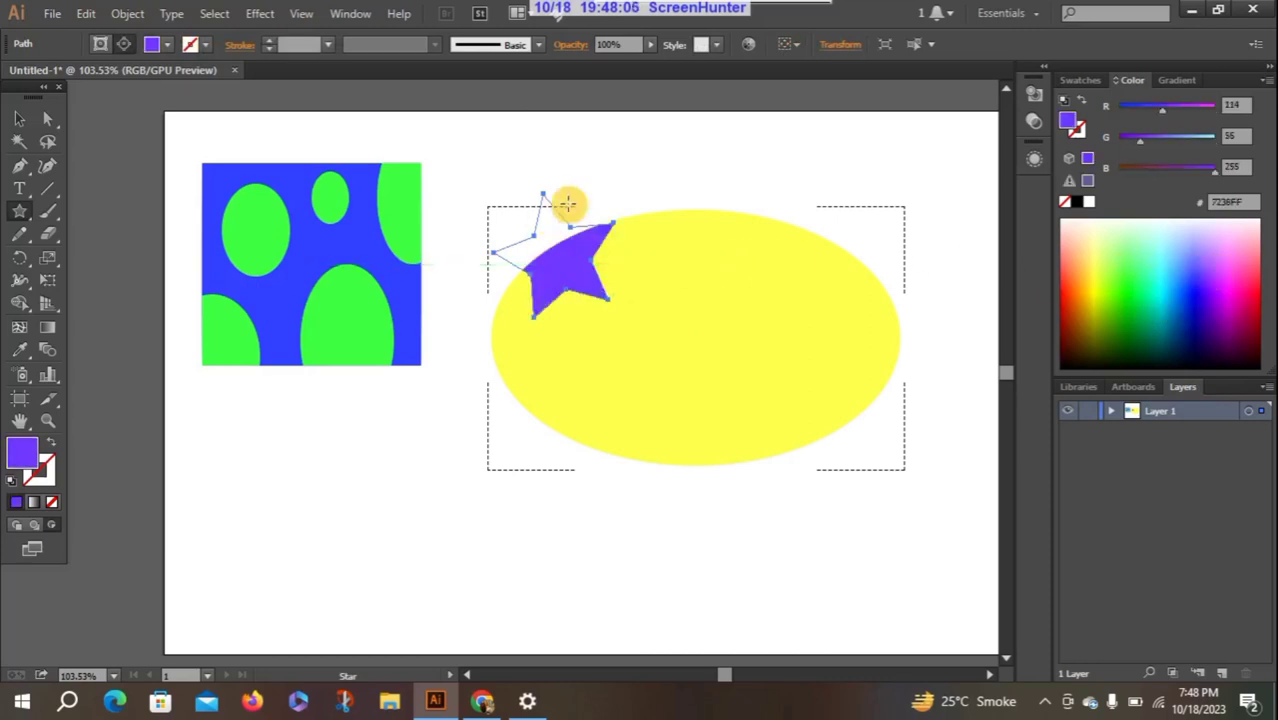
mouse_move(662, 240)
left_mouse_down()
mouse_move(745, 320)
mouse_move(718, 288)
left_mouse_up()
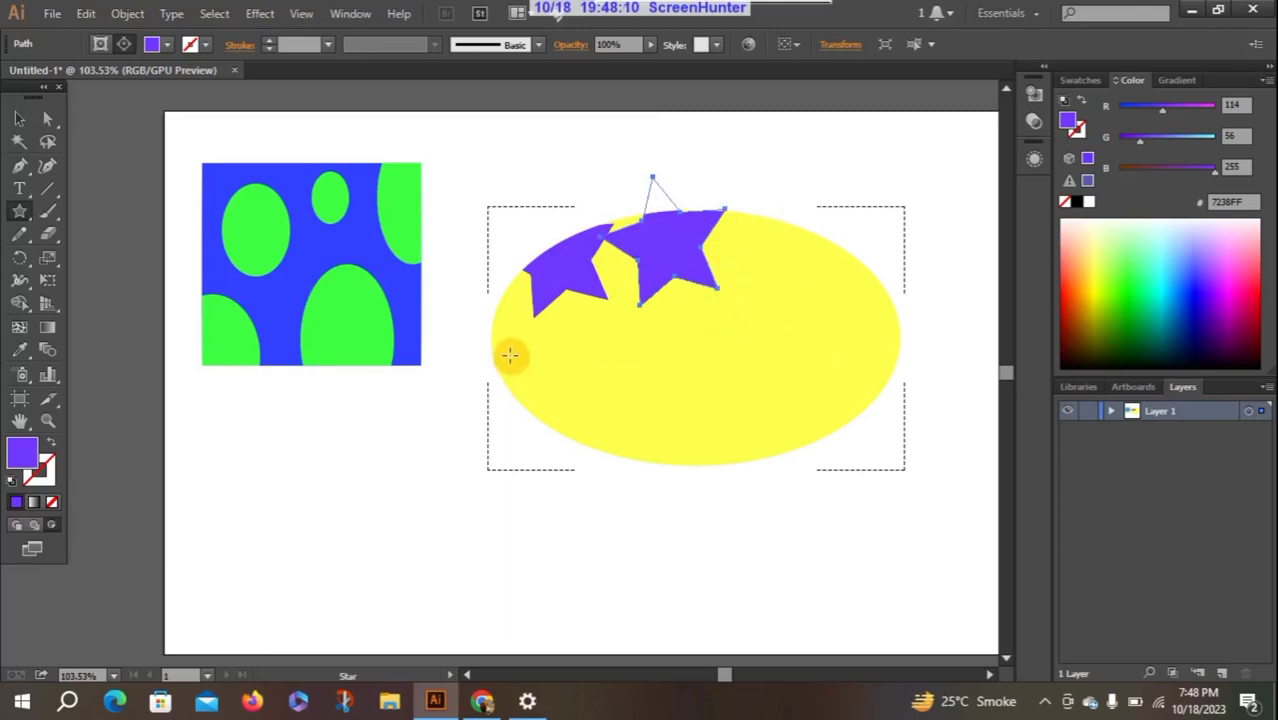
left_click_drag(513, 354, 562, 403)
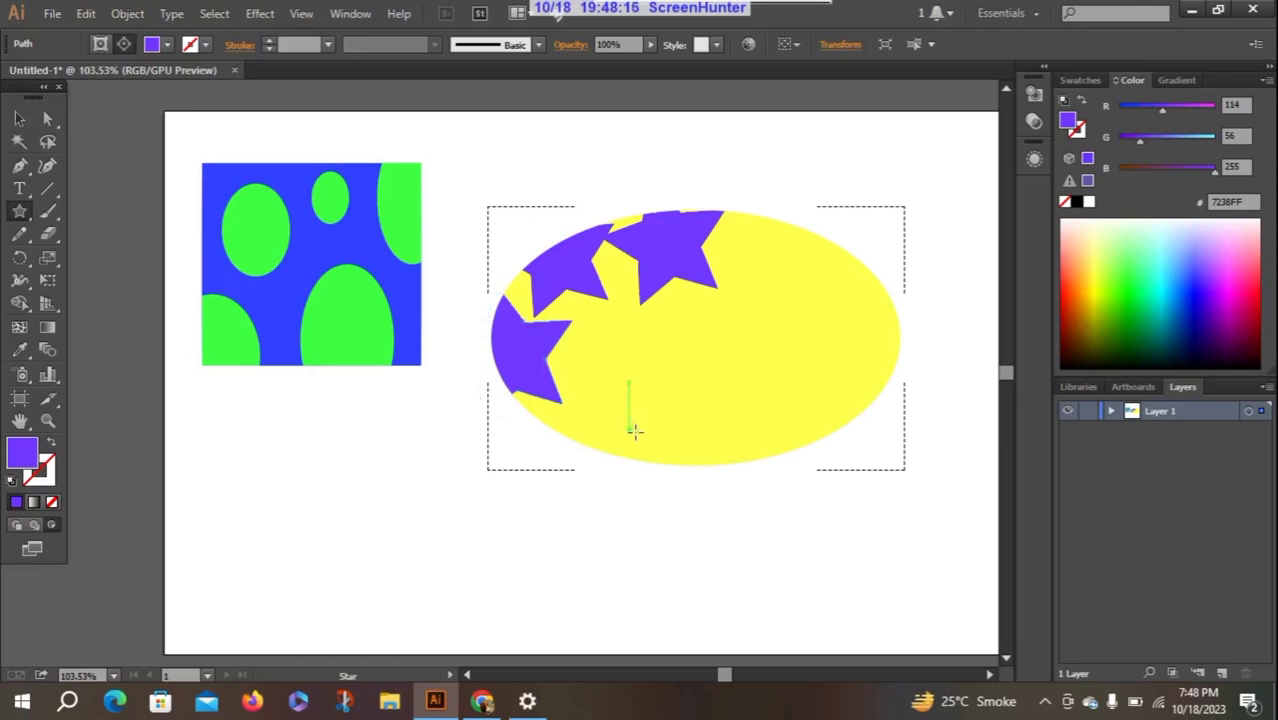
left_click_drag(630, 422, 672, 487)
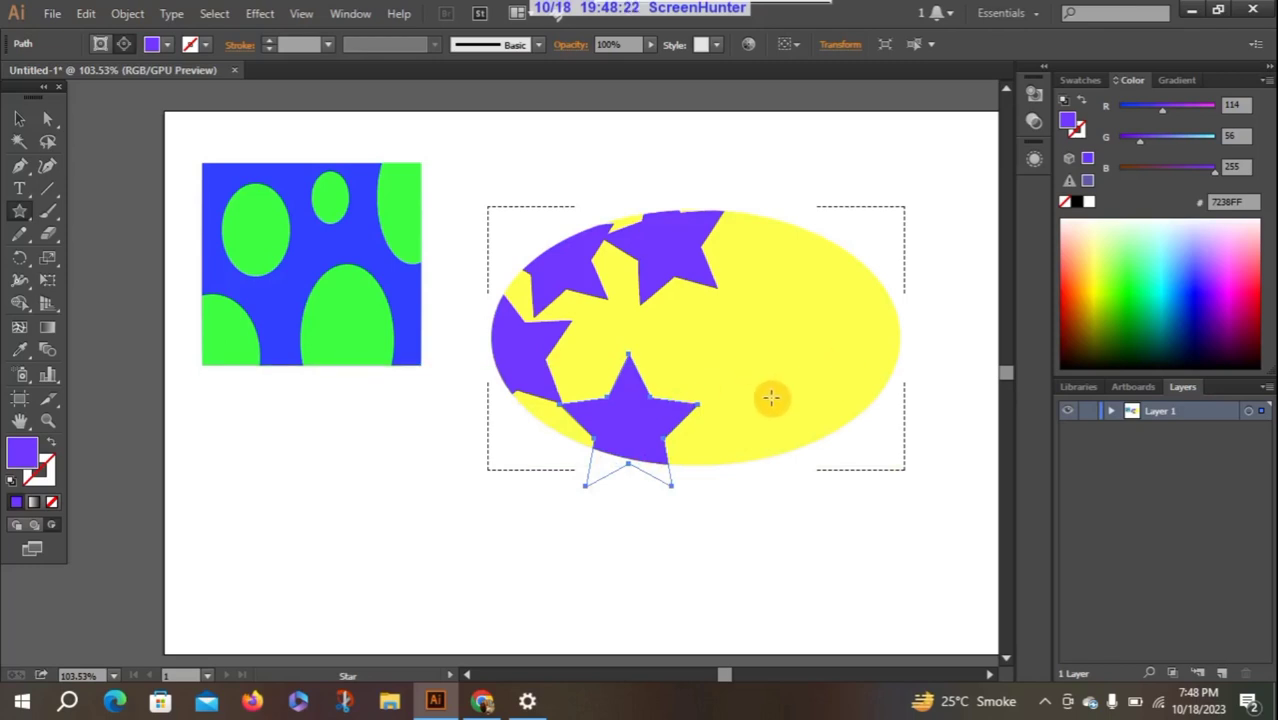
left_click_drag(736, 416, 803, 481)
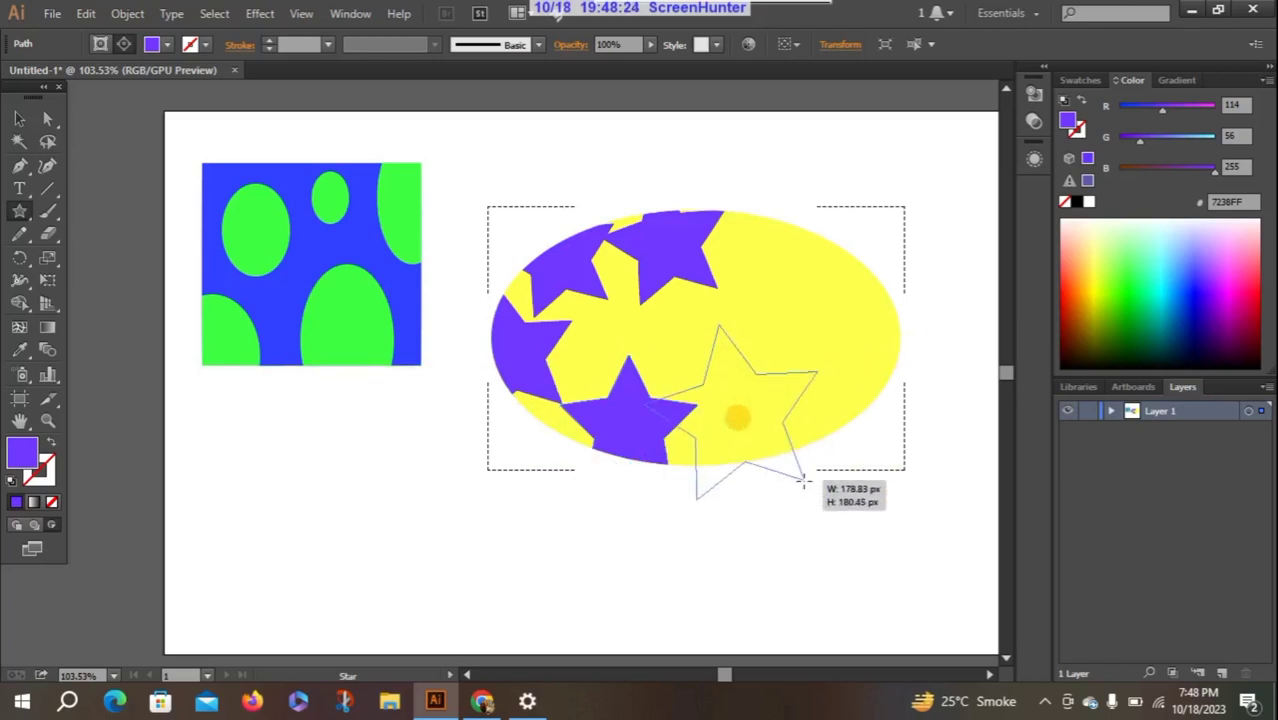
left_click_drag(793, 236, 848, 328)
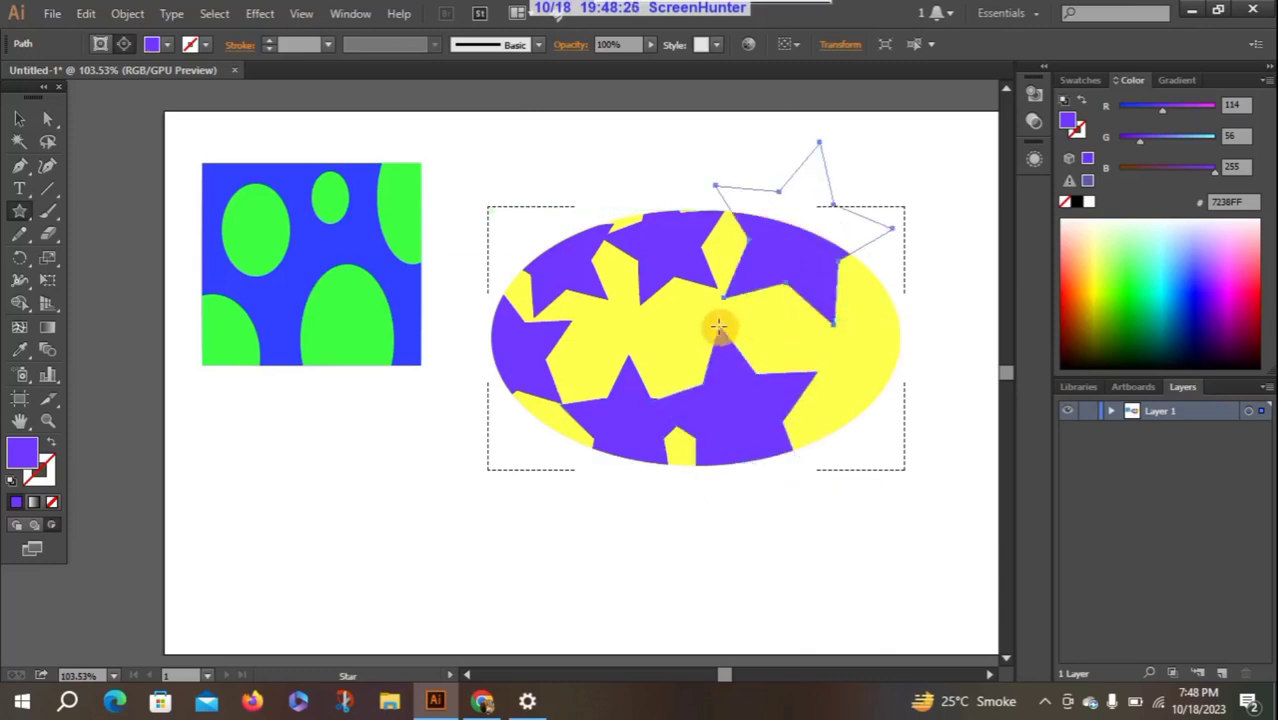
left_click_drag(676, 317, 702, 340)
mouse_move(585, 327)
left_mouse_down()
mouse_move(591, 340)
mouse_move(701, 349)
left_mouse_up()
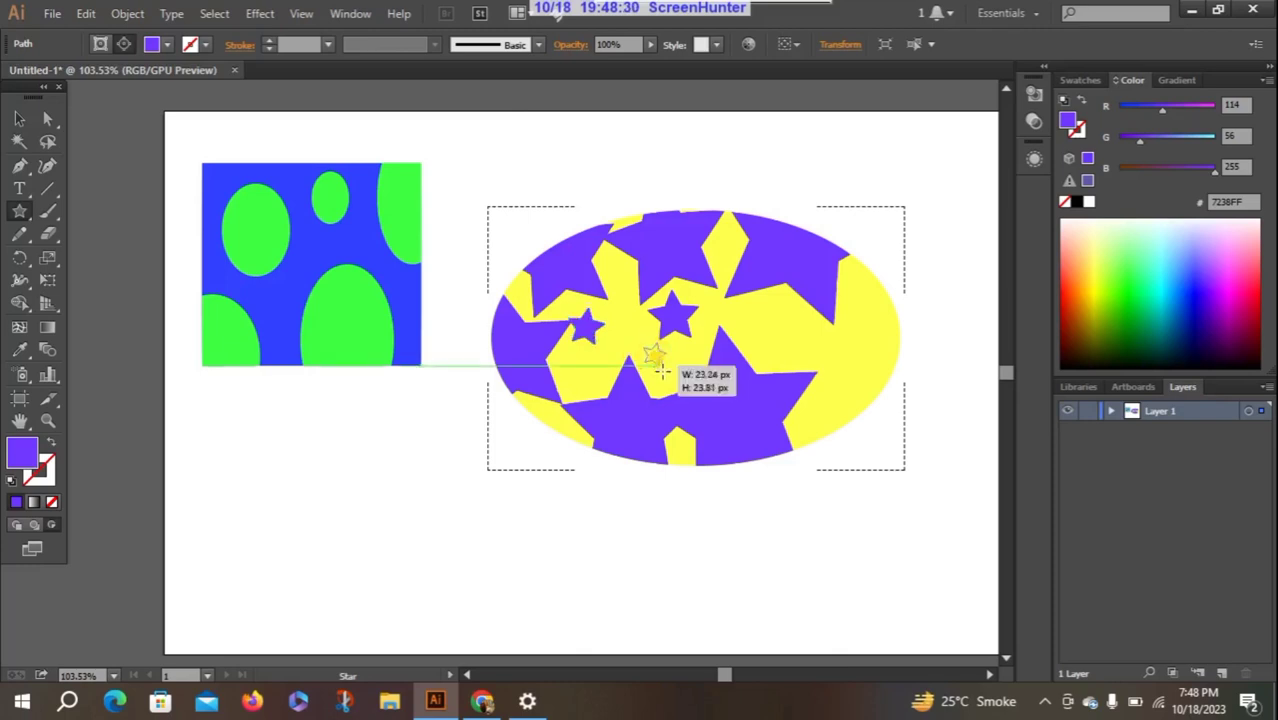
mouse_move(774, 330)
left_mouse_down()
mouse_move(845, 370)
mouse_move(871, 357)
left_mouse_up()
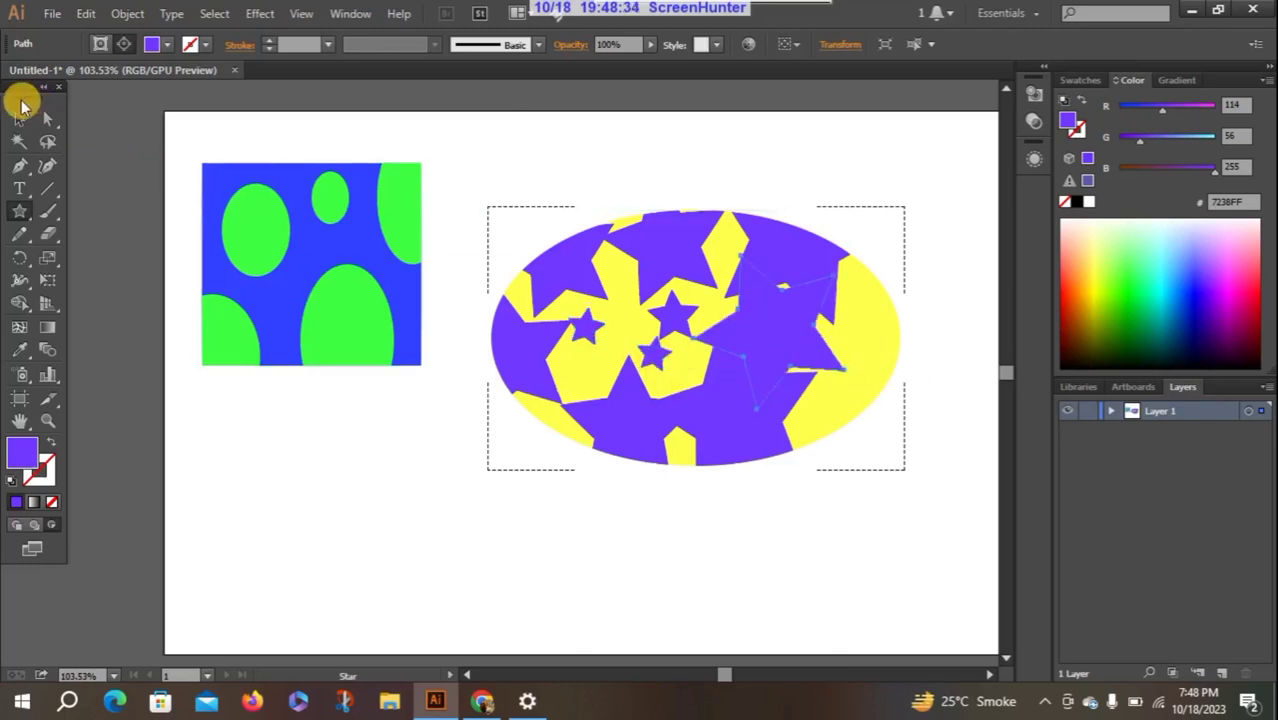
- Marquee-select the green-spotted rectangle and starry ellipse groups and delete them
left_click(21, 119)
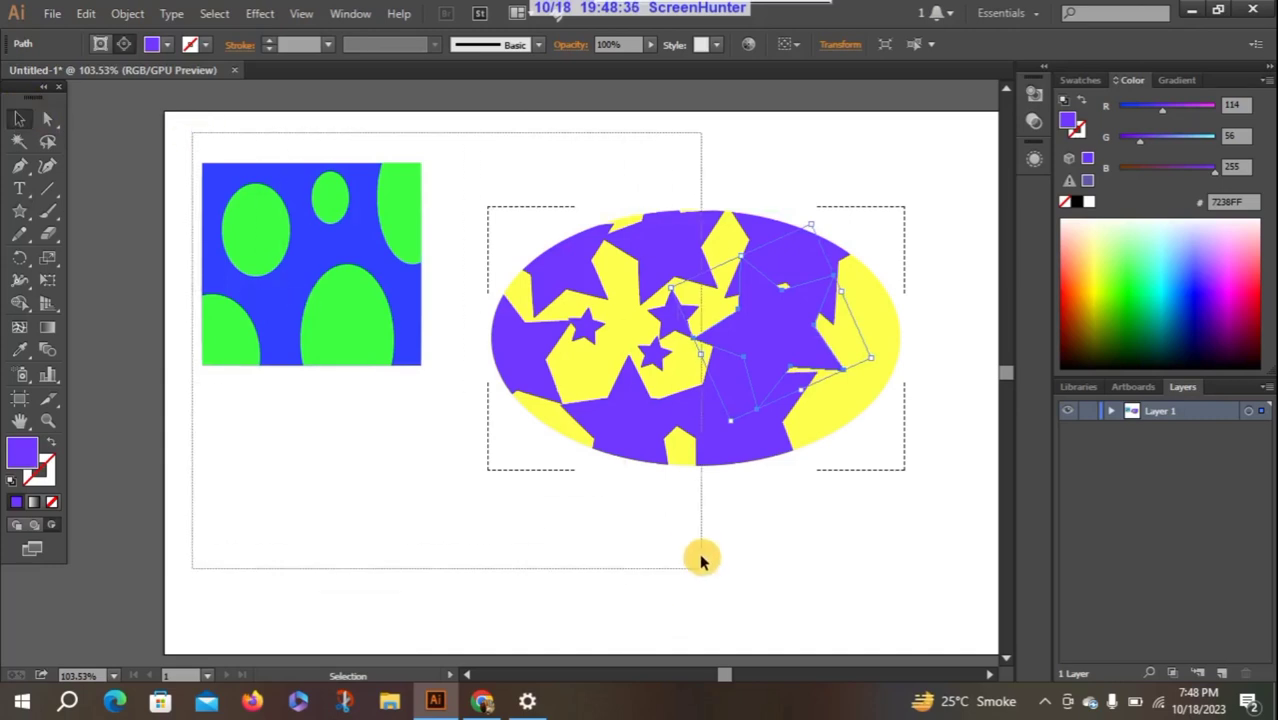
left_click_drag(283, 295, 985, 520)
key("Delete")
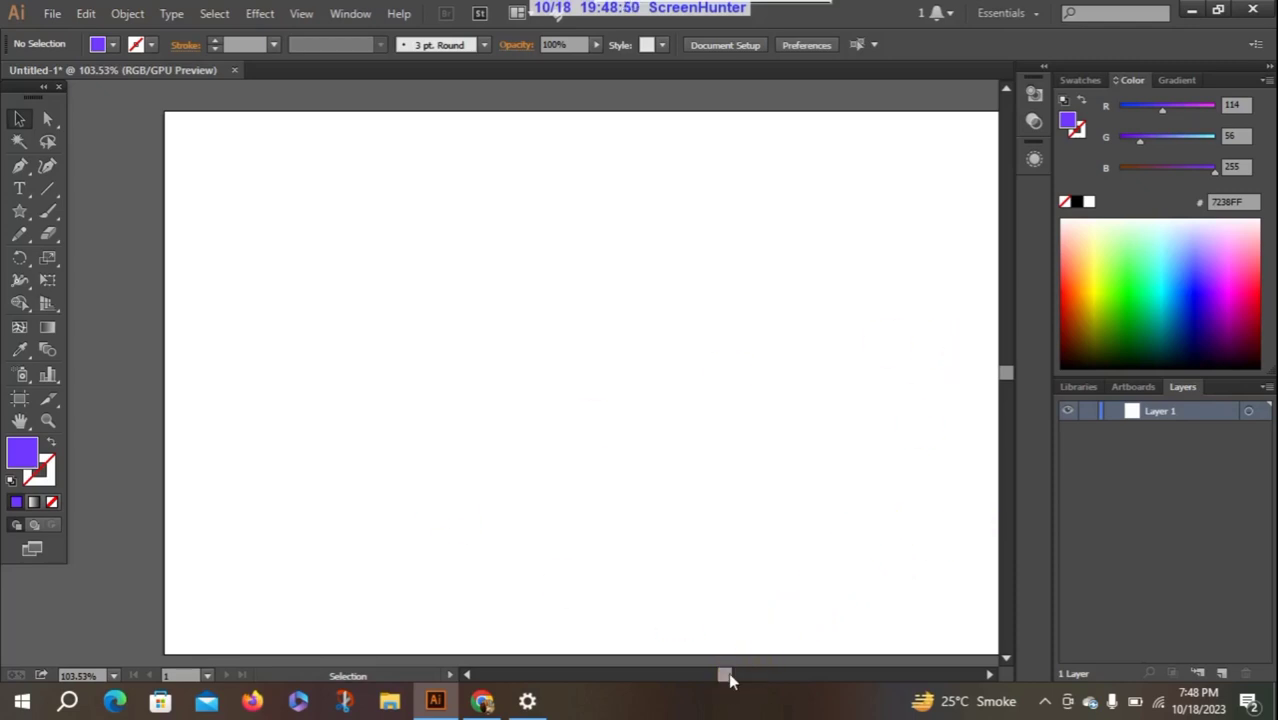
- Draw a large purple (7238FF) ellipse across the artboard centre and turn on Draw Inside
left_click_drag(727, 677, 731, 677)
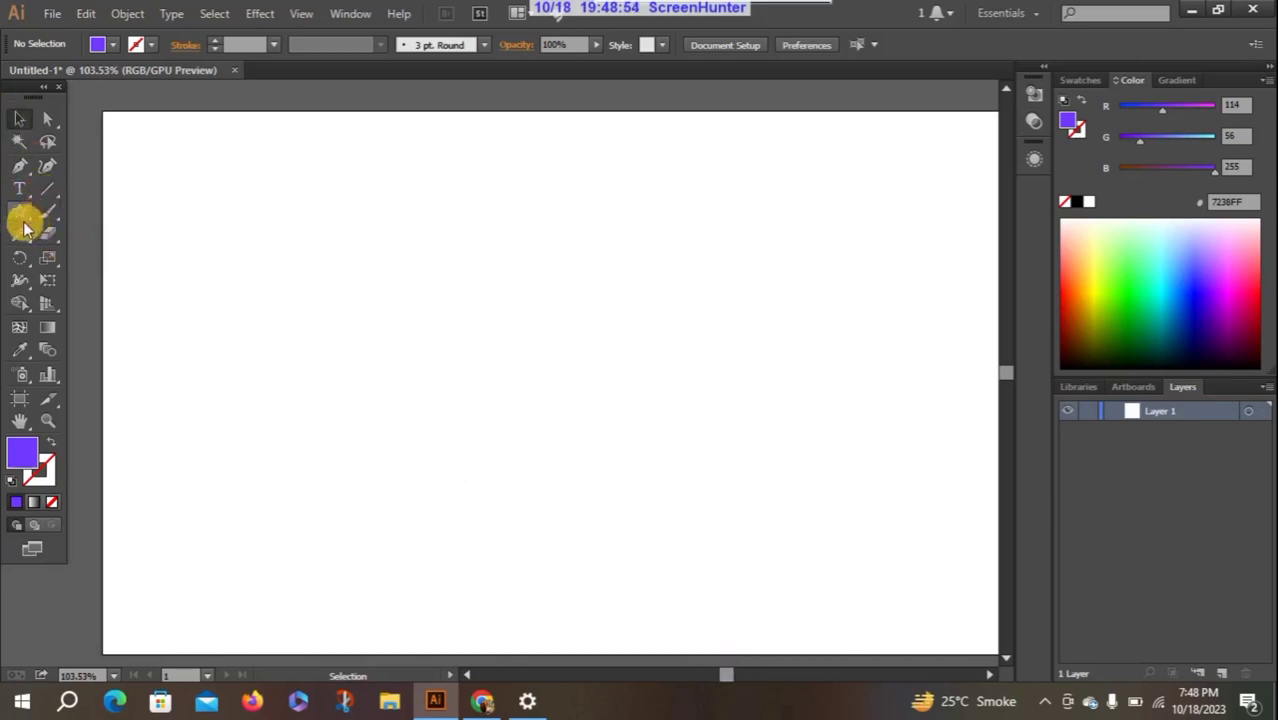
left_click_drag(20, 211, 118, 260)
left_click(118, 257)
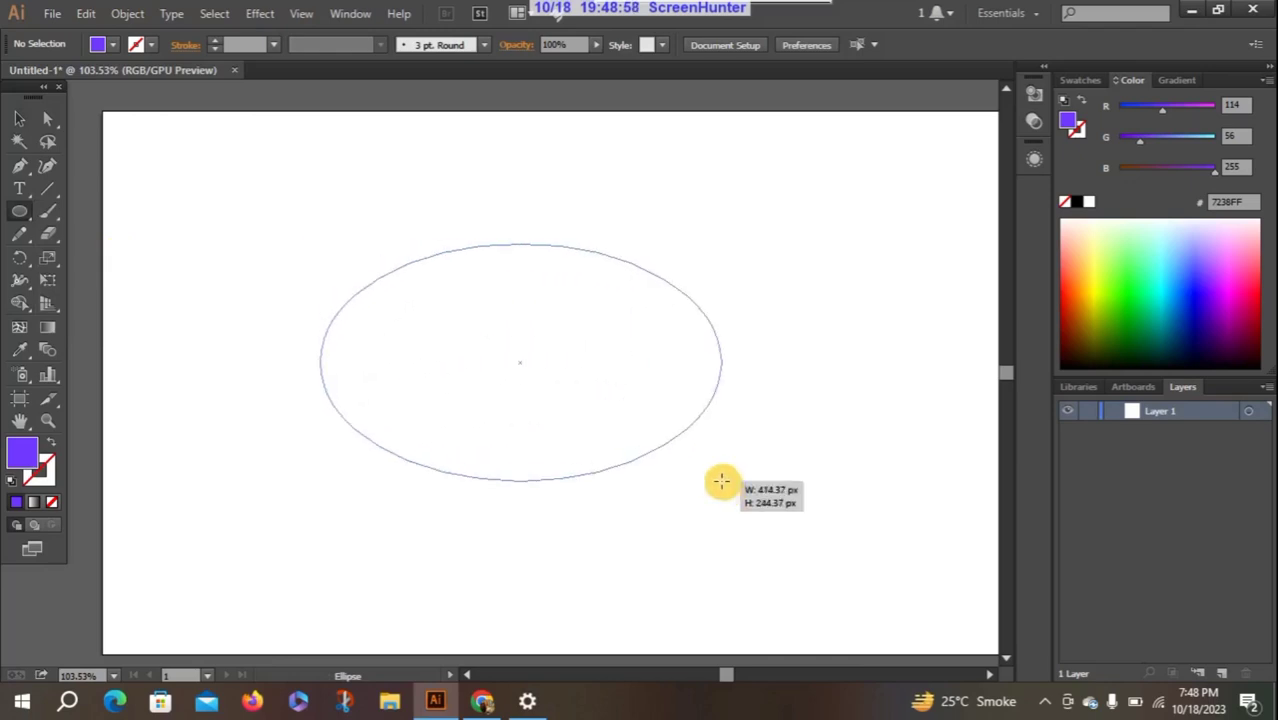
left_click_drag(320, 245, 794, 530)
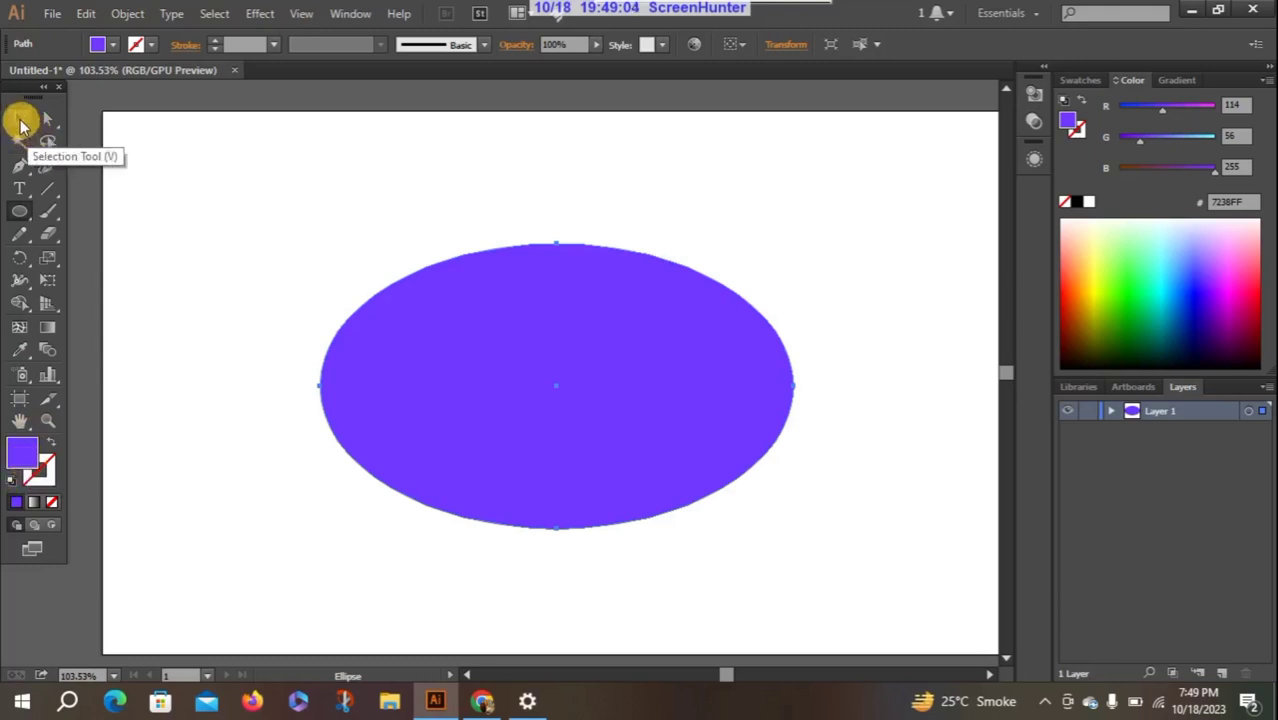
left_click(55, 526)
- Place 1048232144.jpg inside the purple ellipse and stretch it to cover the shape
left_click(54, 12)
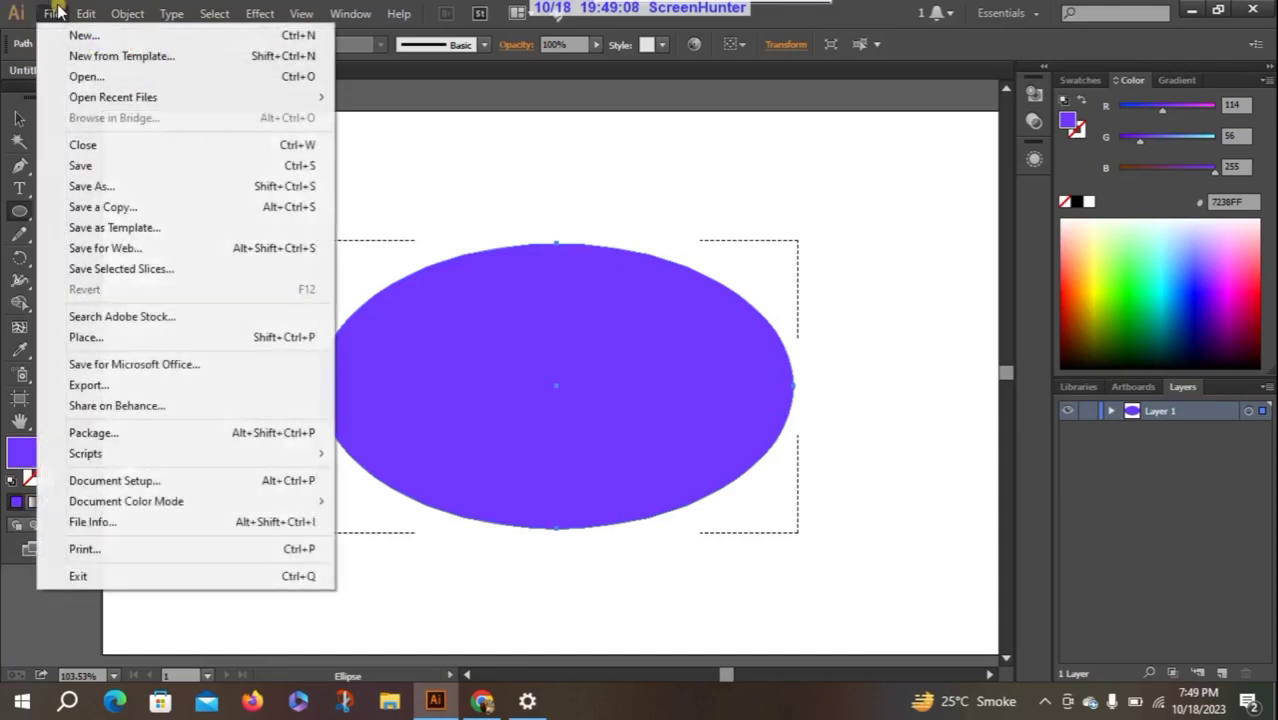
left_click(88, 338)
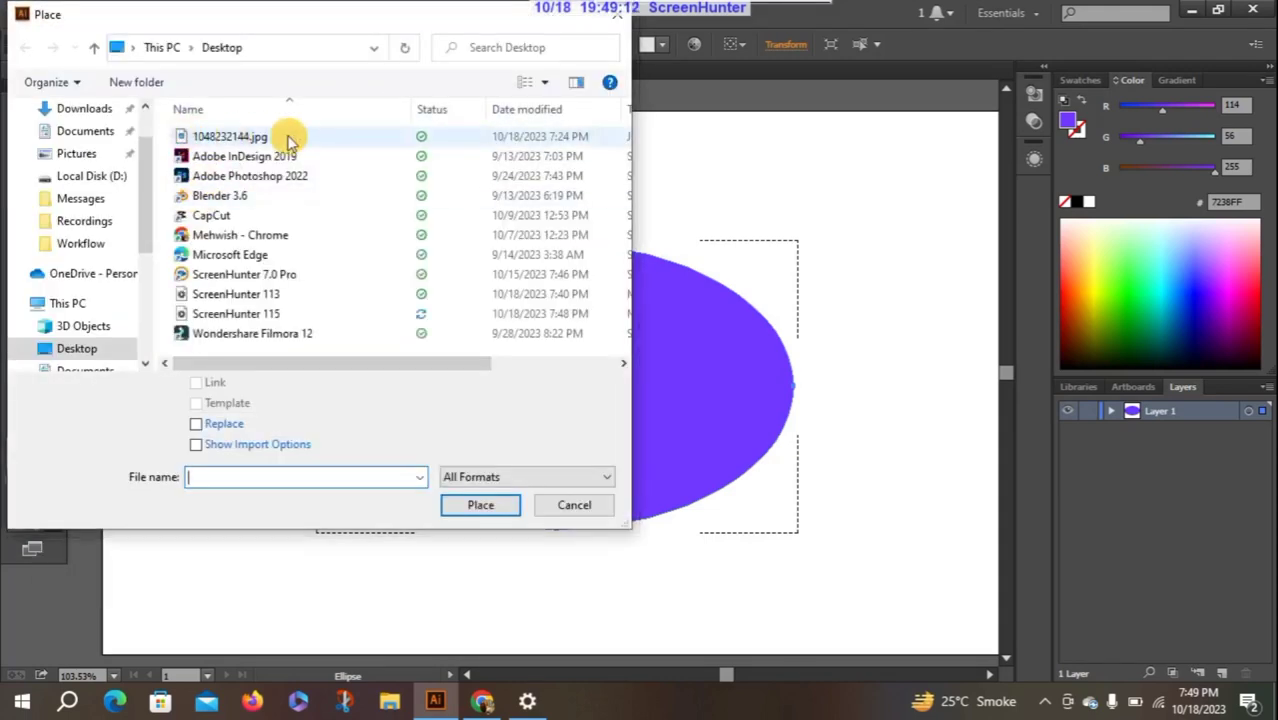
left_click(288, 141)
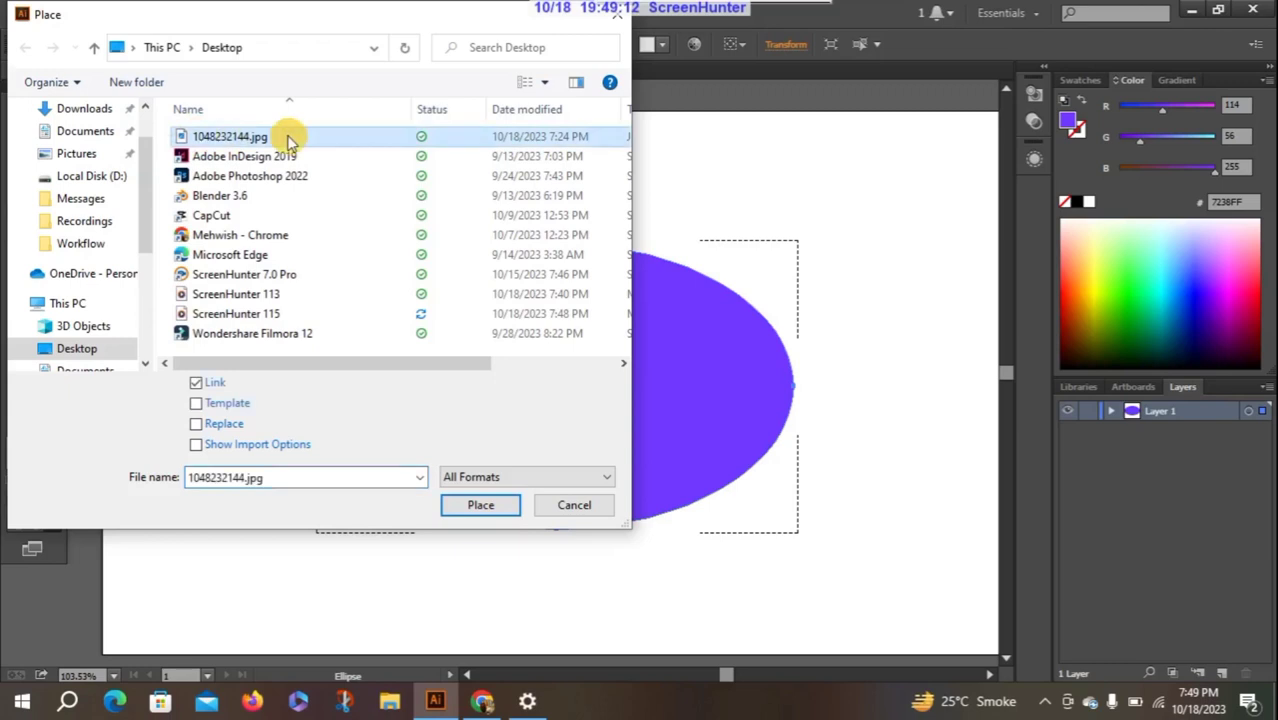
left_click(483, 507)
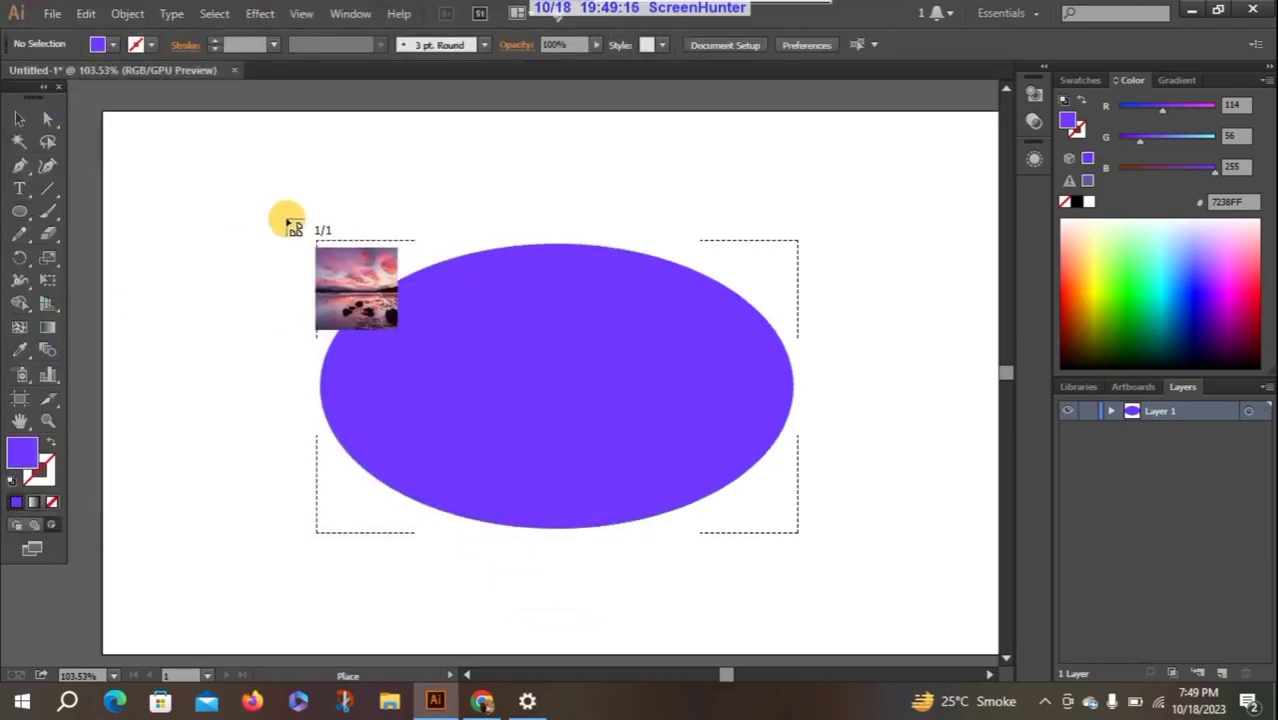
mouse_move(273, 205)
left_mouse_down()
mouse_move(800, 515)
mouse_move(1191, 633)
left_mouse_up()
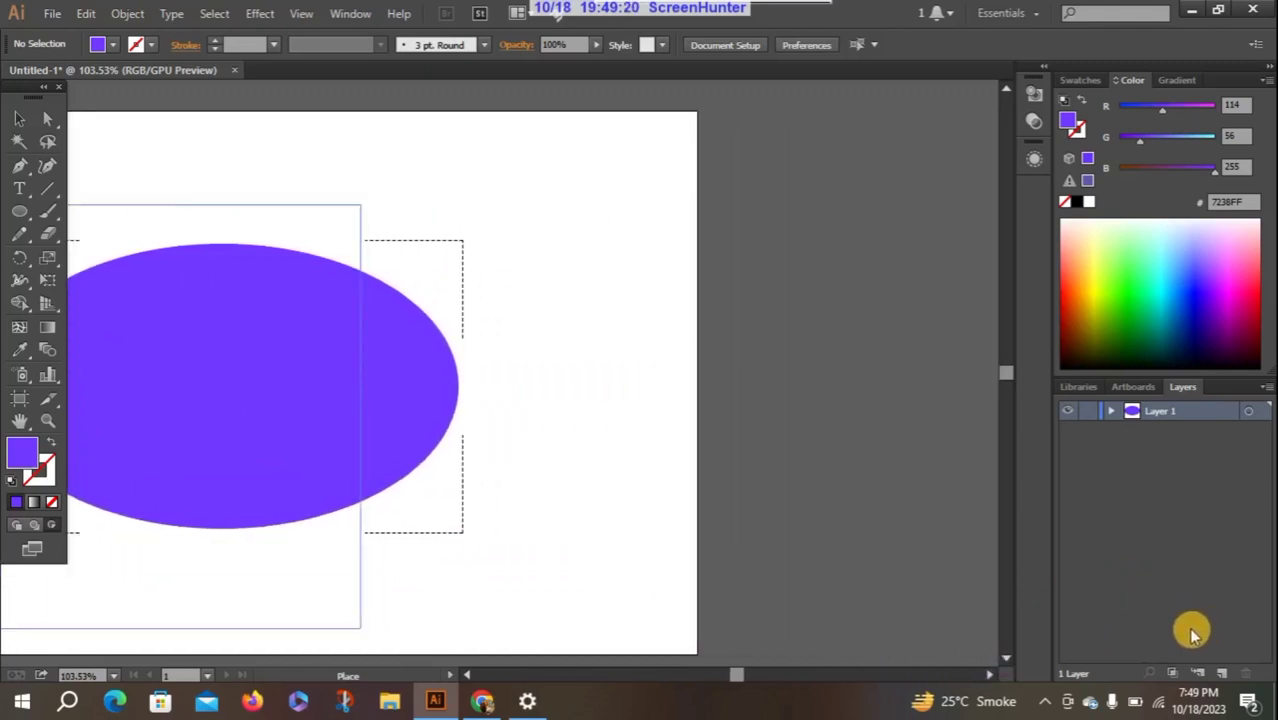
mouse_move(1191, 633)
left_mouse_down()
mouse_move(1150, 662)
mouse_move(969, 656)
left_mouse_up()
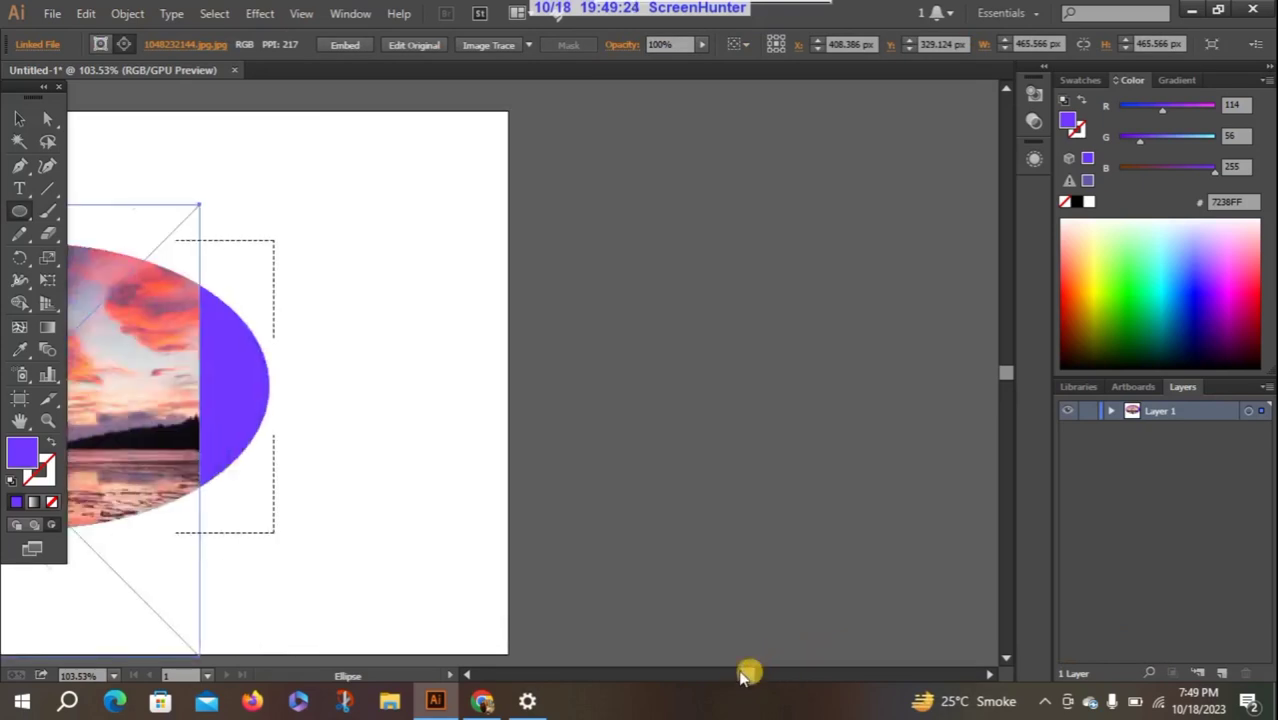
- Scroll the view and make small Ellipse-tool clicks on the photo, bringing up the Ellipse dialog
left_click_drag(740, 675, 733, 675)
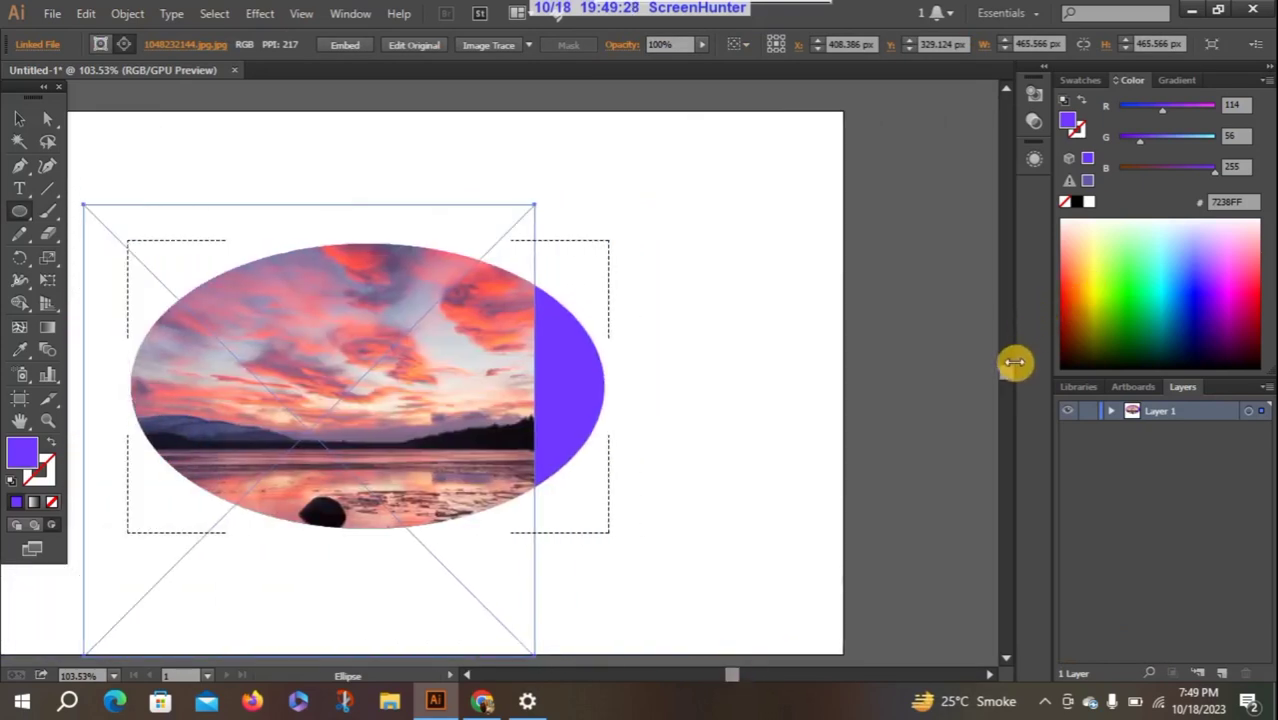
scroll(1004, 371, "down", 1)
scroll(1004, 371, "down", 1)
scroll(1006, 371, "down", 1)
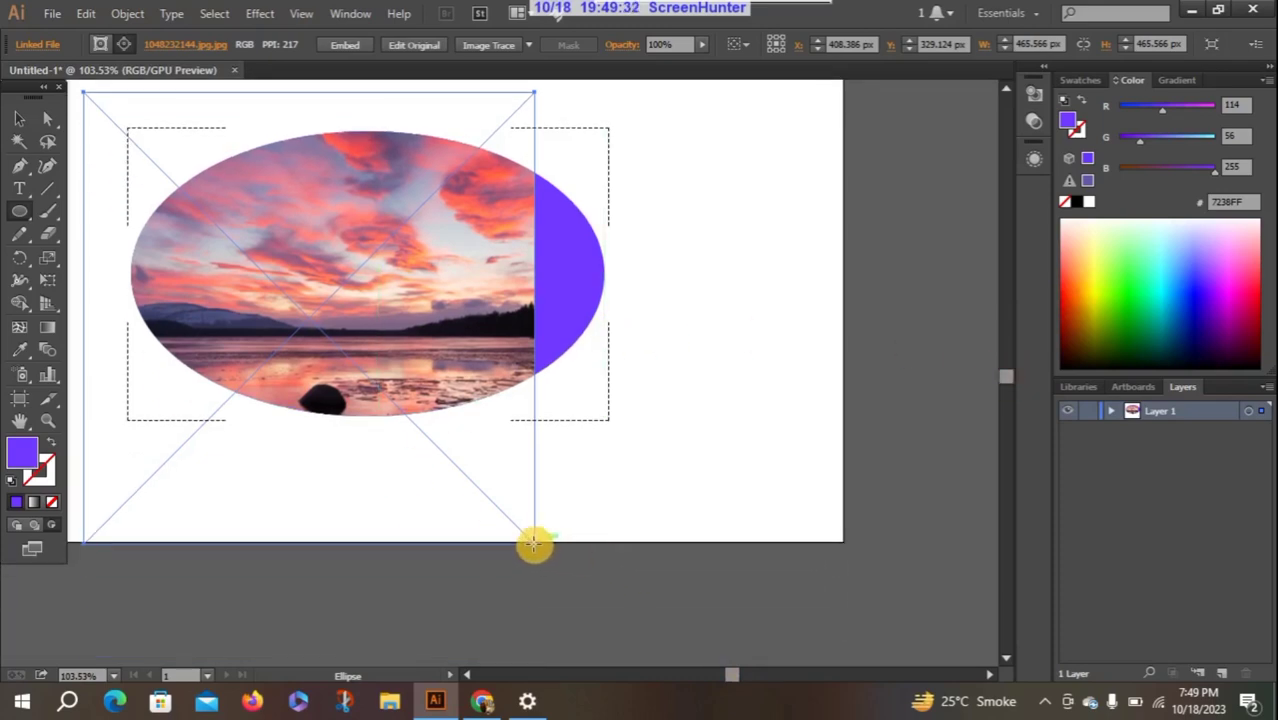
left_click_drag(534, 545, 540, 541)
left_click_drag(427, 337, 458, 332)
left_click(458, 332)
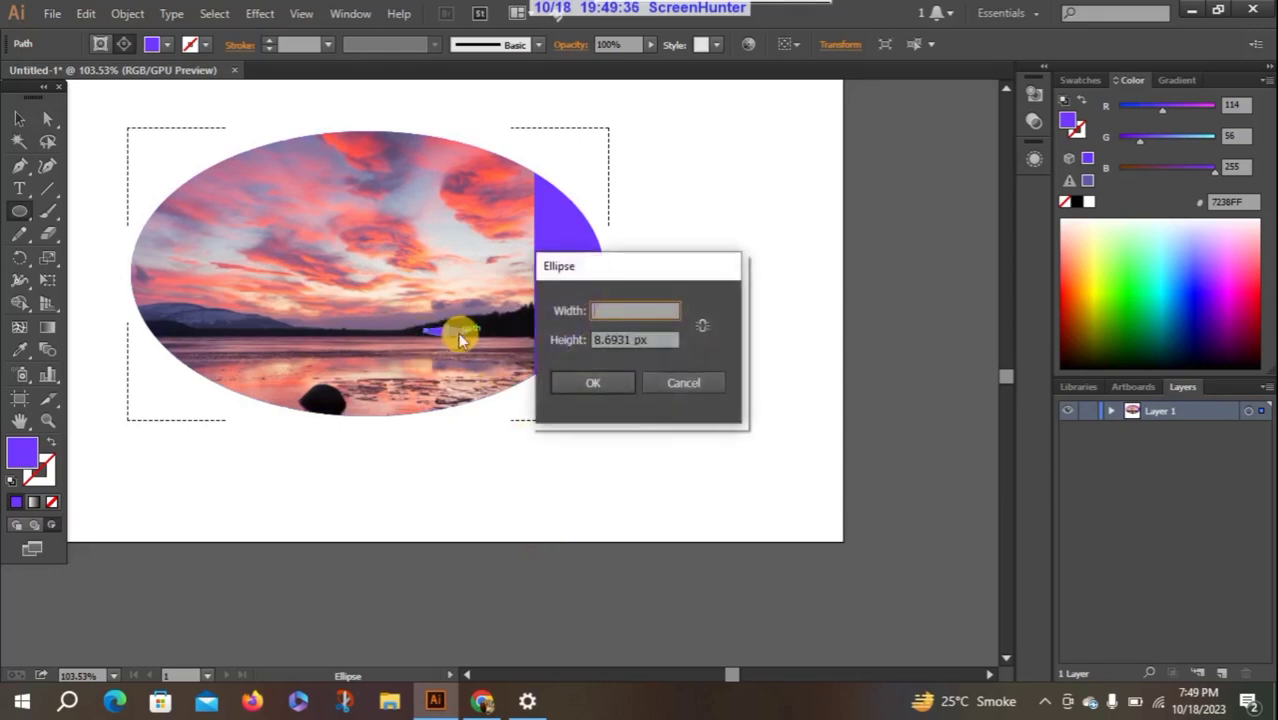
- Cancel the Ellipse size dialog and return to the Selection tool
left_click(692, 382)
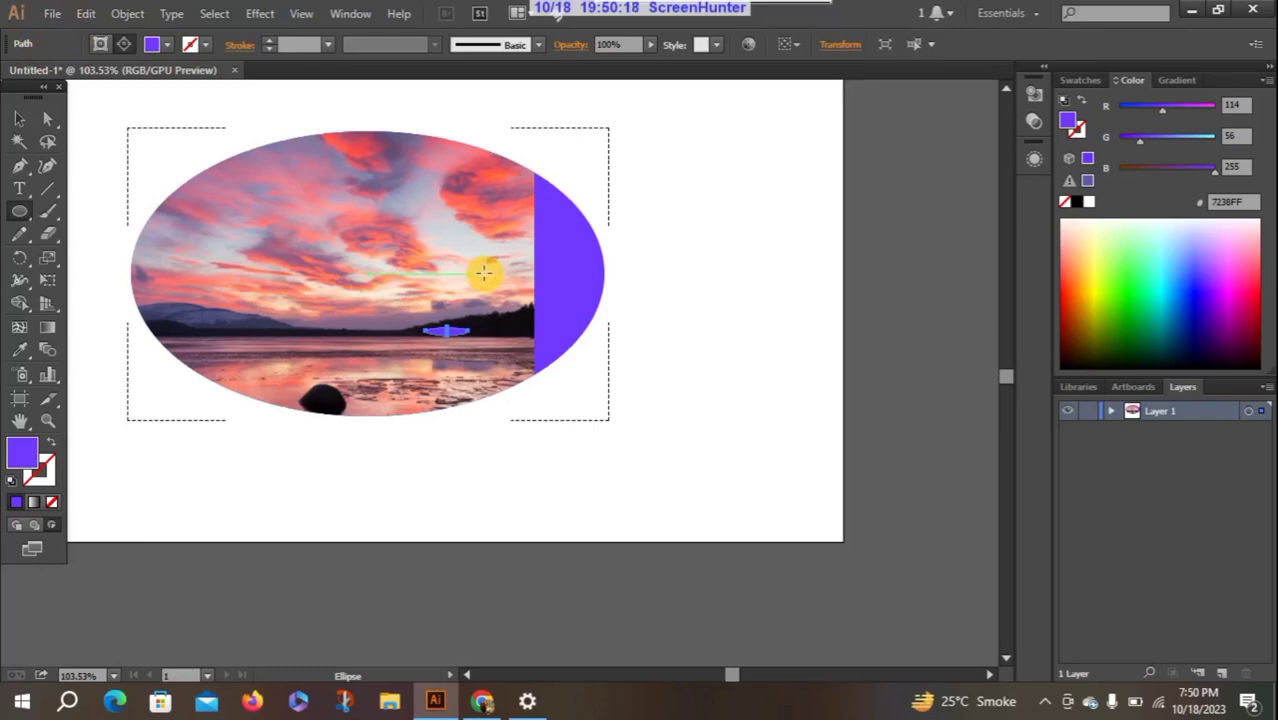
left_click(19, 118)
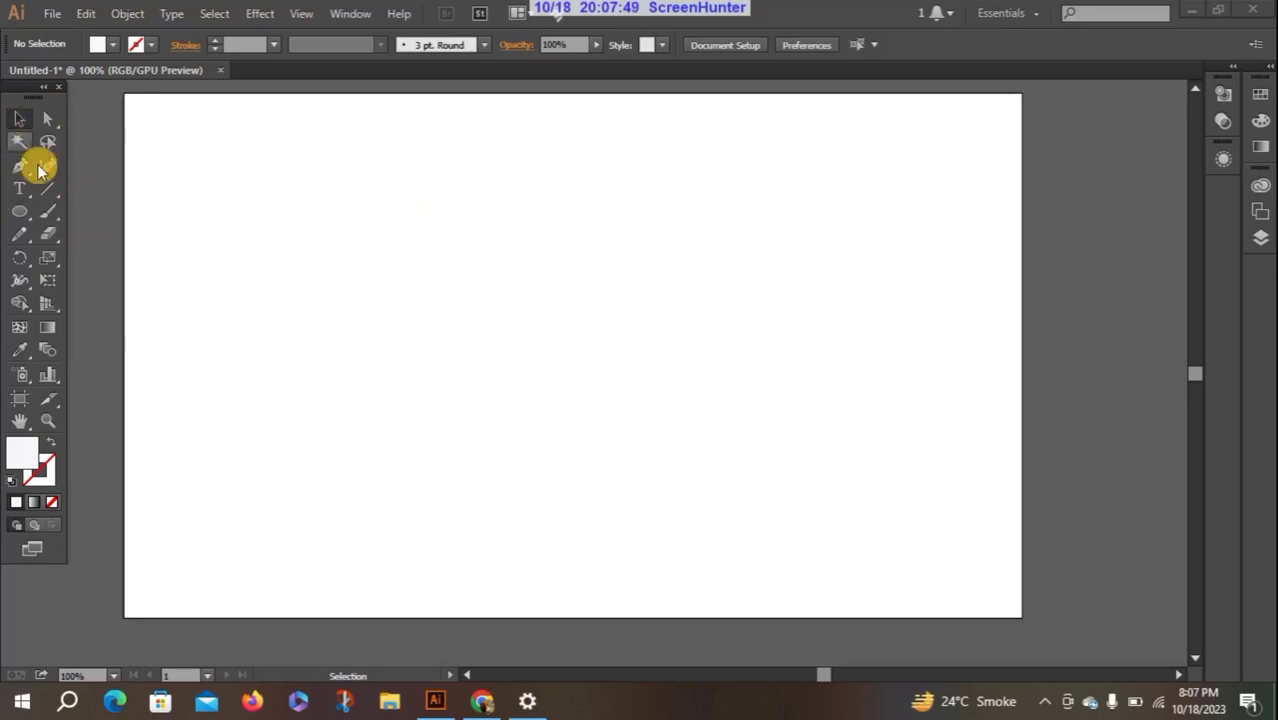
- Draw a 48 × 155 px ellipse near the artboard's top centre, then return to selection
left_click(24, 214)
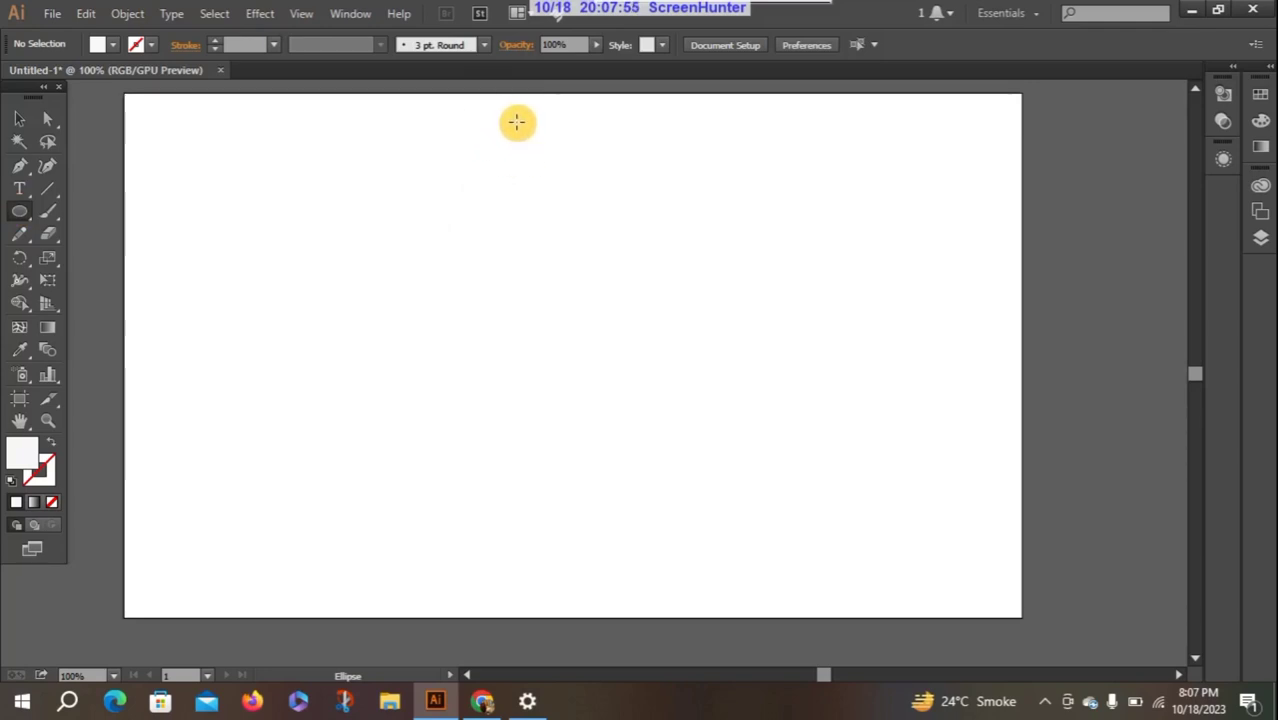
left_click_drag(516, 122, 563, 266)
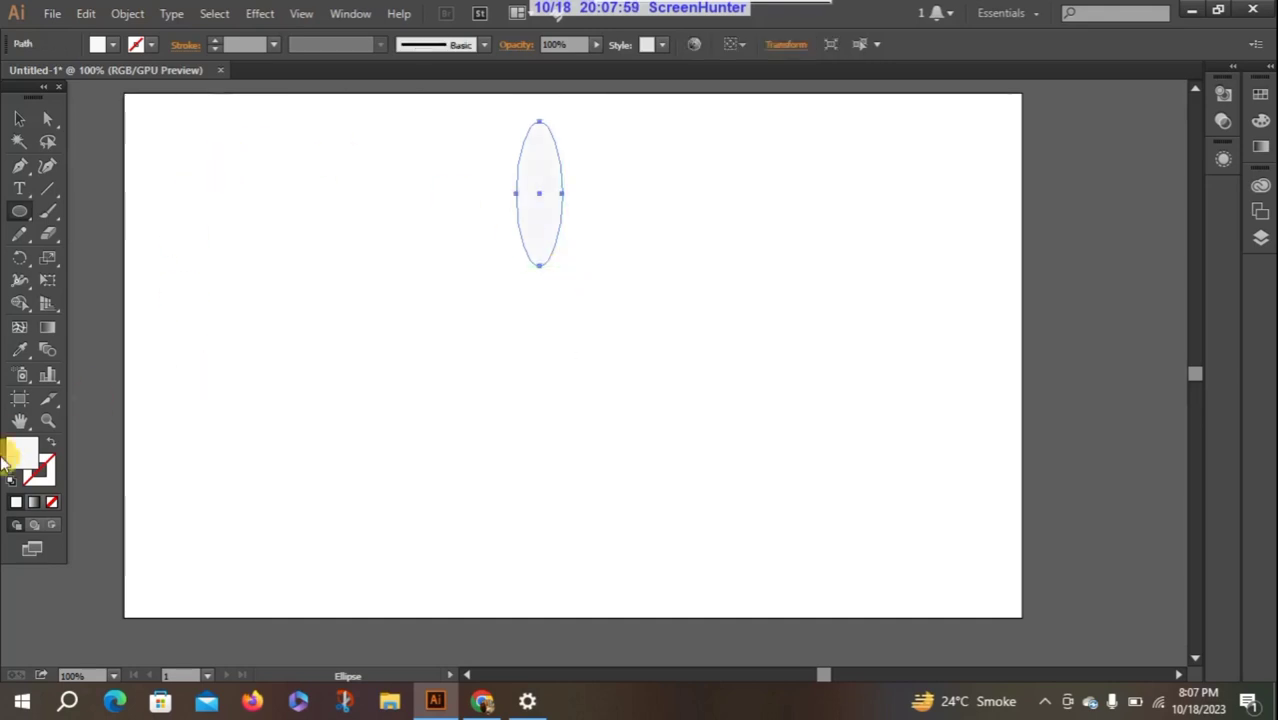
left_click(19, 118)
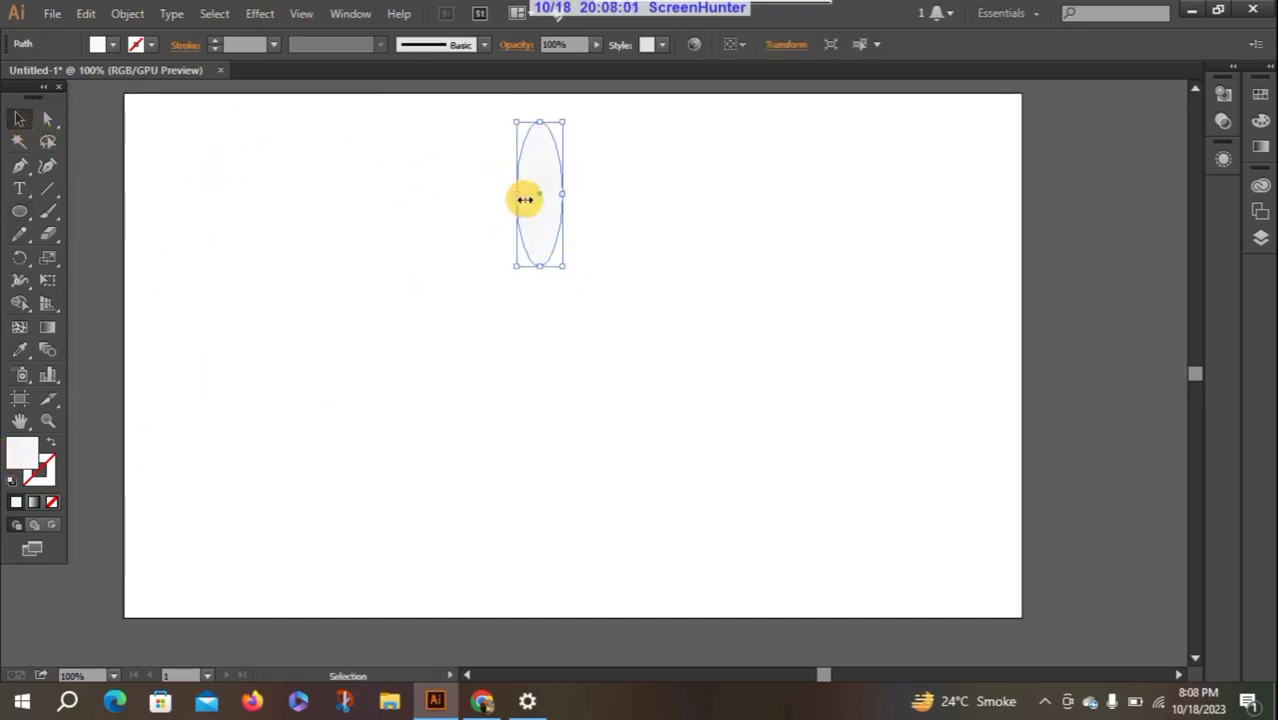
- Expand the panel dock and float the Gradient panel beside the artwork
left_click(1264, 68)
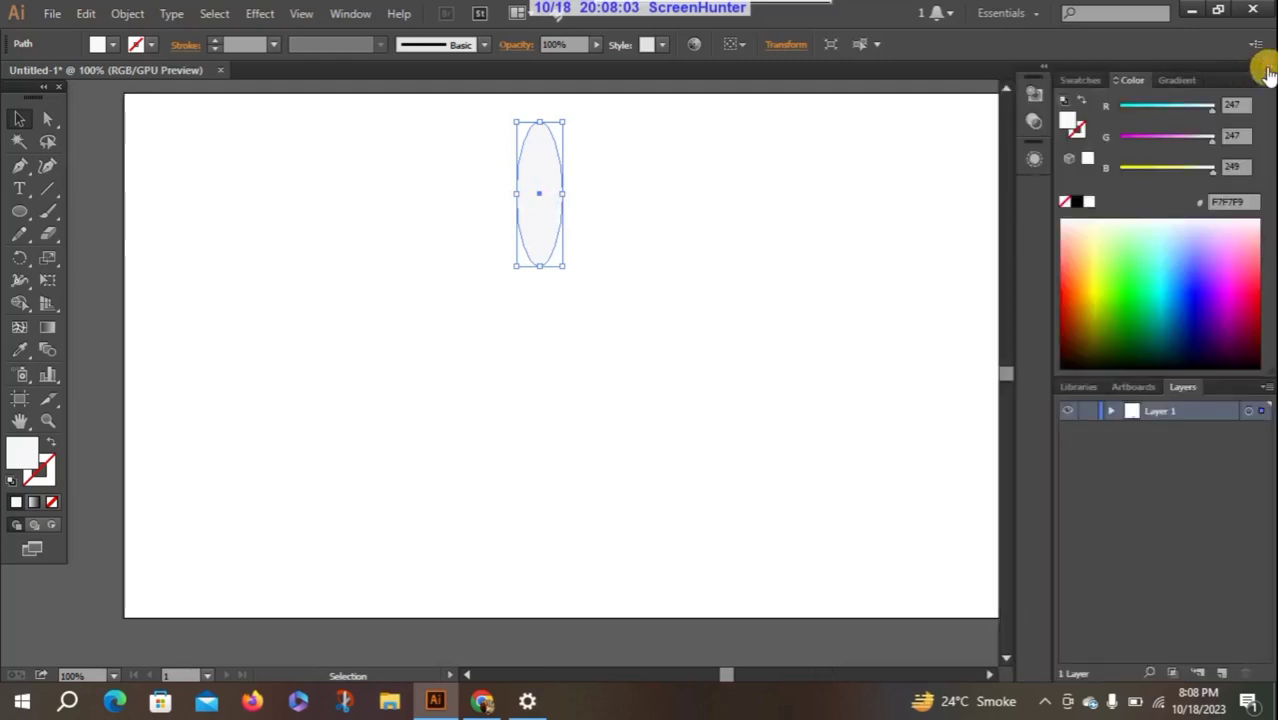
left_click(1178, 82)
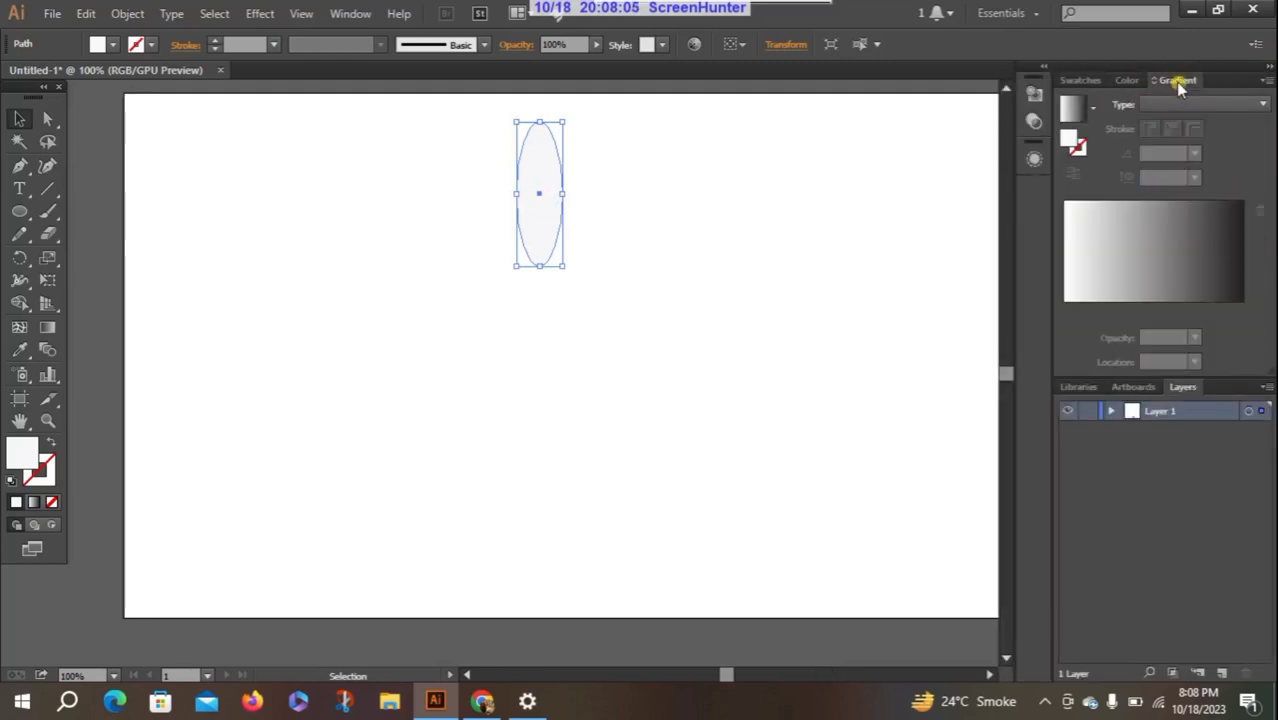
mouse_move(1190, 80)
left_mouse_down()
mouse_move(922, 210)
mouse_move(832, 179)
left_mouse_up()
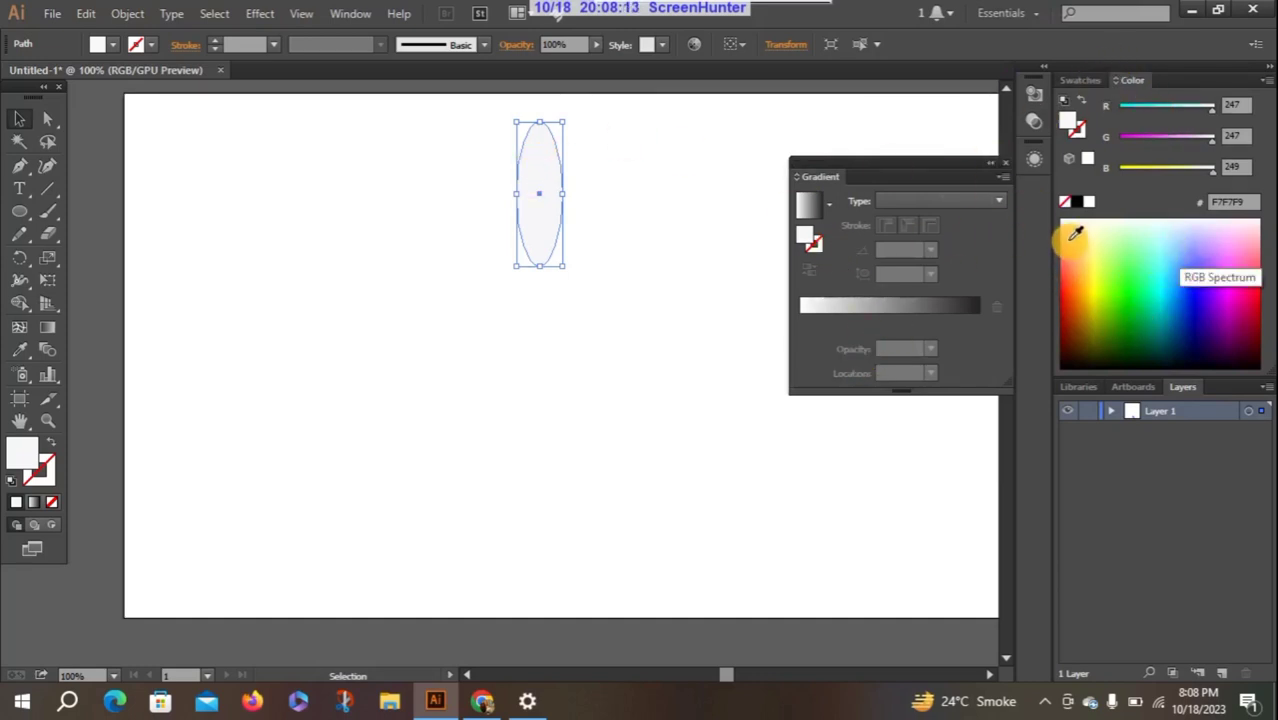
- Pick a pinkish-red fill (FF286A) for the narrow ellipse from the Color spectrum
left_click(1230, 245)
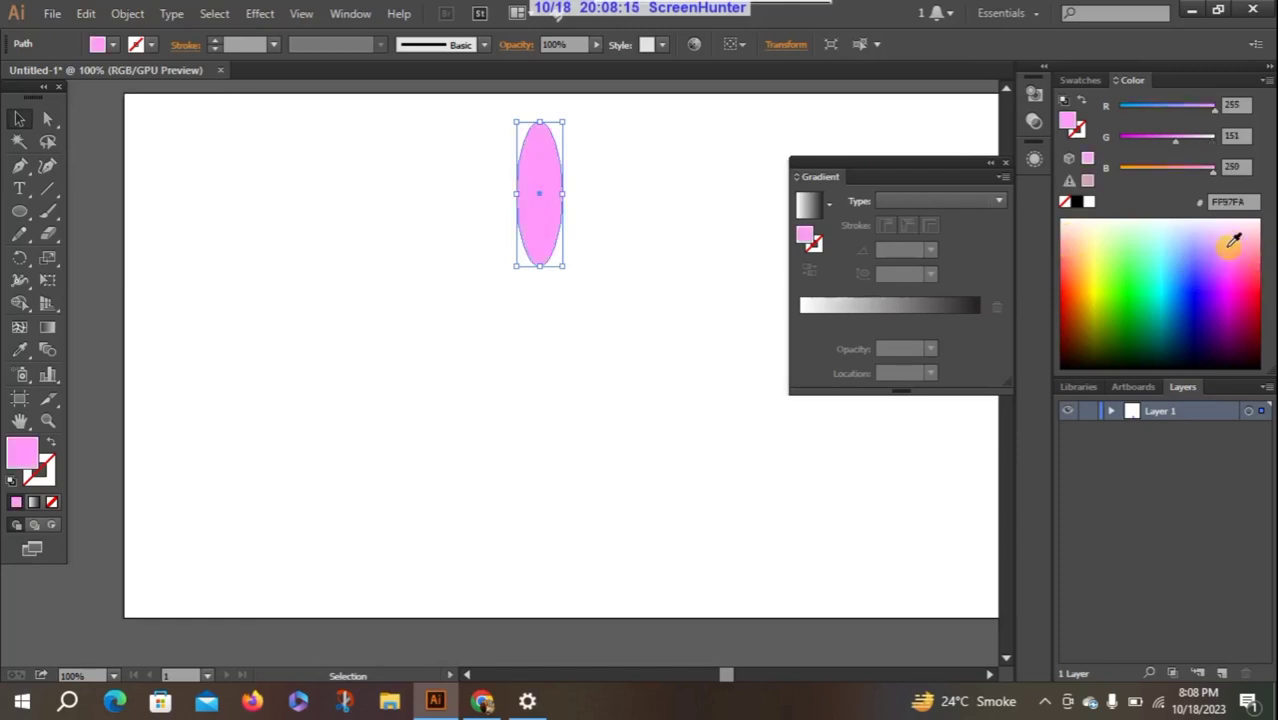
left_click(1224, 296)
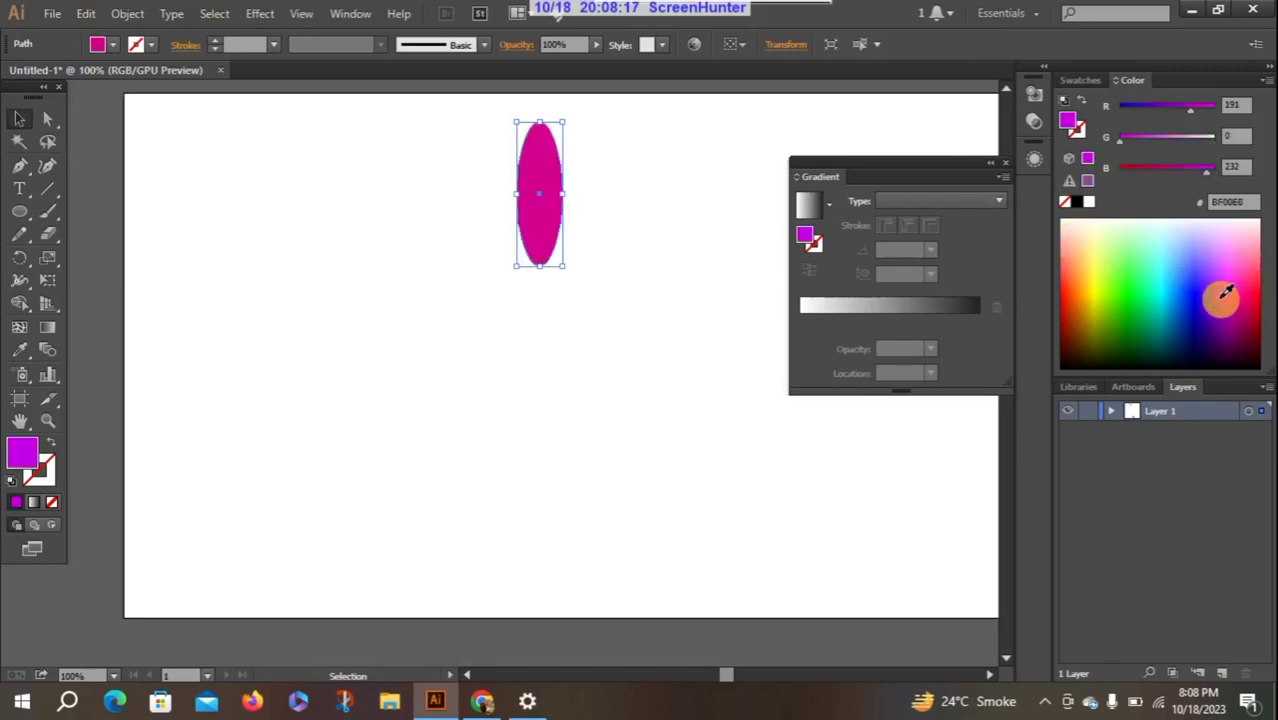
left_click_drag(1247, 277, 1262, 278)
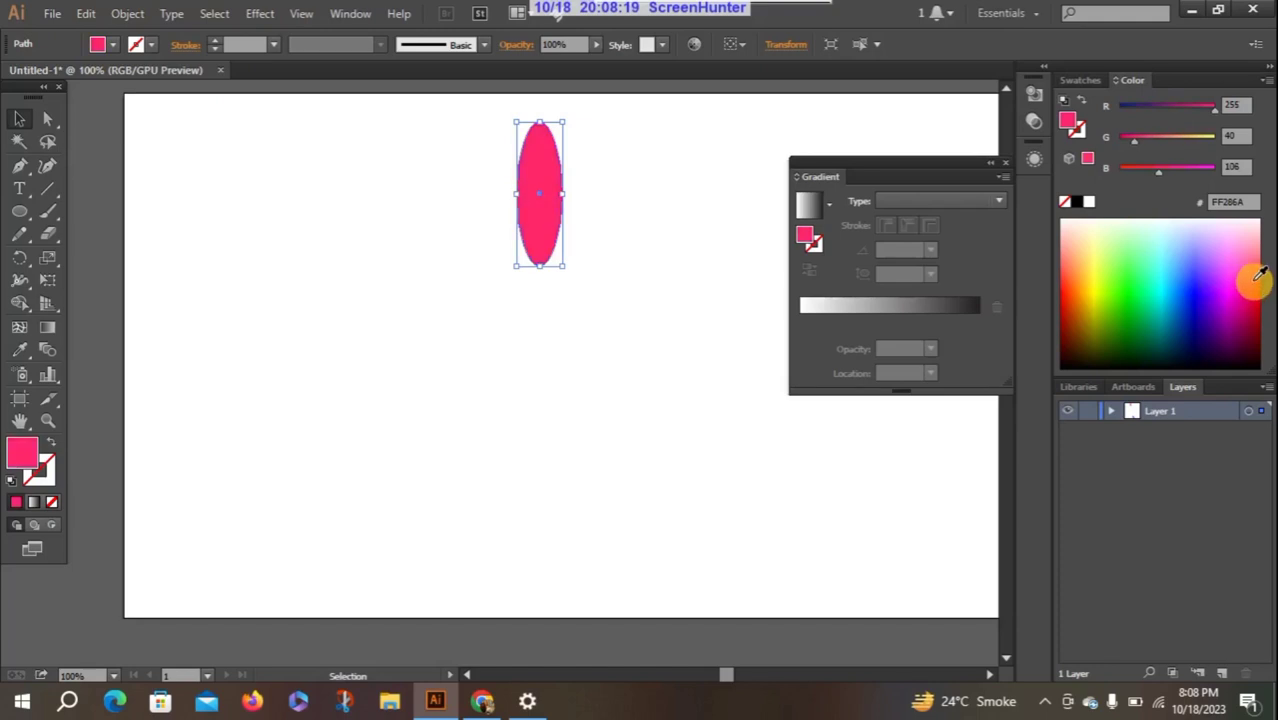
- Fill the ellipse with pink FF2C90, apply a linear gradient and recolour its right stop pink
left_click(1249, 263)
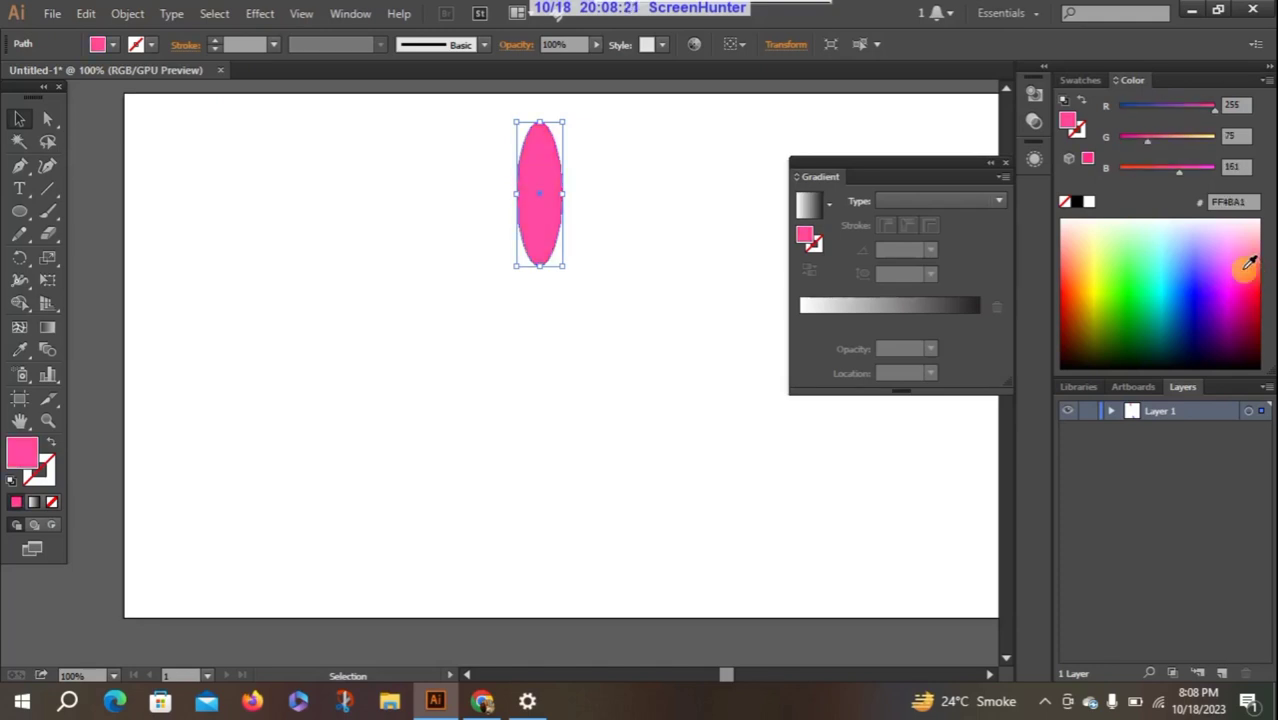
left_click(1249, 271)
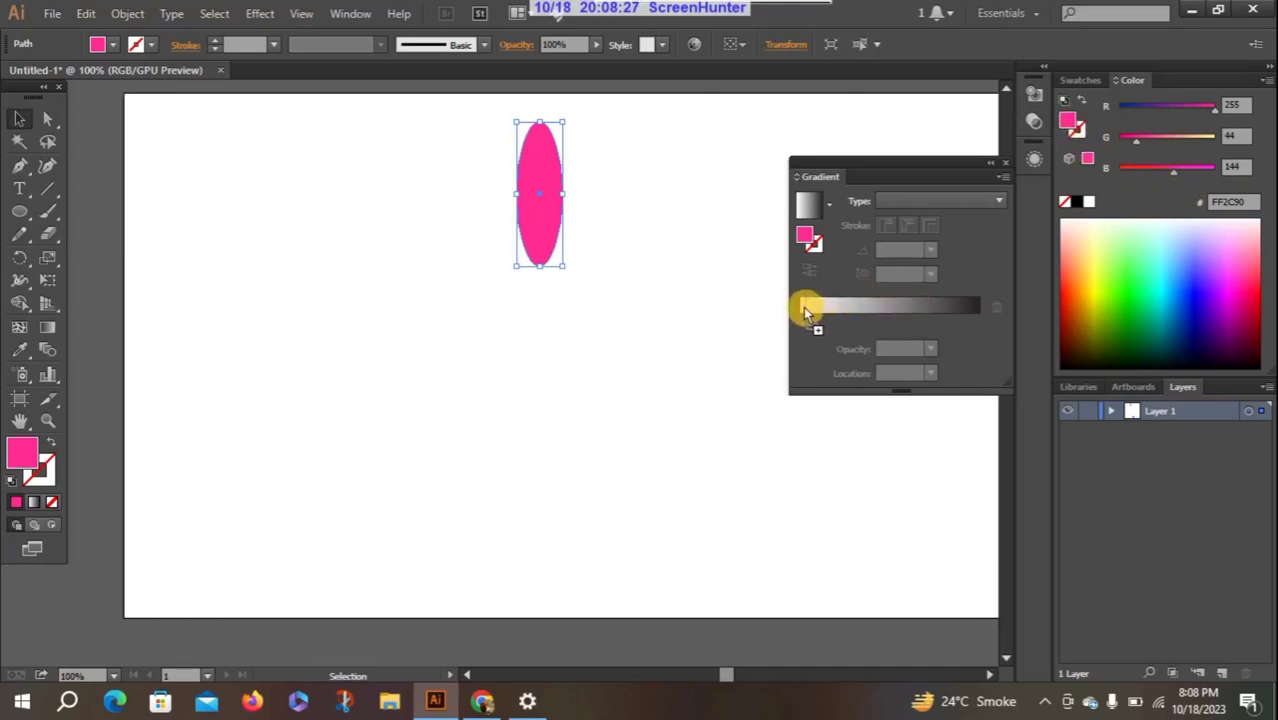
left_click(800, 307)
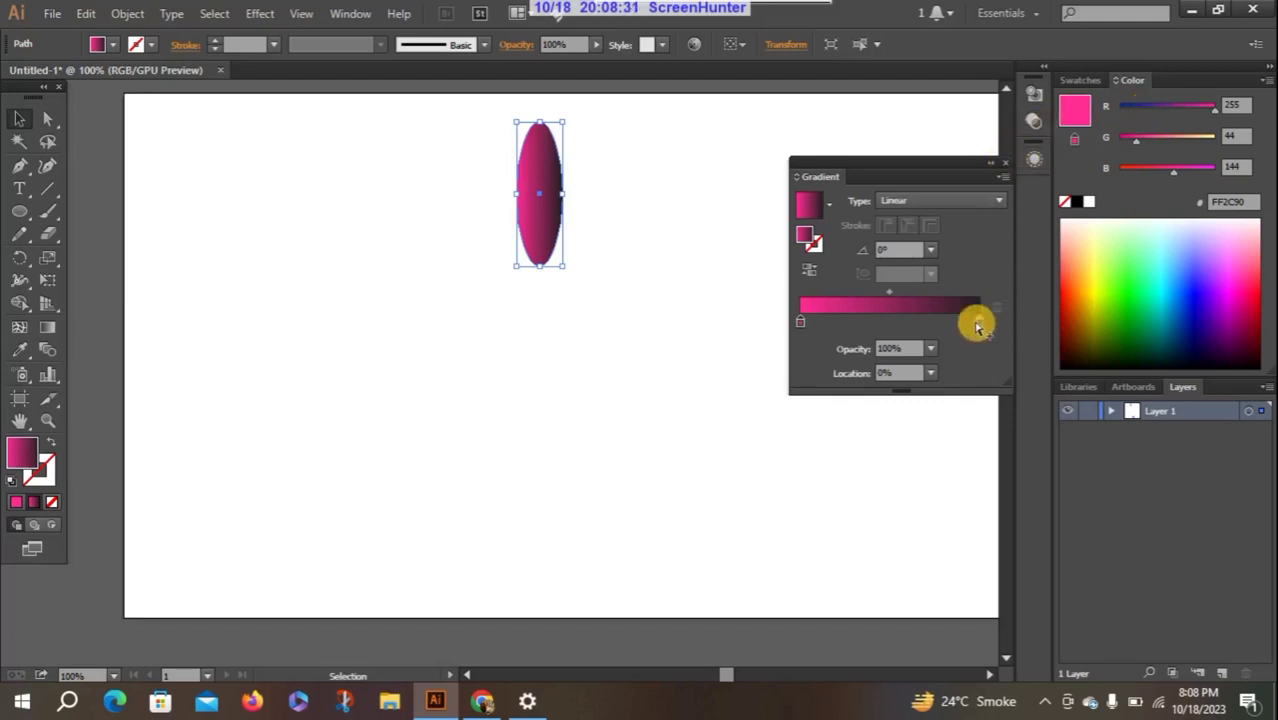
left_click(976, 322)
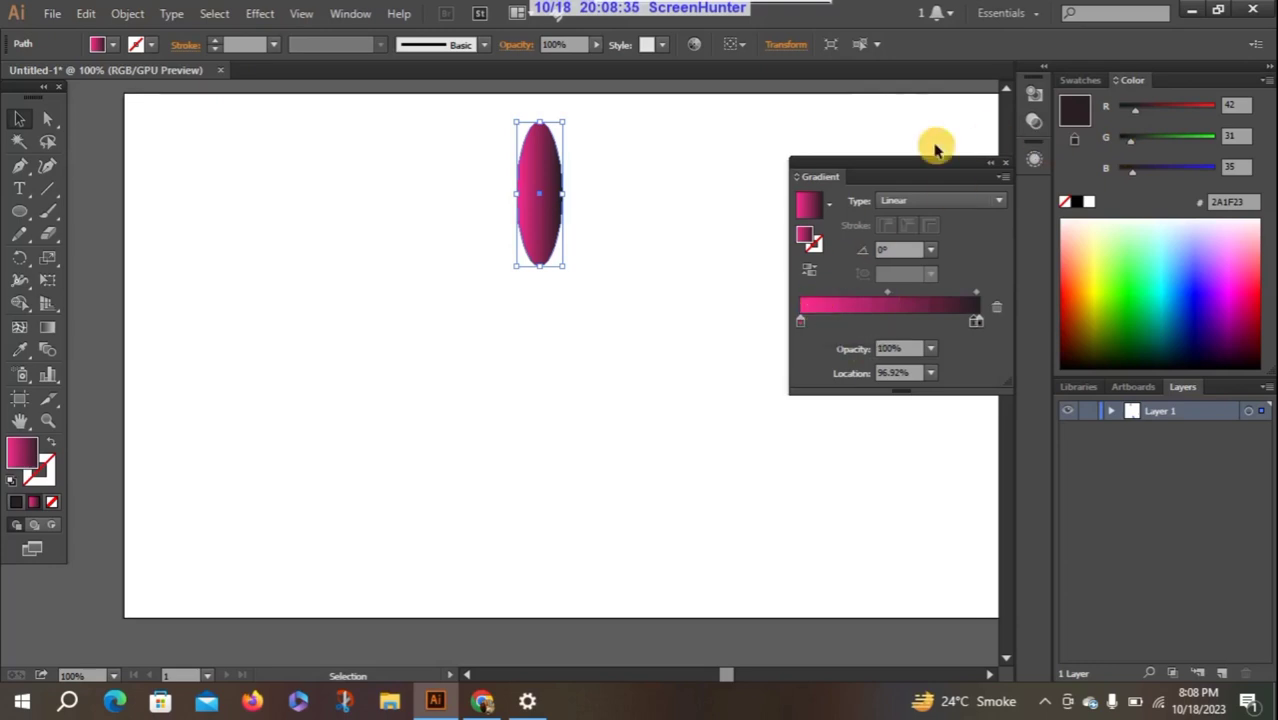
left_click(1232, 252)
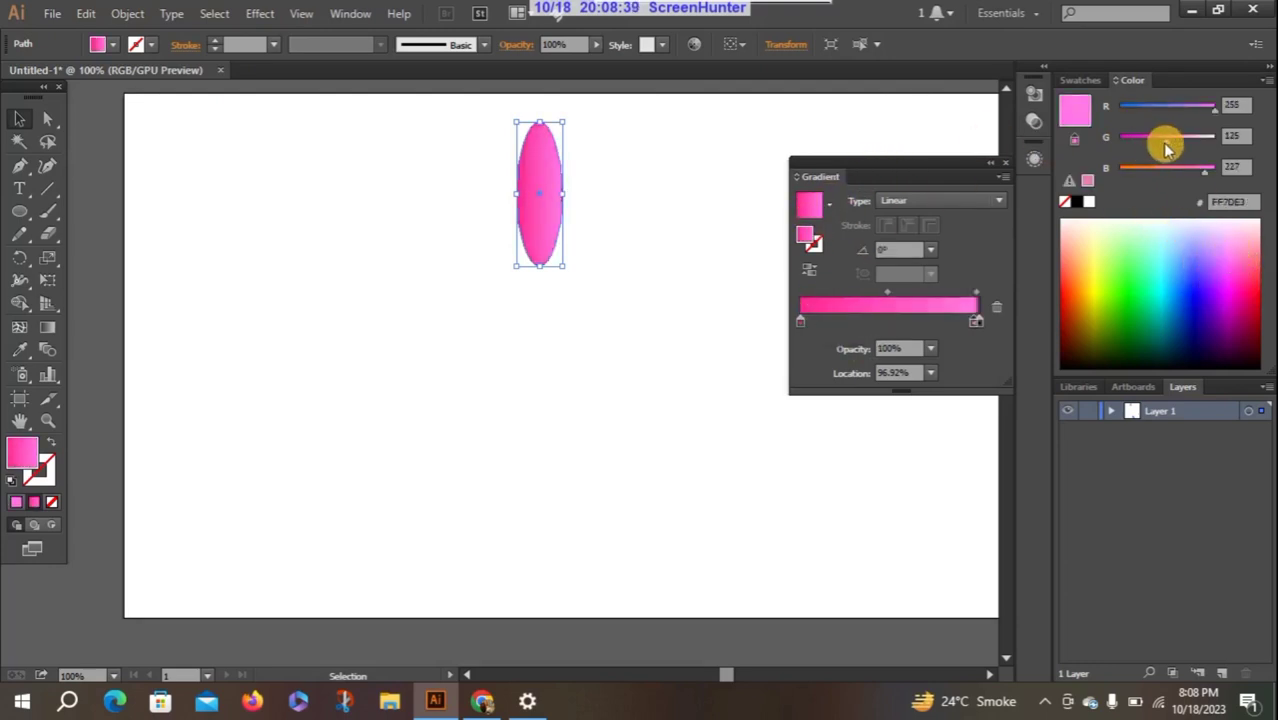
left_click_drag(1165, 141, 1172, 146)
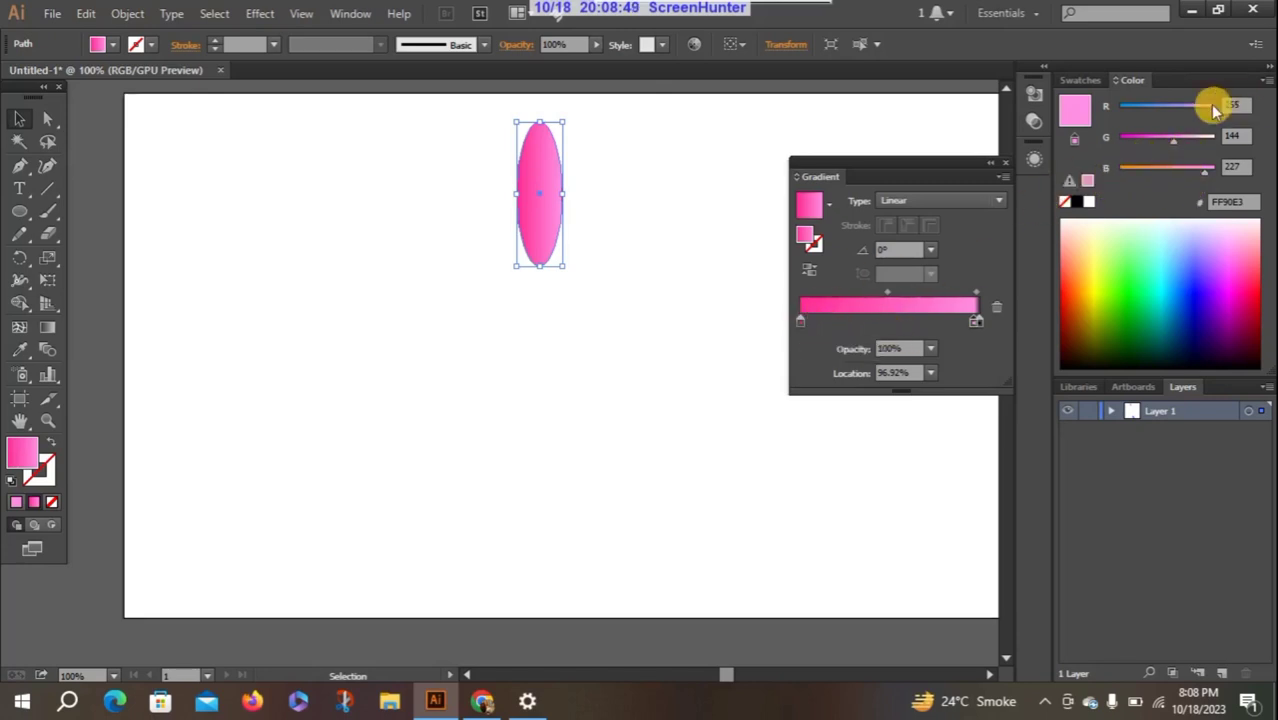
left_click(1075, 121)
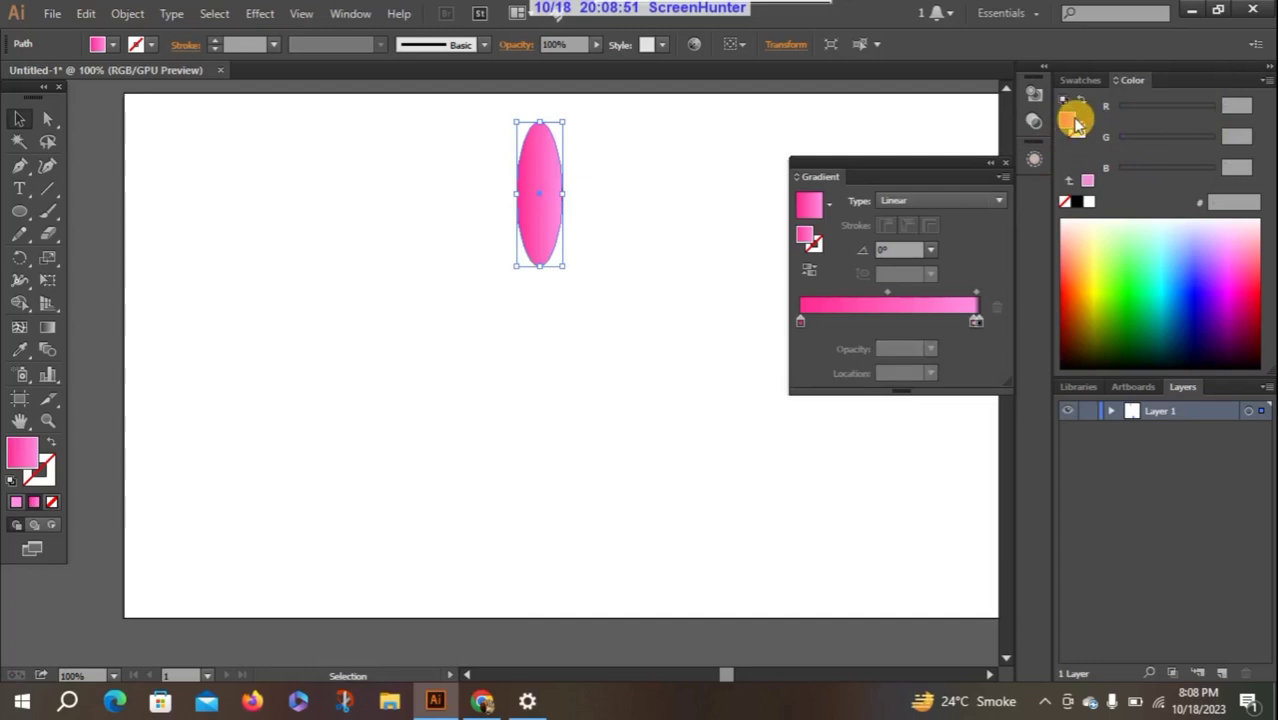
- Reposition the gradient stops, moving the light-pink stop to the gradient's start
left_click(978, 323)
left_click(978, 322)
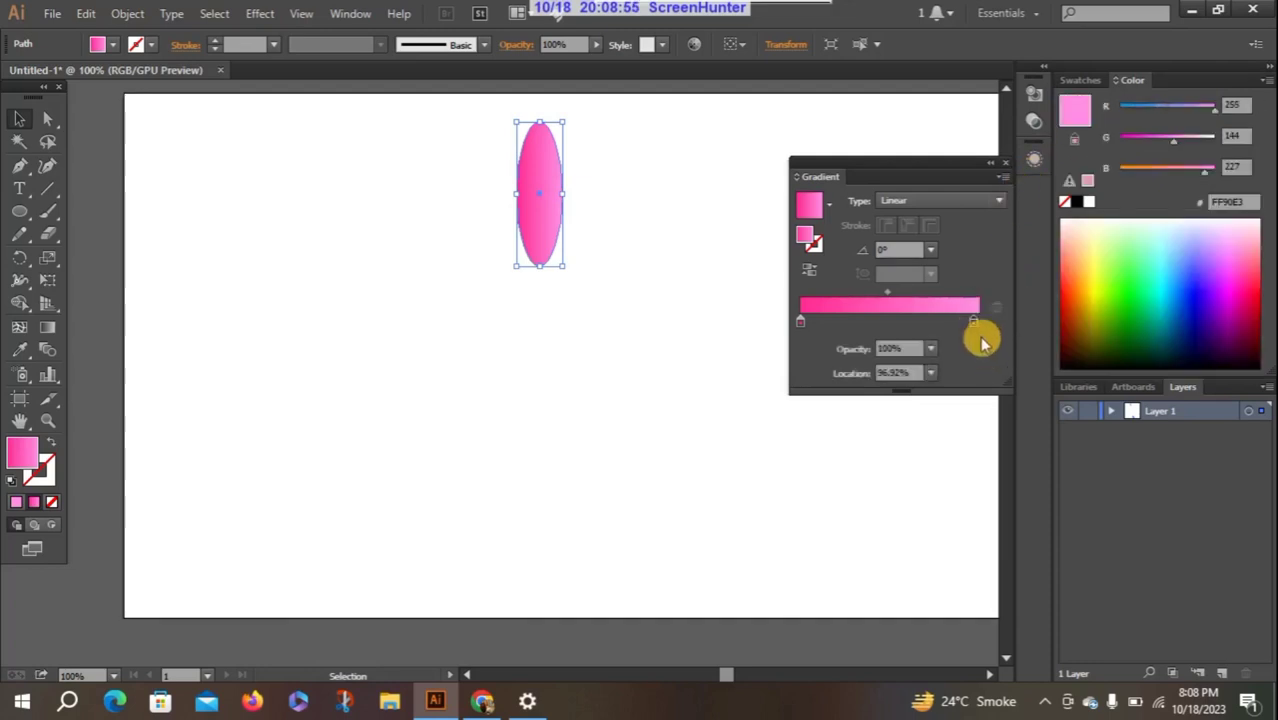
mouse_move(975, 323)
left_mouse_down()
mouse_move(805, 325)
mouse_move(978, 323)
left_mouse_up()
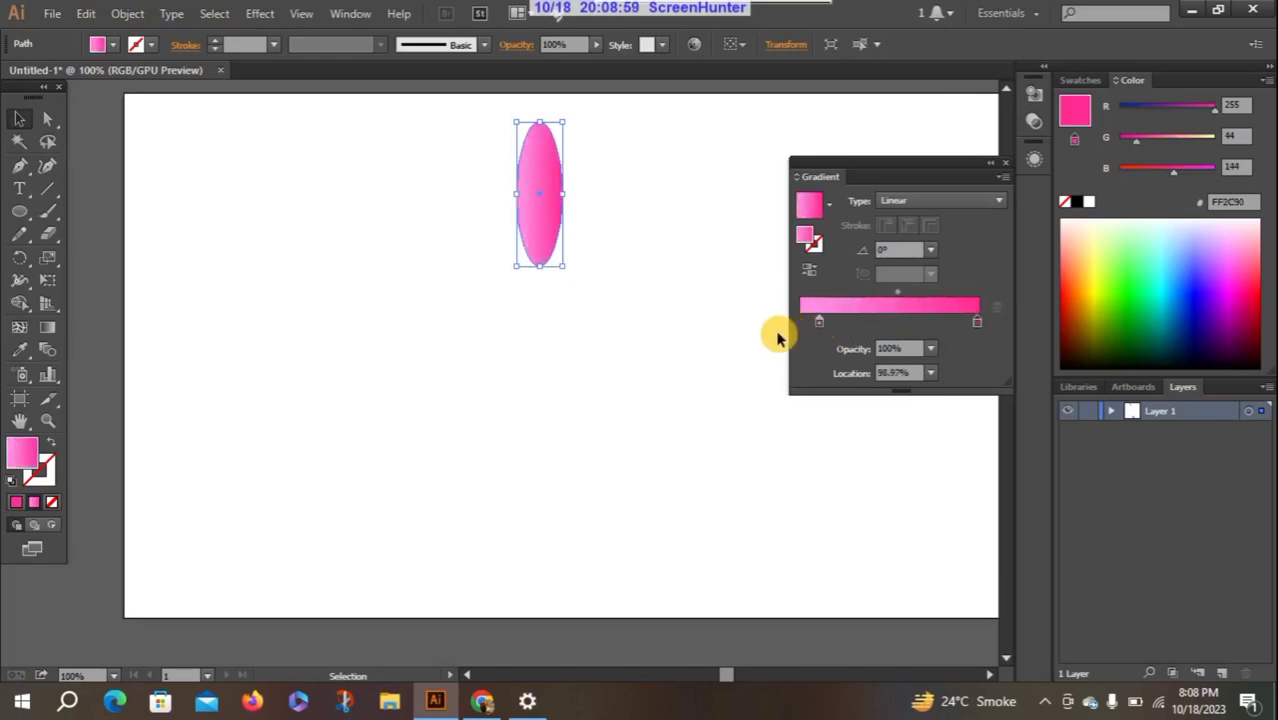
left_click_drag(819, 325, 801, 322)
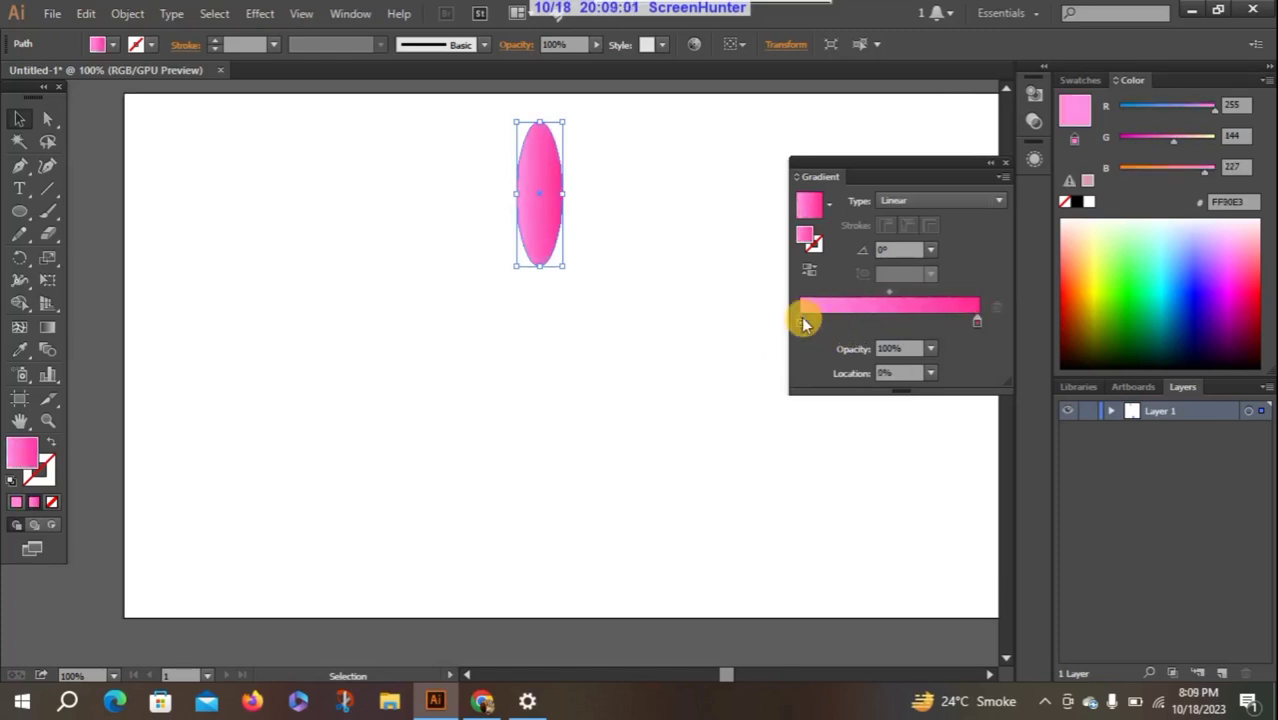
left_click(976, 322)
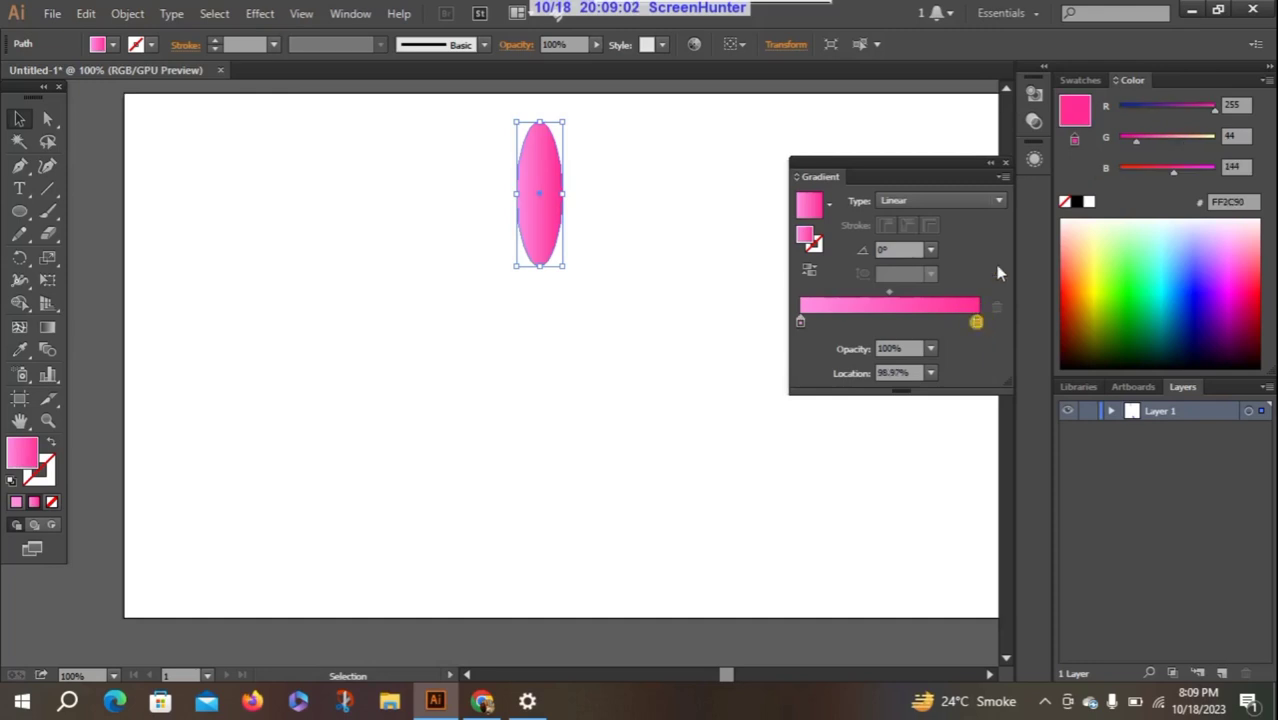
- Lower the right stop's blue to 124, switch to HSB, and raise Saturation to about 92%
left_click(1174, 170)
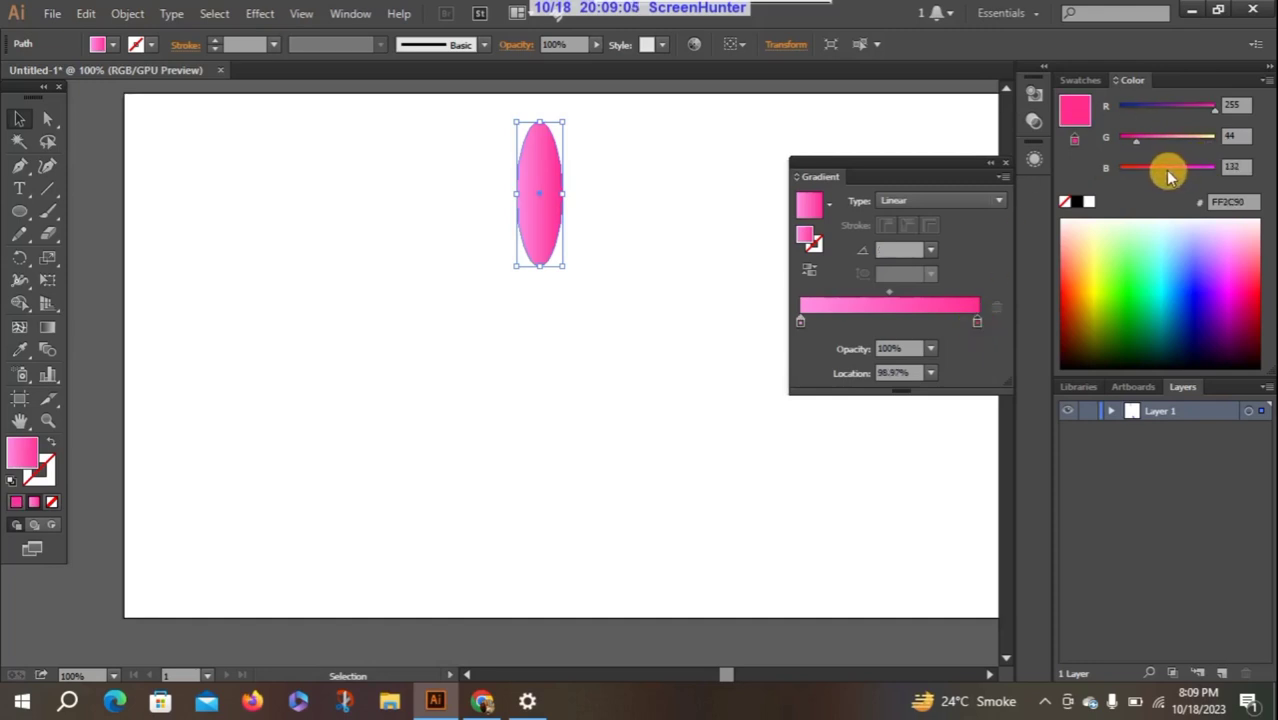
left_click_drag(1168, 177, 1166, 172)
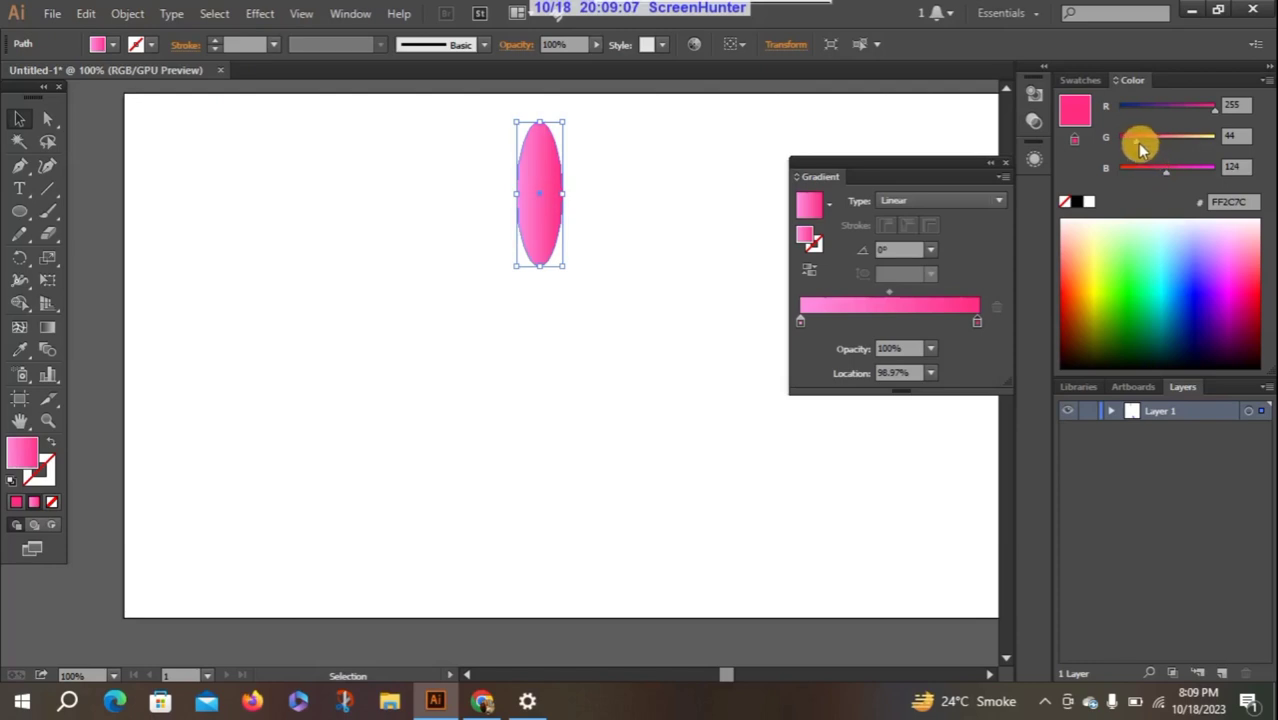
left_click(1267, 80)
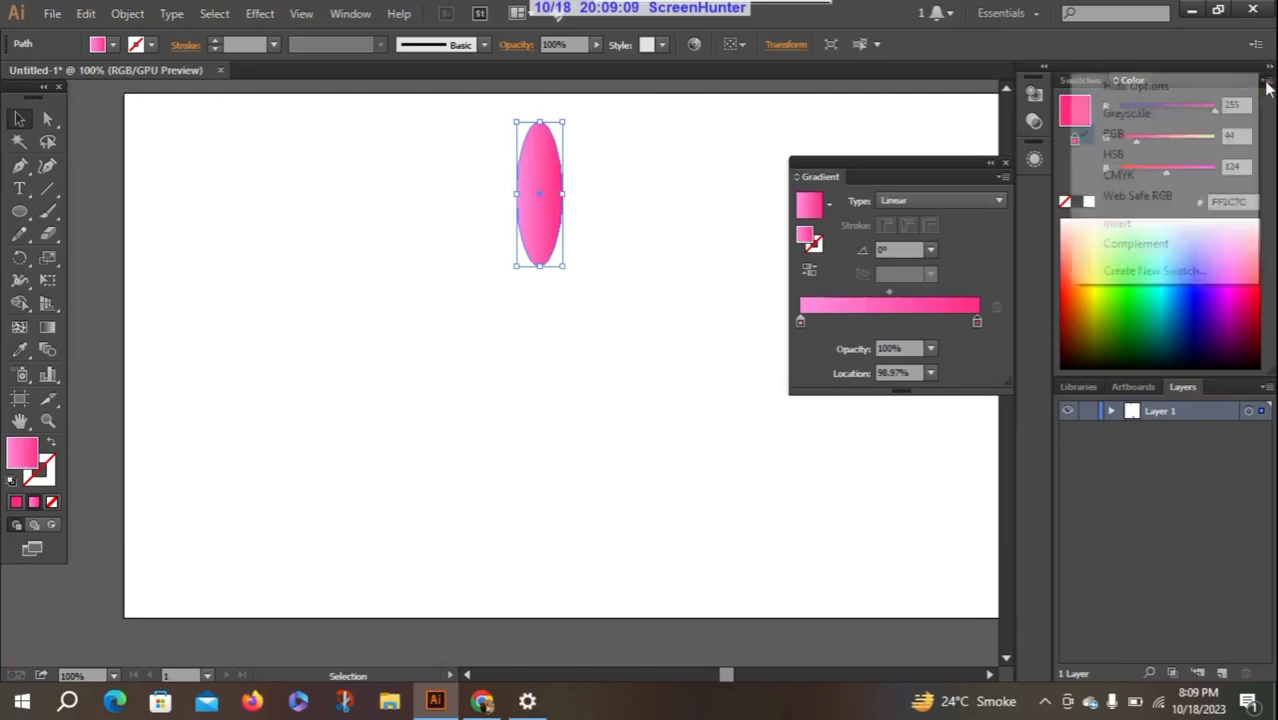
left_click(1149, 156)
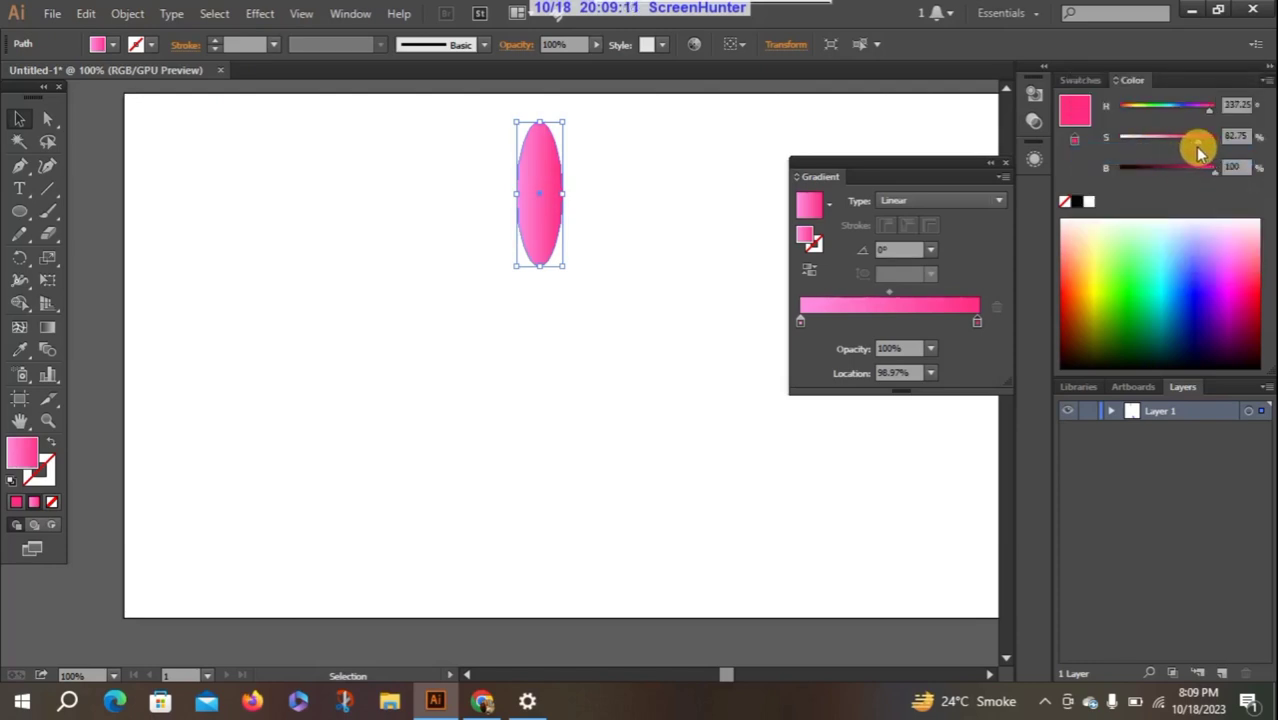
left_click_drag(1200, 148, 1214, 175)
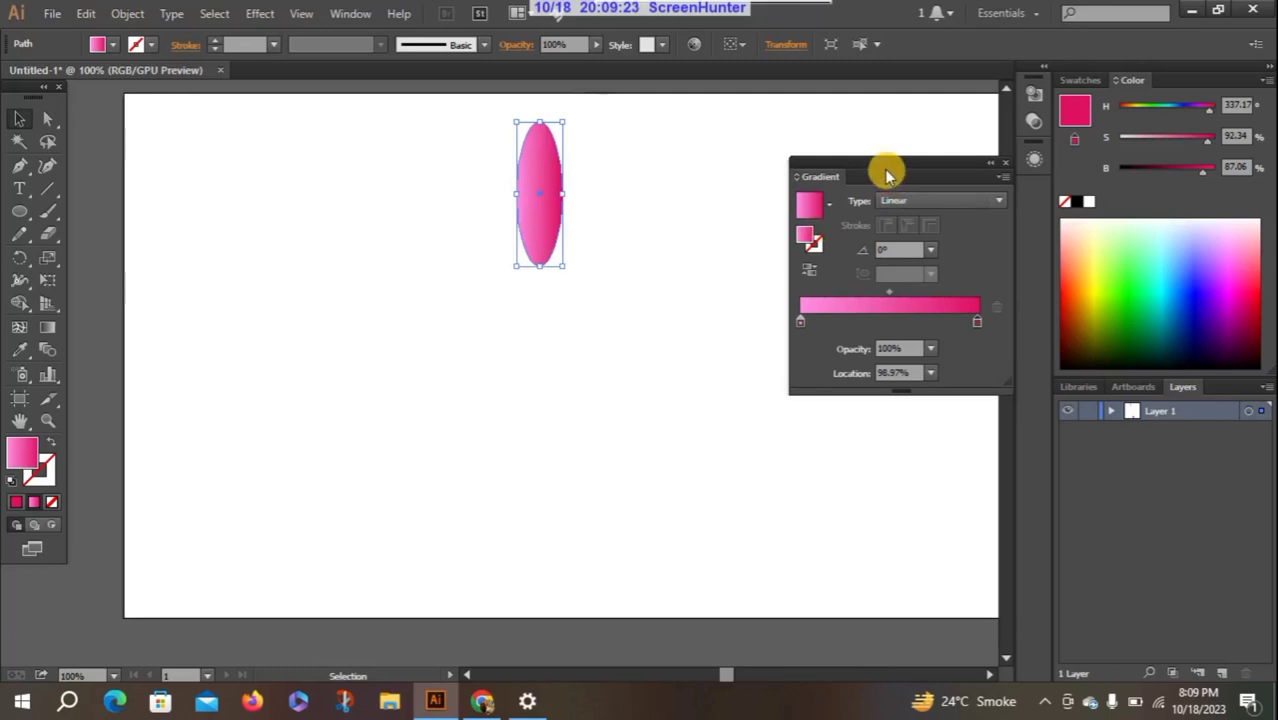
left_click_drag(886, 175, 895, 203)
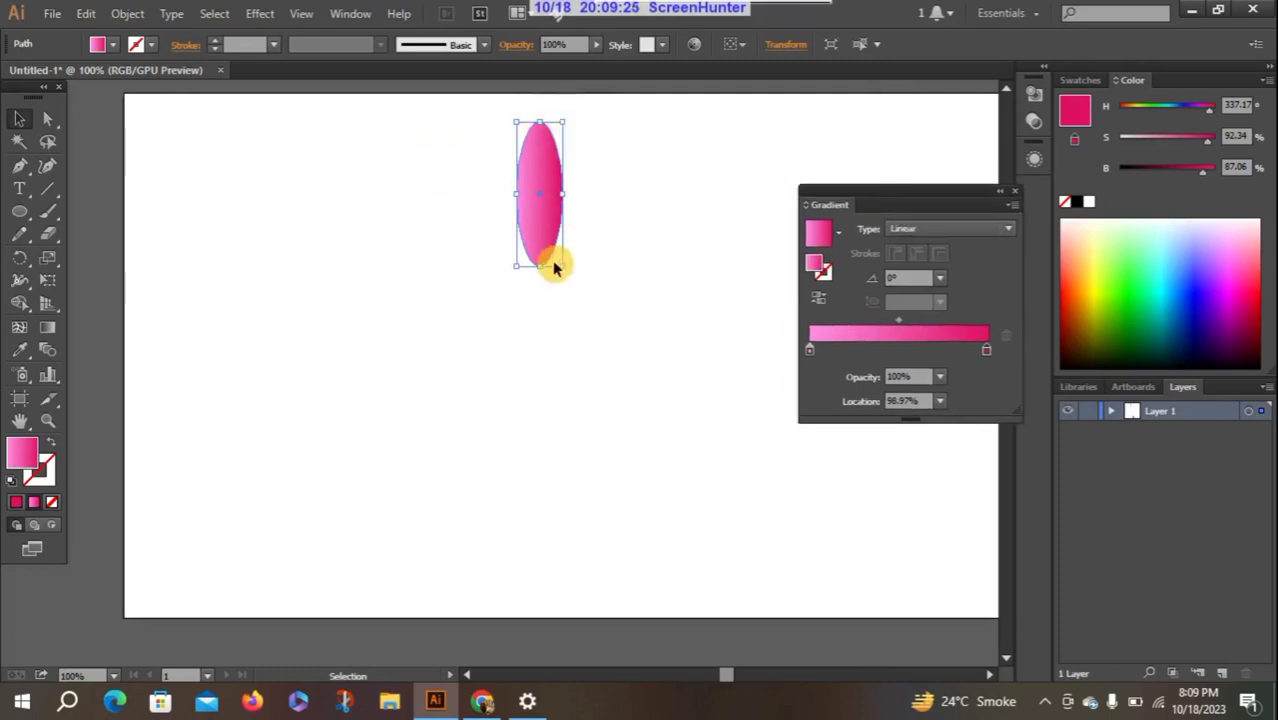
- Drag the gradient top-to-bottom down the ellipse at -89.6°, light pink above, deep pink below
left_click(47, 327)
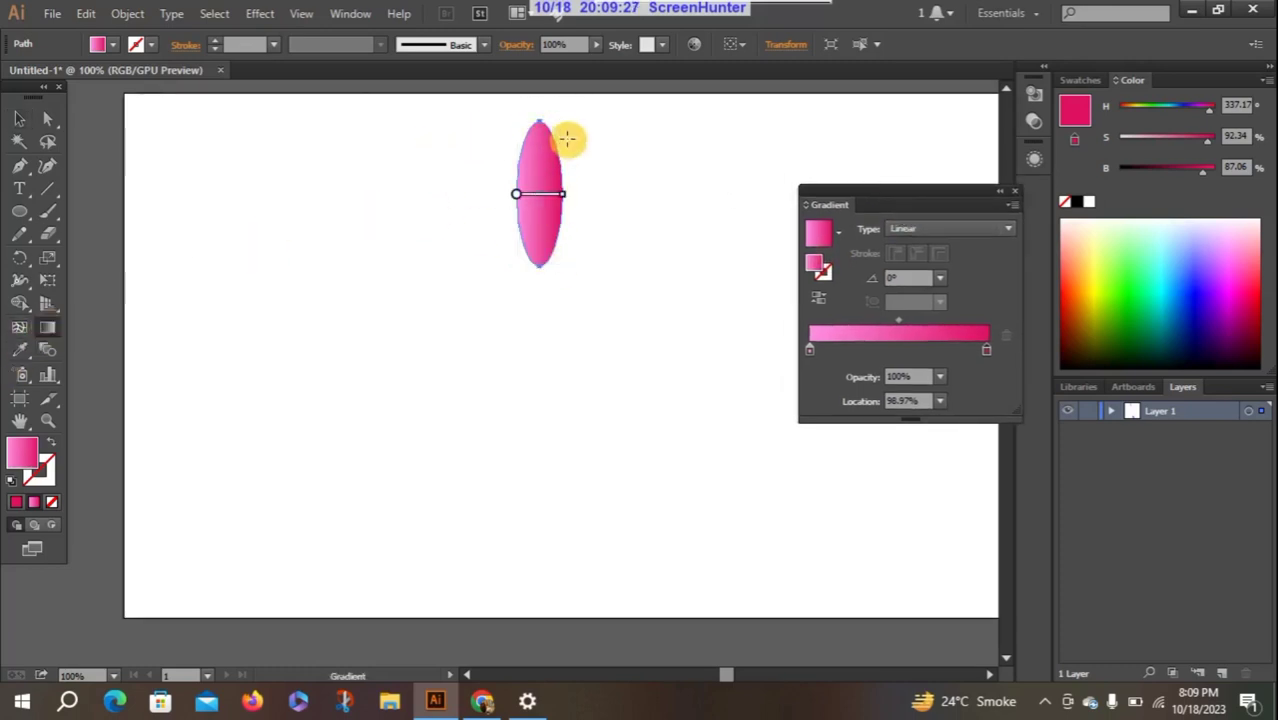
left_click_drag(539, 127, 539, 262)
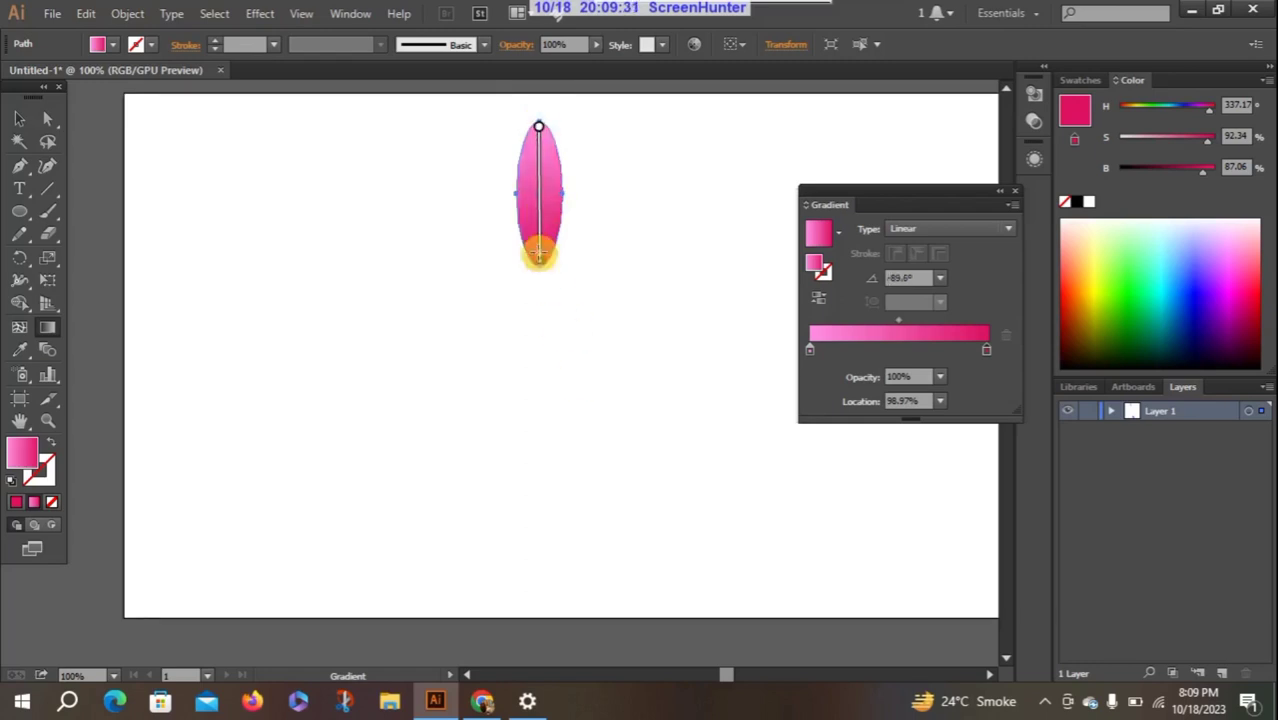
mouse_move(932, 196)
left_mouse_down()
mouse_move(1150, 437)
mouse_move(903, 330)
left_mouse_up()
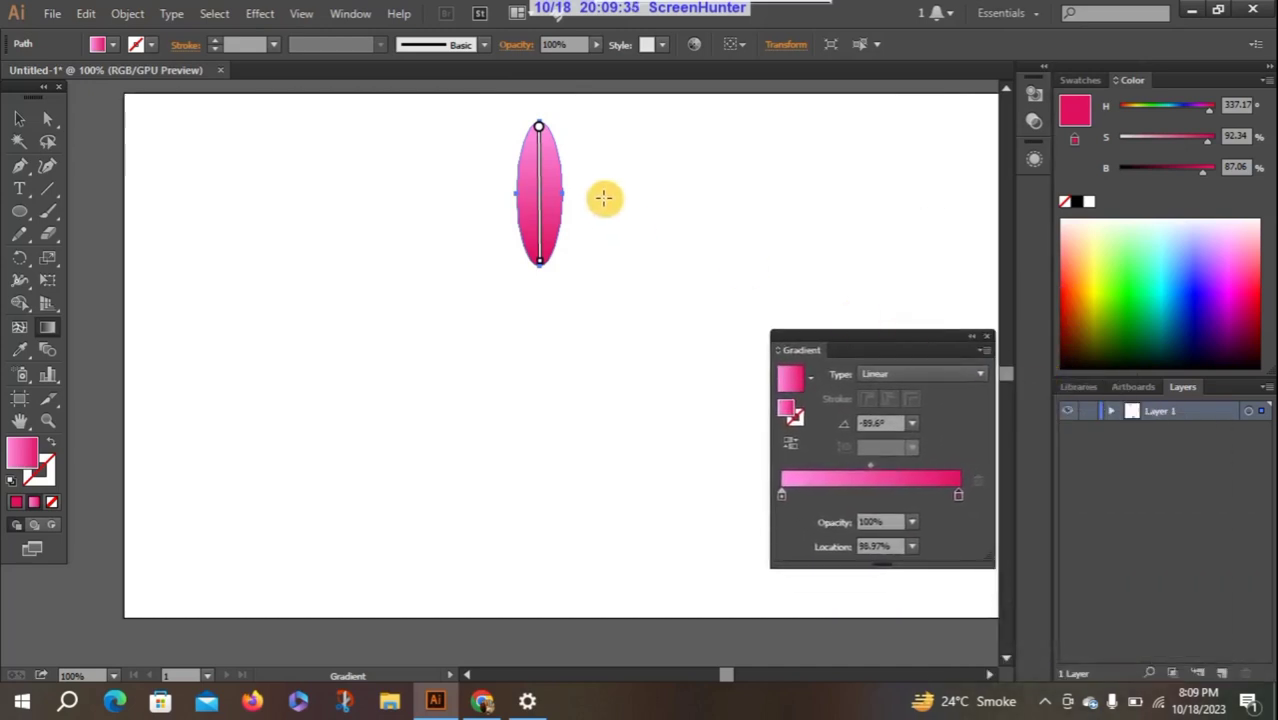
left_click(19, 118)
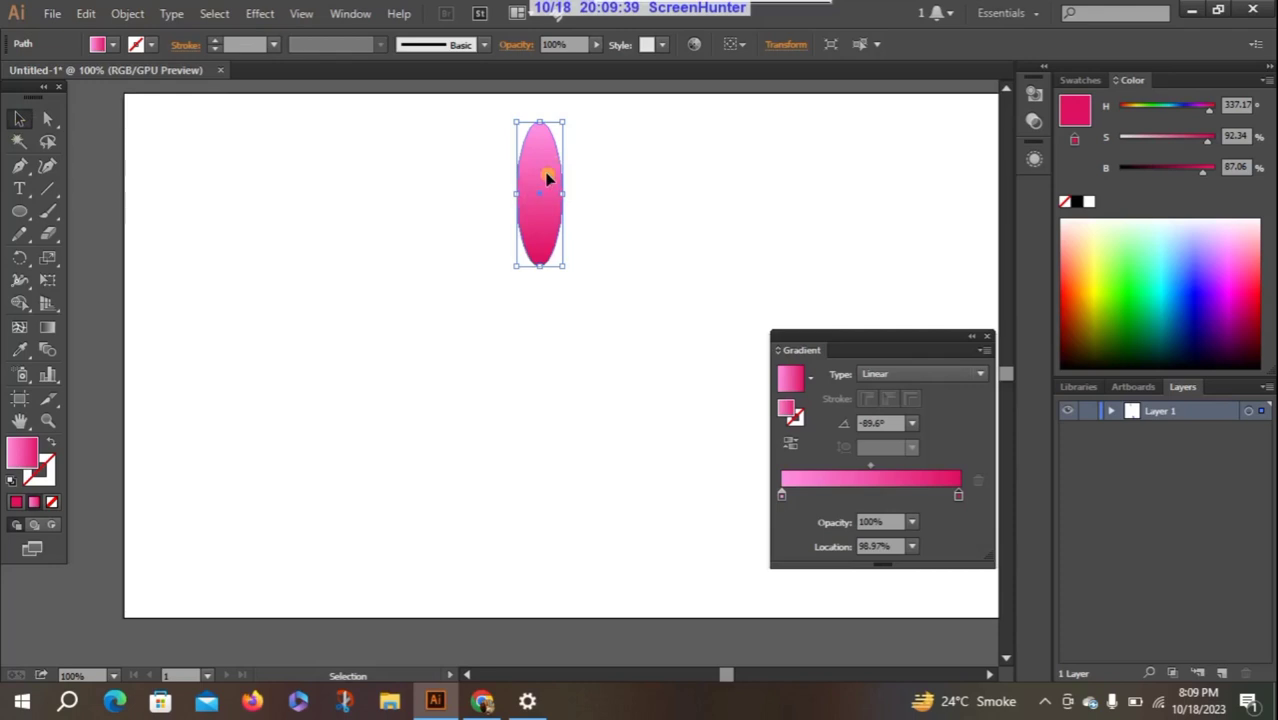
- Rotate the pink ellipse about -7° around a pivot just below its bottom tip
left_click(22, 258)
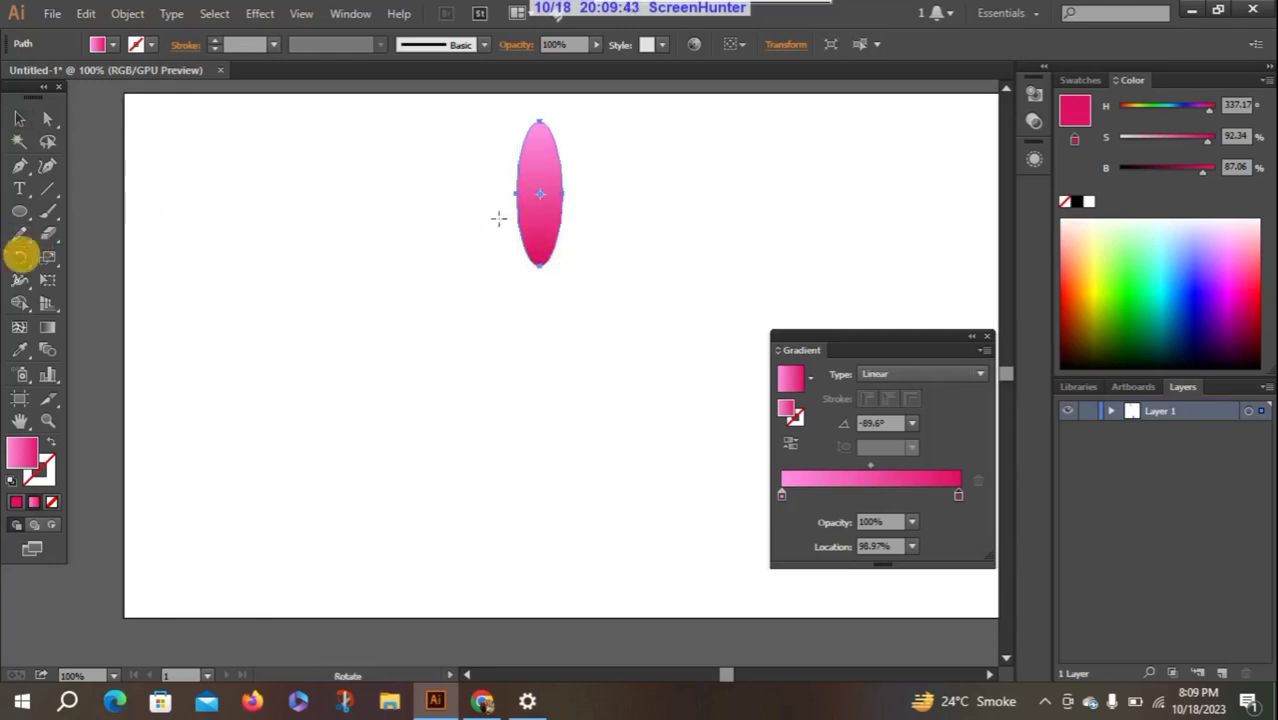
left_click(538, 277)
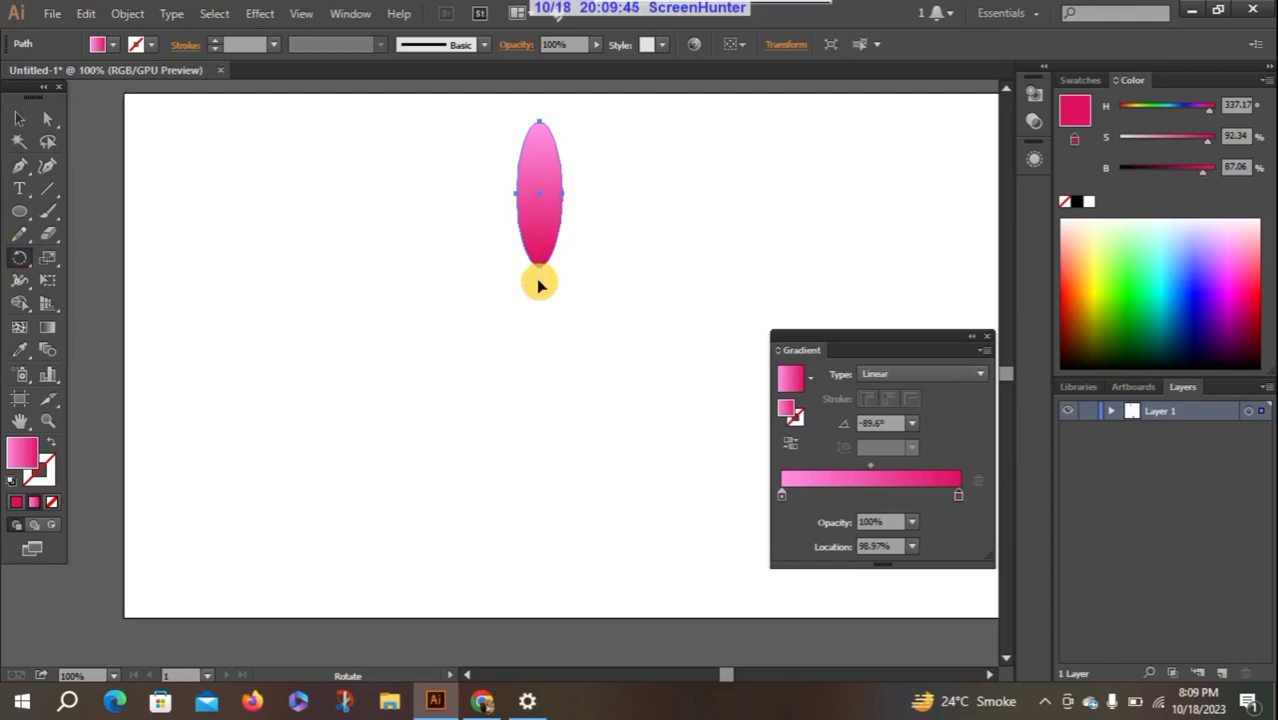
left_click(546, 141)
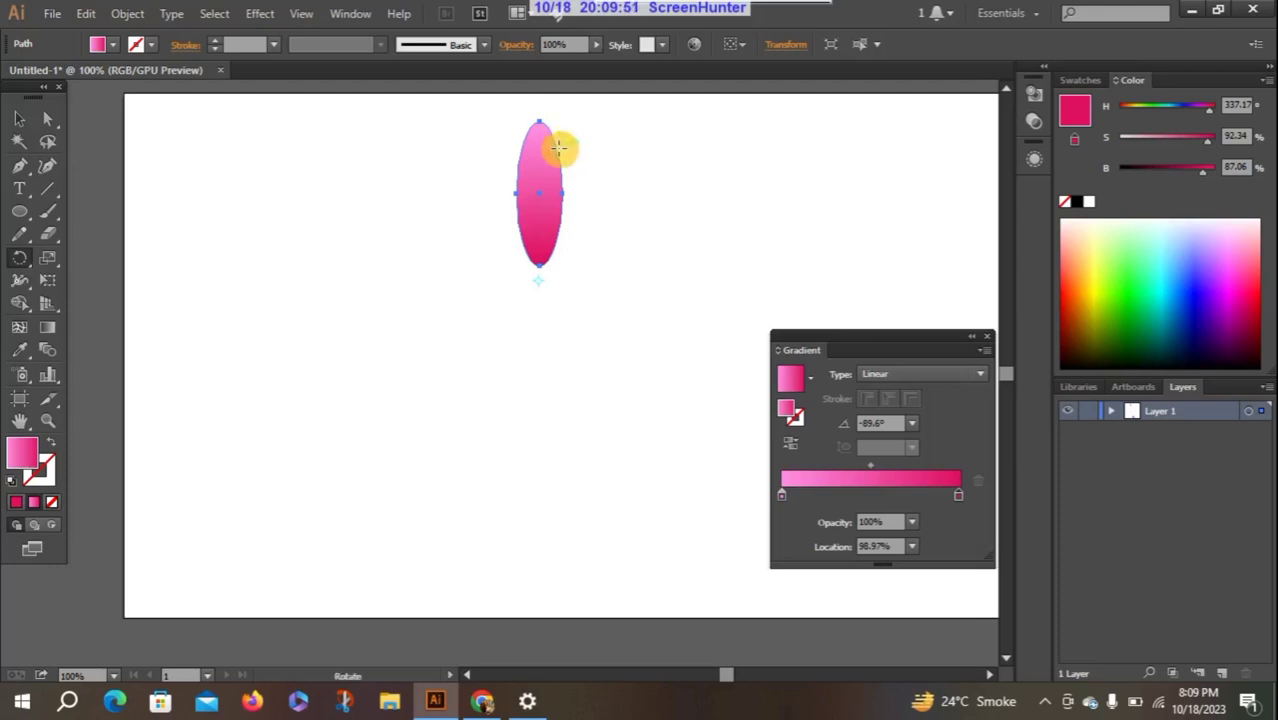
left_click(19, 118)
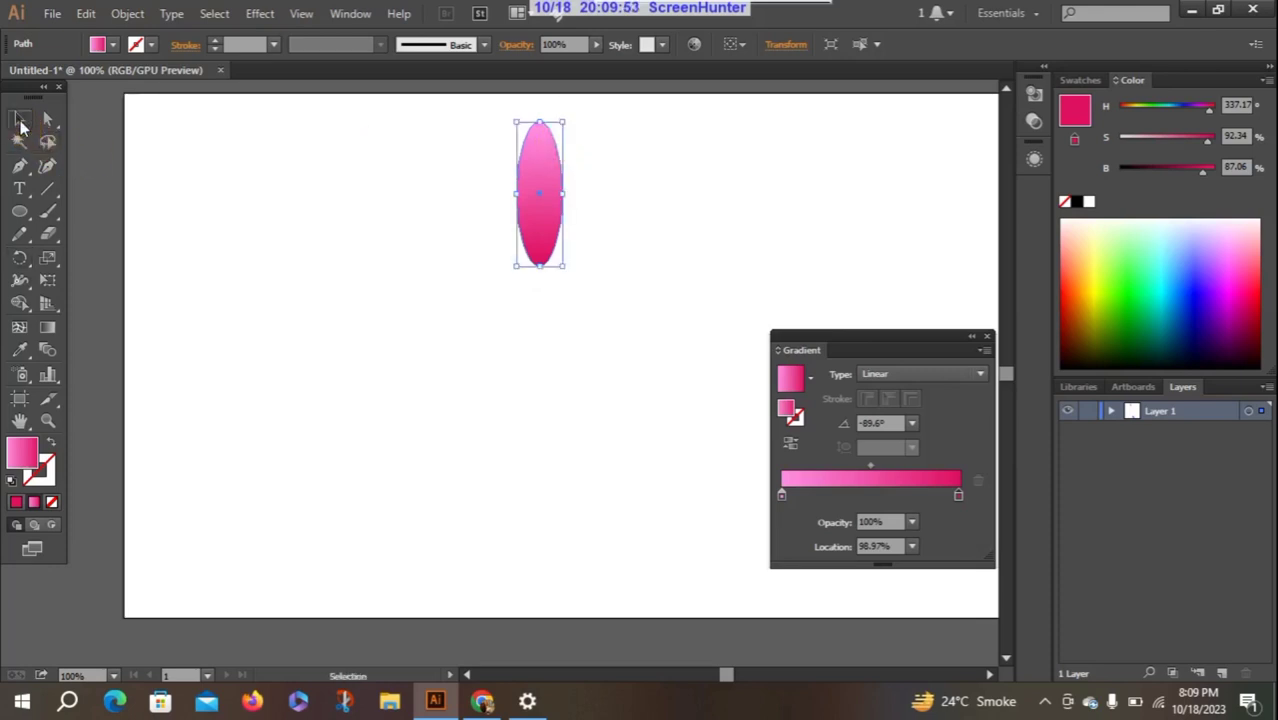
left_click(19, 257)
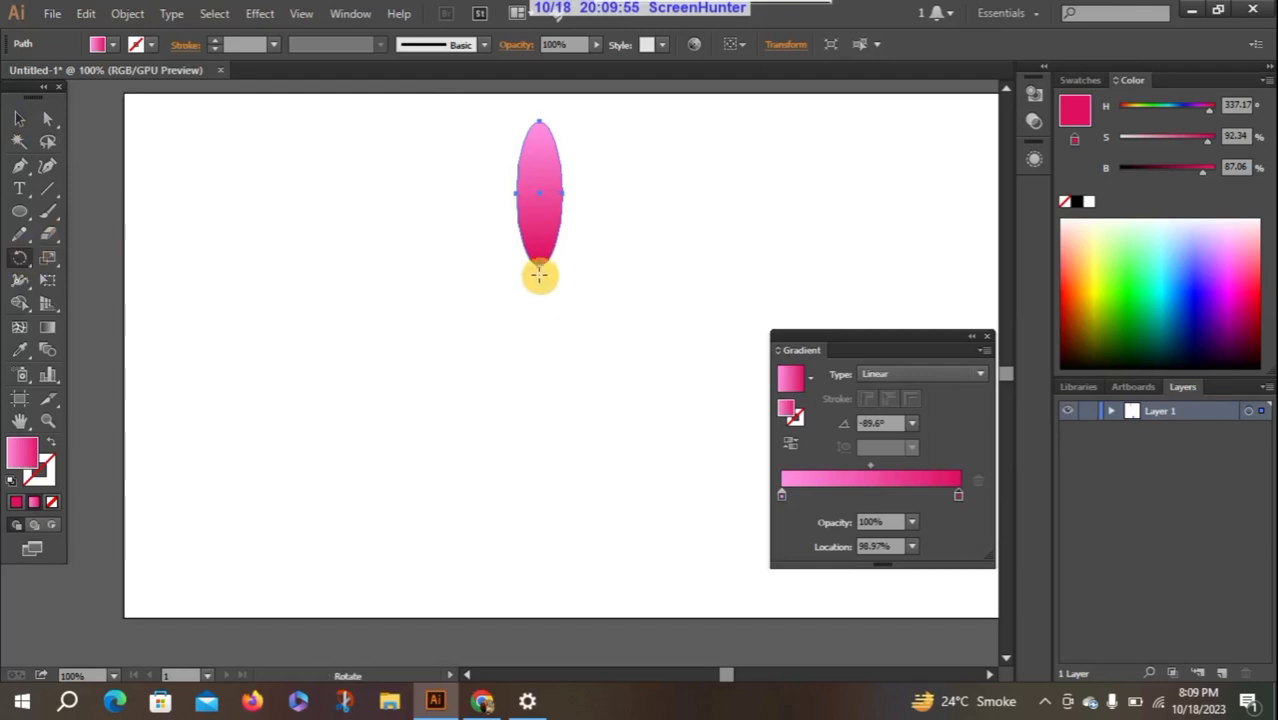
left_click(538, 281)
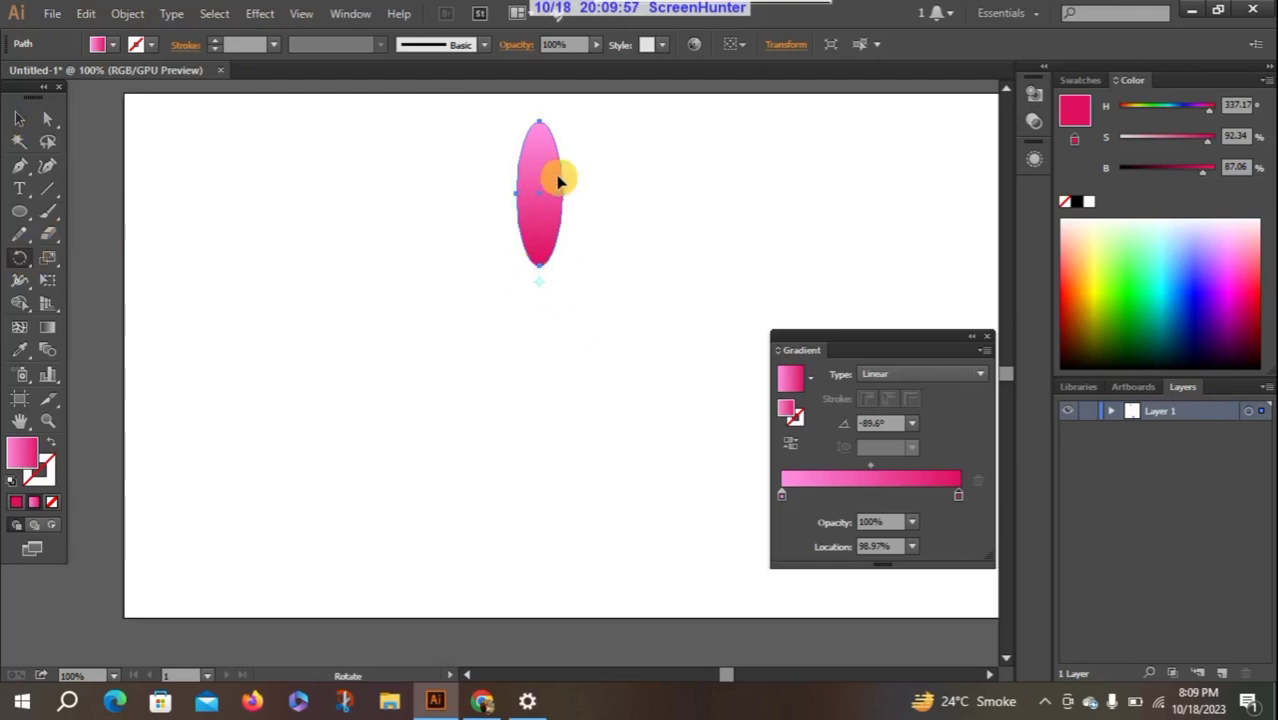
left_click_drag(560, 158, 577, 168)
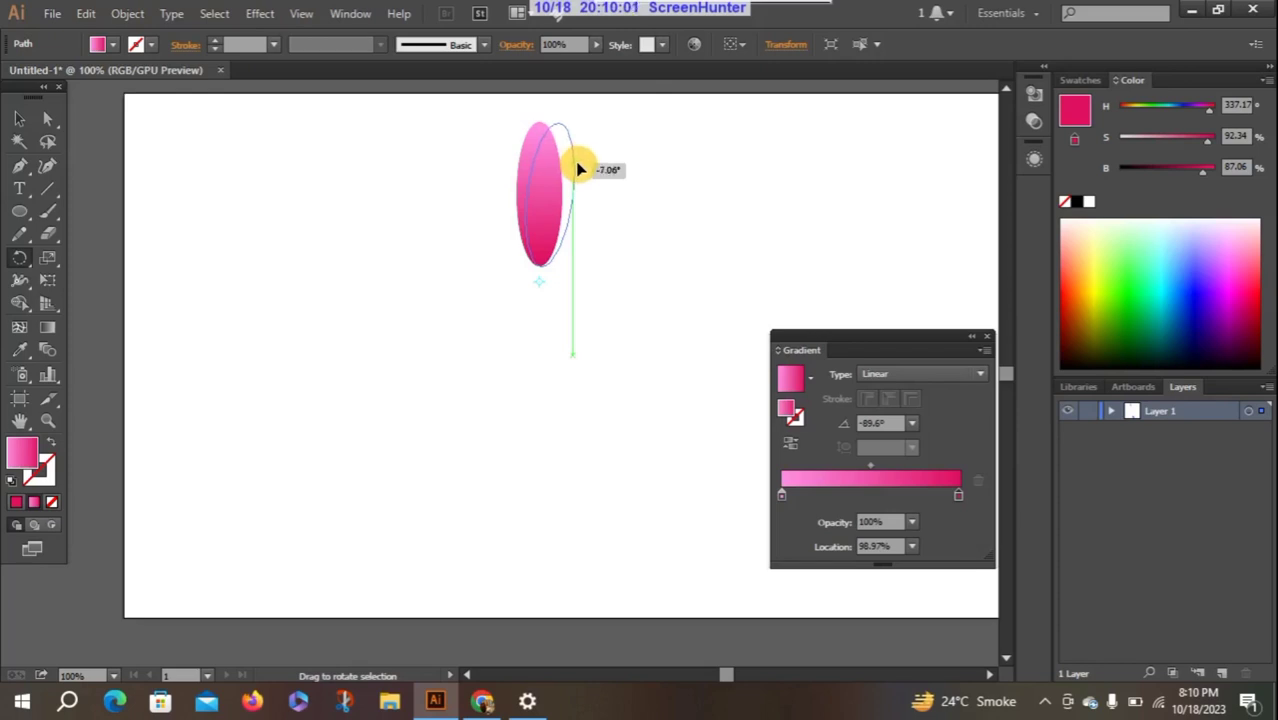
left_click_drag(577, 168, 579, 164)
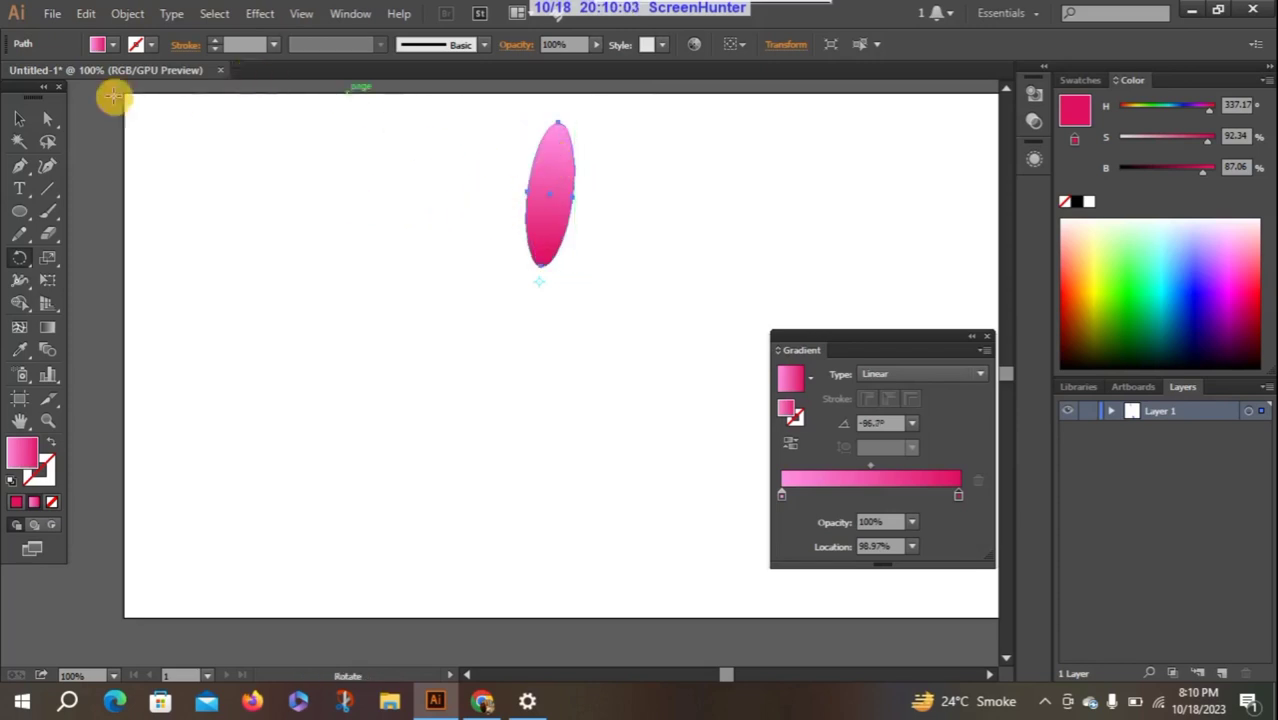
left_click_drag(551, 171, 548, 176)
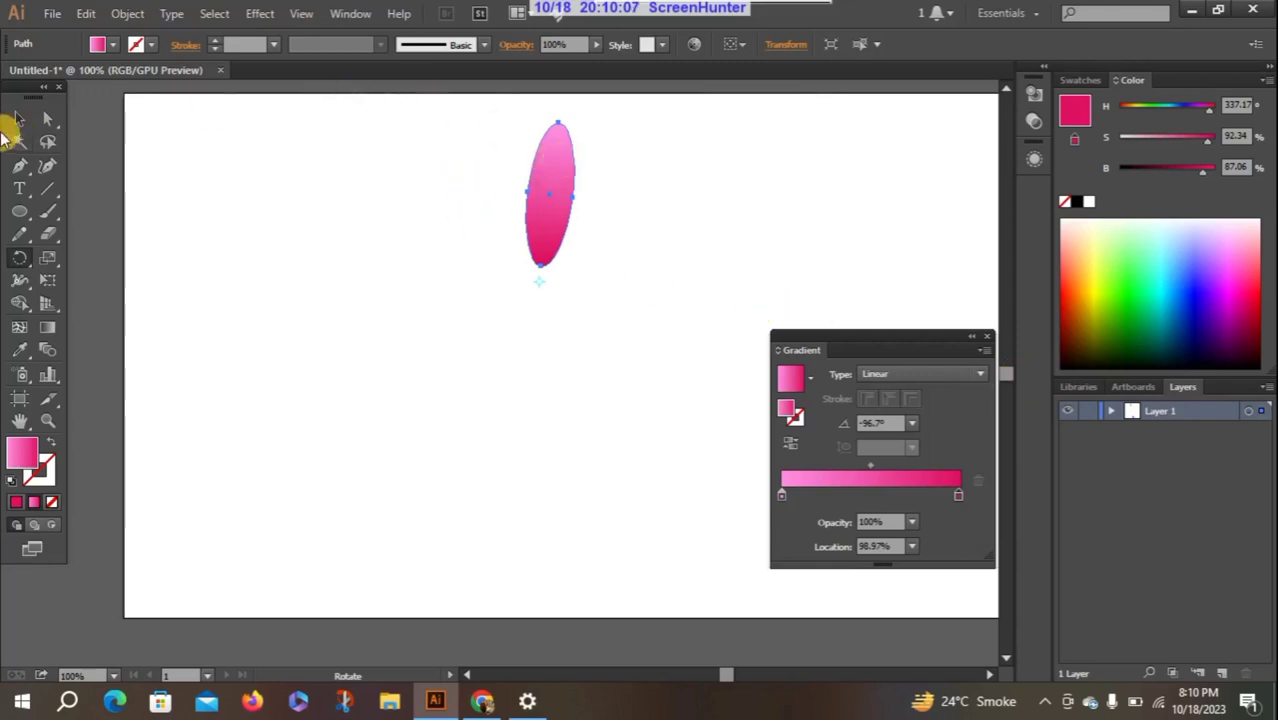
left_click(17, 120)
- Make a mirrored copy of the ellipse with Transform > Reflect on the Vertical axis
right_click(547, 190)
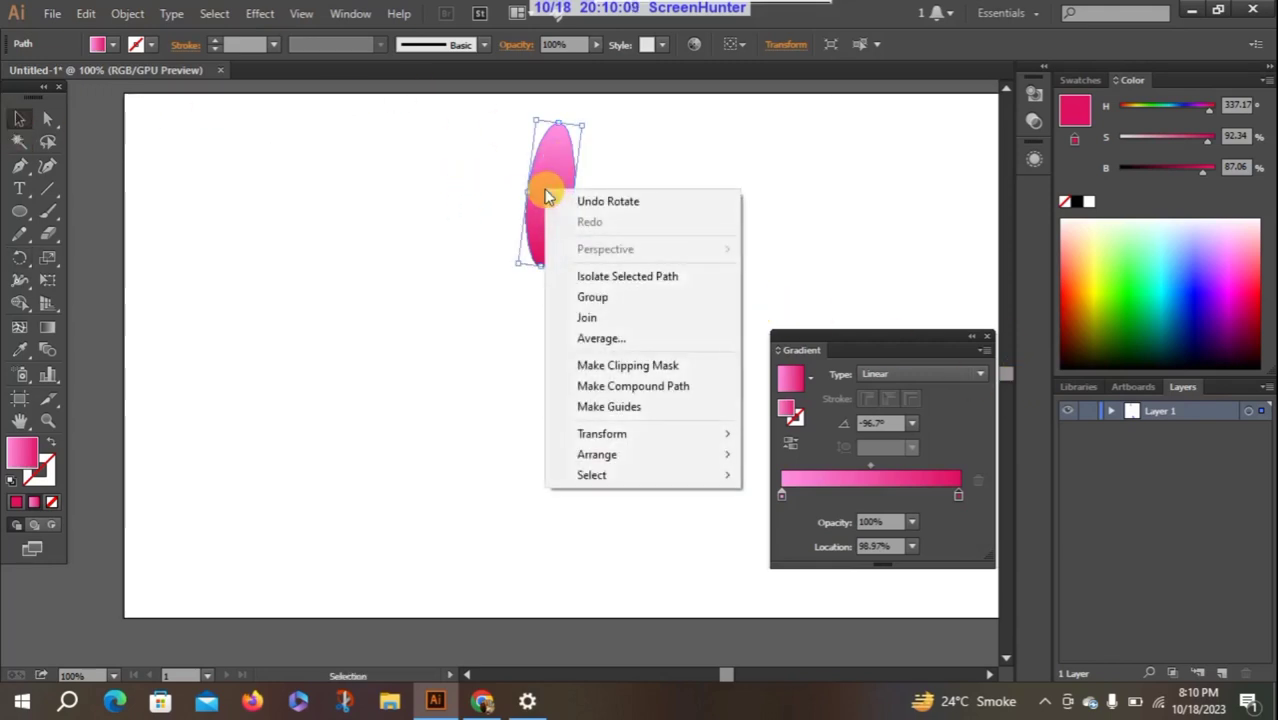
left_click(601, 433)
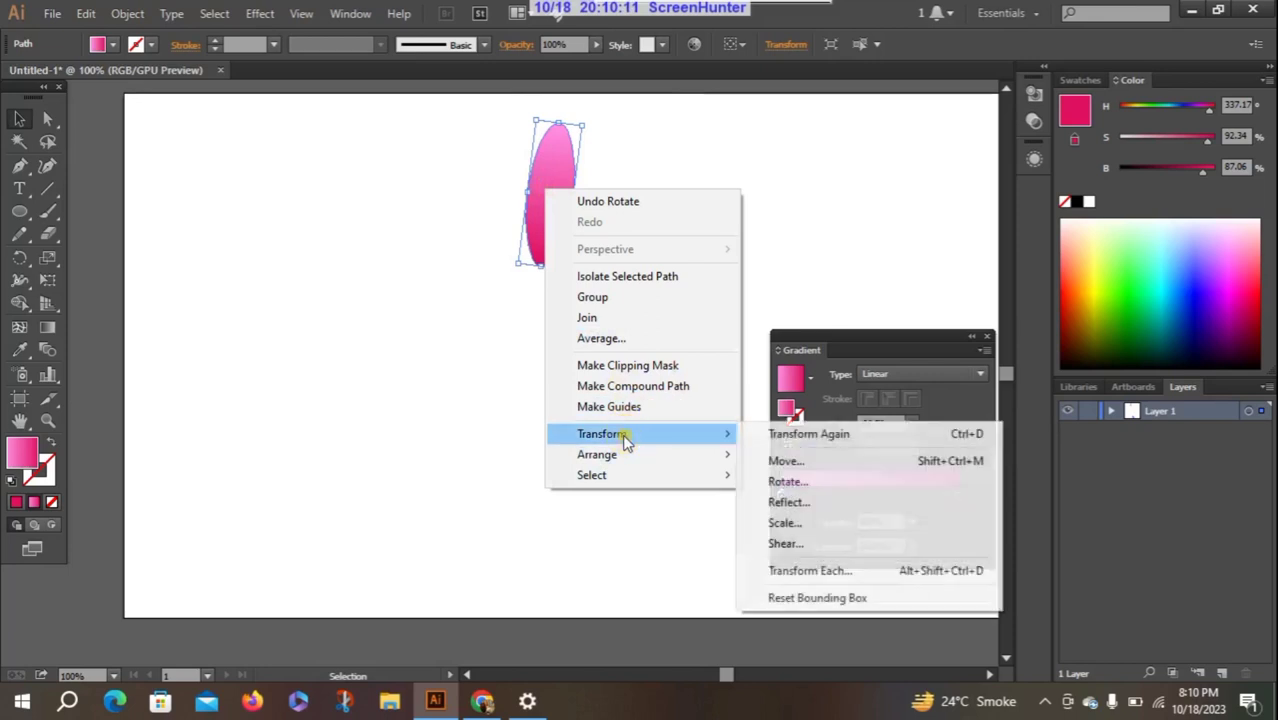
left_click(790, 502)
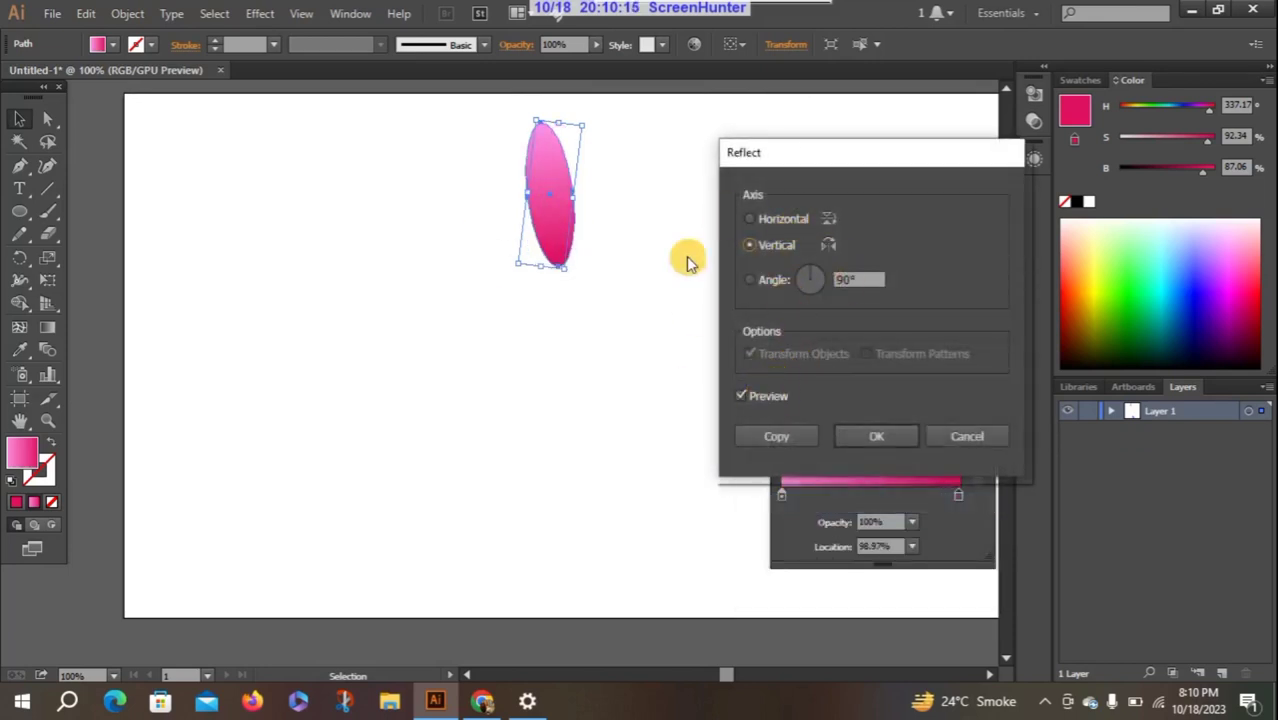
left_click(776, 435)
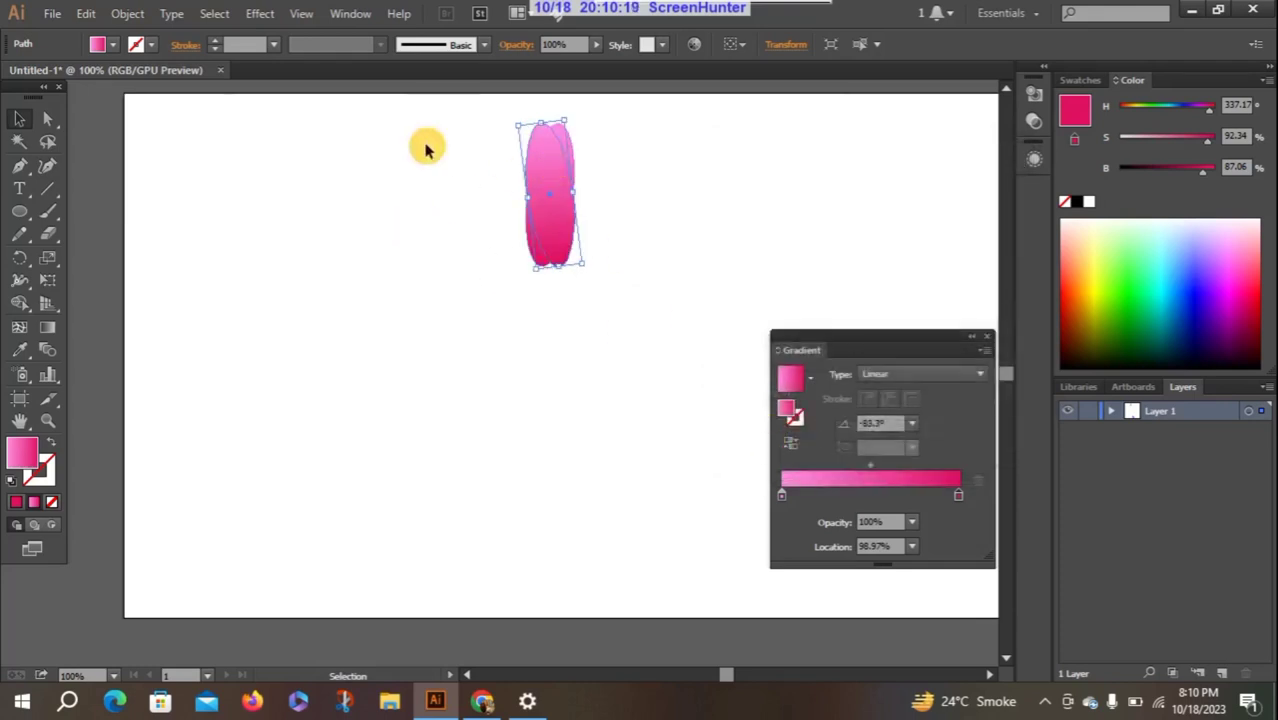
- Move one of the two ellipses 14 px to the left so they form a V
left_click(539, 209, "shift")
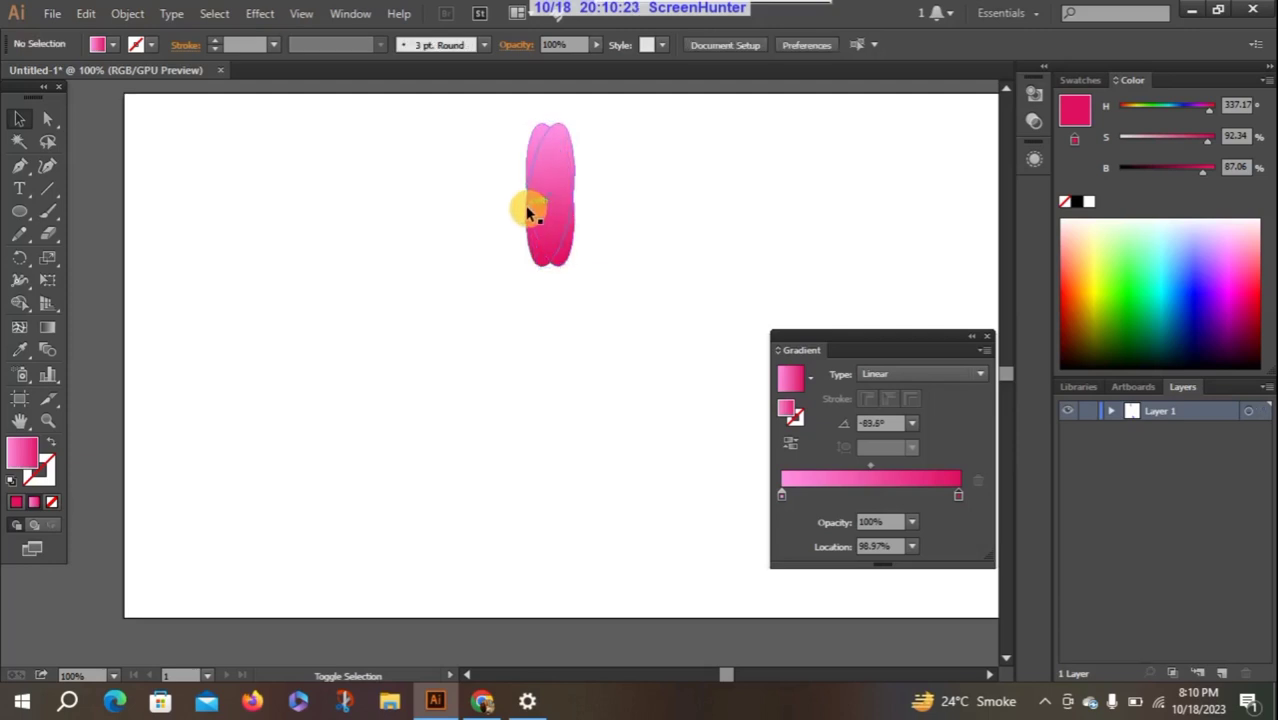
left_click_drag(540, 213, 535, 217)
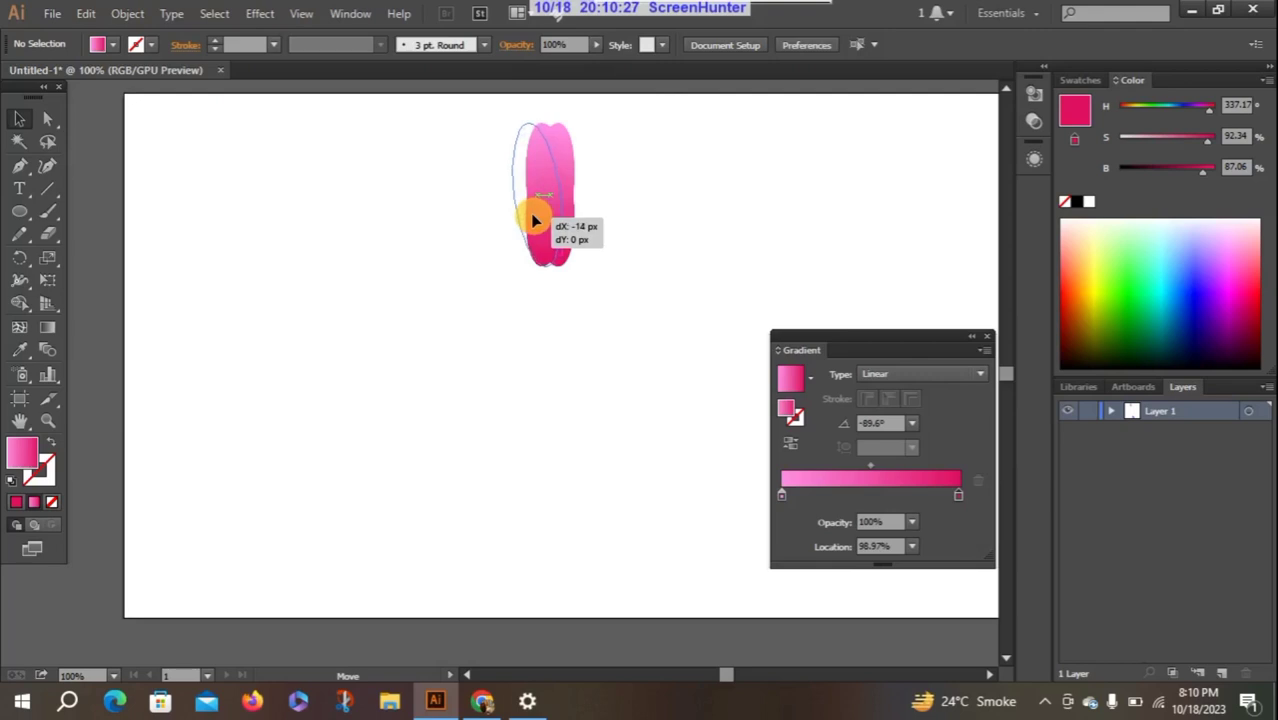
left_click_drag(533, 220, 518, 230)
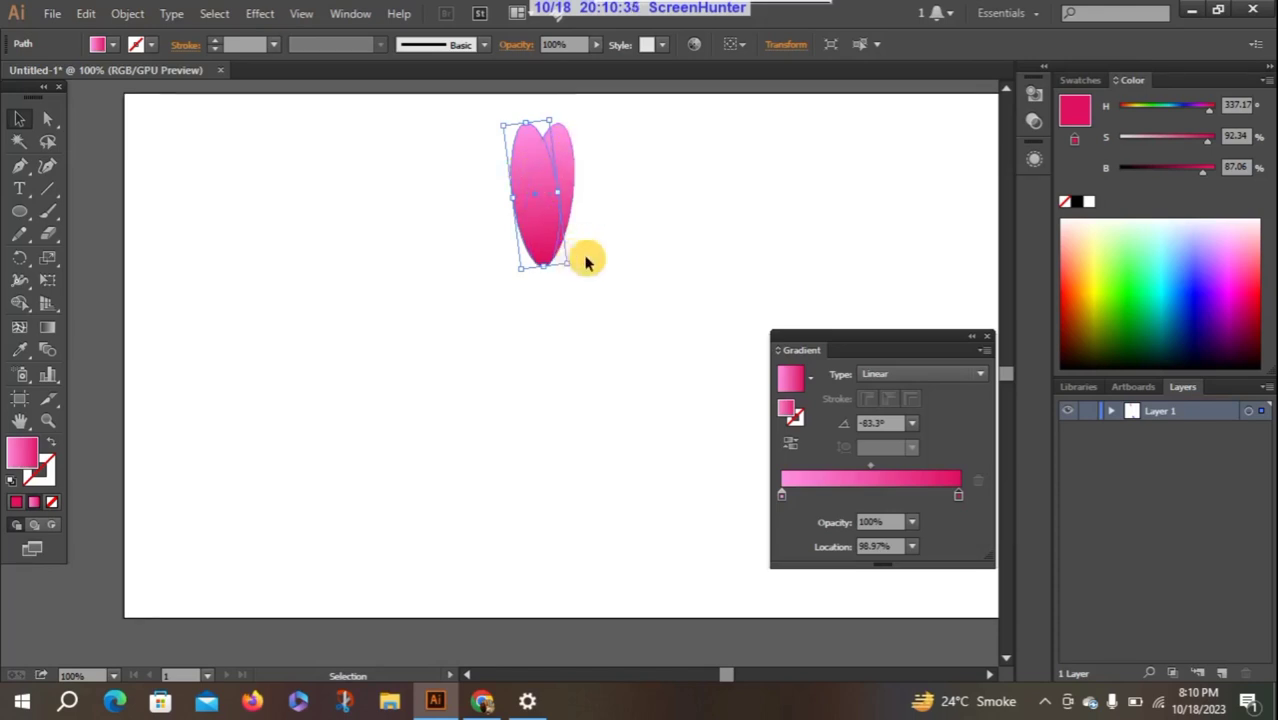
- Set the front petal's right gradient stop to a vivid pink
left_click_drag(922, 338, 891, 176)
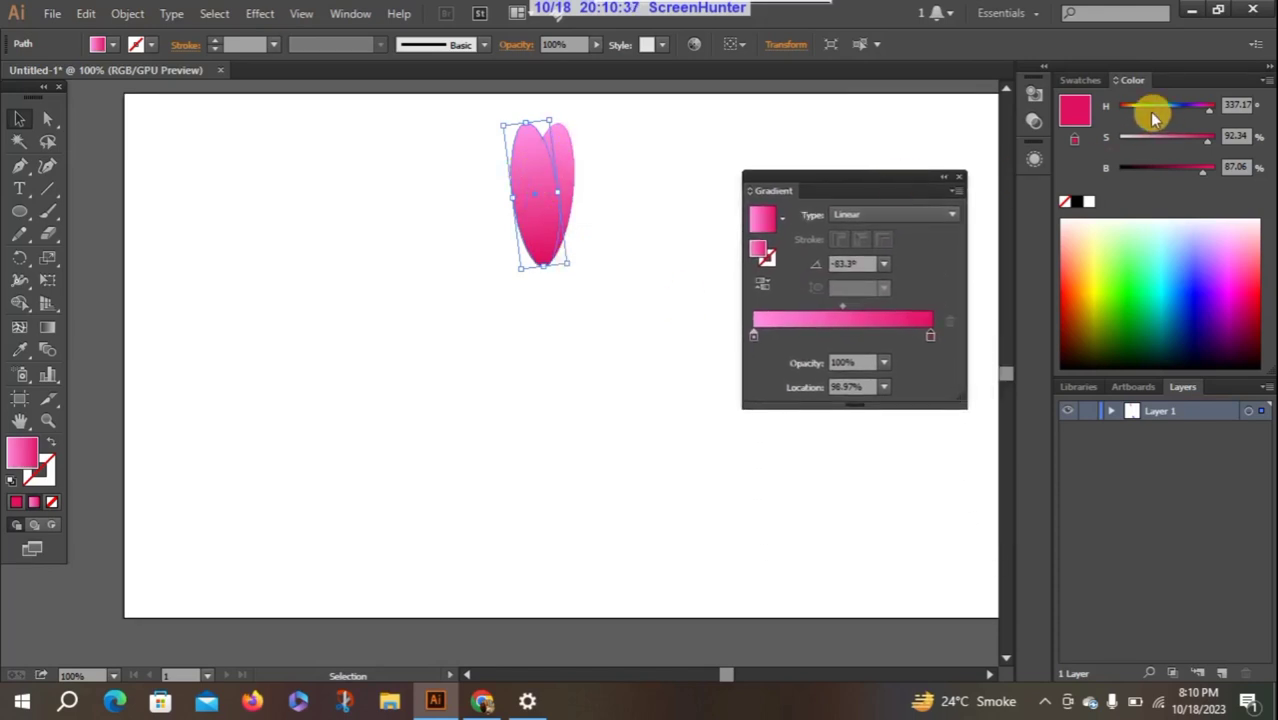
mouse_move(1062, 116)
left_mouse_down()
mouse_move(918, 328)
mouse_move(755, 335)
left_mouse_up()
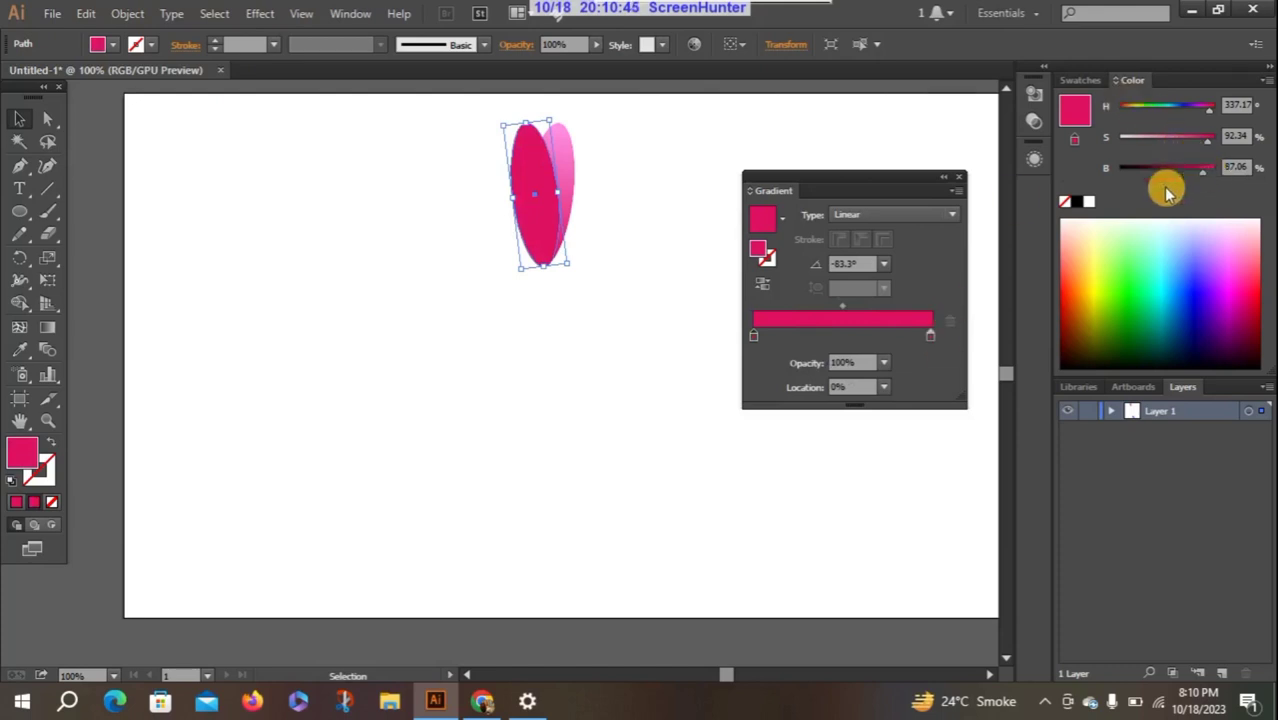
left_click(930, 335)
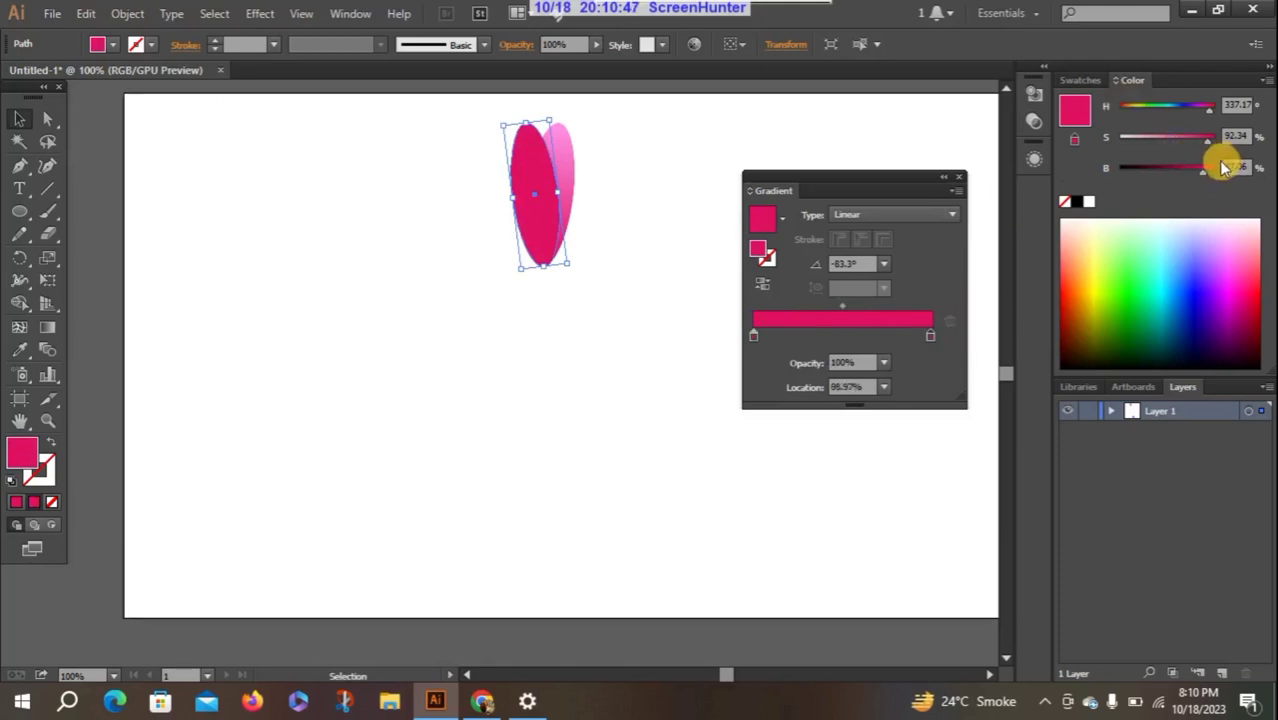
left_click_drag(1203, 175, 1166, 175)
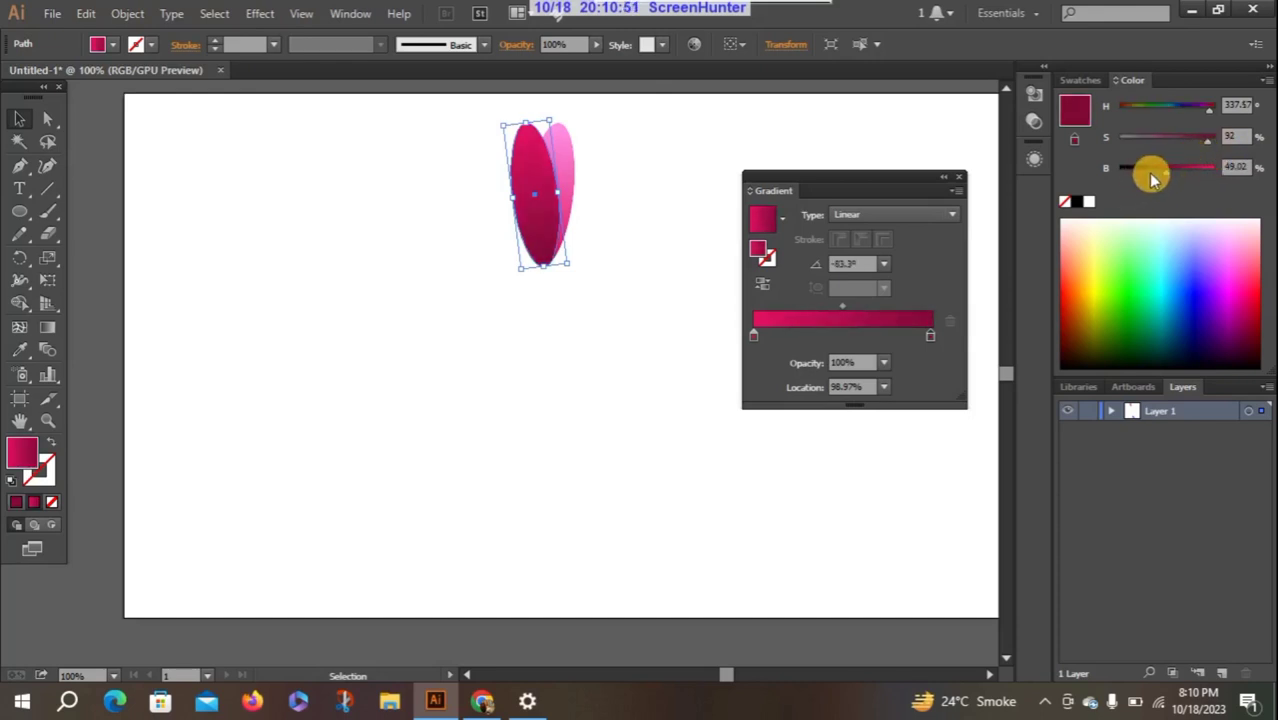
left_click_drag(1172, 175, 1202, 170)
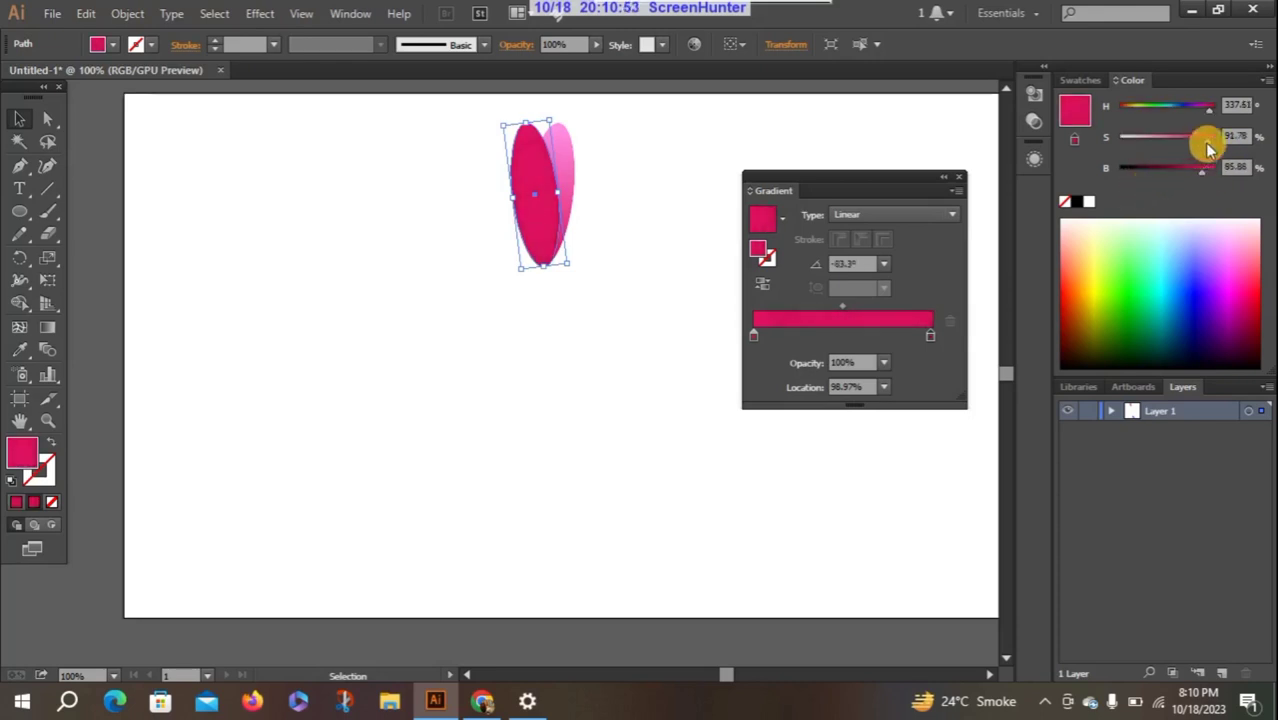
- Lower the left stop's saturation to about 39%, then marquee-select both petals
left_click(755, 336)
left_click_drag(1207, 146, 1175, 148)
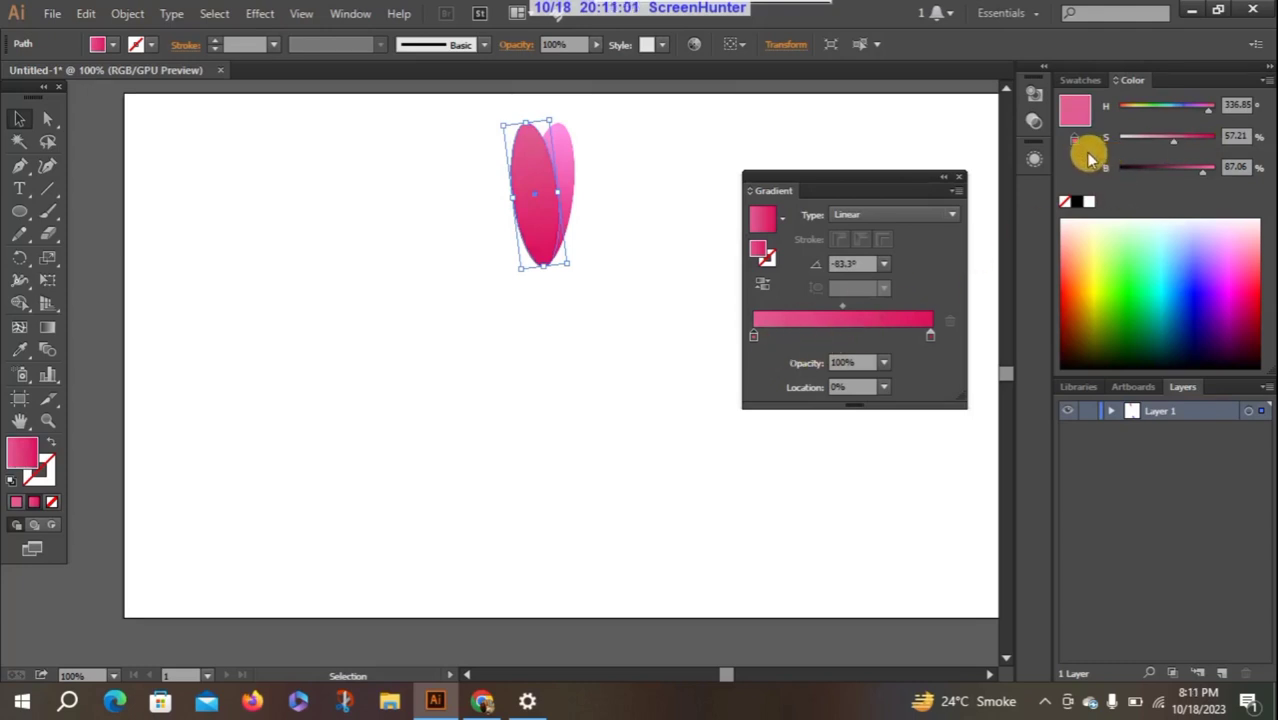
left_click_drag(1175, 138, 1160, 138)
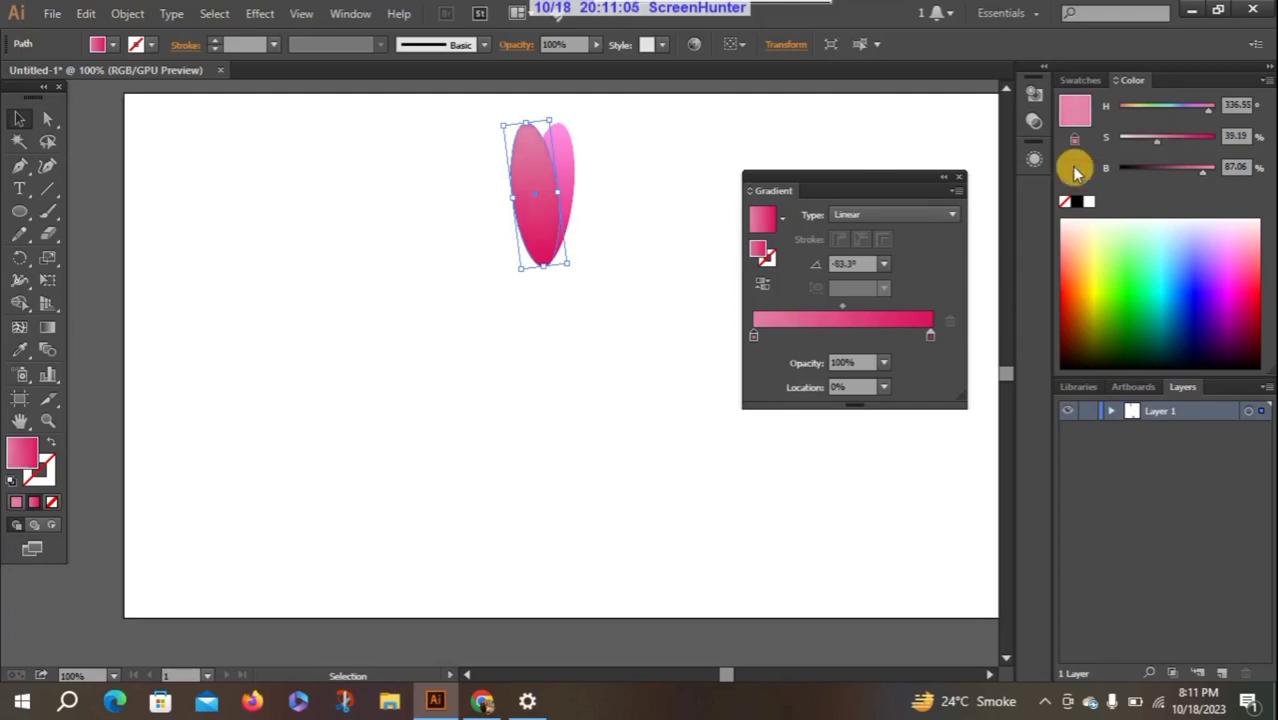
left_click(897, 178)
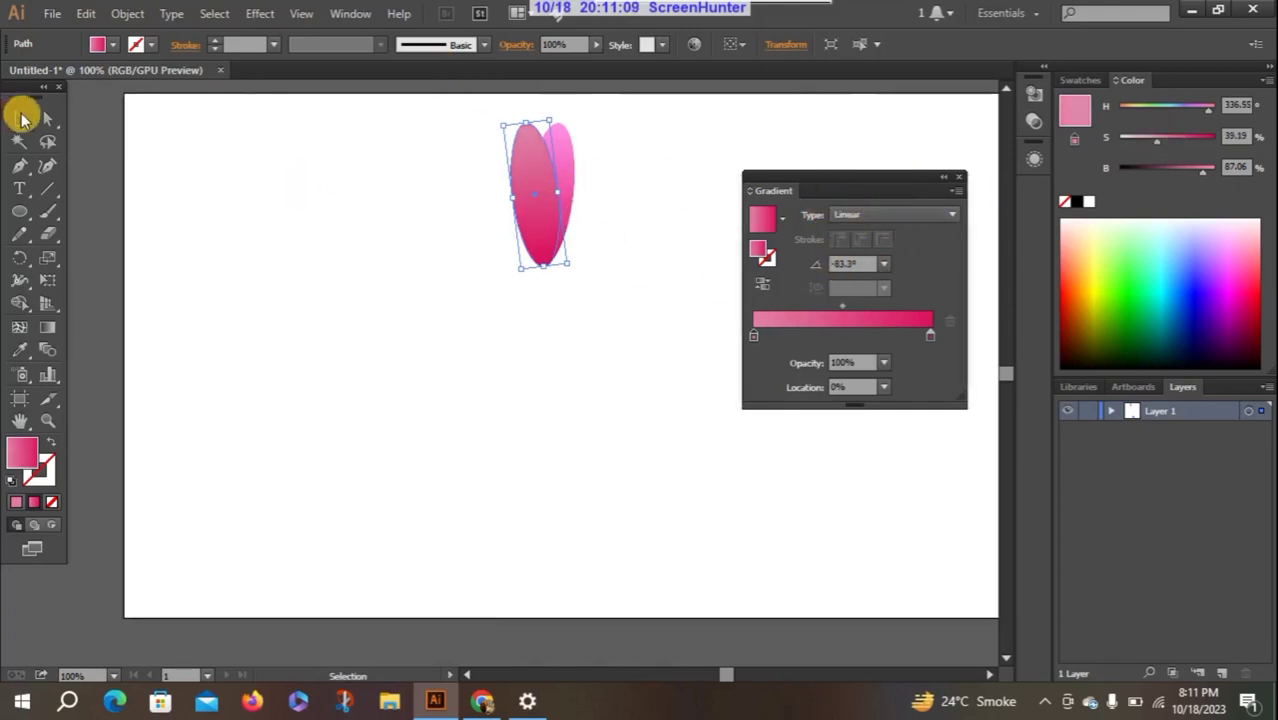
left_click_drag(455, 114, 610, 263)
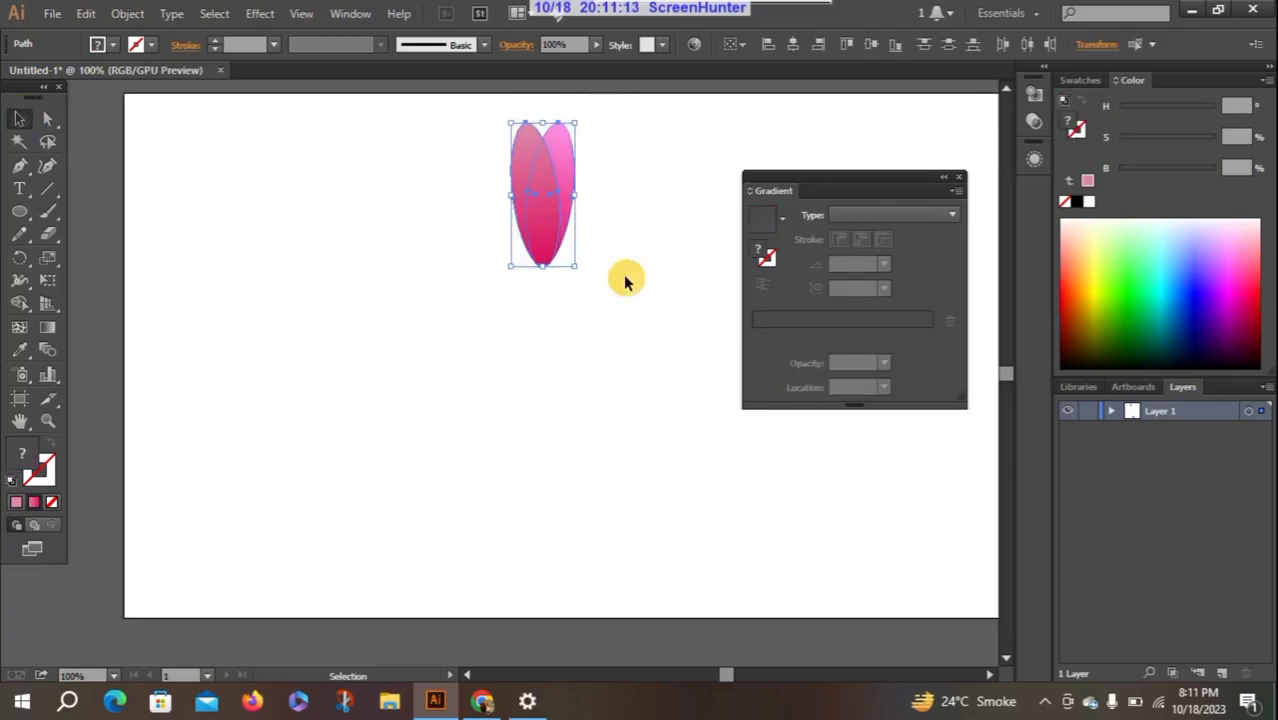
- Set the rotation centre below the petal pair, undoing a trial rotated copy with Ctrl+Z
left_click(20, 257)
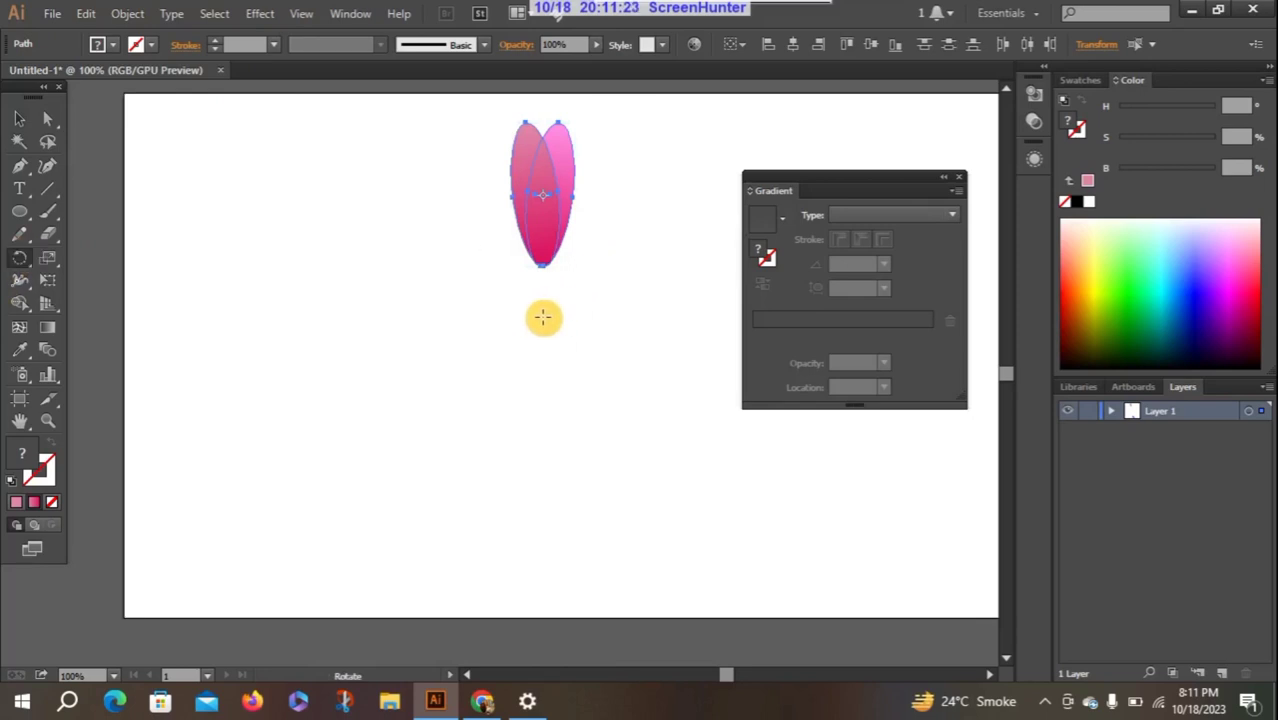
left_click(543, 318)
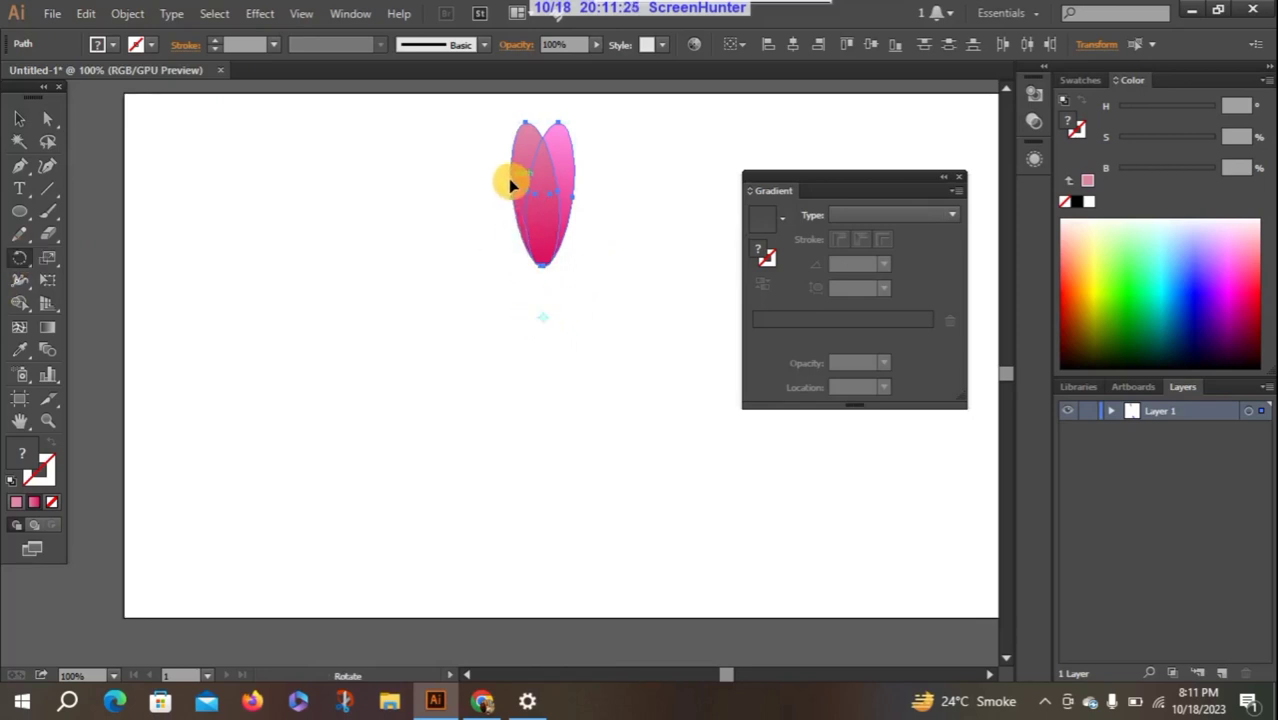
left_click_drag(509, 184, 453, 254)
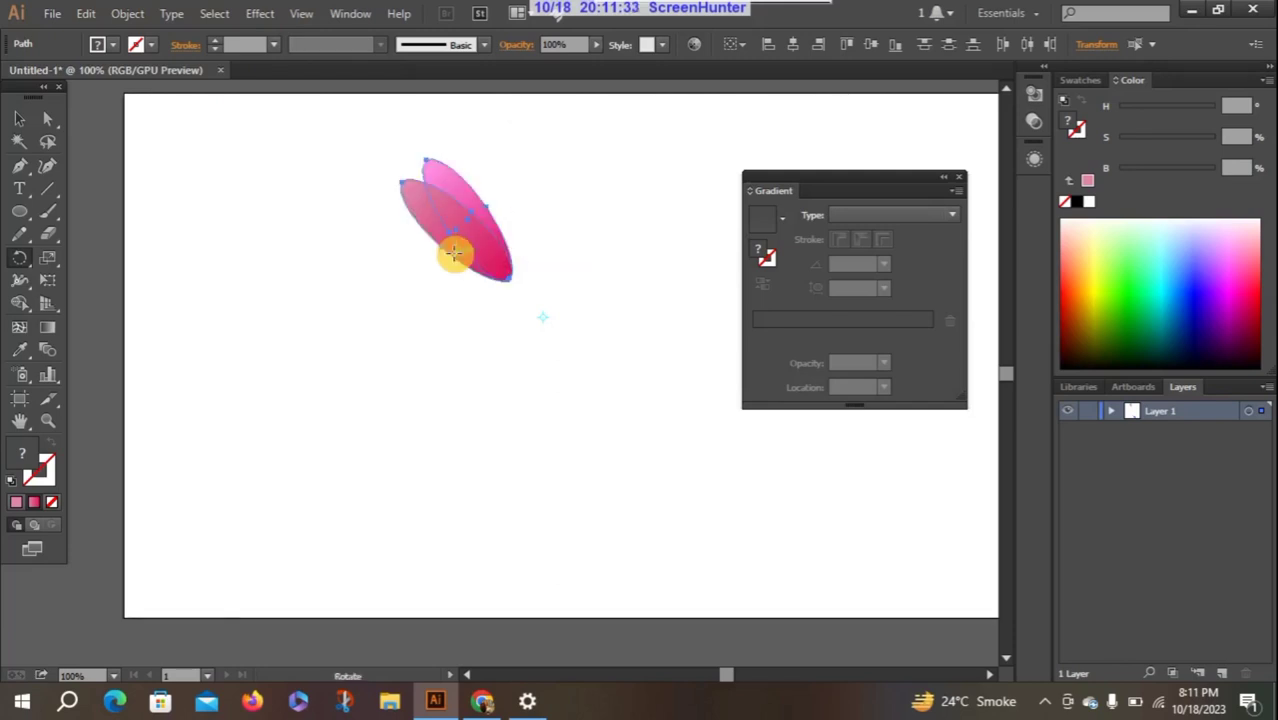
key("ctrl+z")
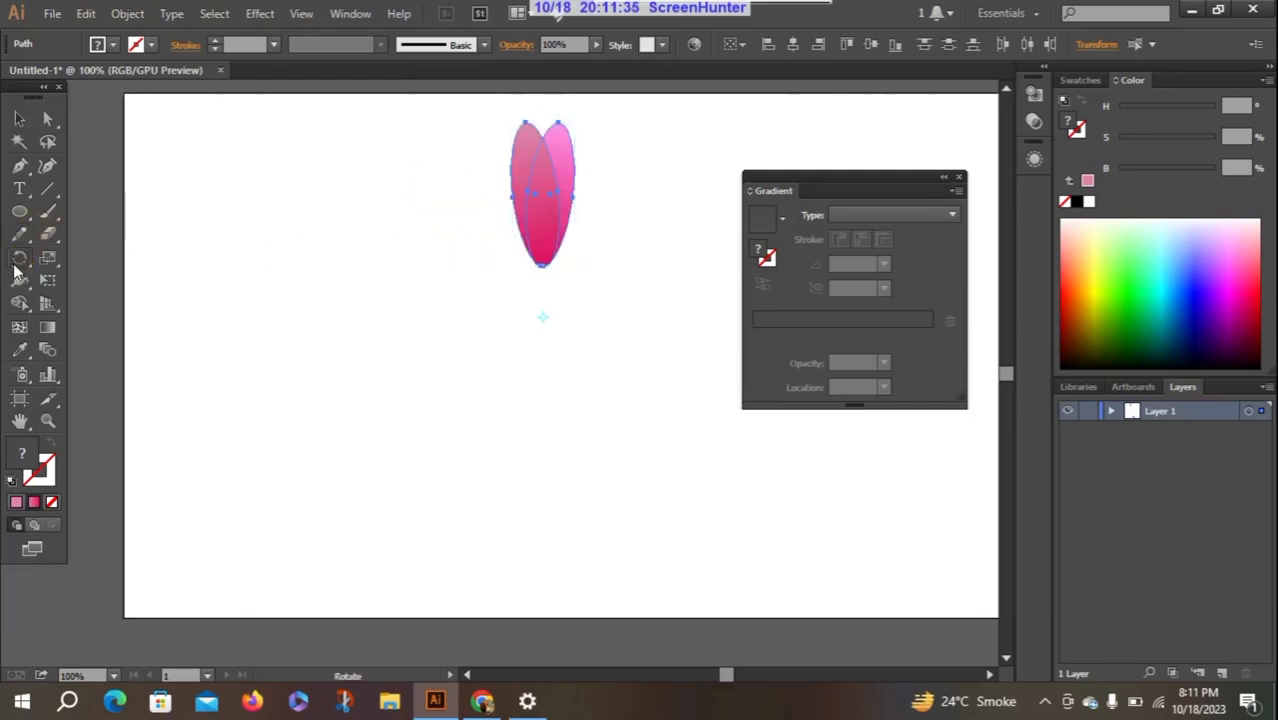
left_click(540, 317)
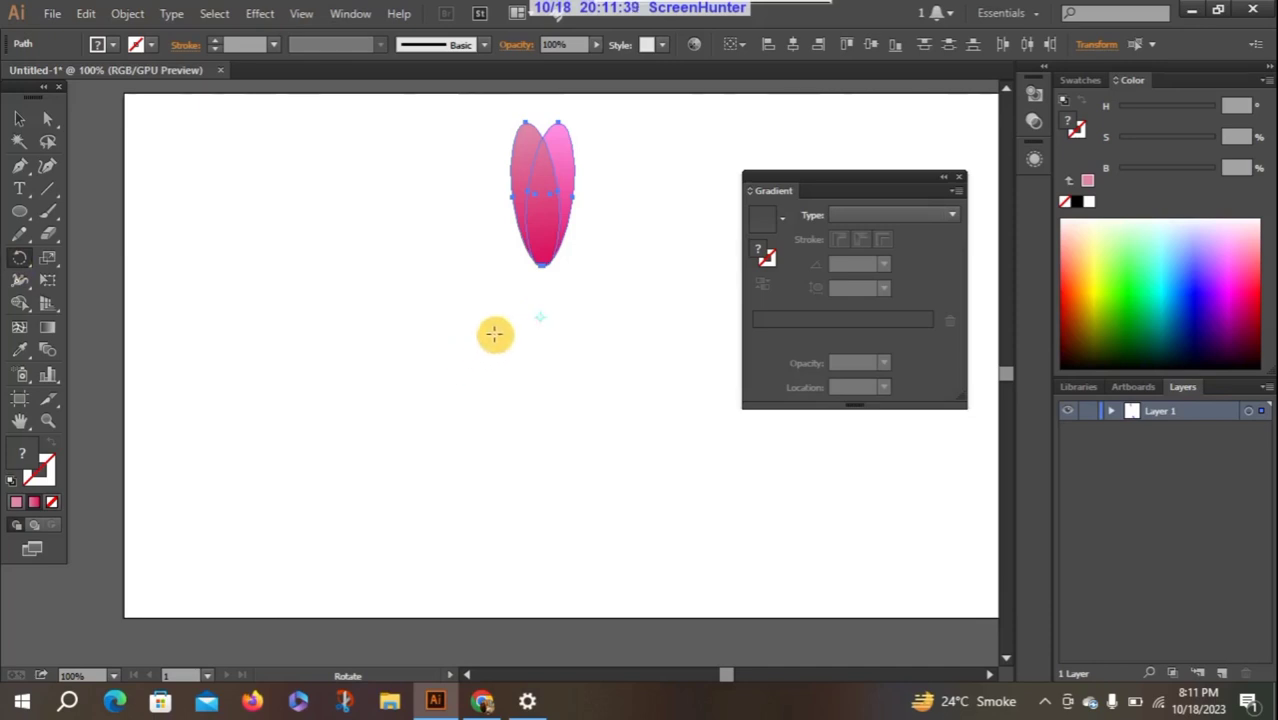
left_click(542, 320)
- Copy the petal pair at 45° around the centre and repeat with Ctrl+D to ring it
left_click(537, 319, "alt")
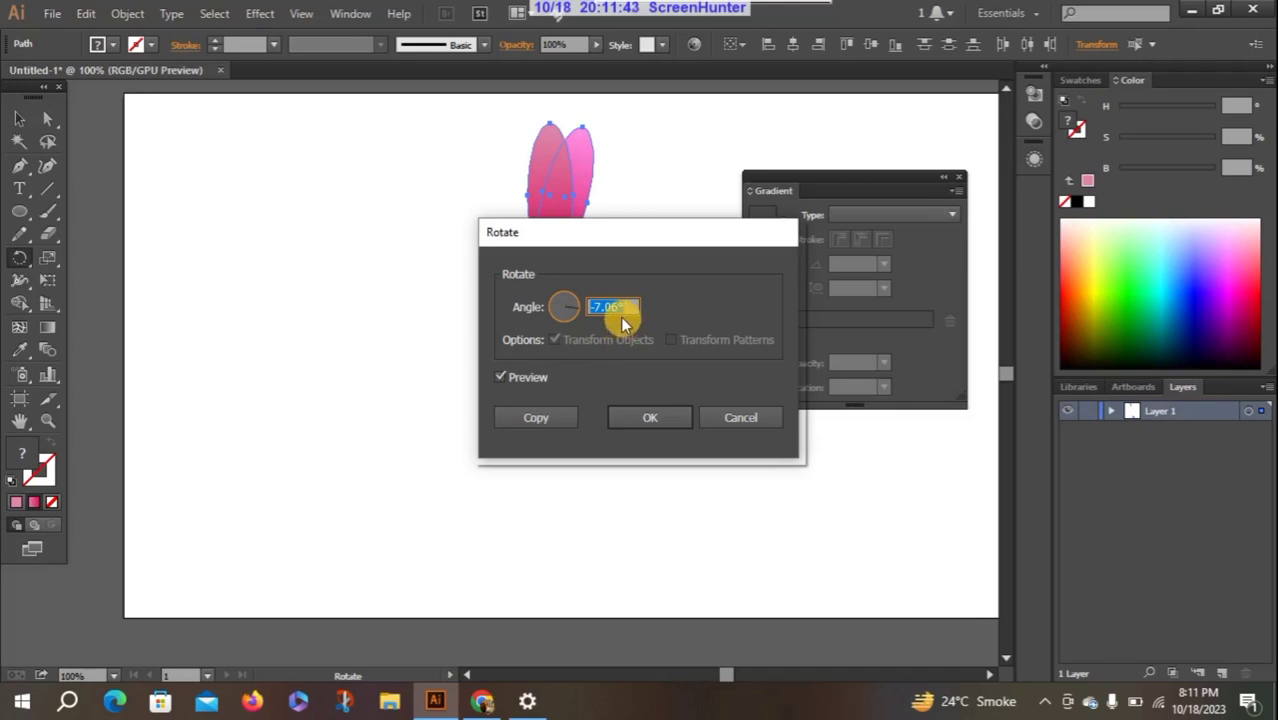
type("45")
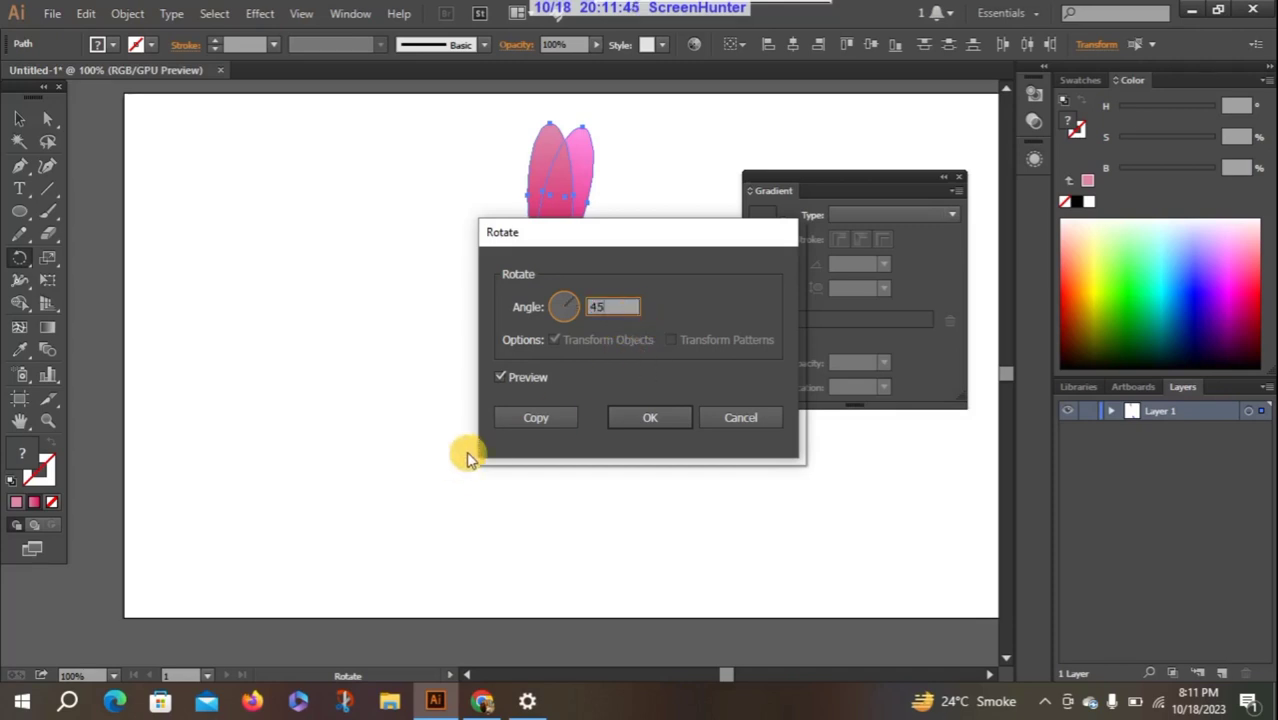
left_click(540, 417)
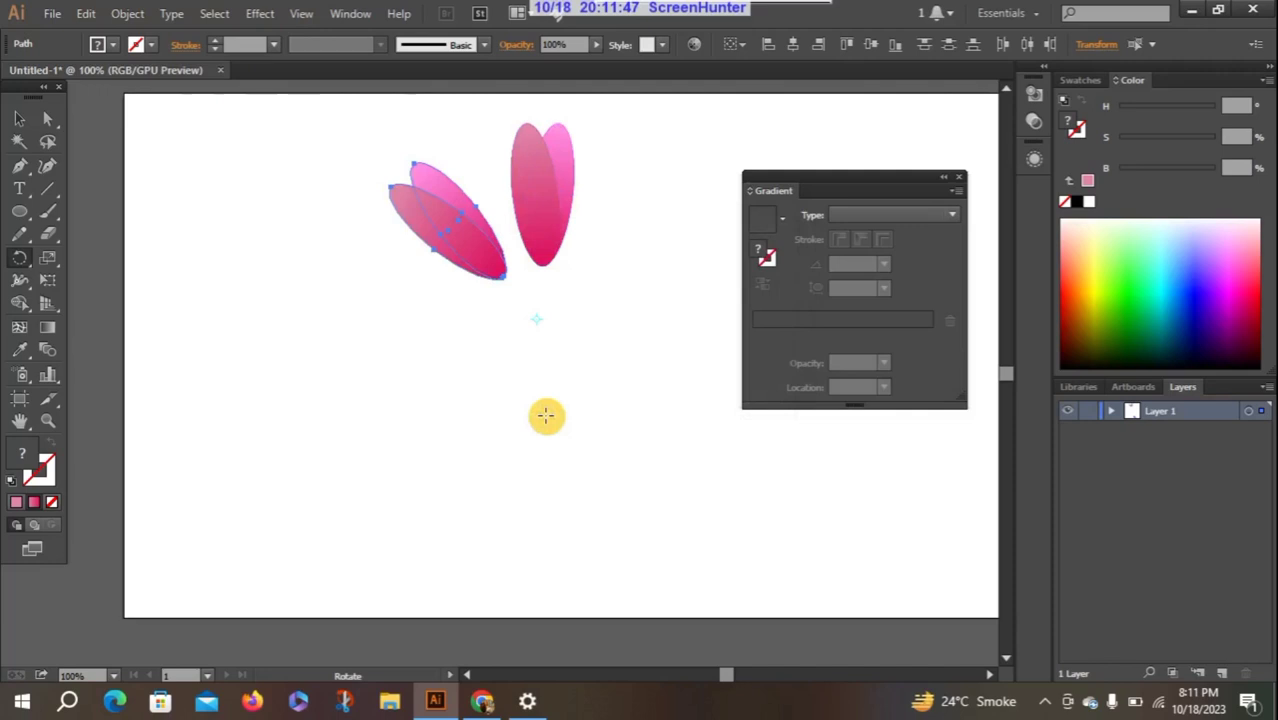
key("ctrl+d")
key("ctrl+d")
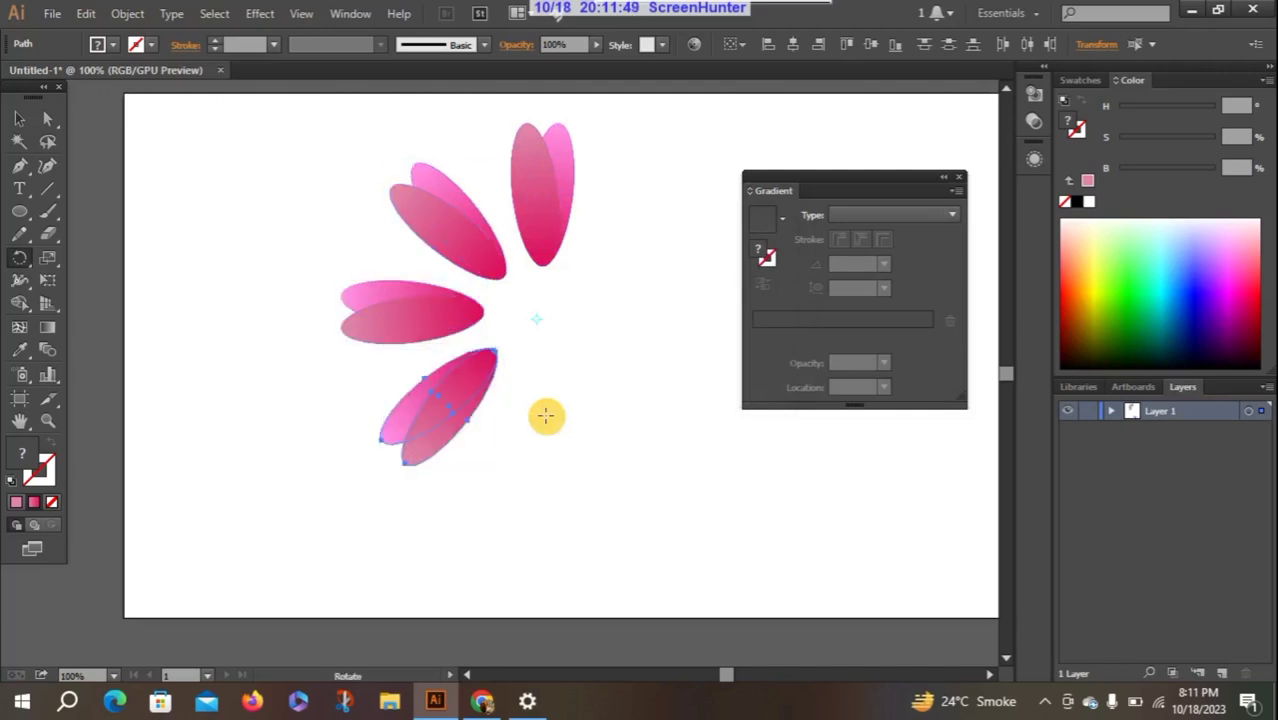
key("d")
key("ctrl+d")
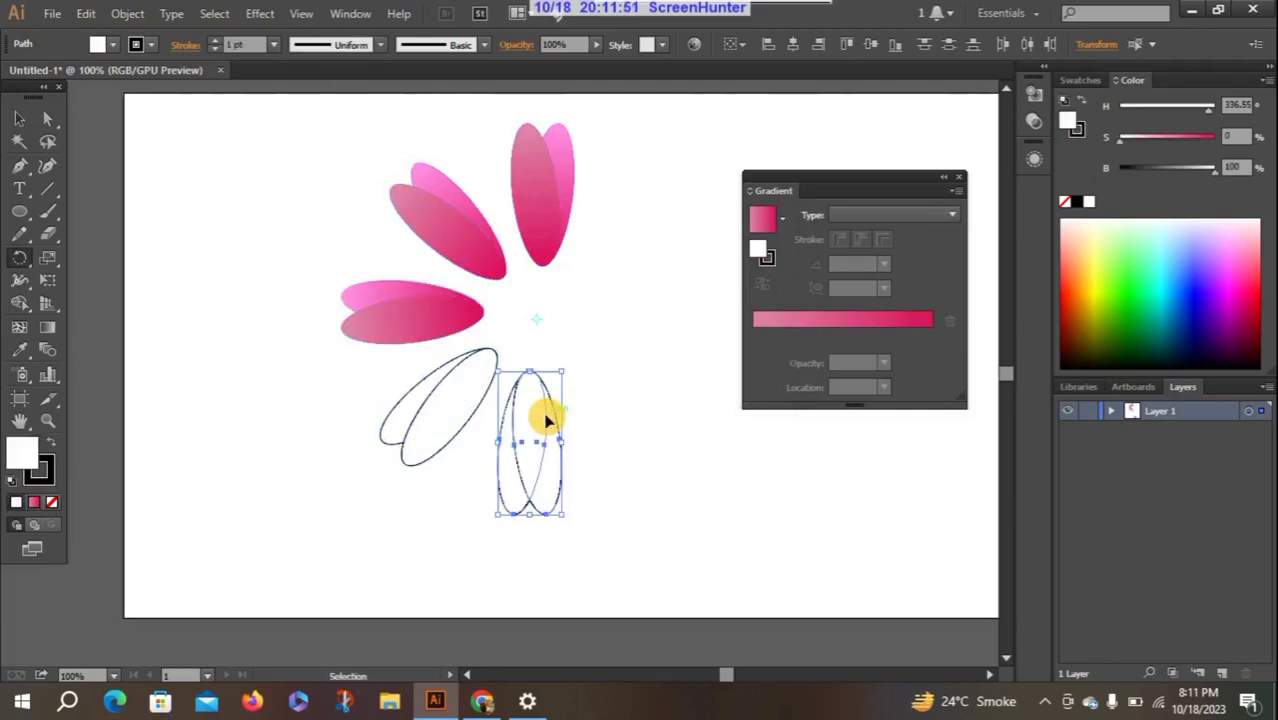
key("ctrl+d")
key("ctrl+d")
key("ctrl+d")
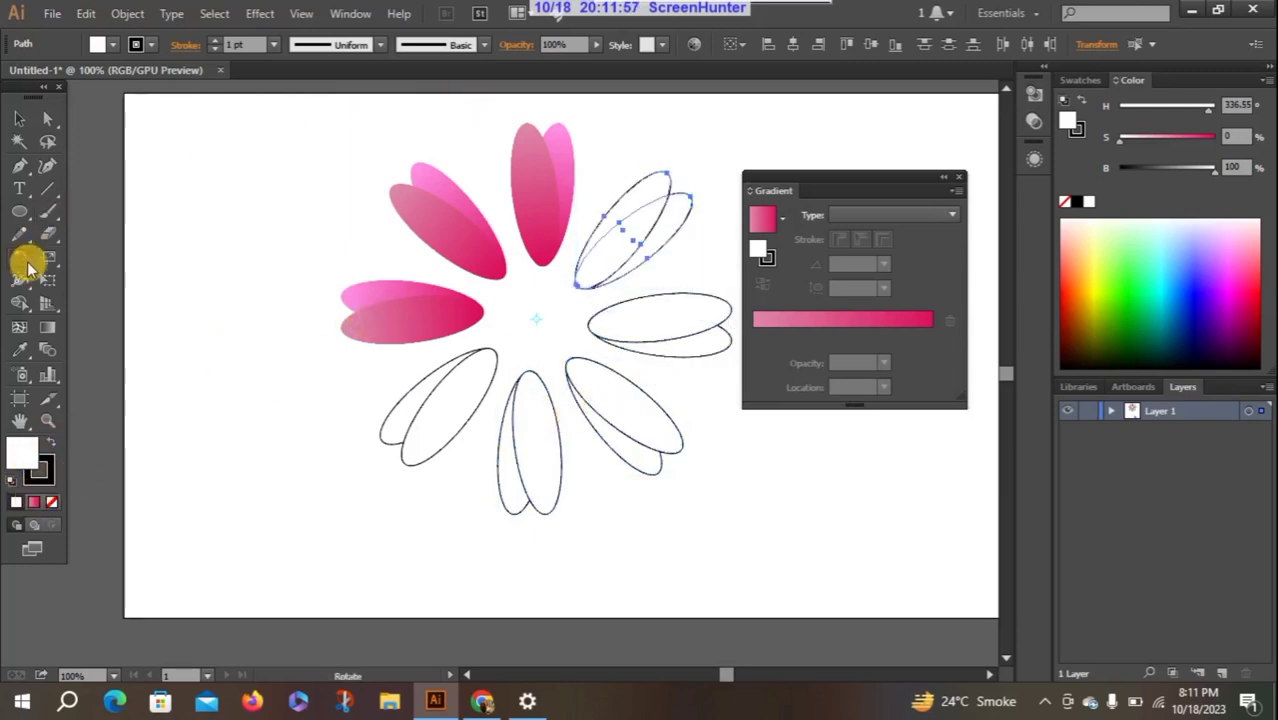
- Eyedrop the top petal's pink gradient onto an outlined petal and the lower-left petal
left_click(22, 350)
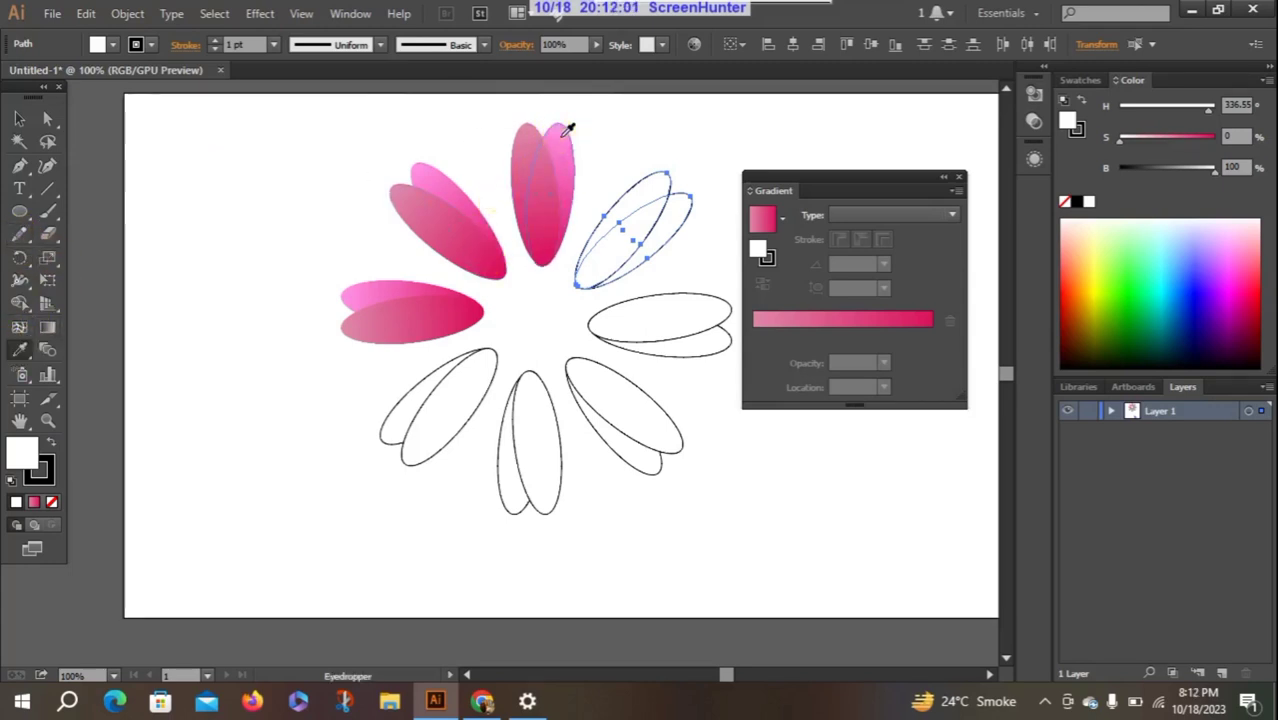
left_click(565, 133)
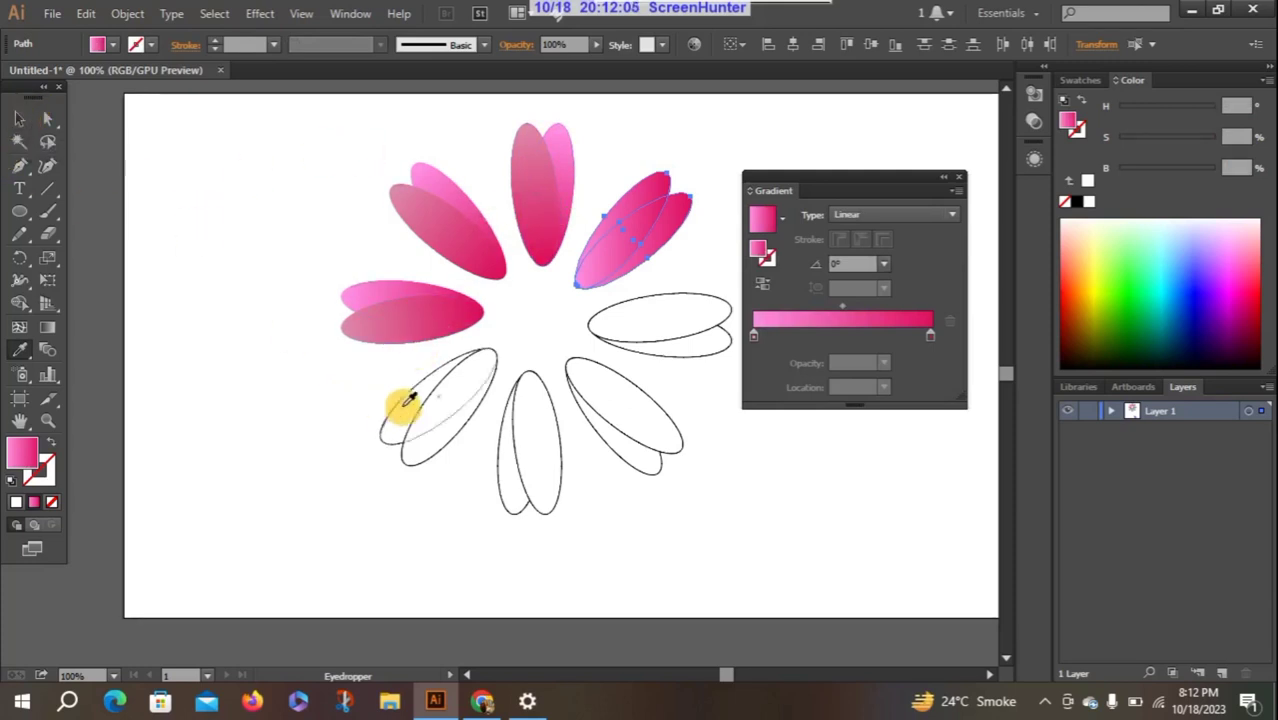
left_click(19, 119)
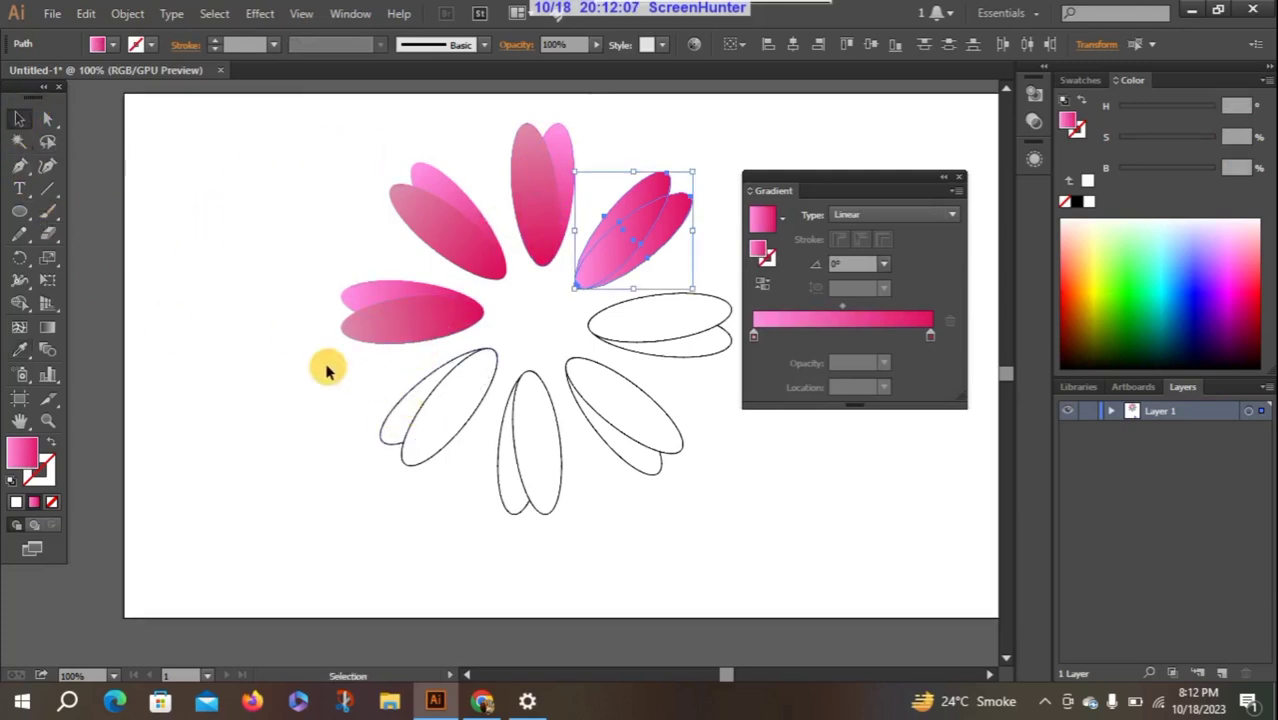
left_click(391, 411)
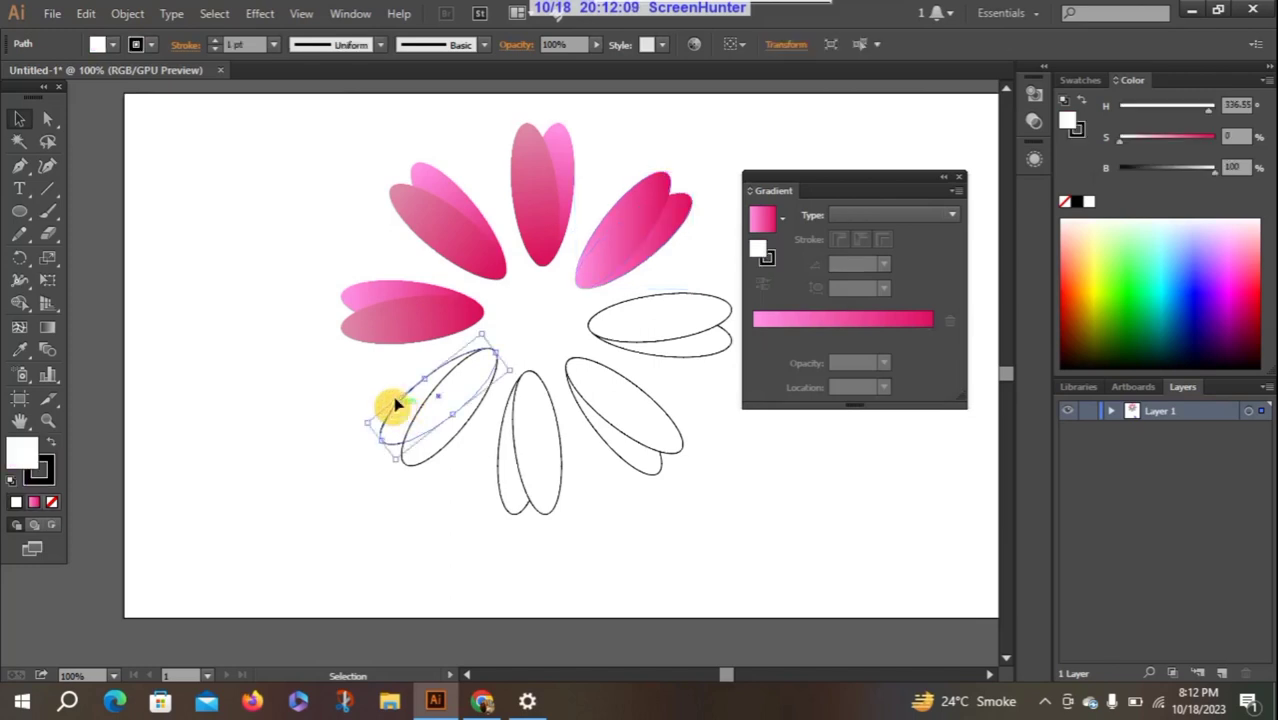
left_click(19, 349)
left_click(560, 157)
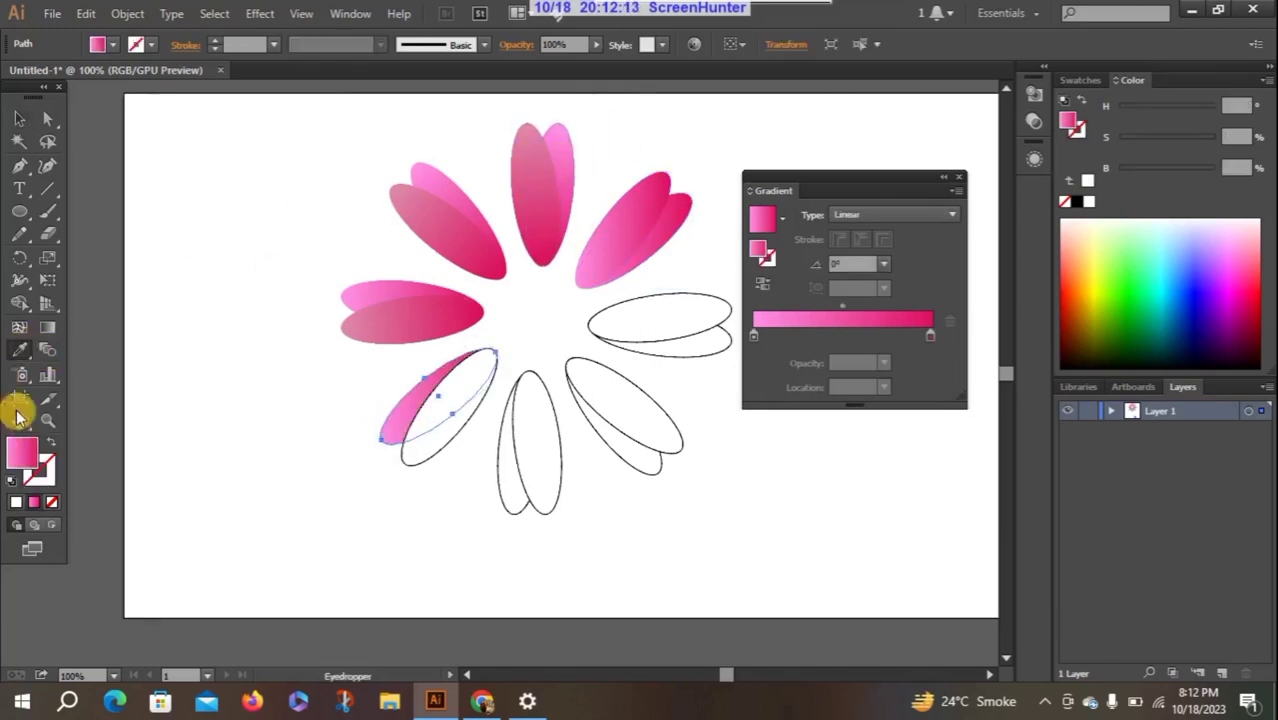
left_click(19, 119)
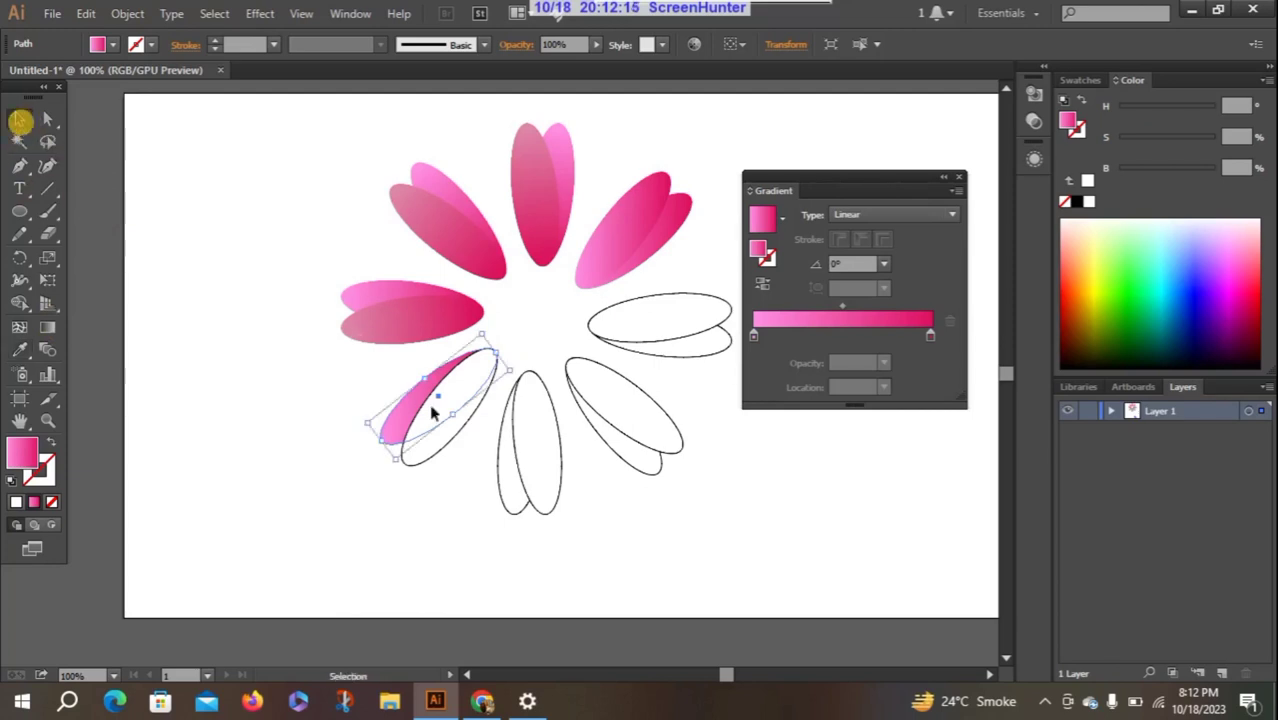
- Copy the top petal's gradient onto the bottom, lower-right and right petals
left_click(499, 472)
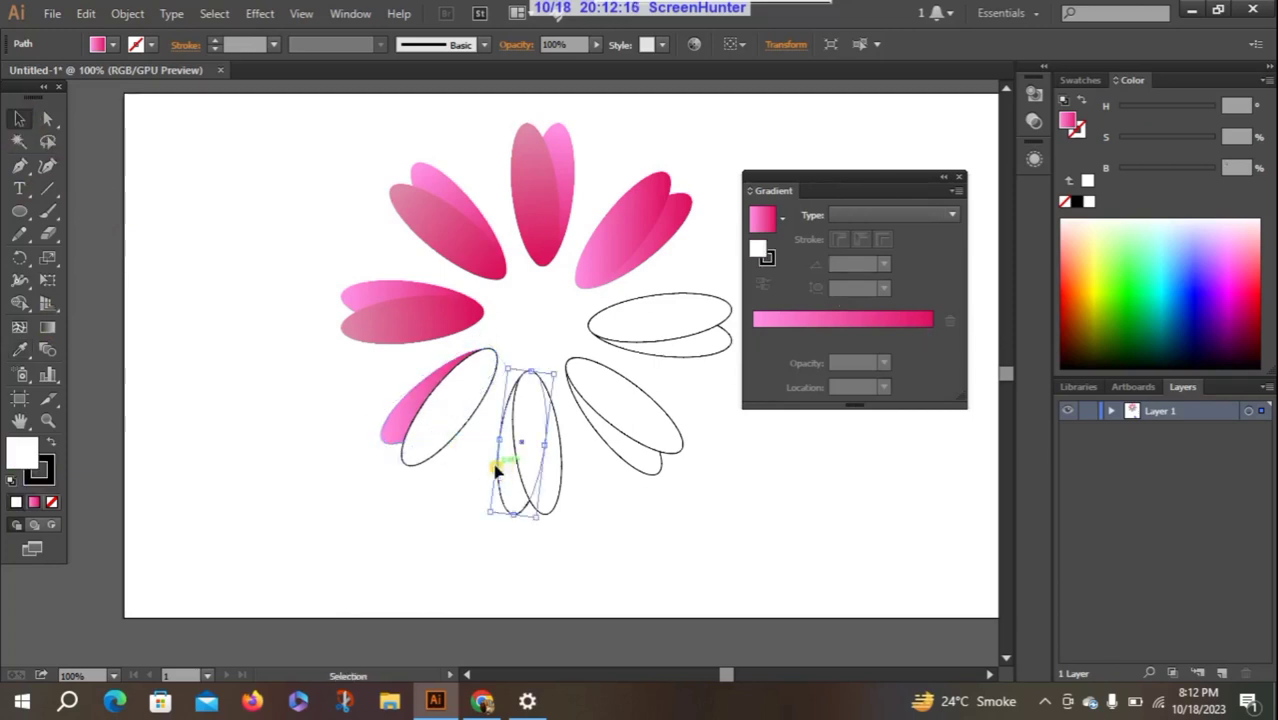
left_click(19, 349)
left_click(567, 137)
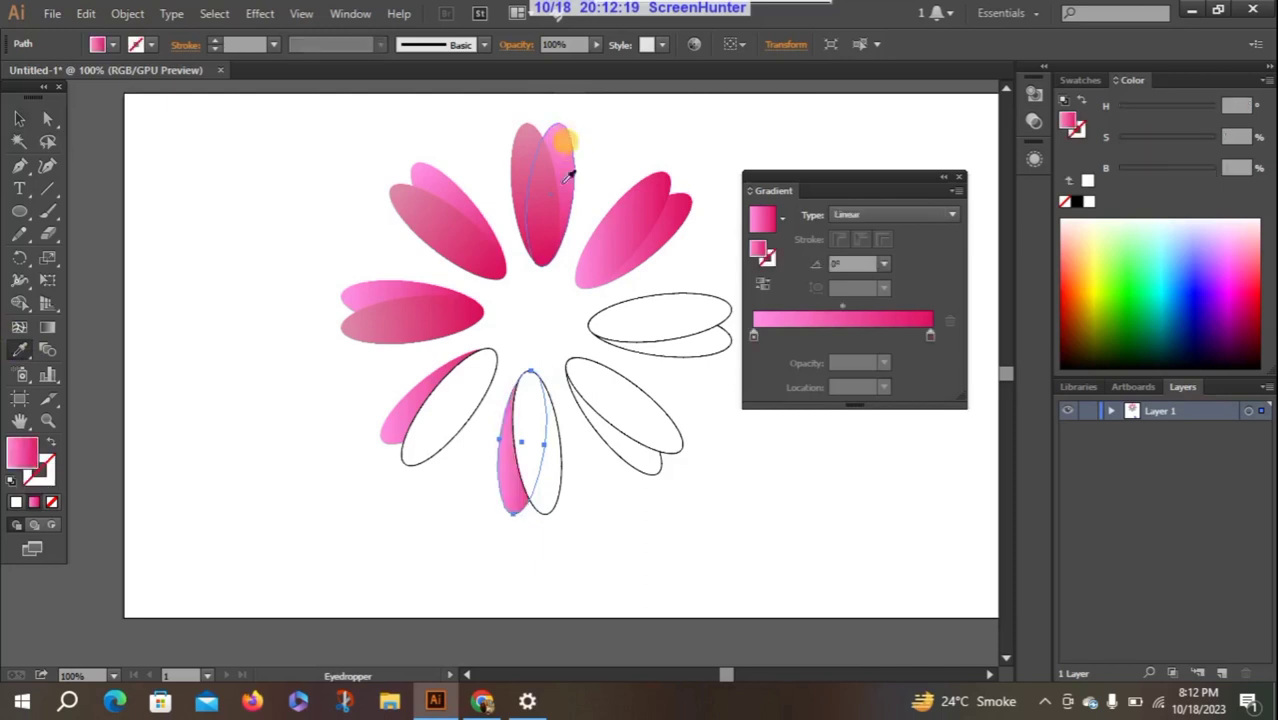
left_click(17, 124)
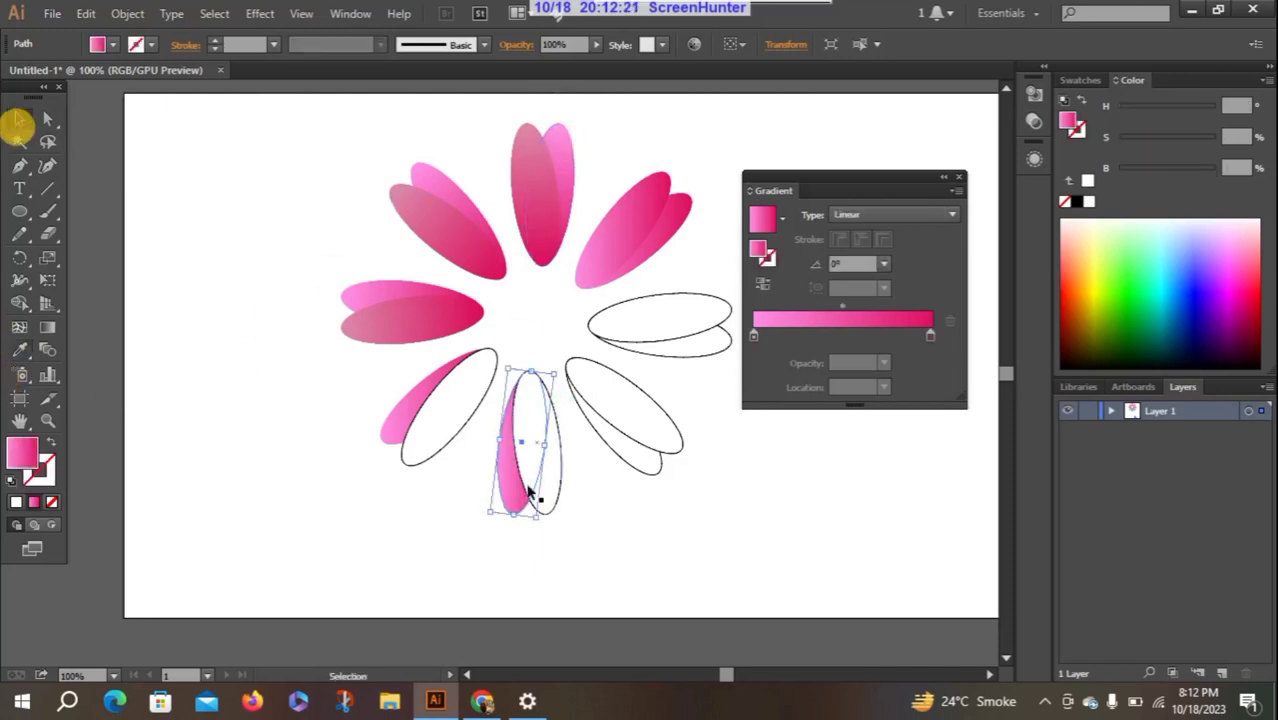
left_click(604, 439)
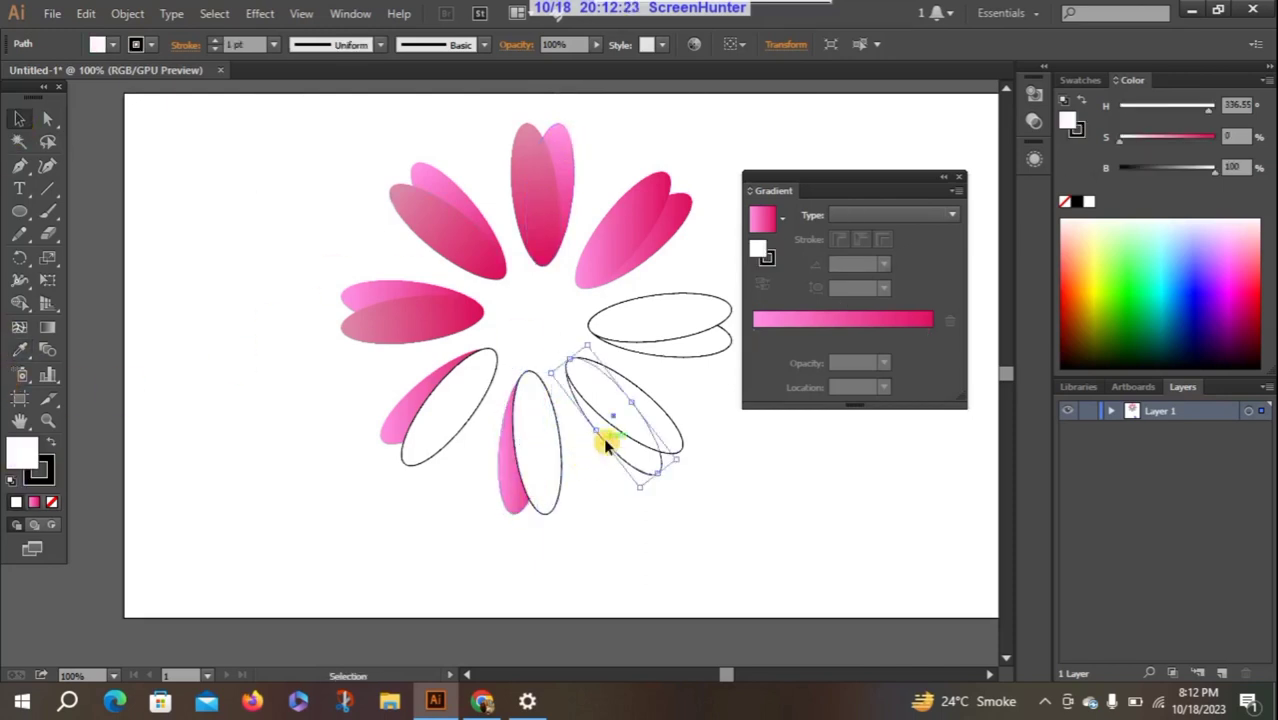
left_click(665, 354, "shift")
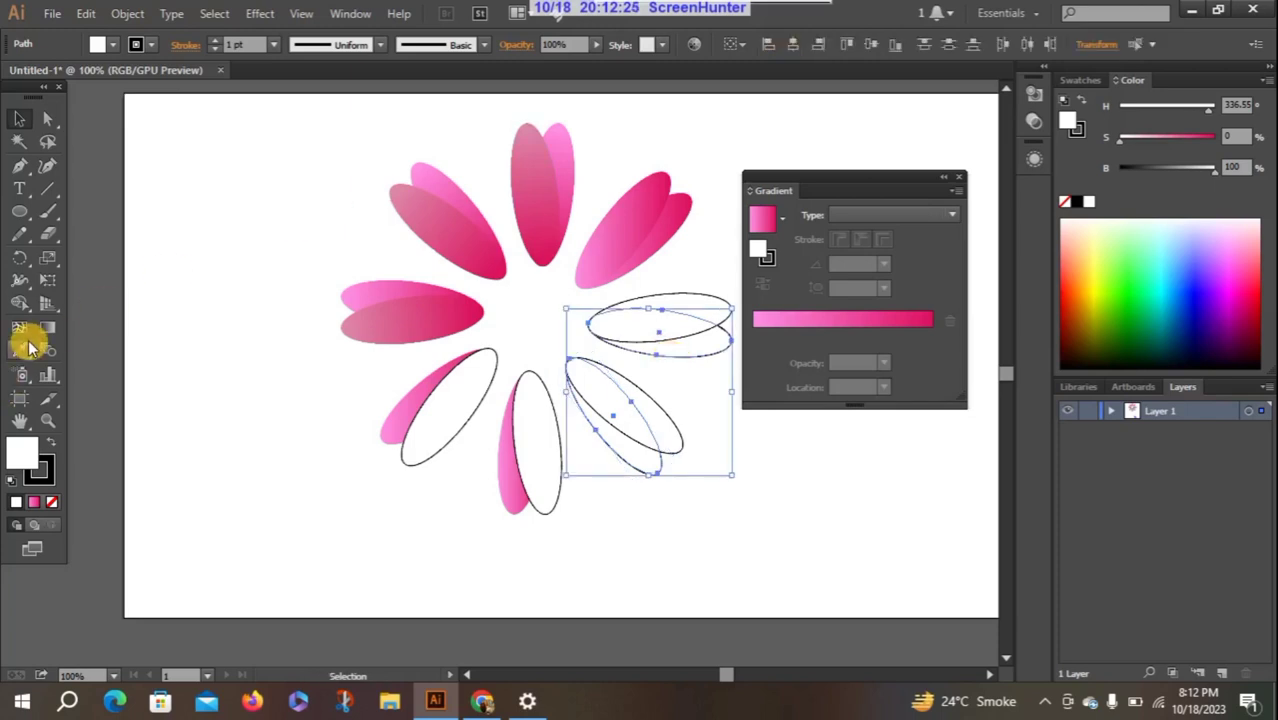
left_click(22, 348)
left_click(566, 153)
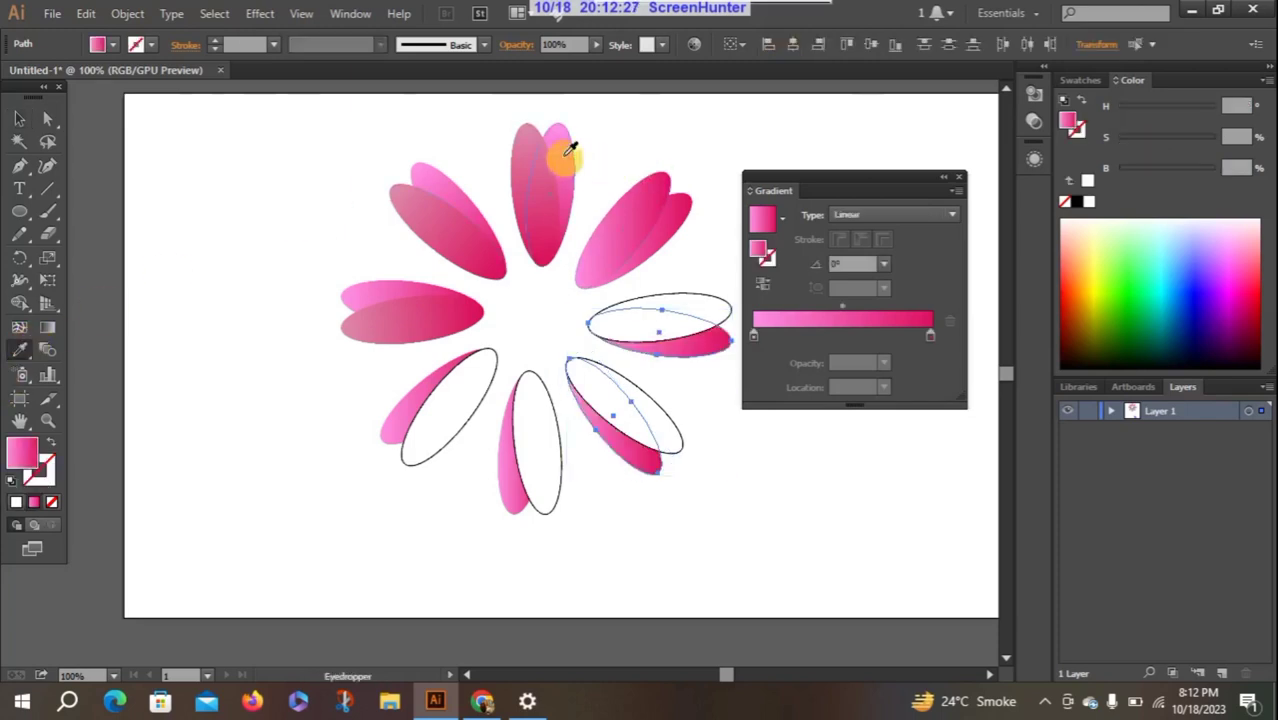
left_click(19, 118)
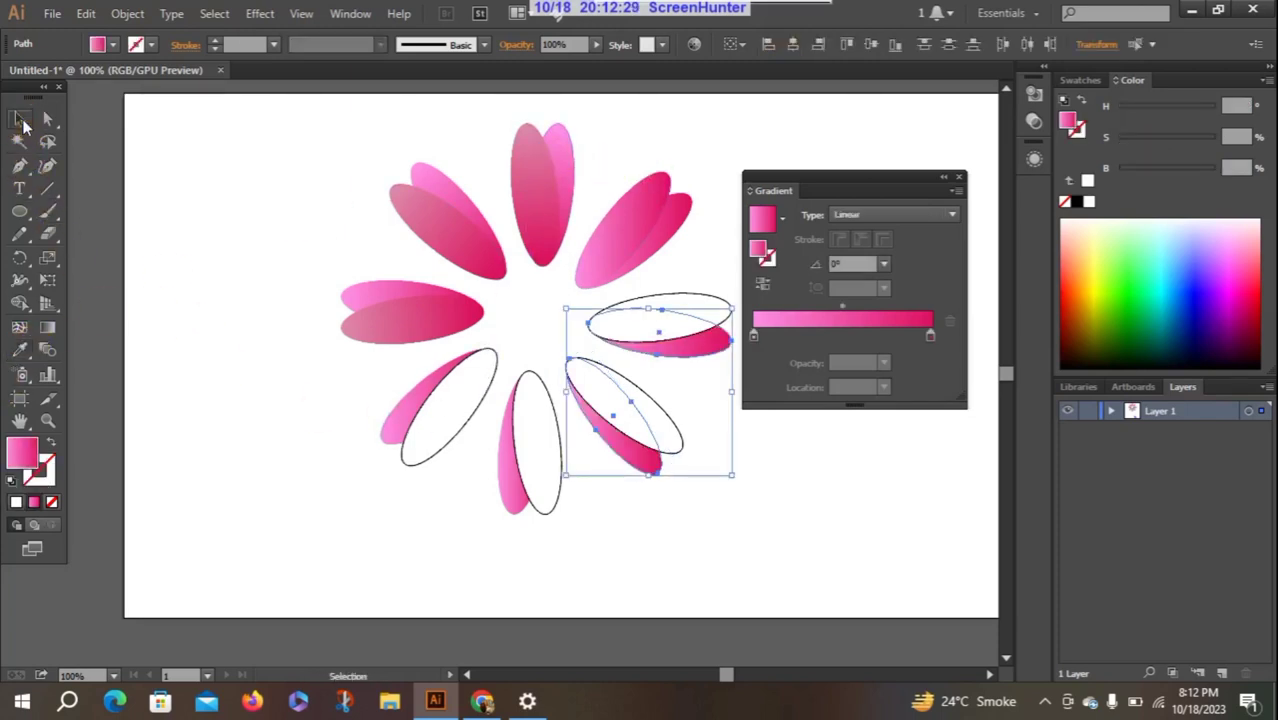
- Reapply the pink gradient to the four lower and right petals, then select the upper-right petal
left_click(410, 437)
left_click(531, 434, "shift")
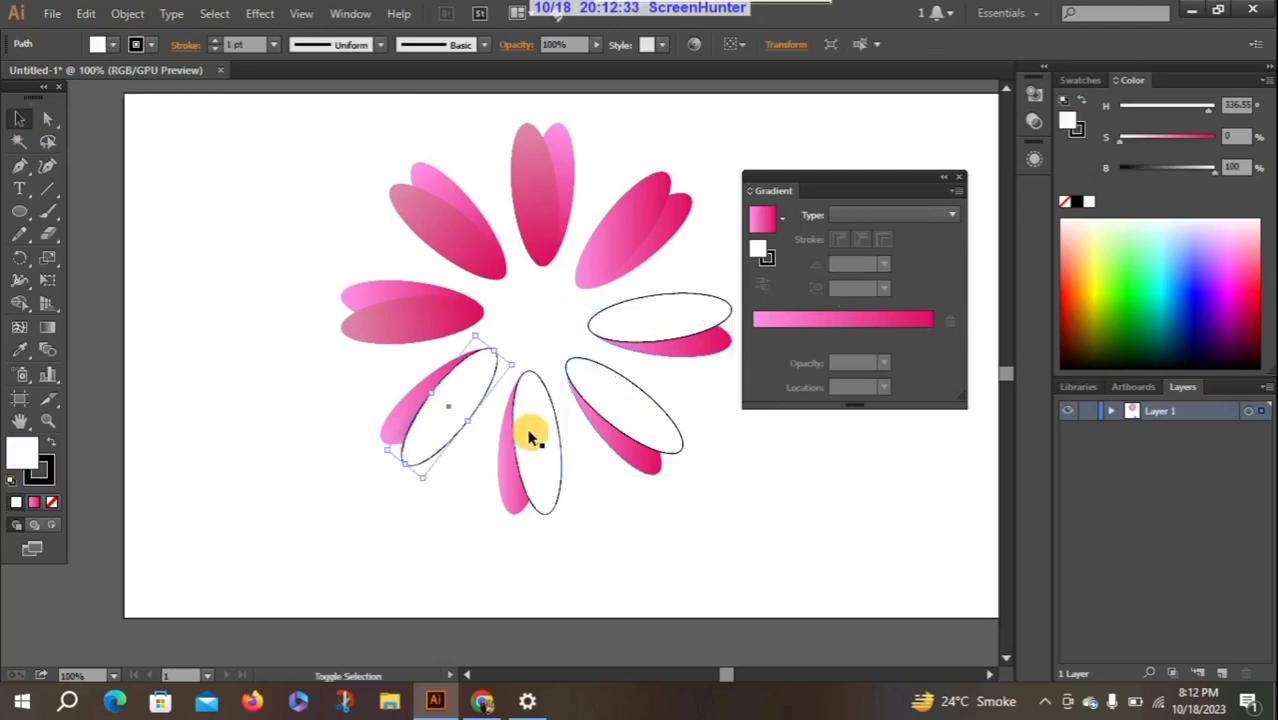
left_click(612, 427, "shift")
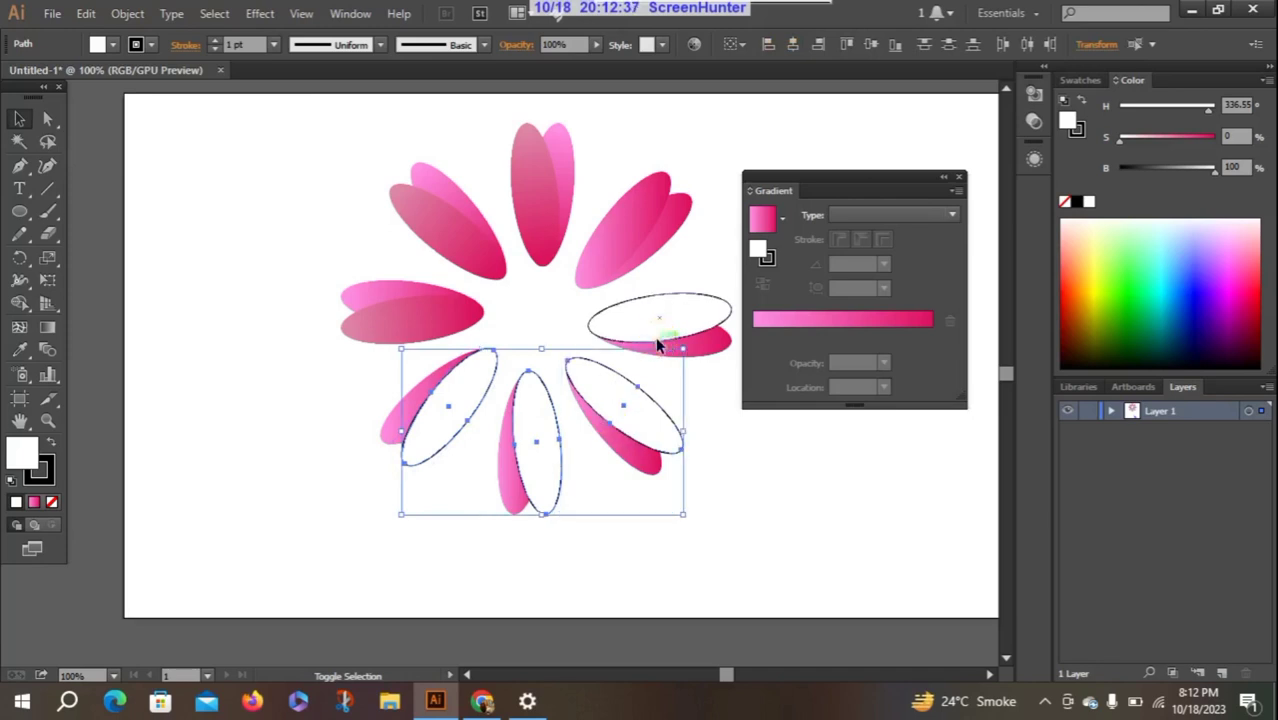
left_click(658, 345, "shift")
left_click(22, 358)
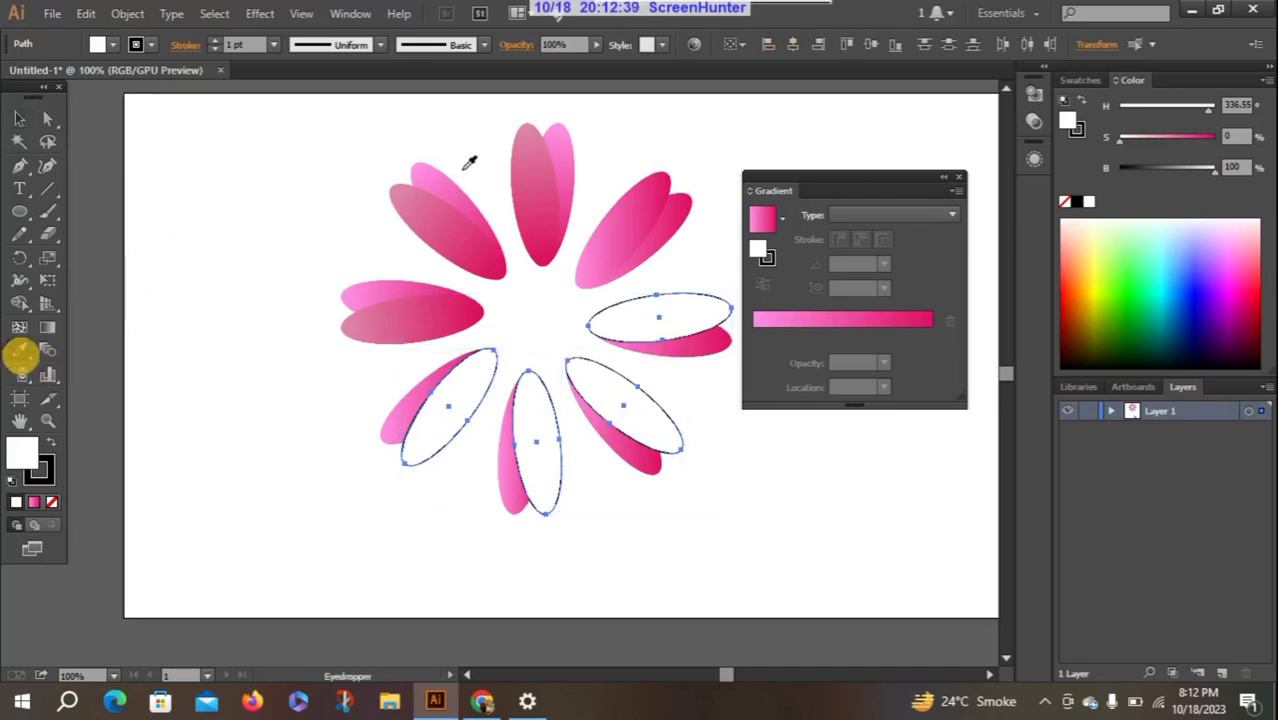
left_click(453, 228)
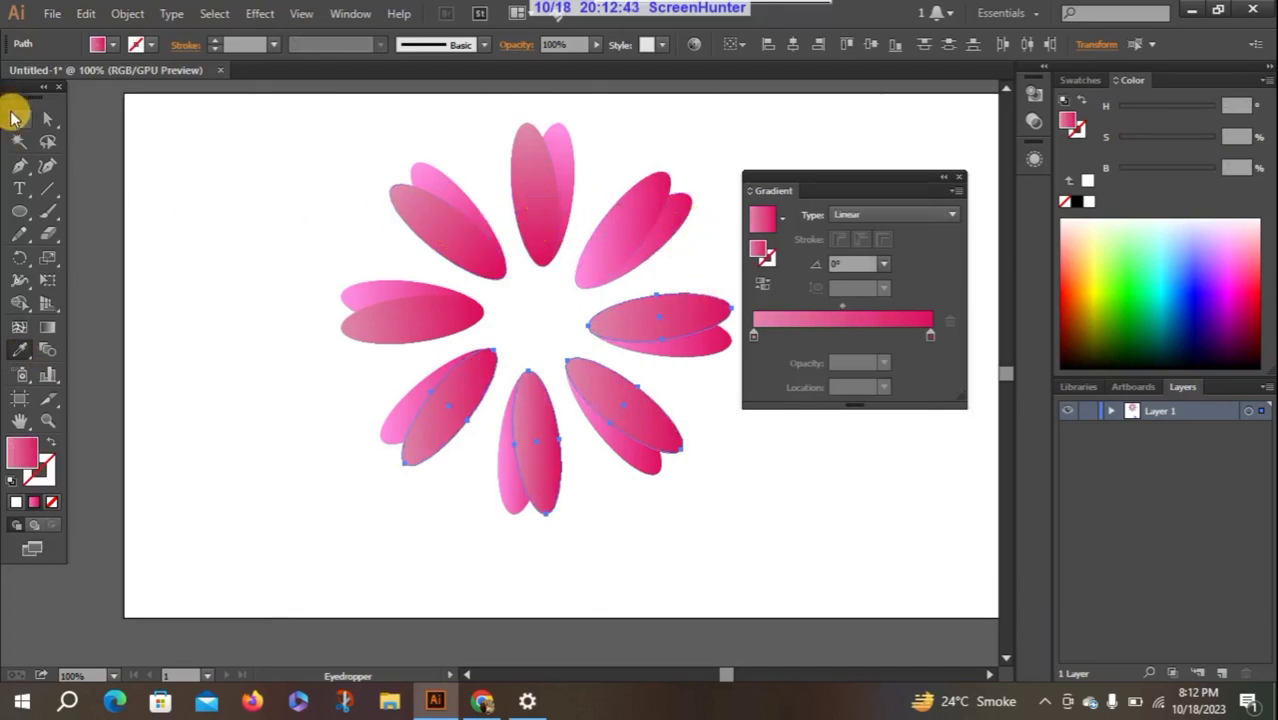
left_click(17, 118)
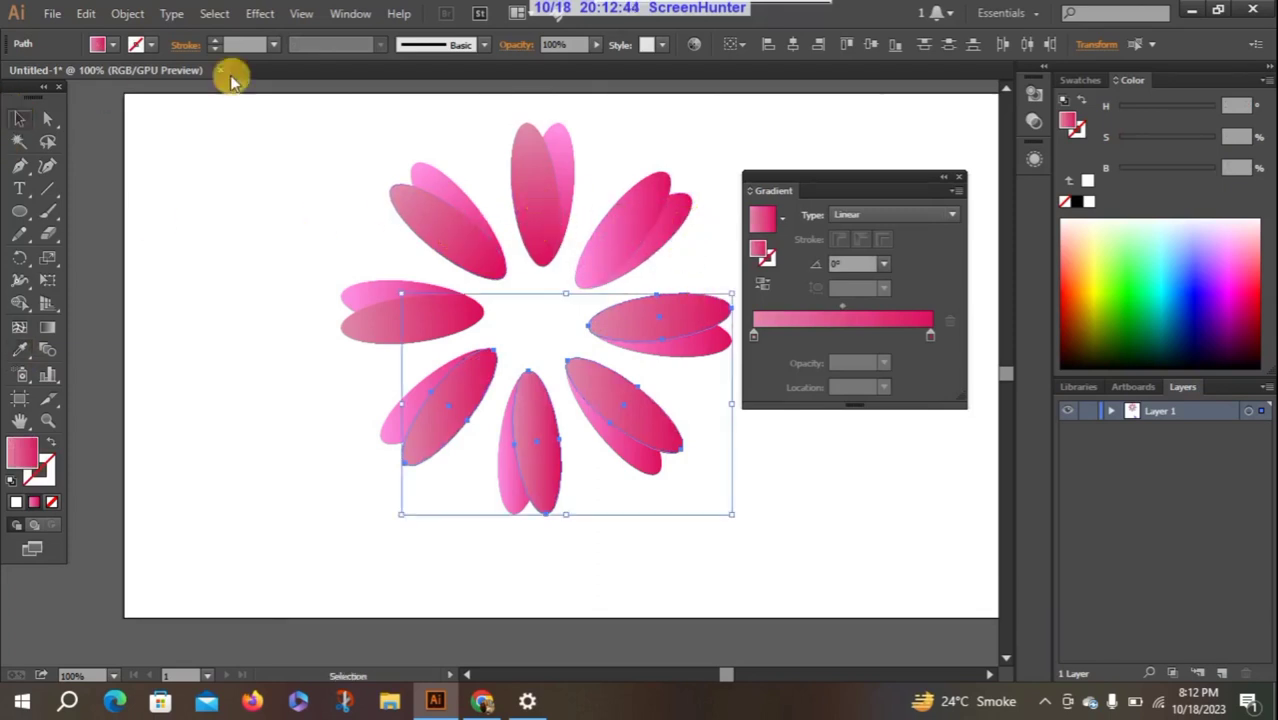
left_click(686, 220)
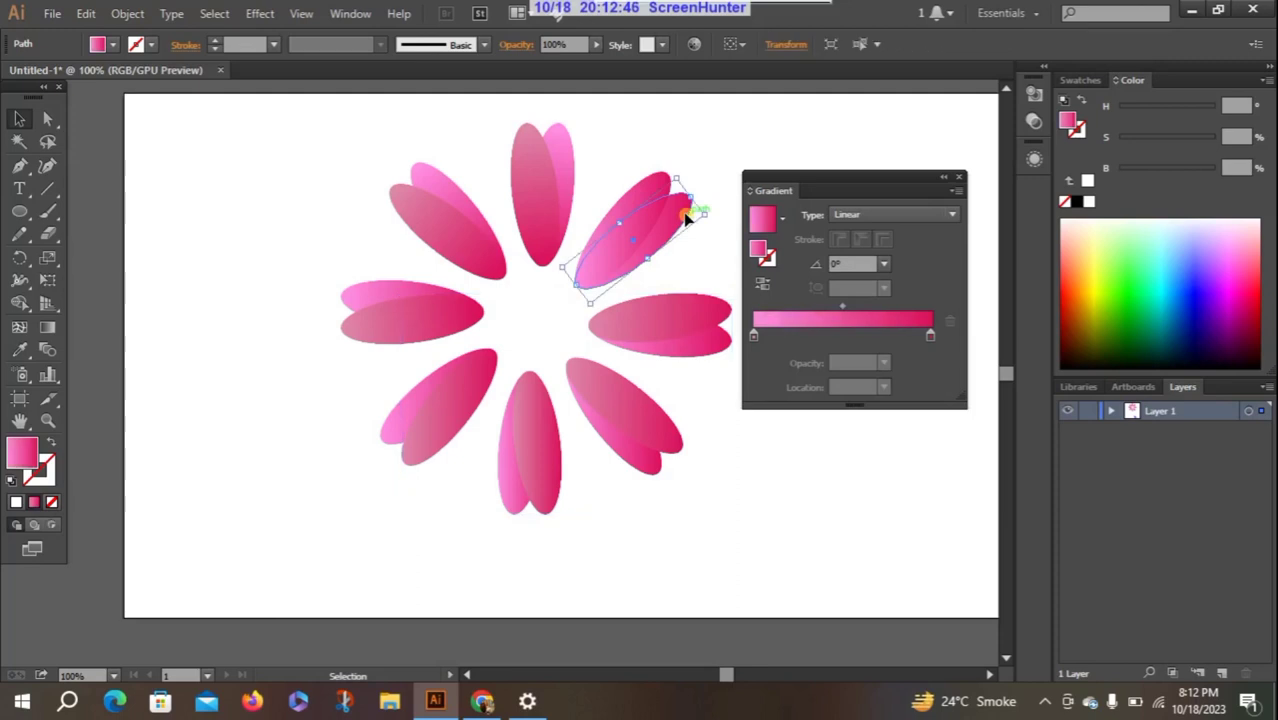
left_click(22, 354)
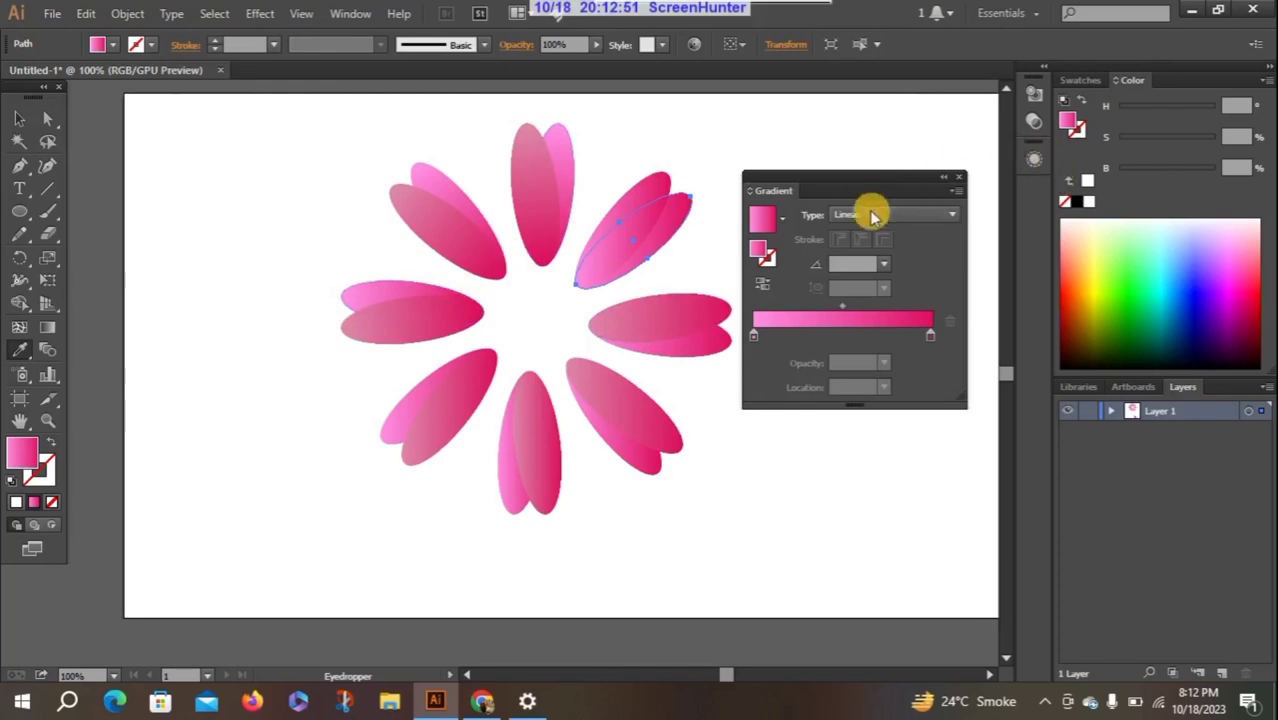
left_click_drag(884, 188, 915, 191)
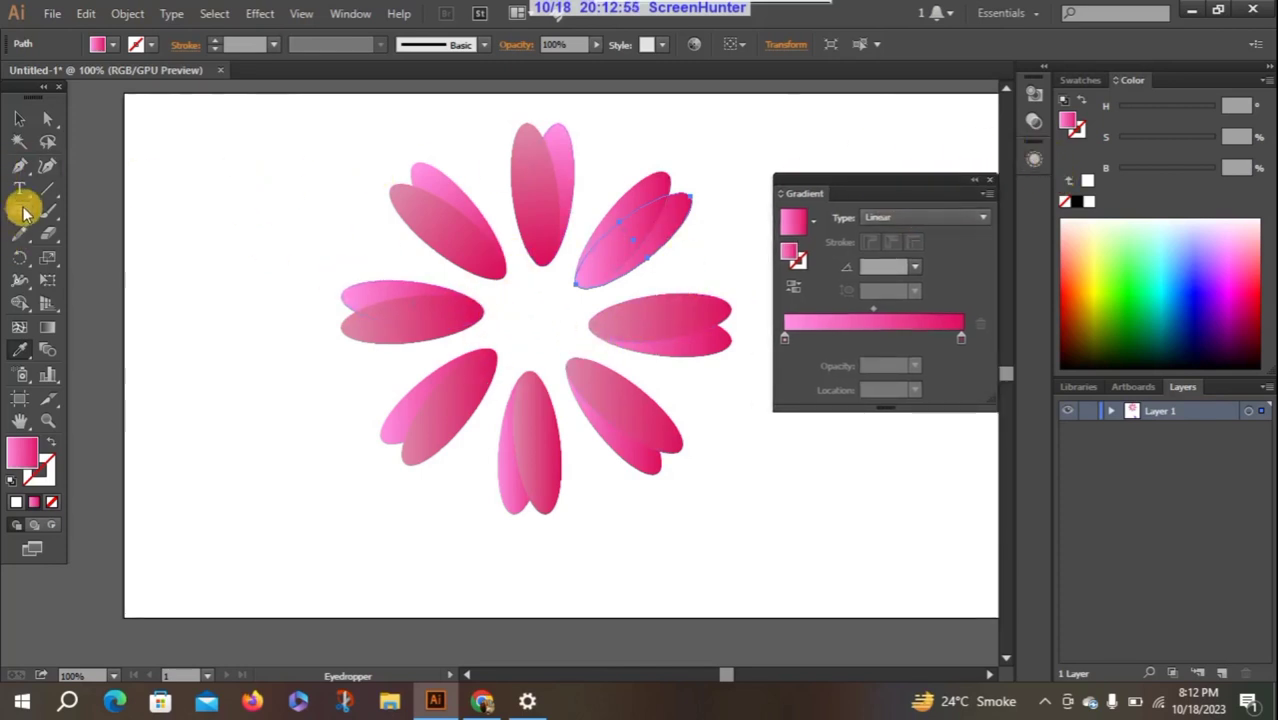
- Draw a circle, switch its gradient Type to Radial, and drag it onto the flower centre
left_click_drag(168, 140, 292, 263)
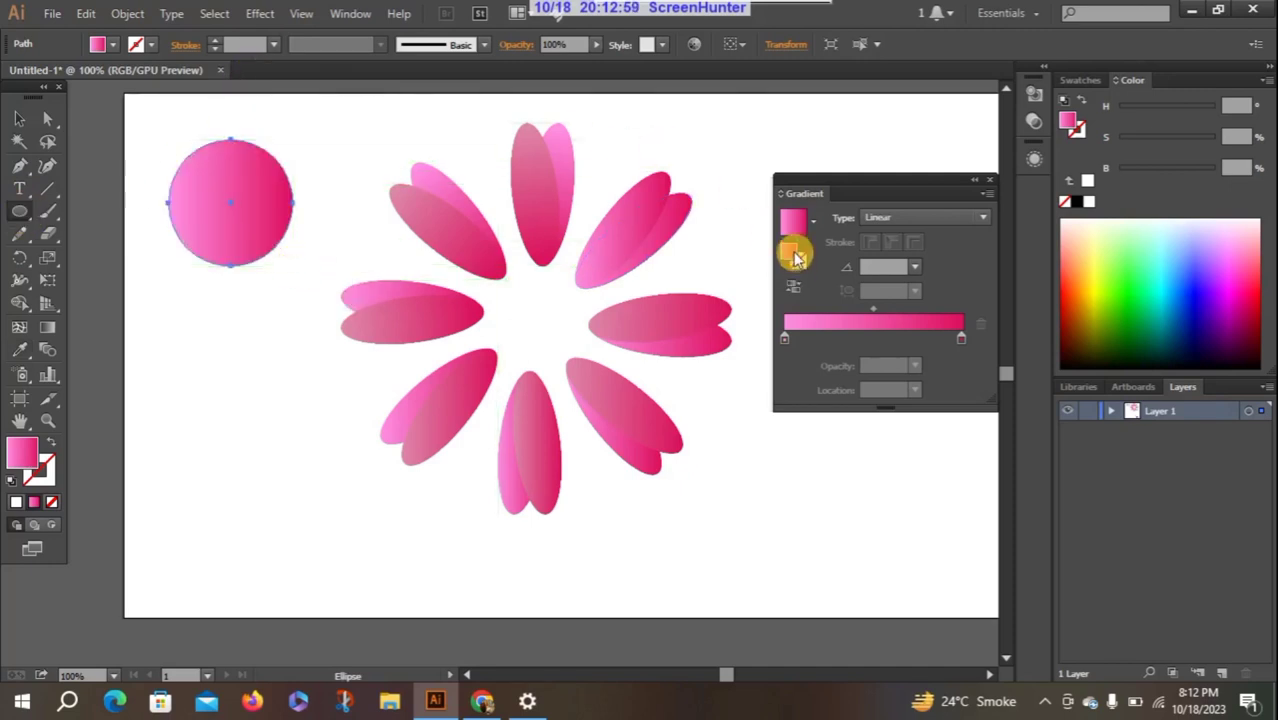
left_click(18, 118)
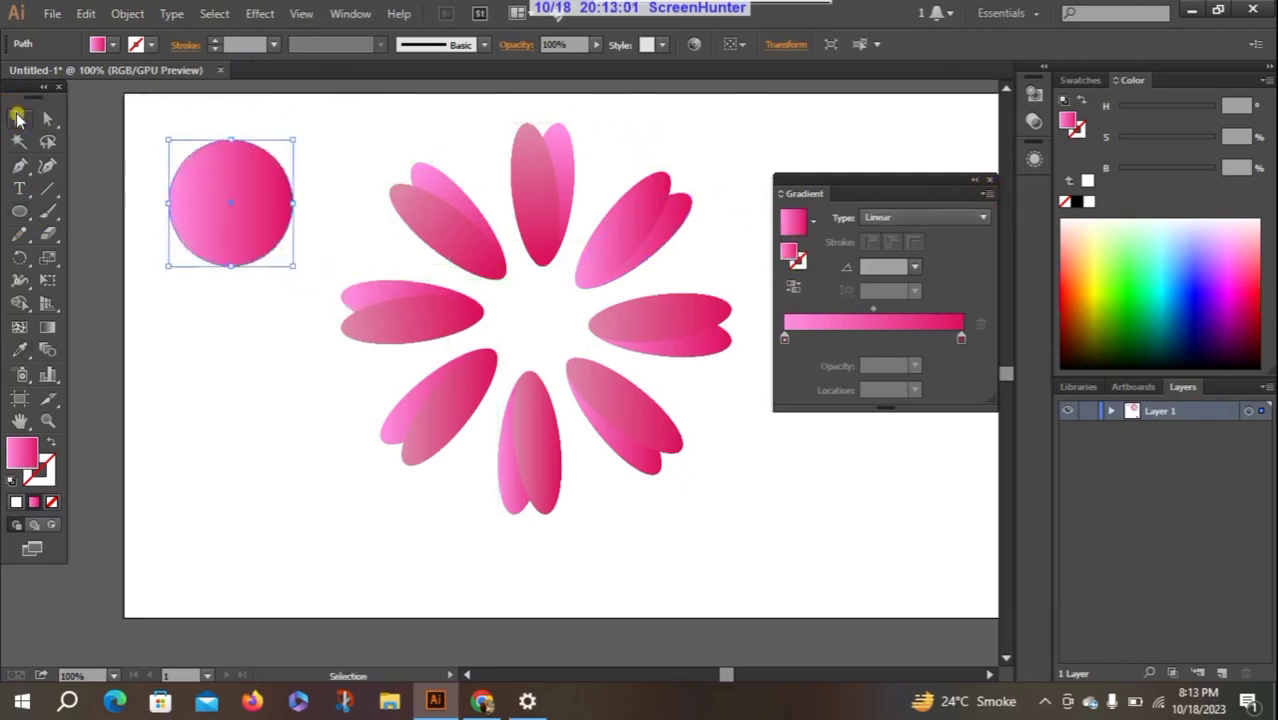
left_click(290, 183)
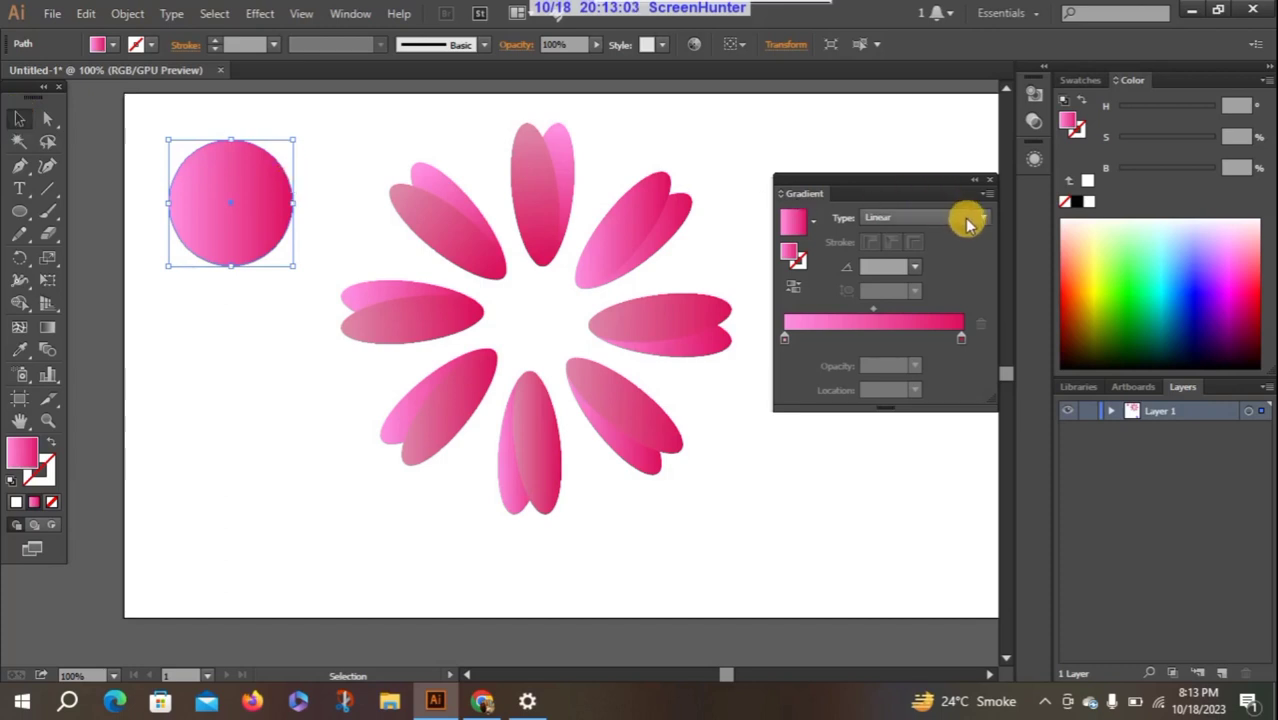
left_click(982, 220)
left_click(938, 258)
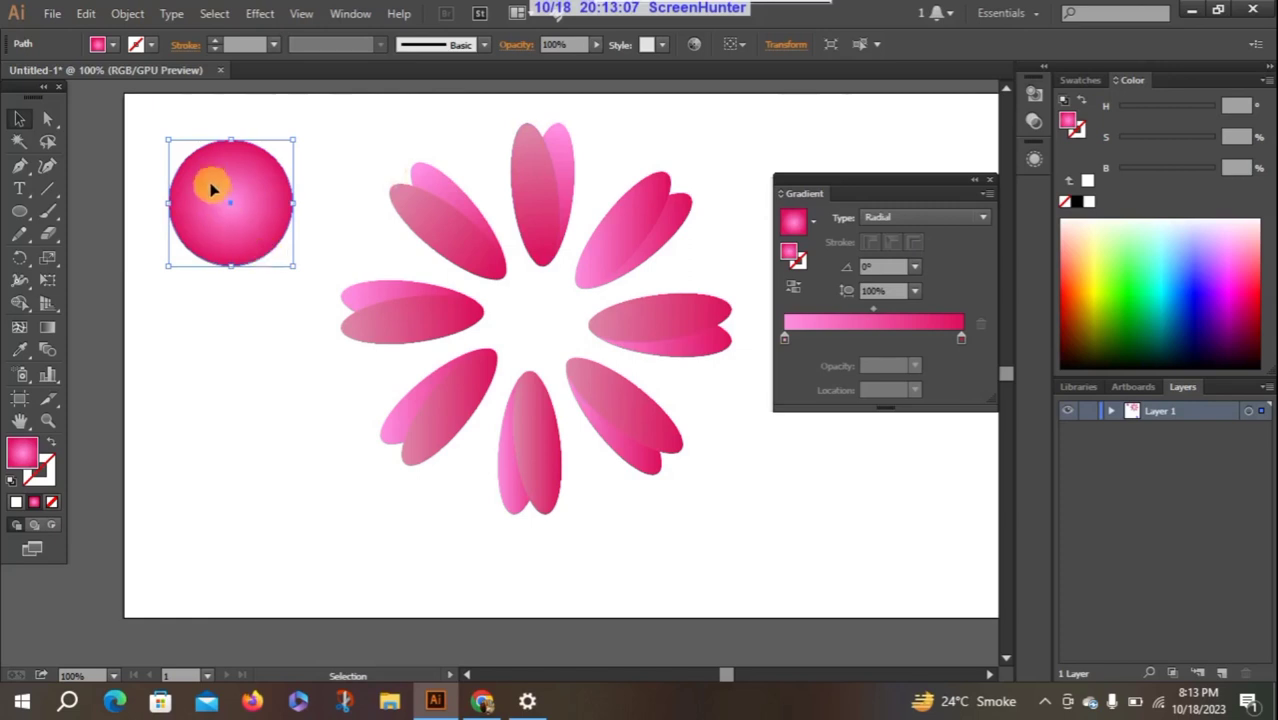
mouse_move(206, 194)
left_mouse_down()
mouse_move(545, 315)
mouse_move(527, 310)
left_mouse_up()
- Send the centre circle to the back, then bring it to the front over the petals
right_click(508, 305)
mouse_move(560, 566)
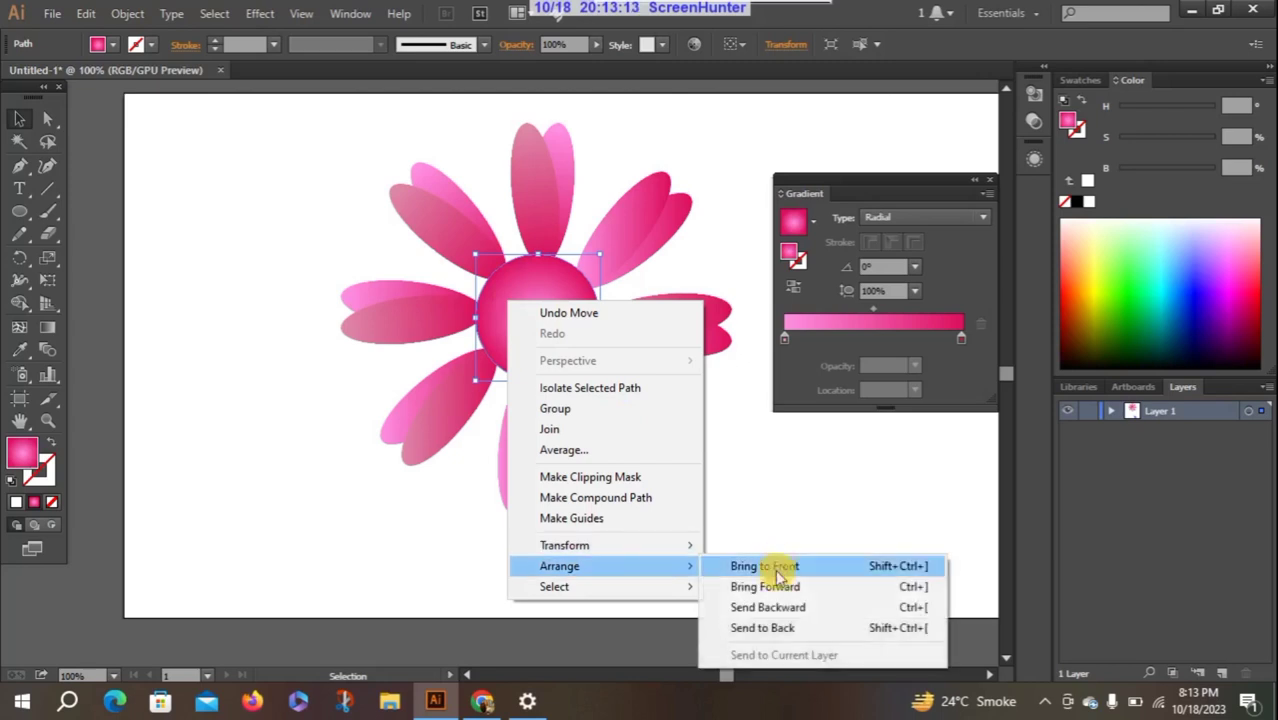
left_click(742, 627)
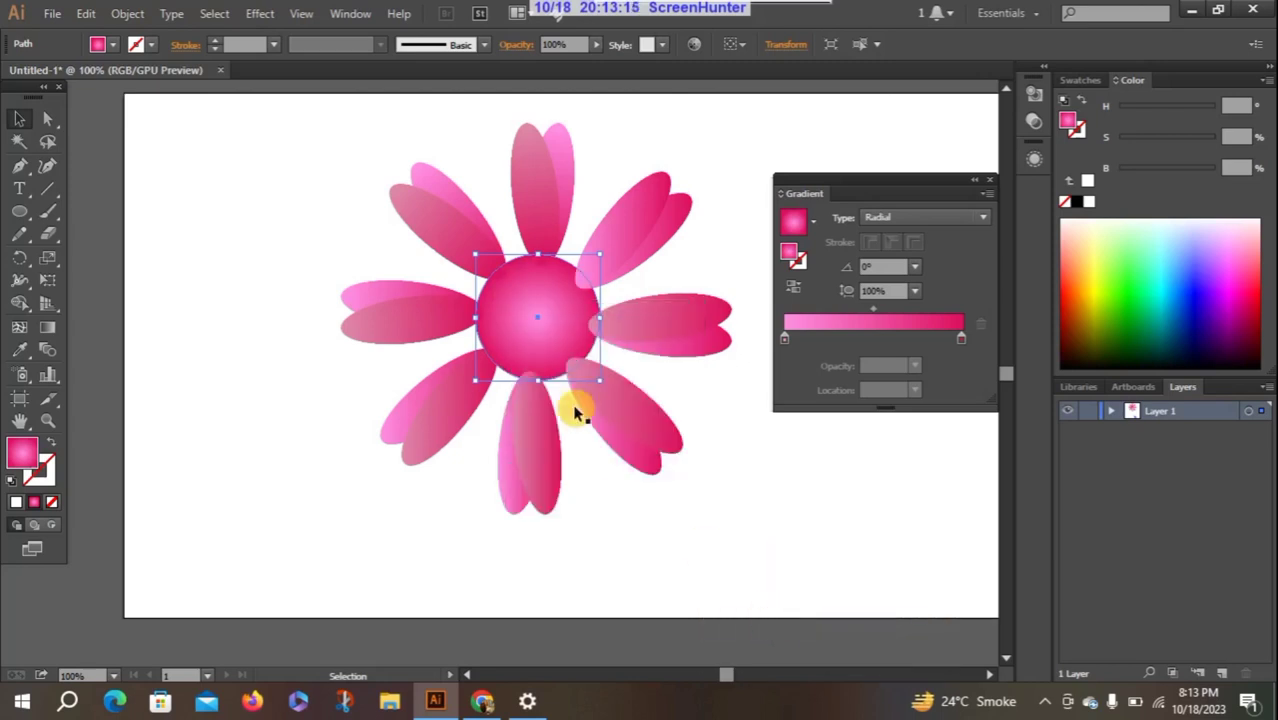
left_click(263, 336)
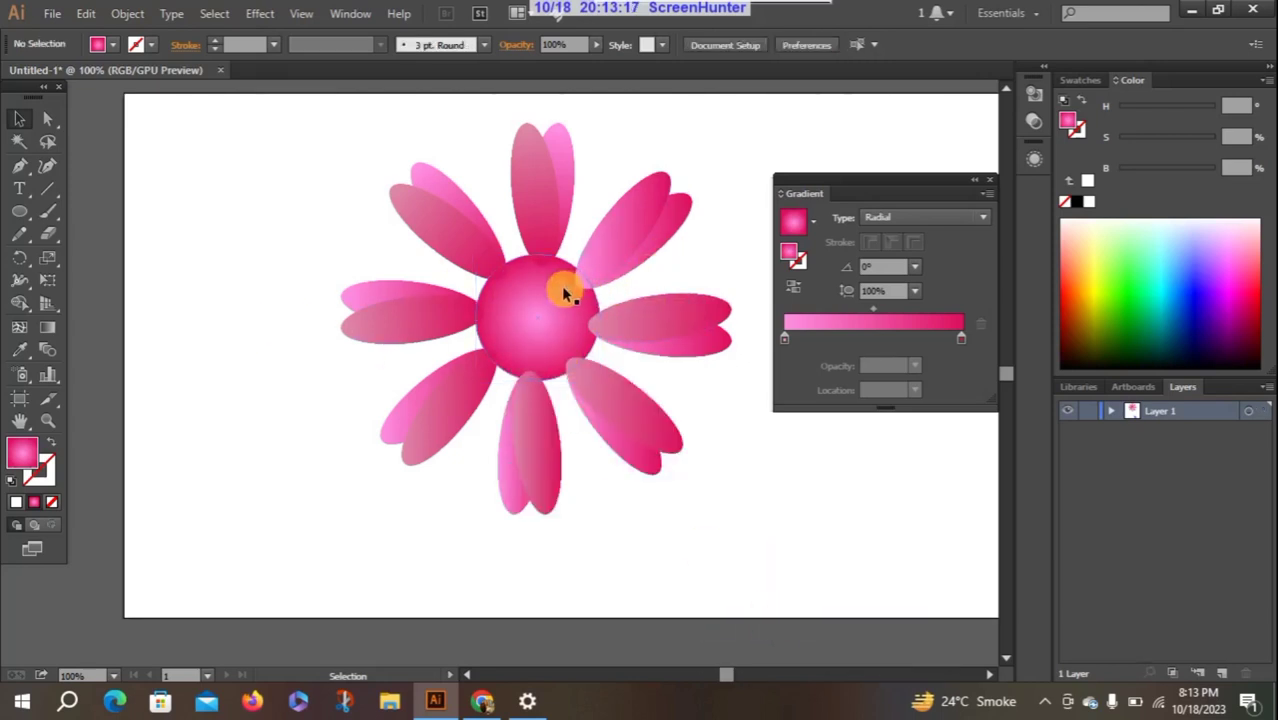
right_click(540, 301)
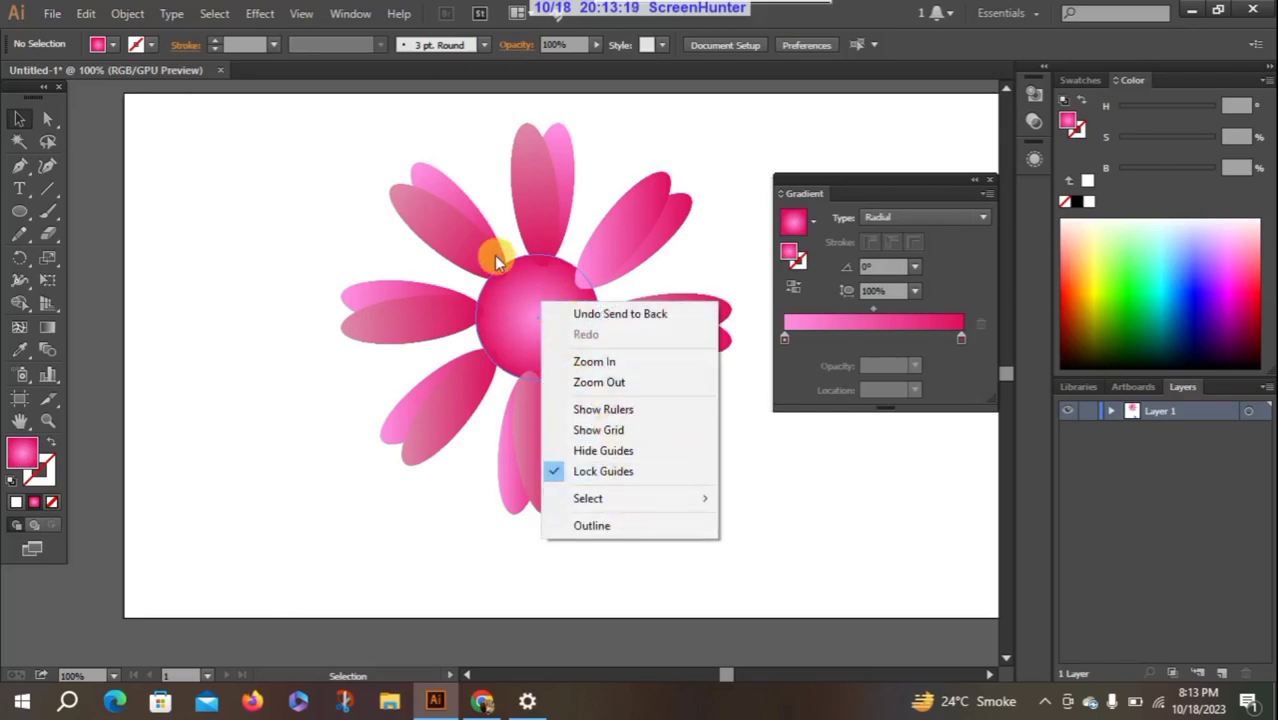
left_click(494, 258)
left_click(531, 327)
right_click(531, 325)
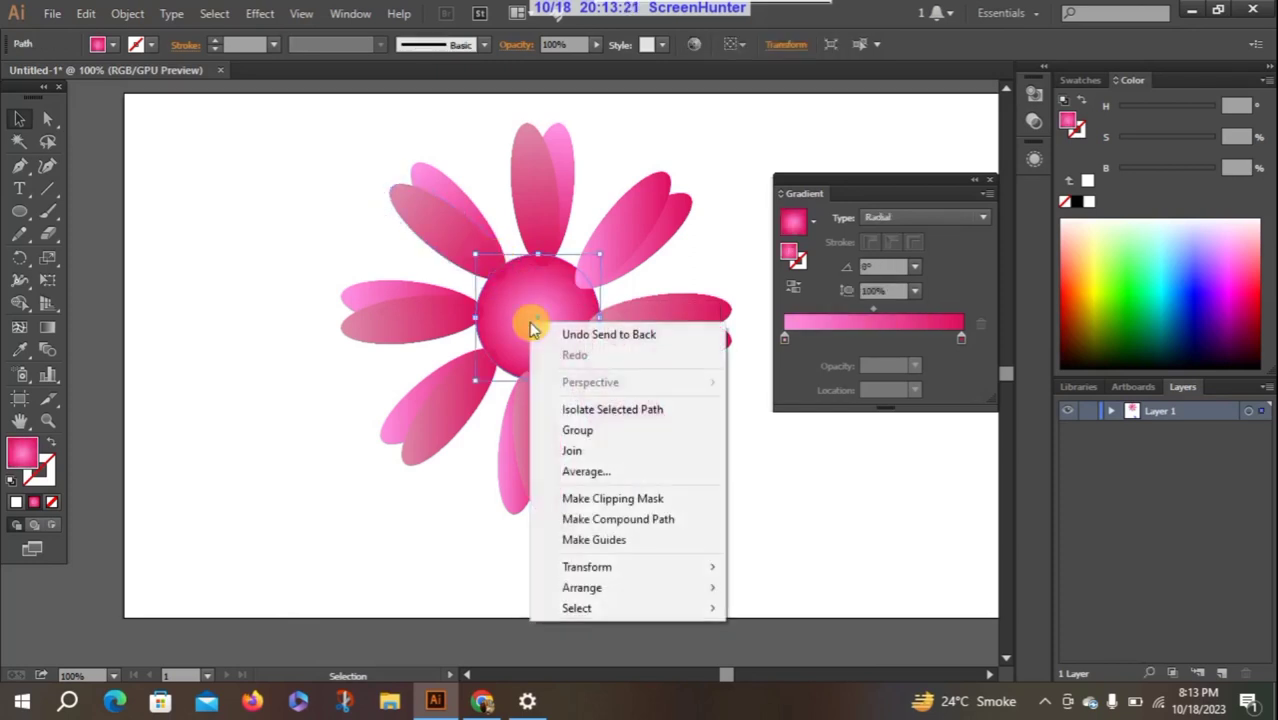
left_click(777, 587)
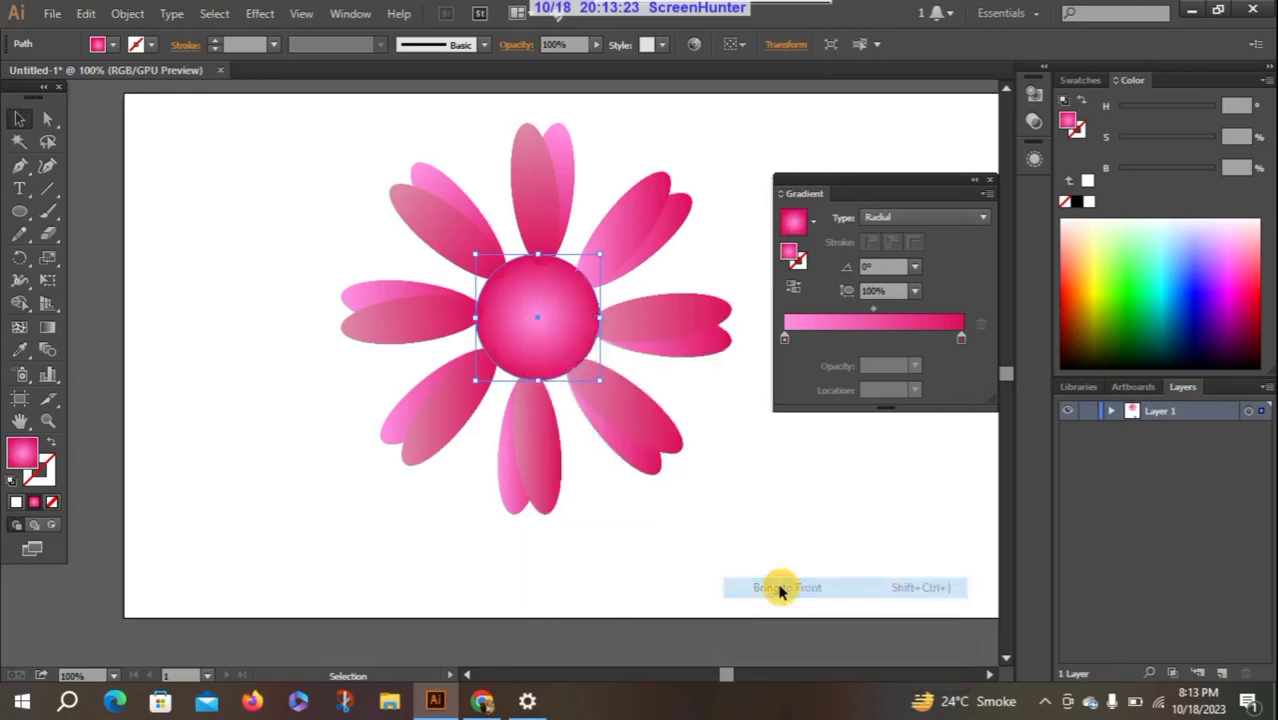
- Move the Gradient panel to the lower right and deselect to review the finished flower
left_click(216, 414)
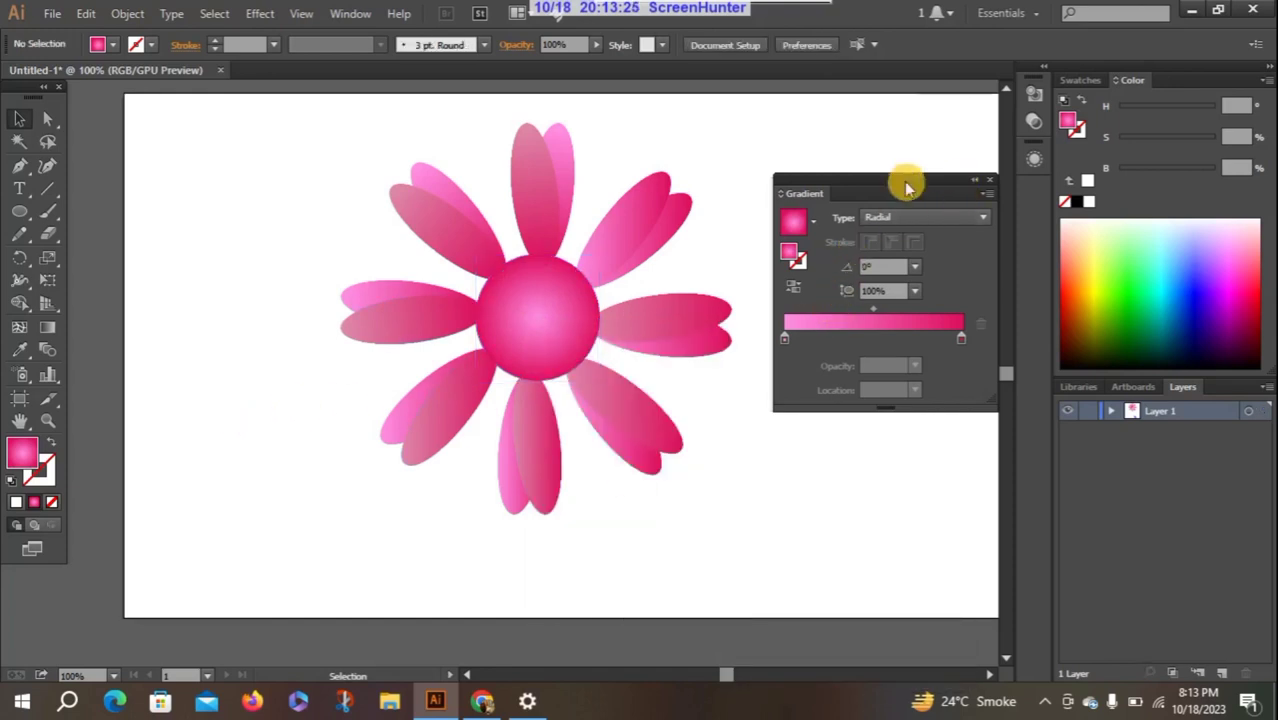
left_click_drag(903, 188, 1005, 348)
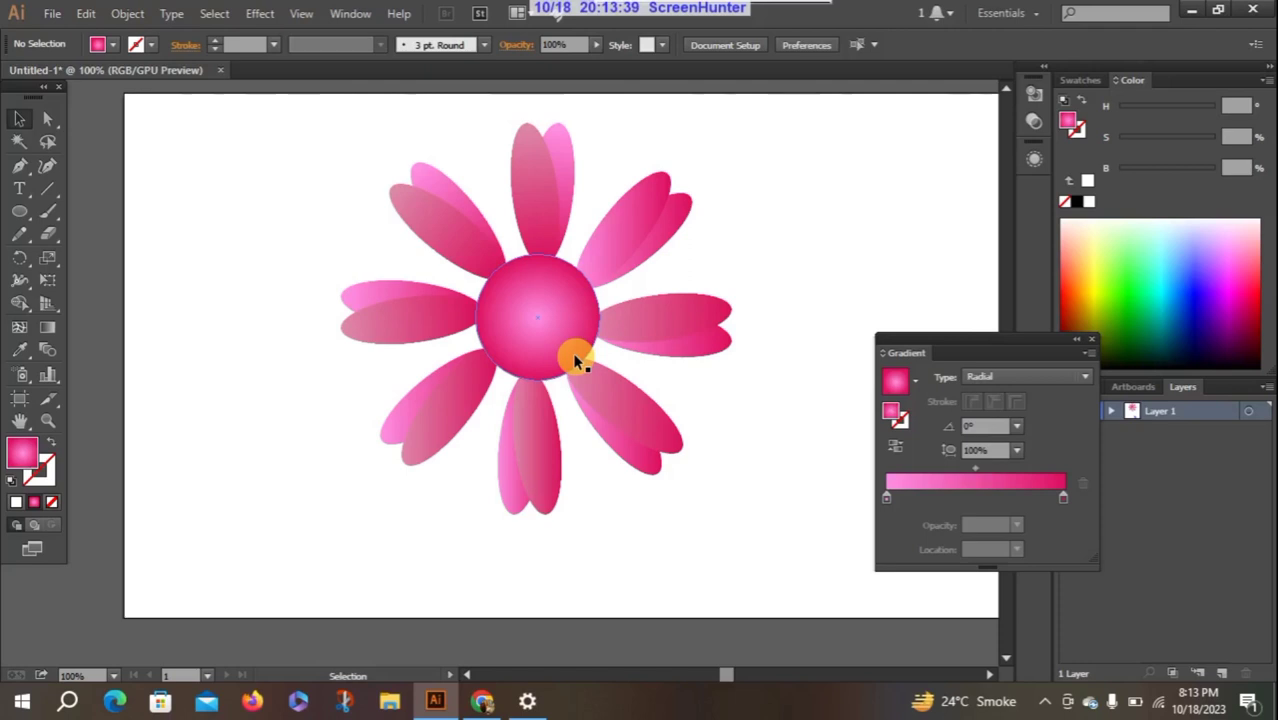
key("ctrl+shift+a")
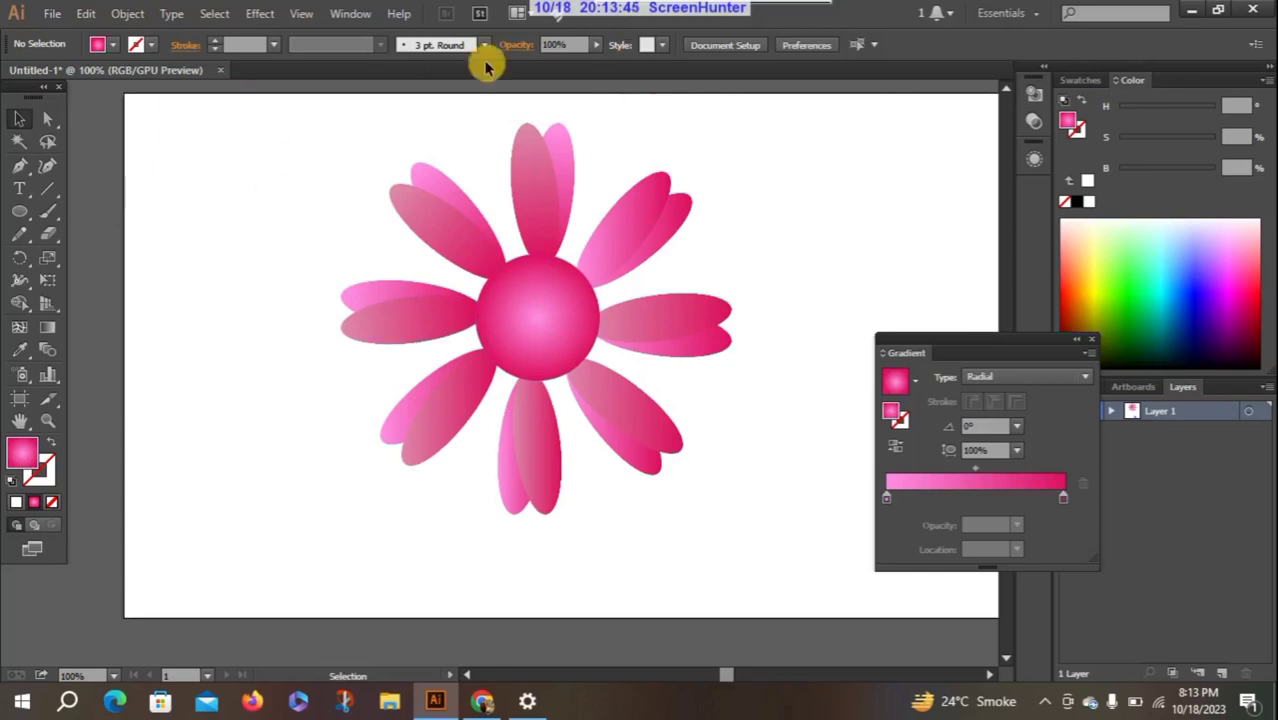
left_click(588, 328)
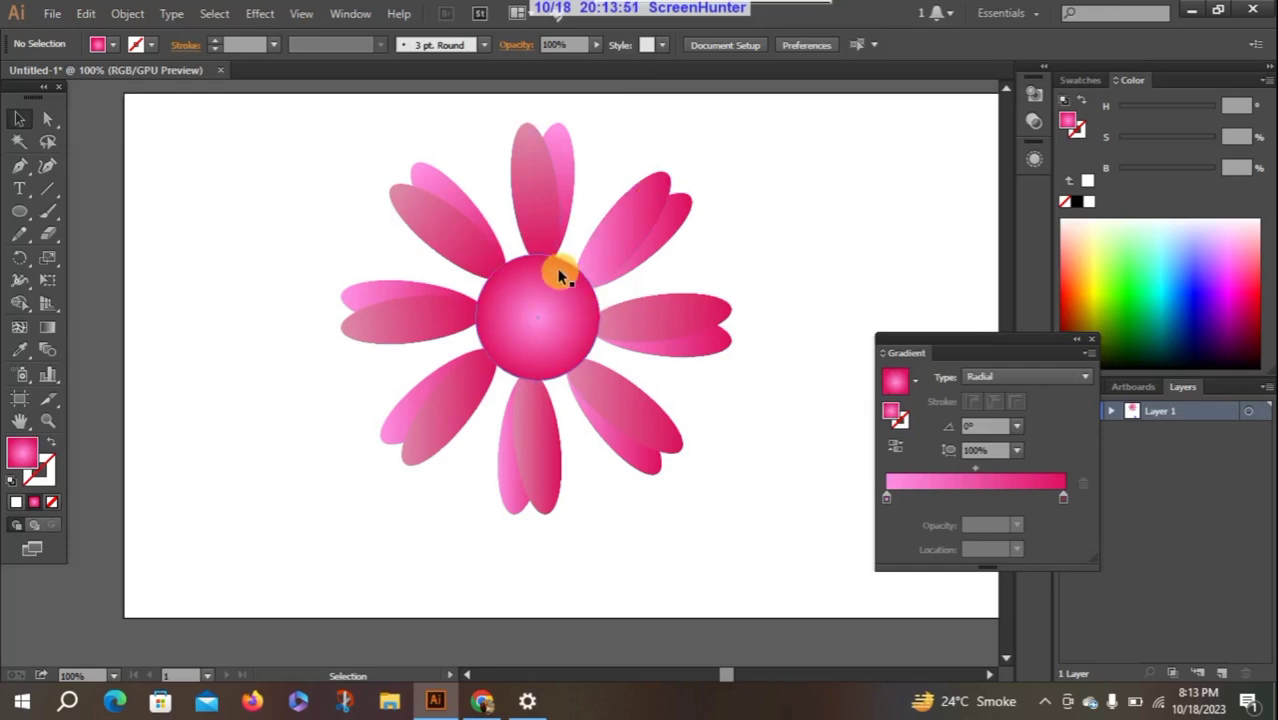
left_click(285, 235)
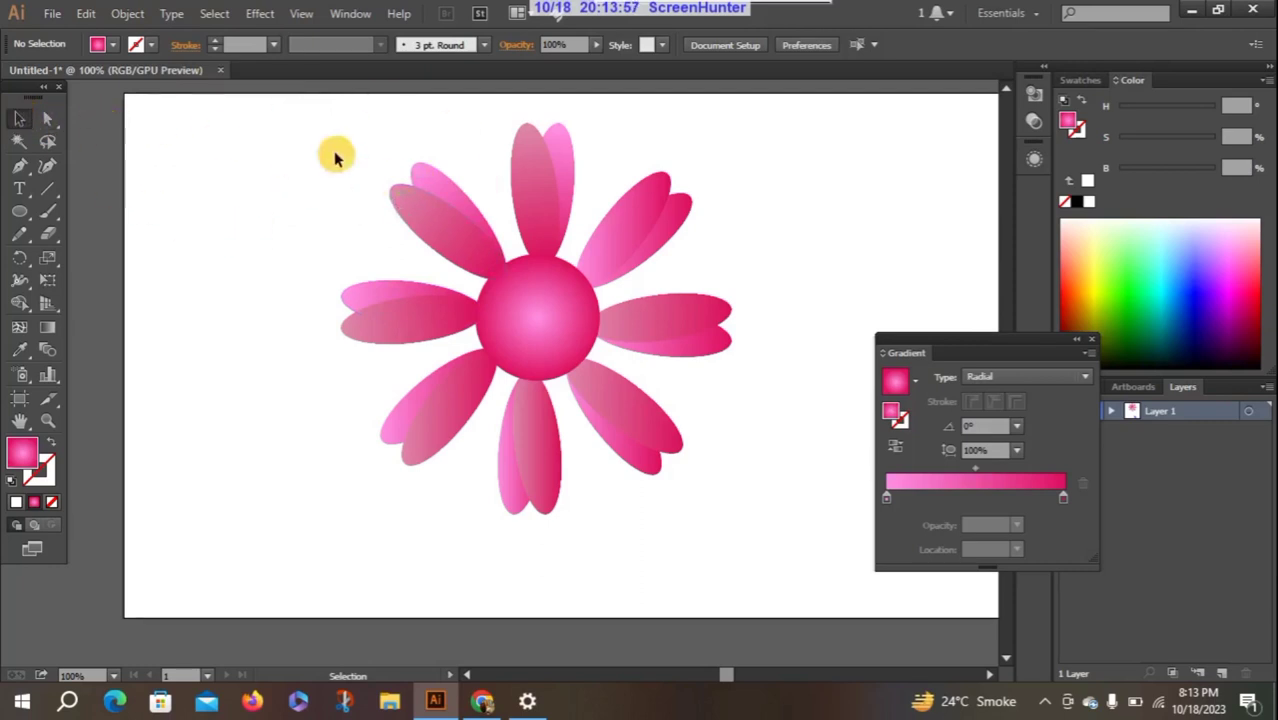
- Group all the flower parts and shrink the flower to about 120 px
left_click_drag(257, 127, 765, 530)
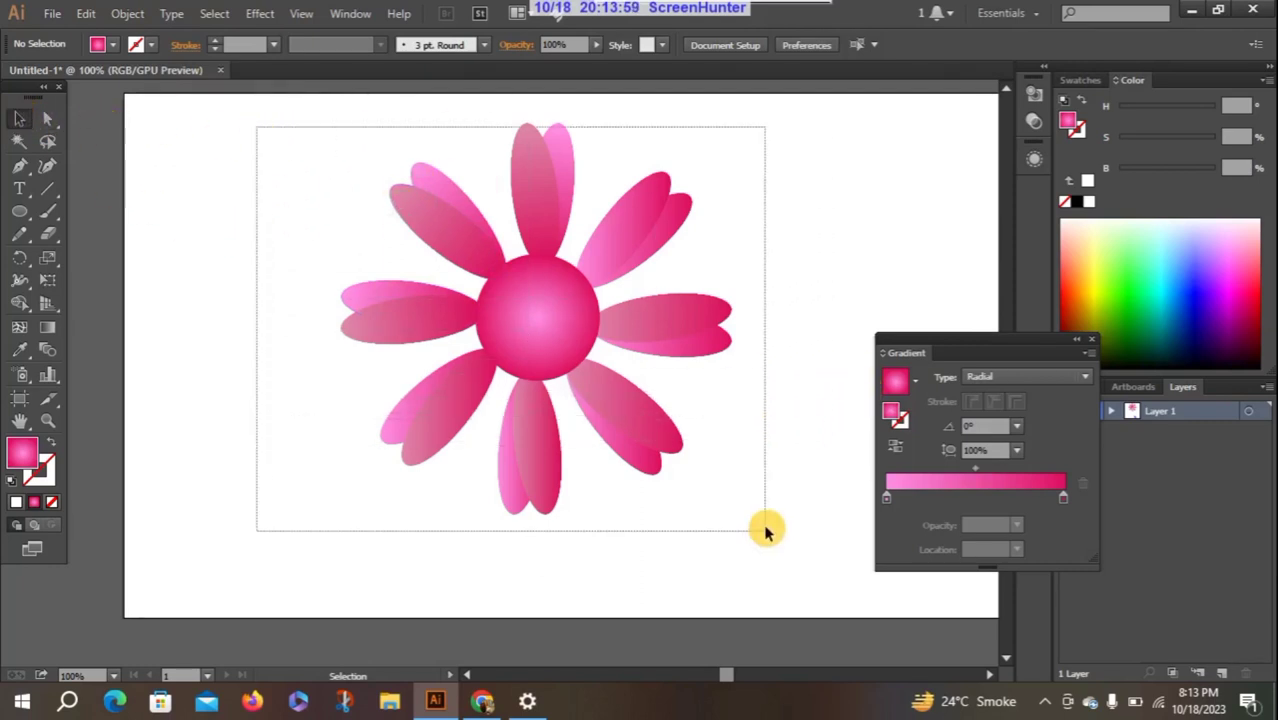
right_click(501, 306)
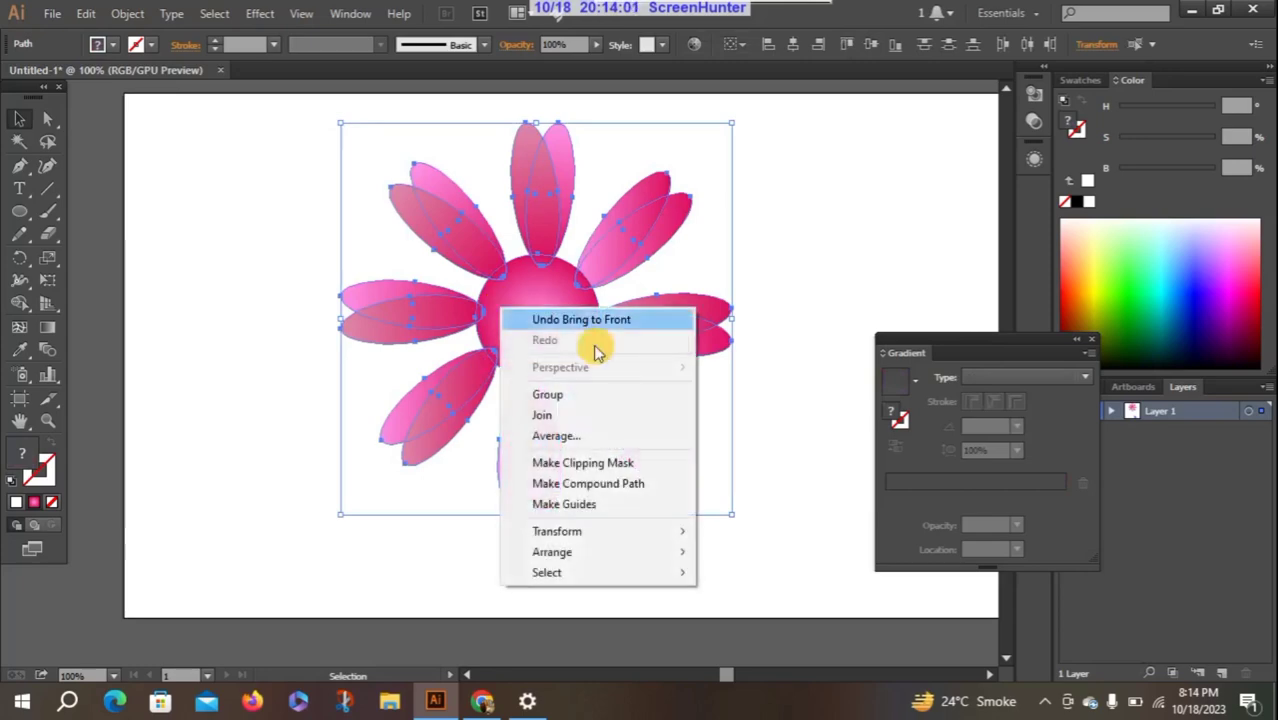
left_click(596, 398)
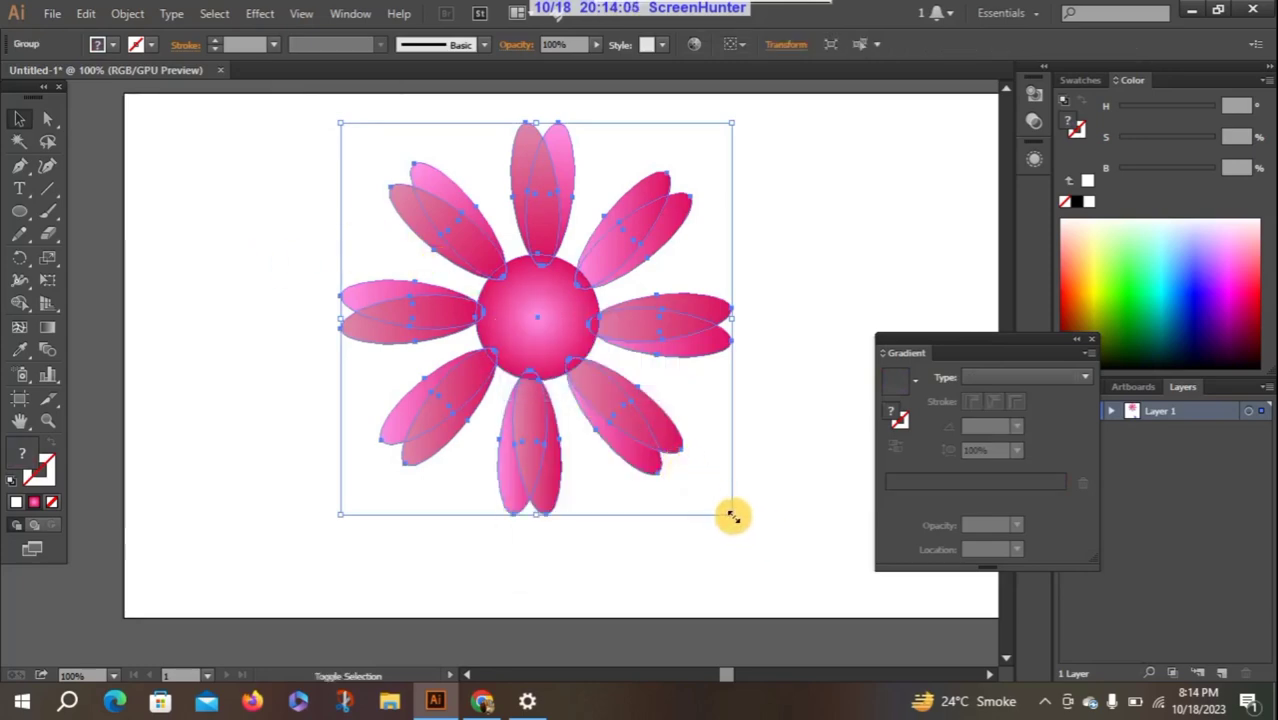
left_click_drag(733, 516, 501, 290)
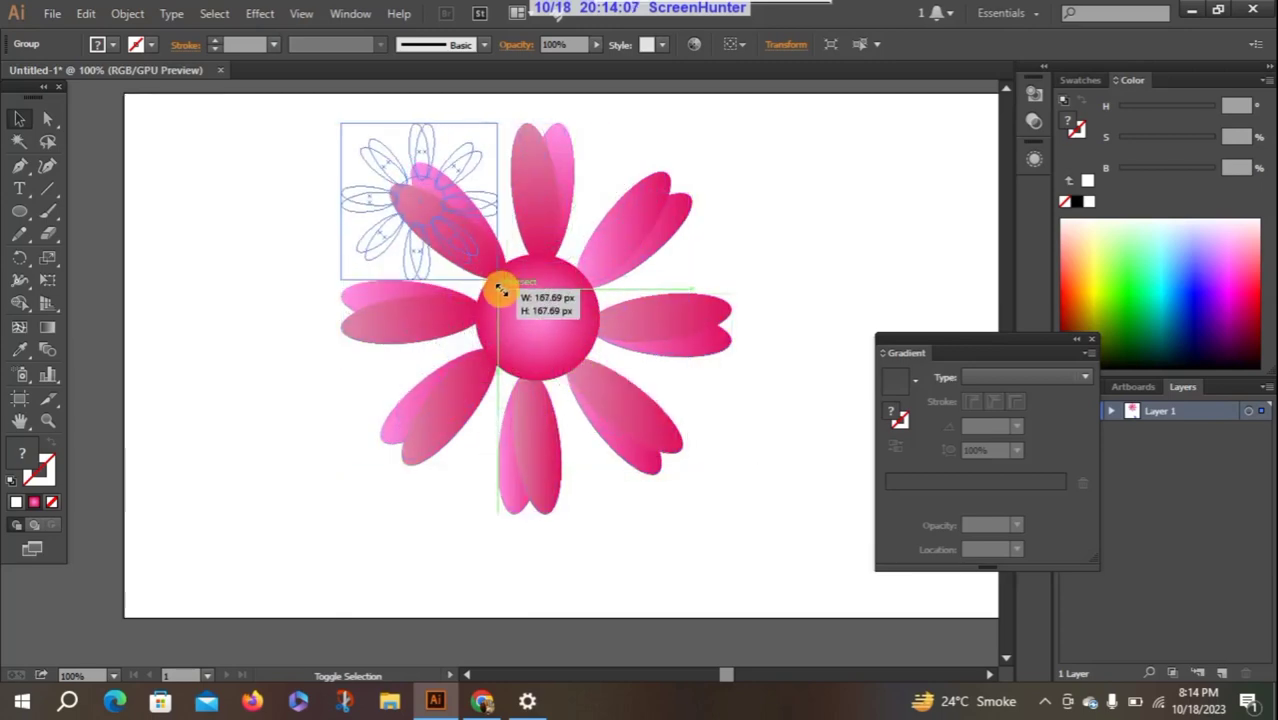
left_click_drag(501, 290, 460, 241)
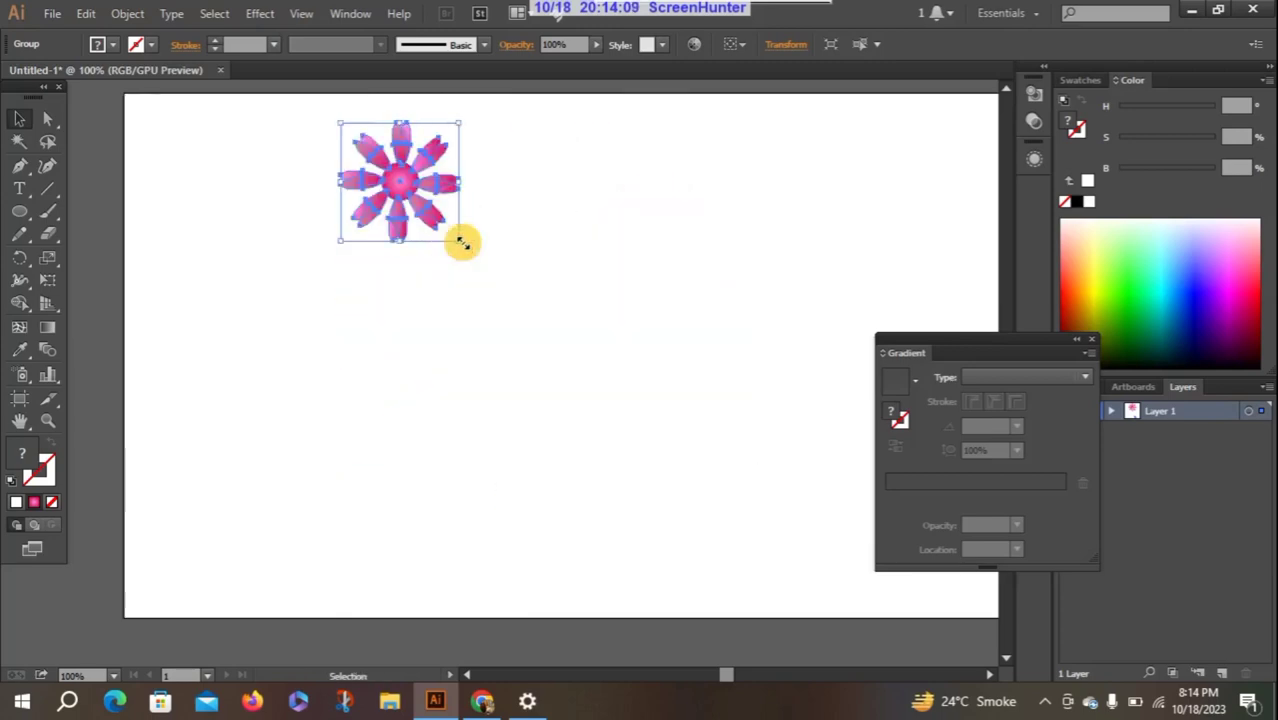
left_click(355, 287)
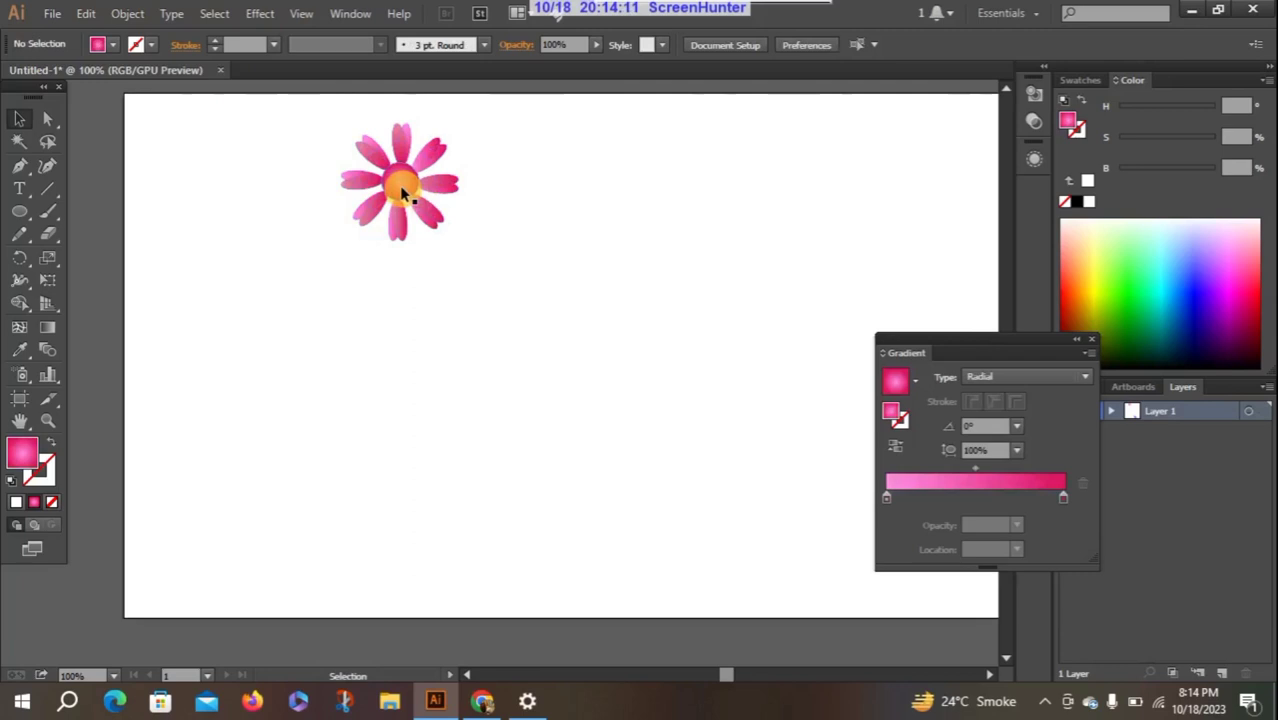
- Alt-drag copies of the flower and repeat with Ctrl+D to build a row of six
left_click_drag(401, 191, 551, 192)
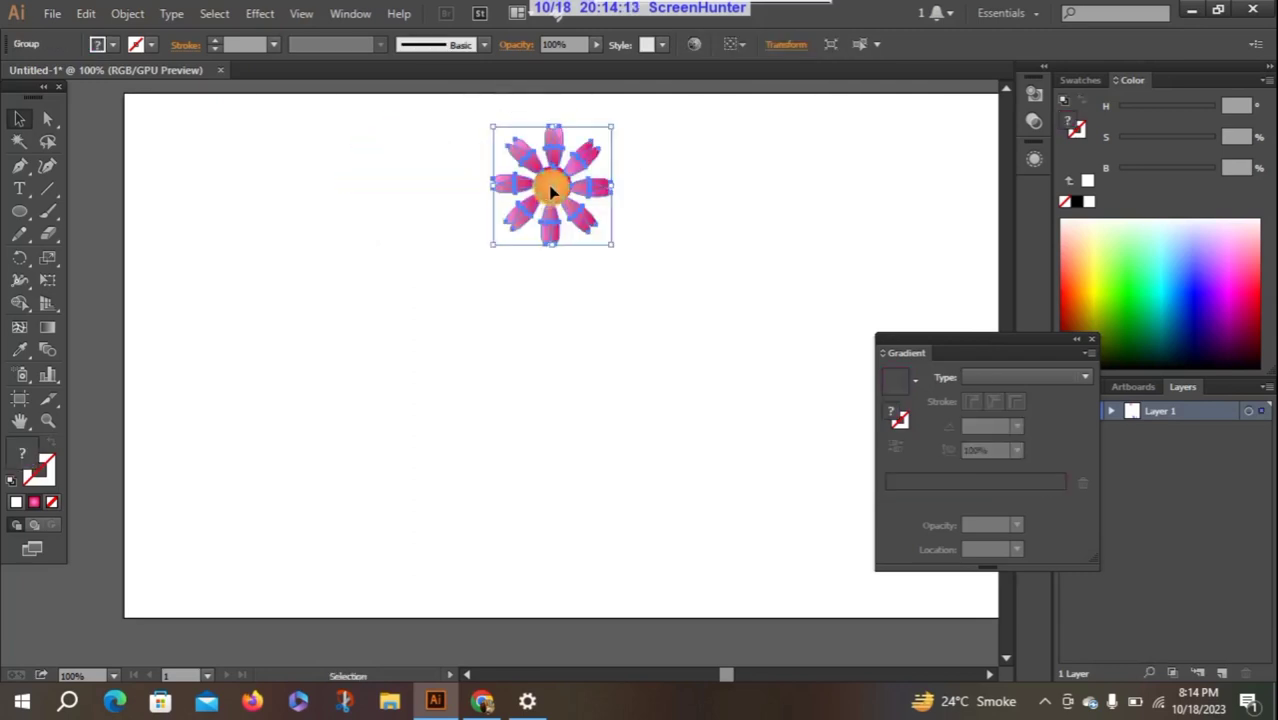
left_click_drag(550, 190, 190, 165)
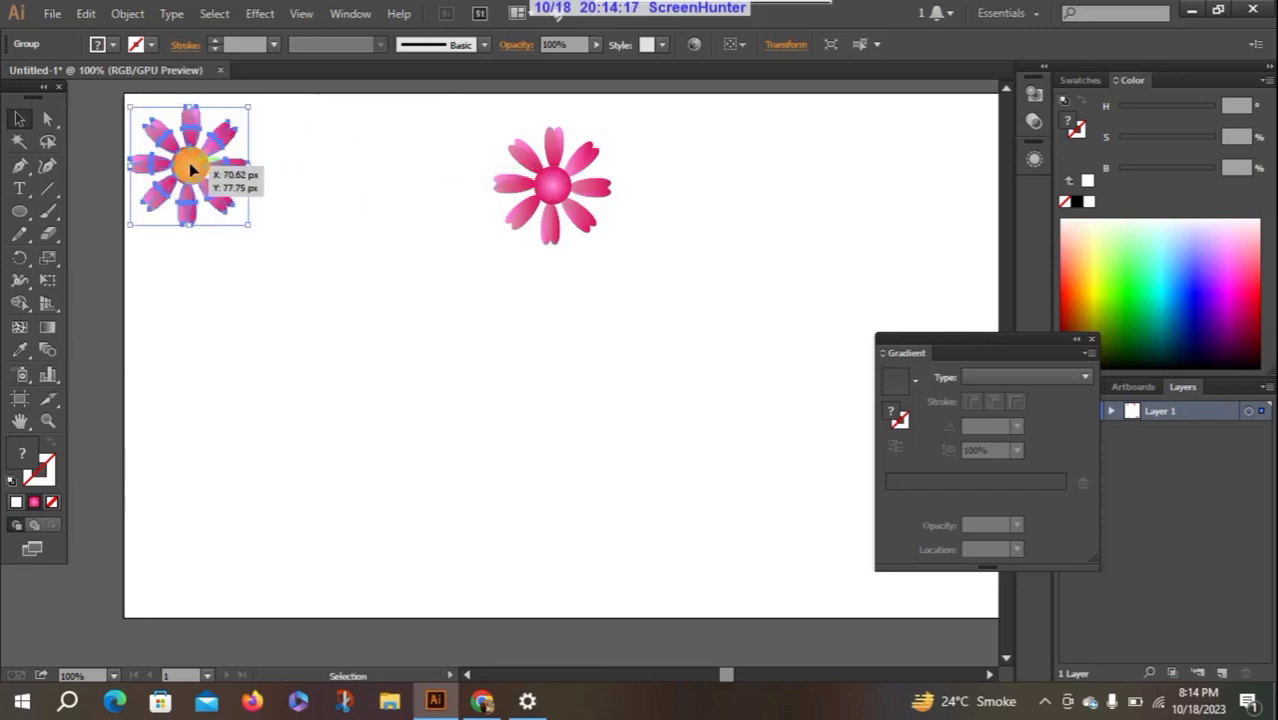
mouse_move(560, 199)
left_mouse_down()
mouse_move(338, 170)
mouse_move(481, 168)
left_mouse_up()
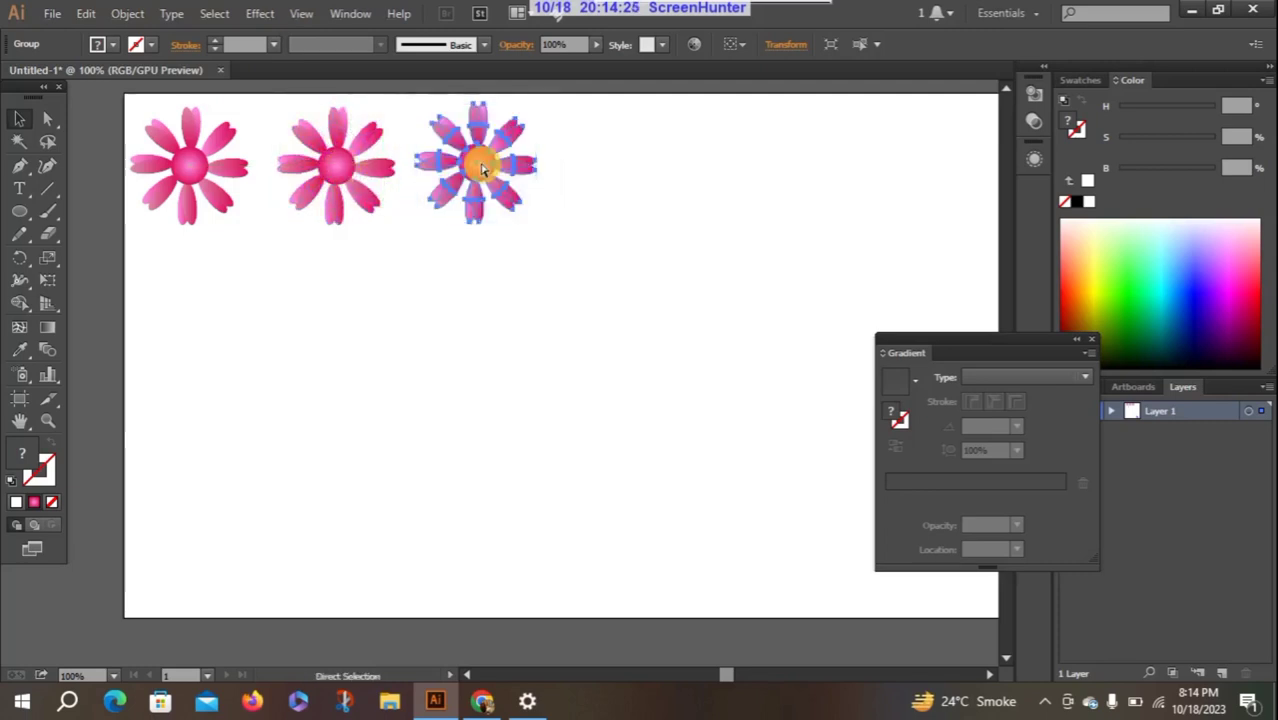
key("ctrl+d")
key("ctrl+d")
key("ctrl+d")
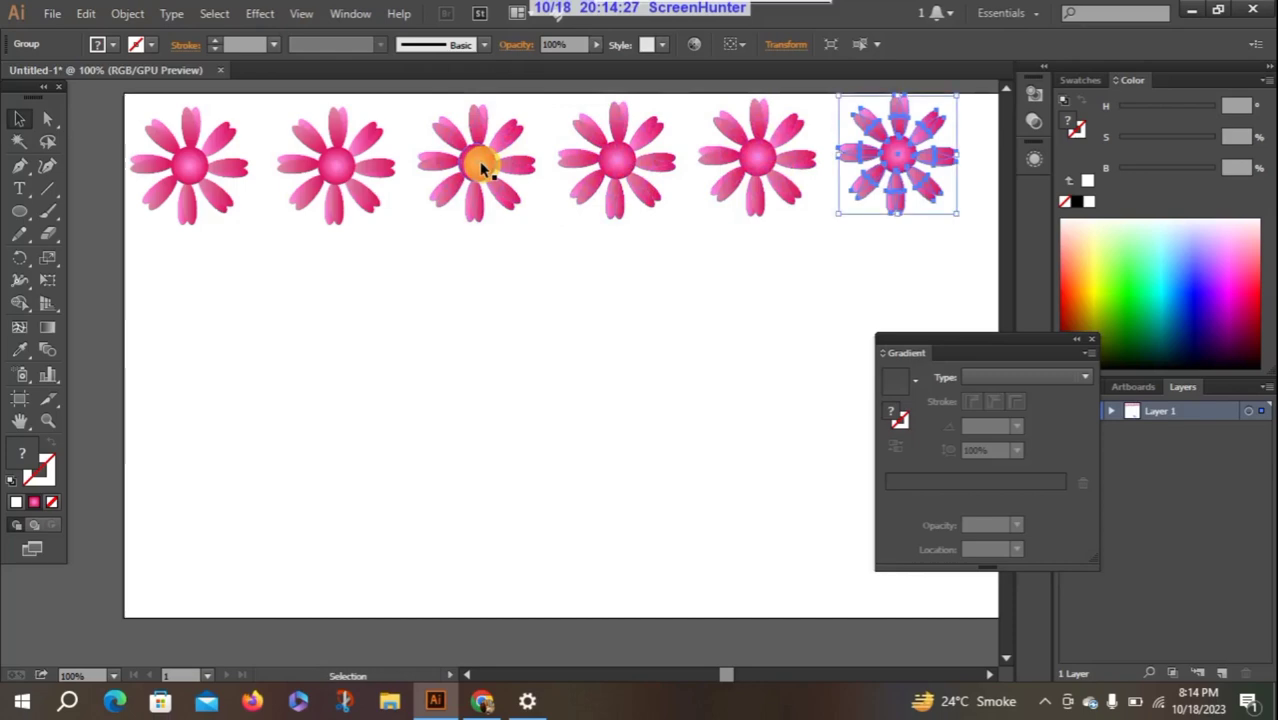
- Copy the flower row downward and repeat with Ctrl+D for four rows
left_click_drag(984, 241, 134, 106)
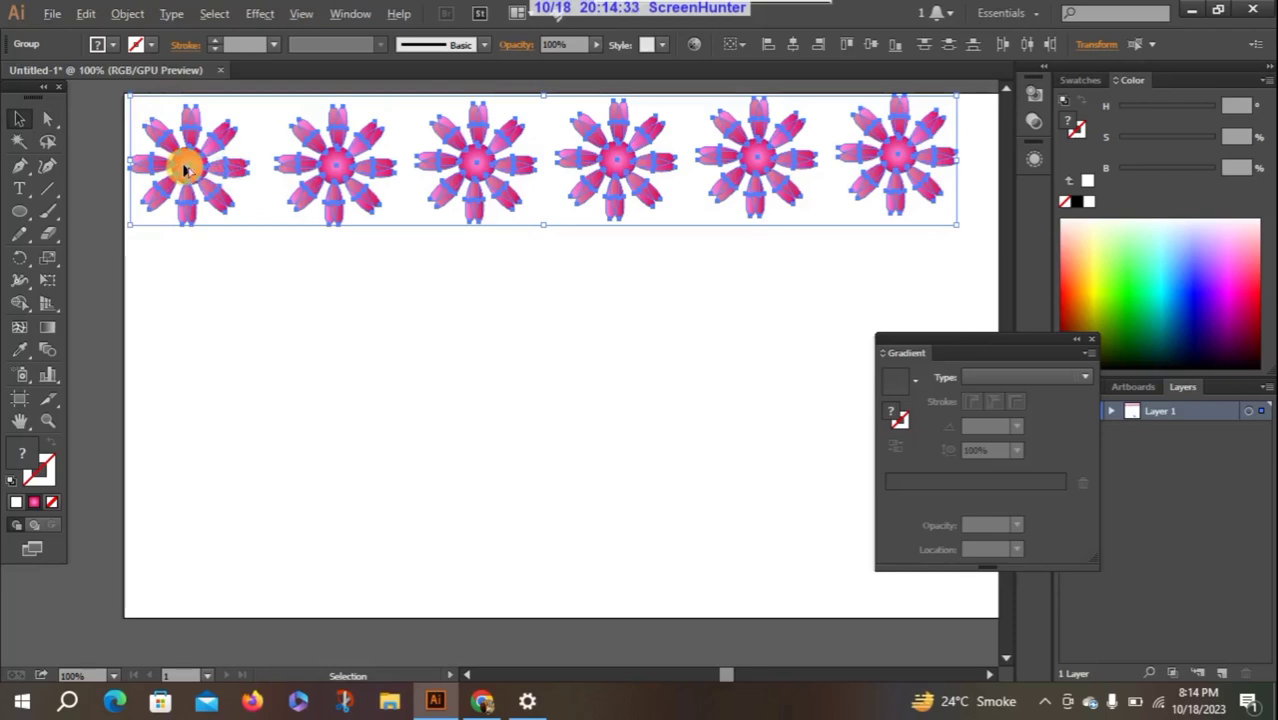
left_click_drag(185, 170, 177, 290)
key("a")
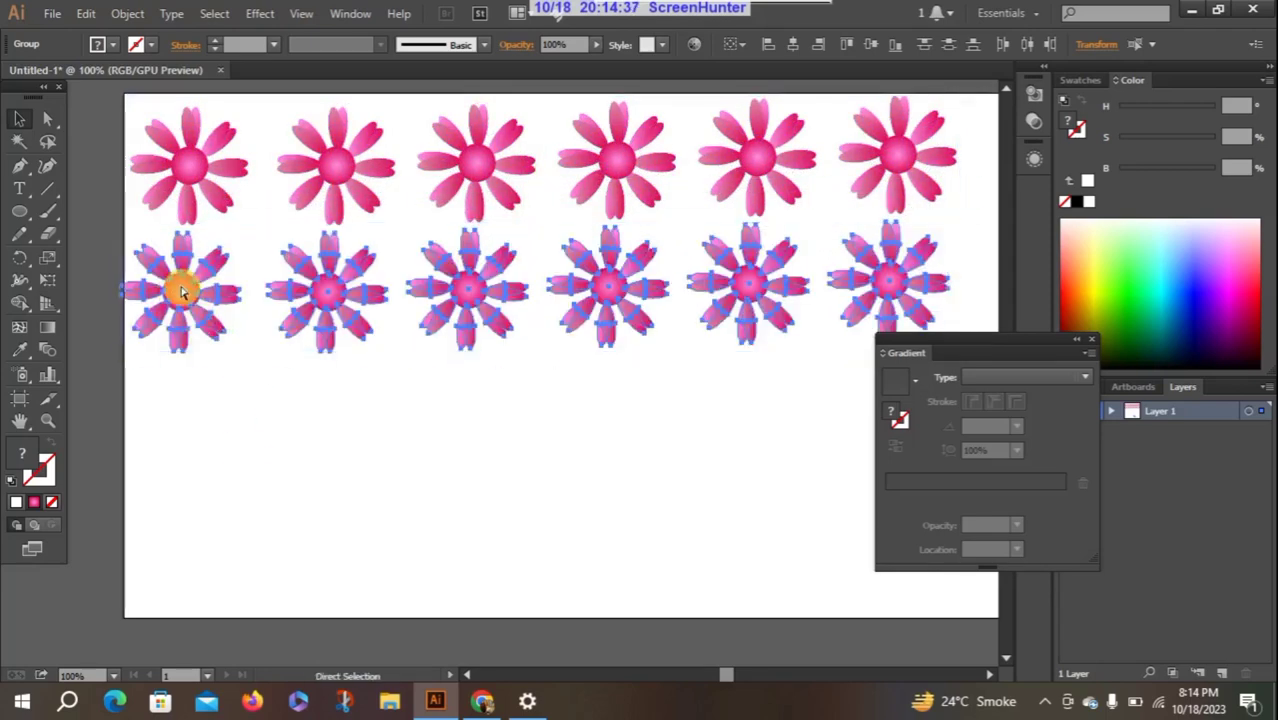
key("ctrl+d")
key("ctrl+d")
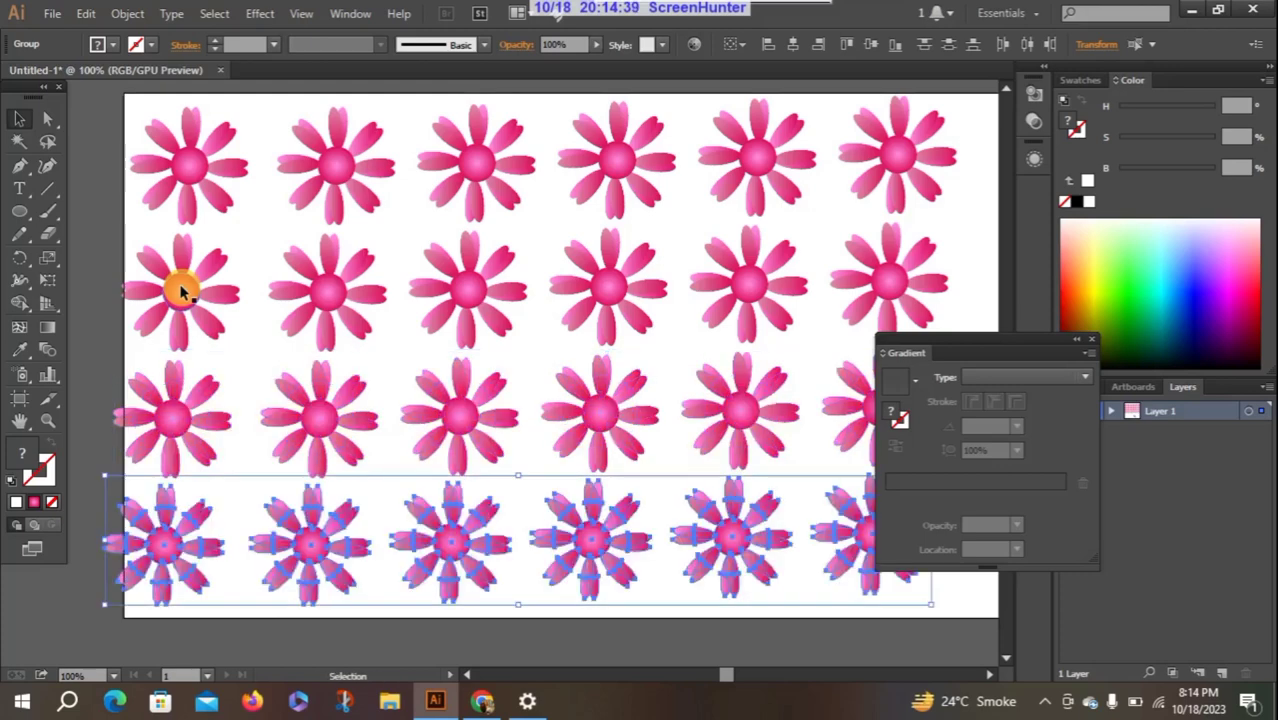
- Dock the Gradient panel, collapse the side panel columns, and deselect
mouse_move(1025, 343)
left_mouse_down()
mouse_move(1190, 487)
mouse_move(1268, 90)
left_mouse_up()
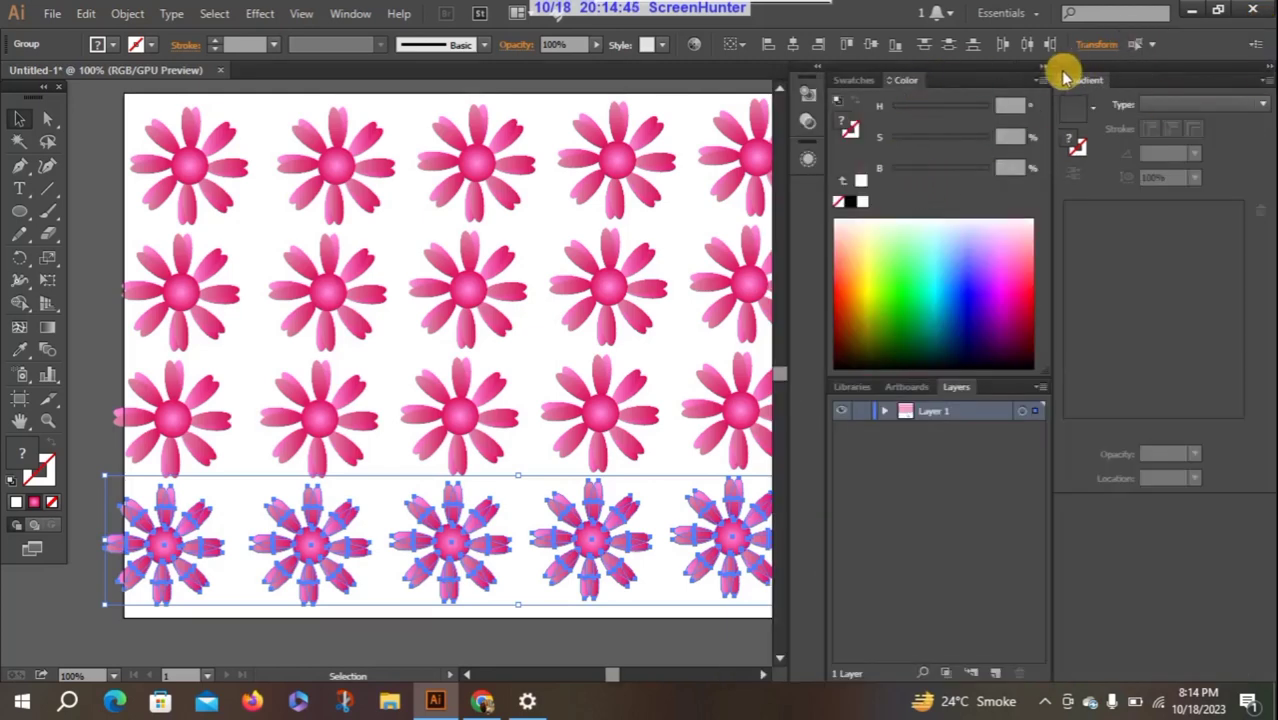
left_click(1040, 72)
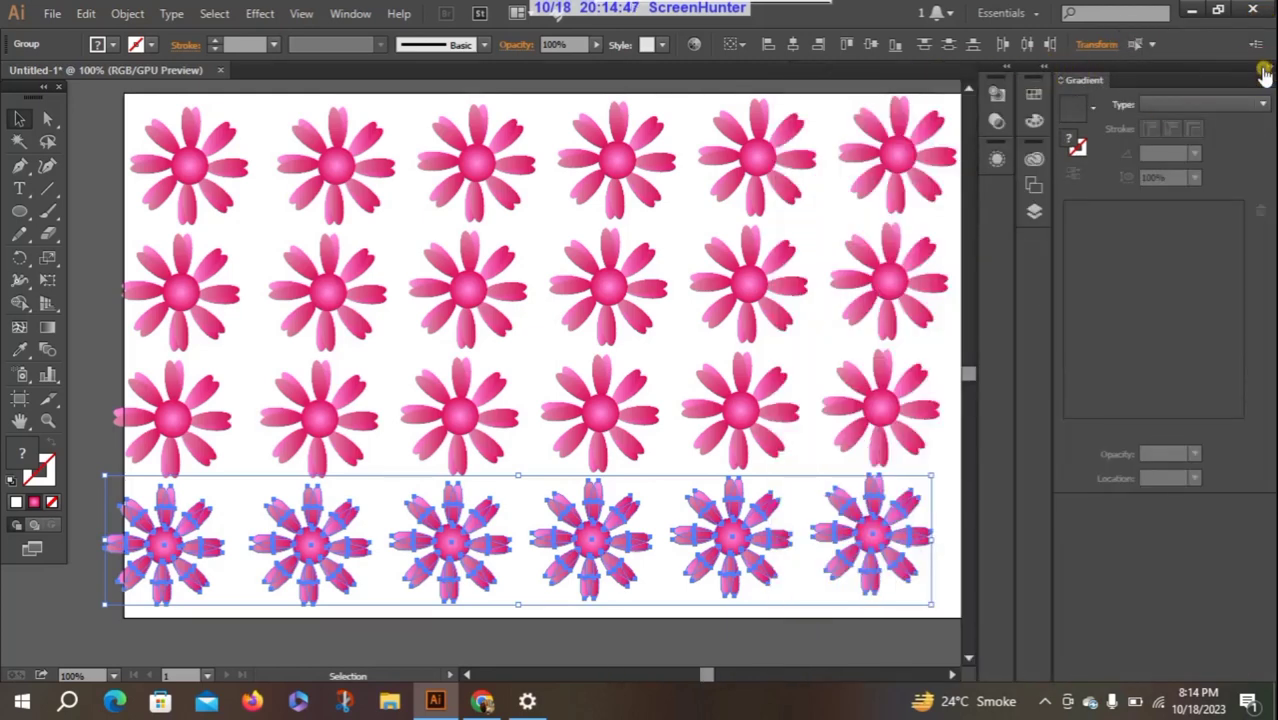
left_click(1264, 72)
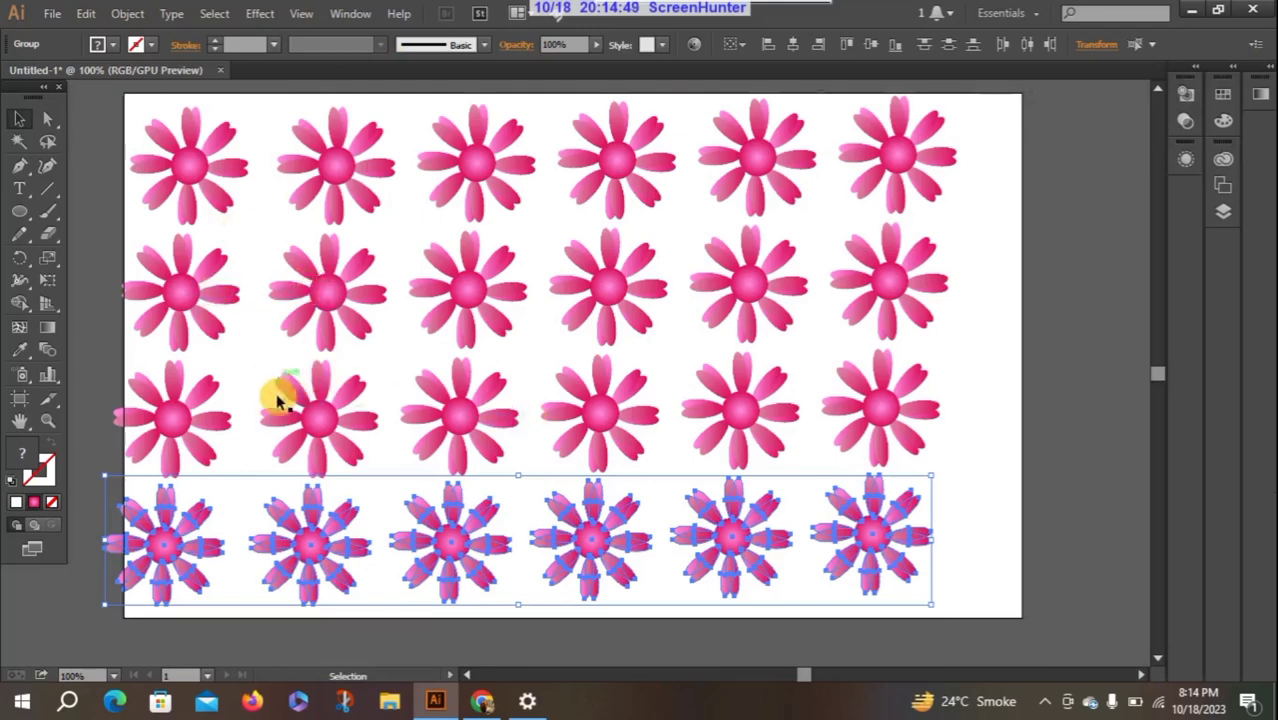
left_click(962, 384)
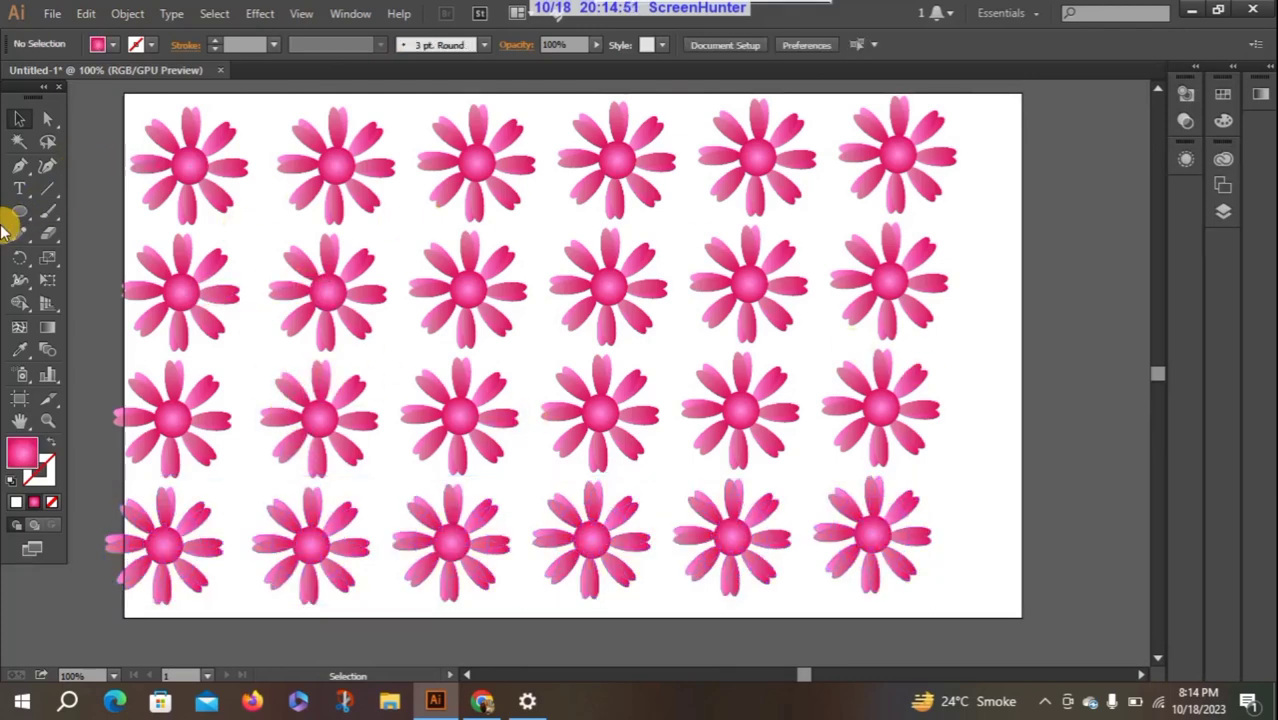
- Marquee-select all the flowers and group them
left_click_drag(128, 110, 1001, 594)
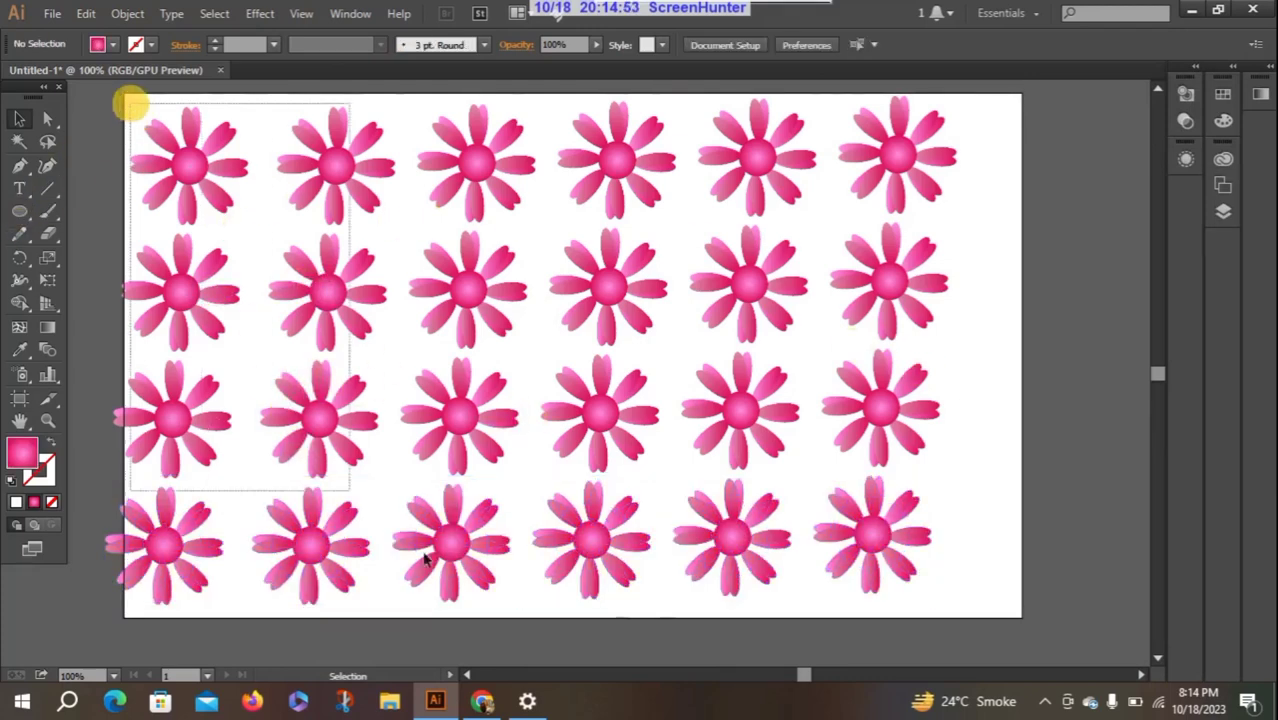
right_click(452, 218)
left_click(540, 314)
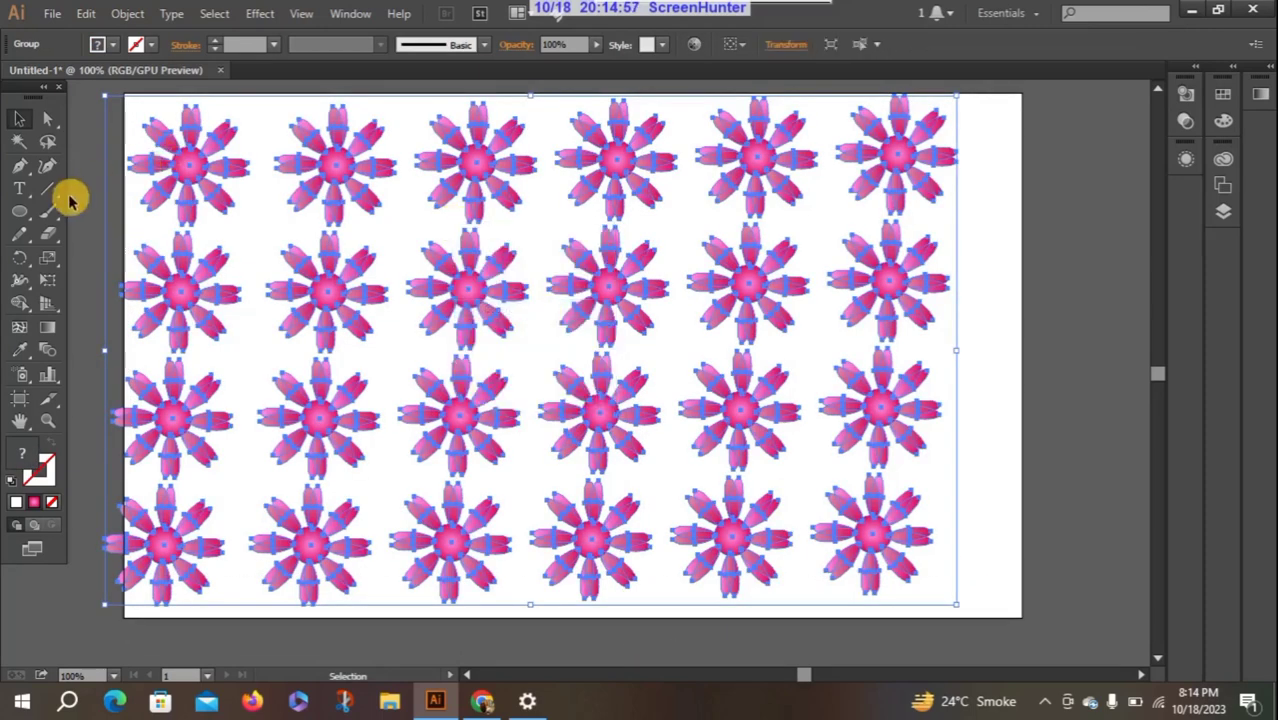
- Draw a large ellipse across the middle rows of flowers
left_click(19, 211)
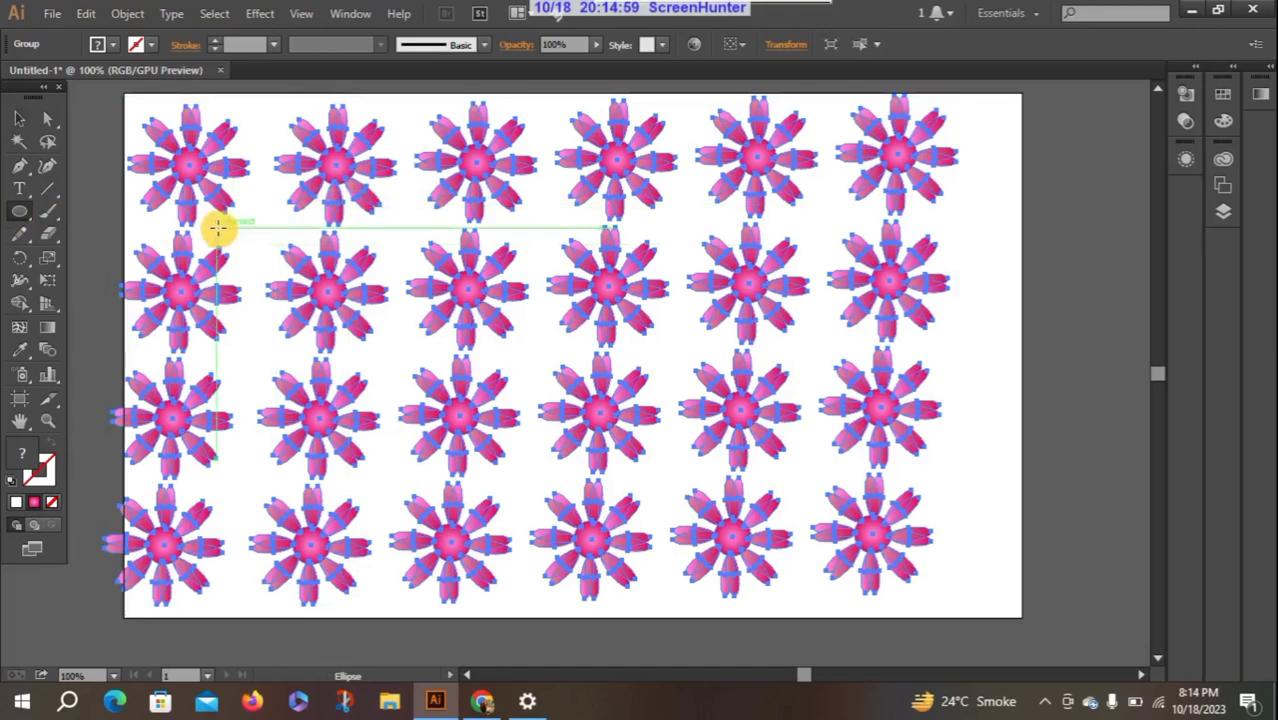
left_click_drag(220, 228, 731, 409)
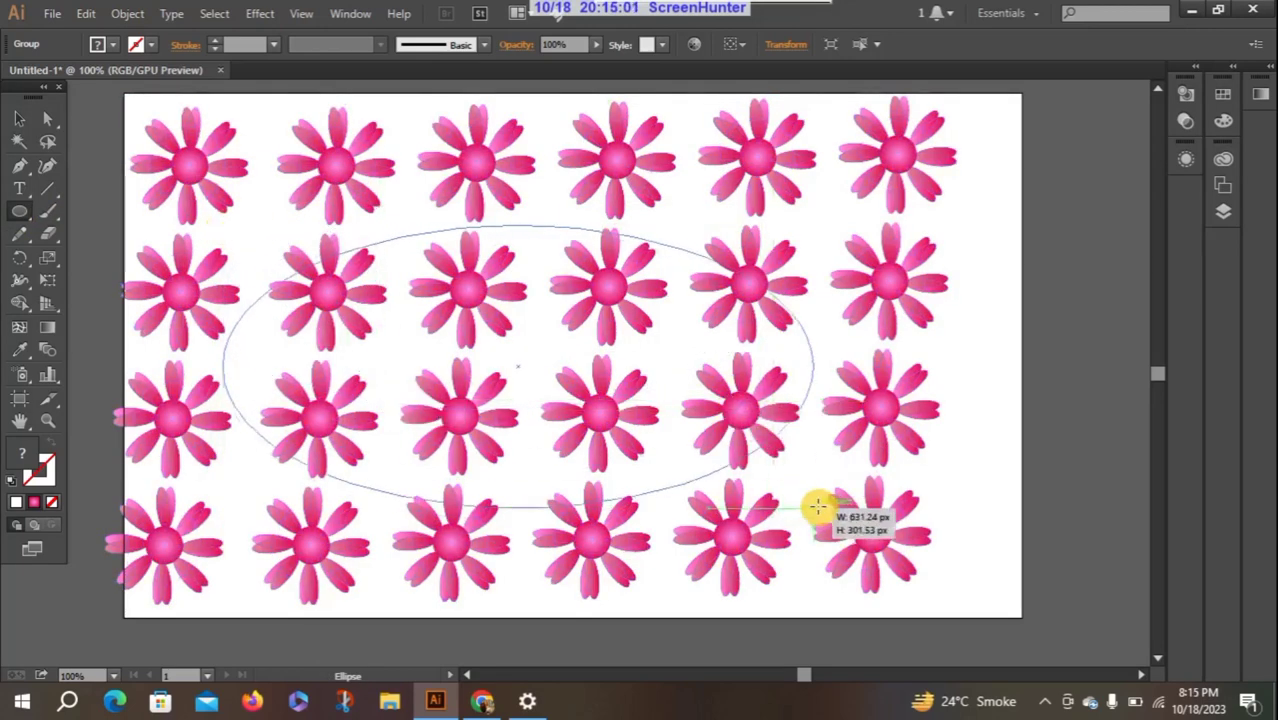
left_click_drag(731, 409, 876, 537)
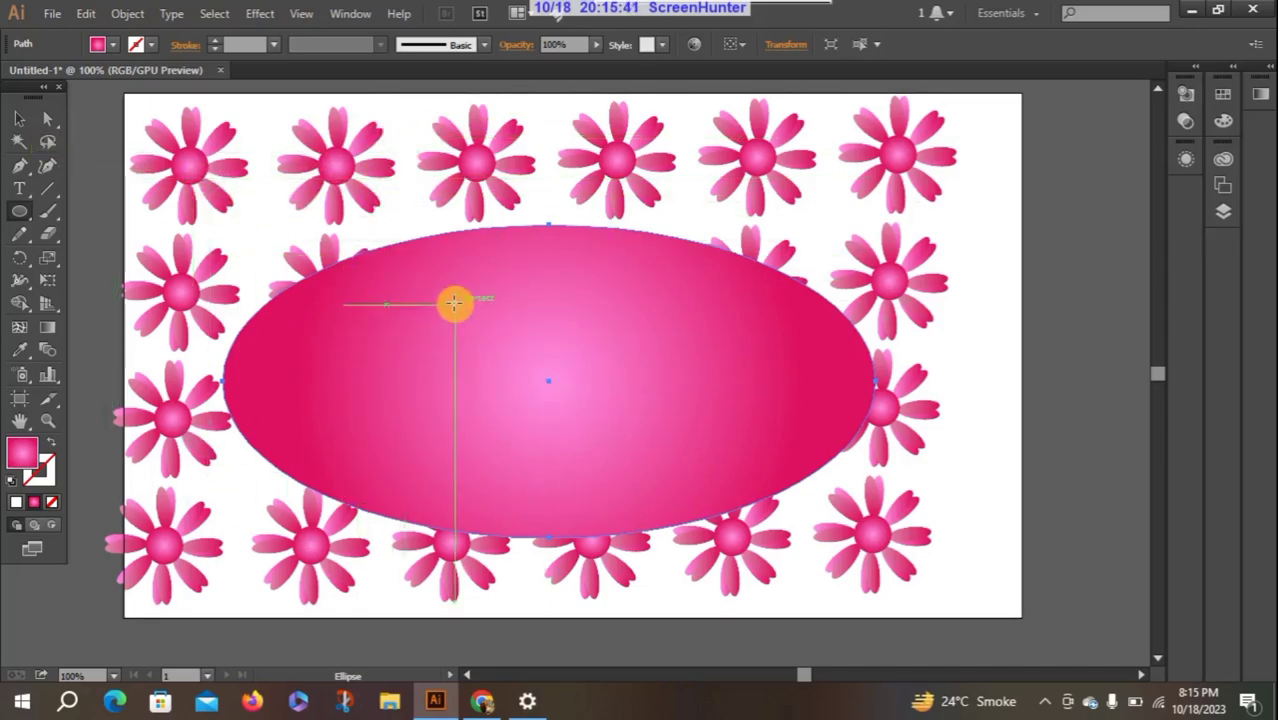
- Select the ellipse with the flower group and make a clipping mask from them
left_click(19, 118)
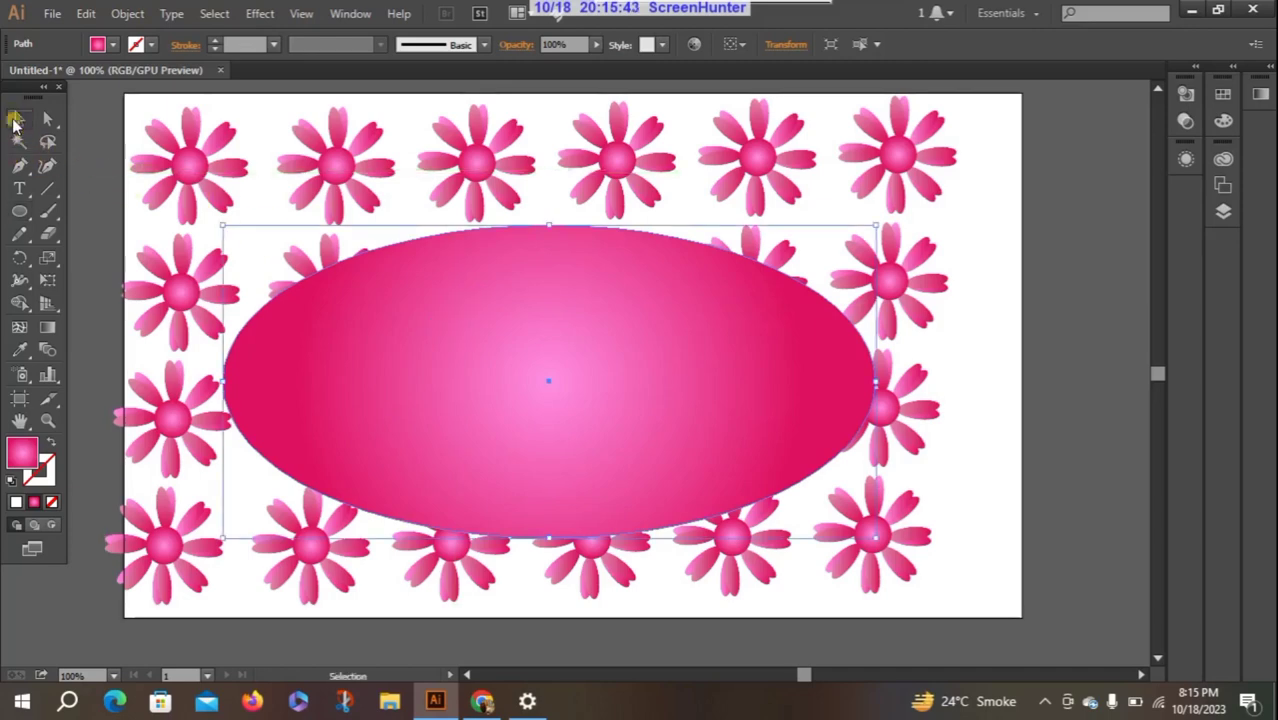
mouse_move(136, 96)
left_mouse_down()
mouse_move(755, 528)
mouse_move(935, 568)
left_mouse_up()
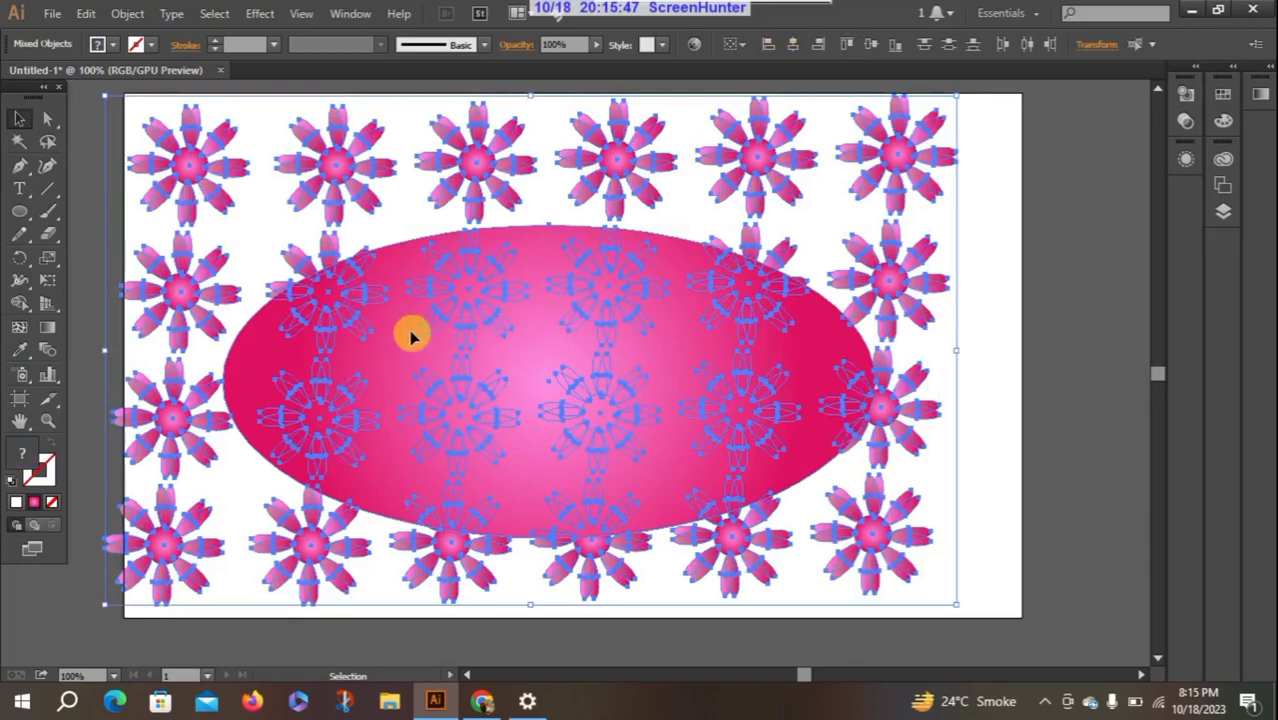
right_click(406, 272)
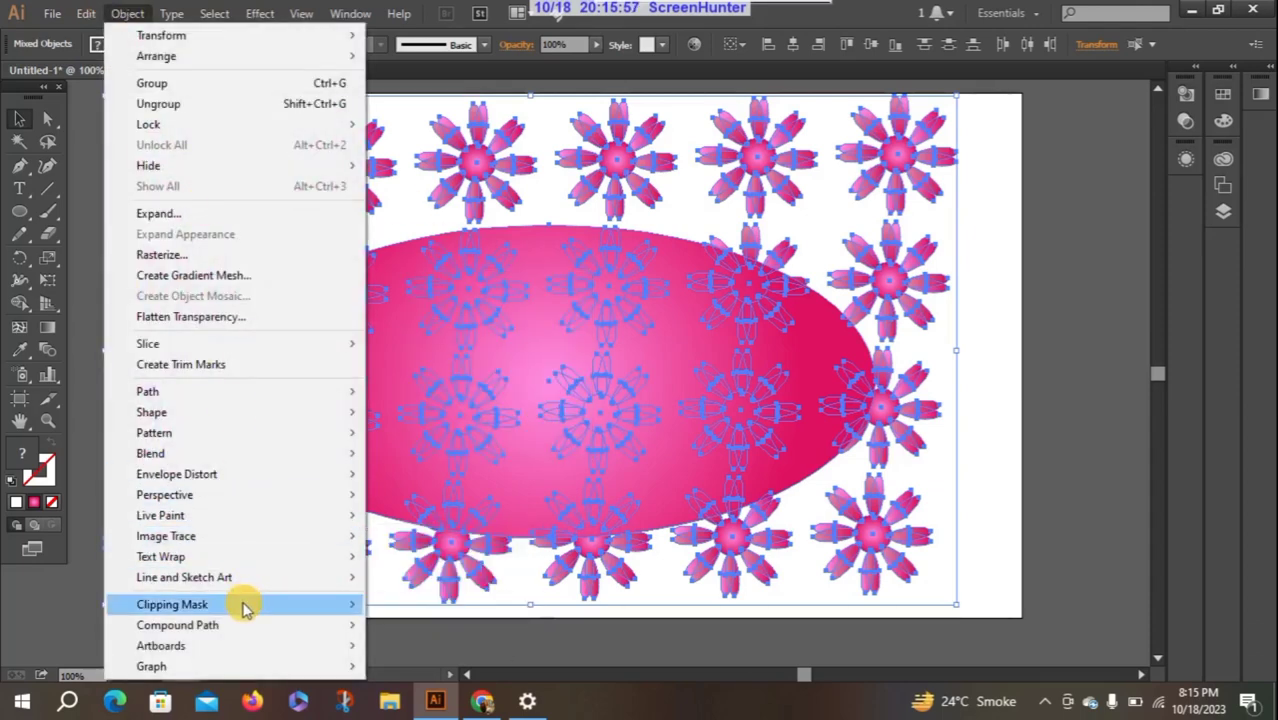
mouse_move(172, 604)
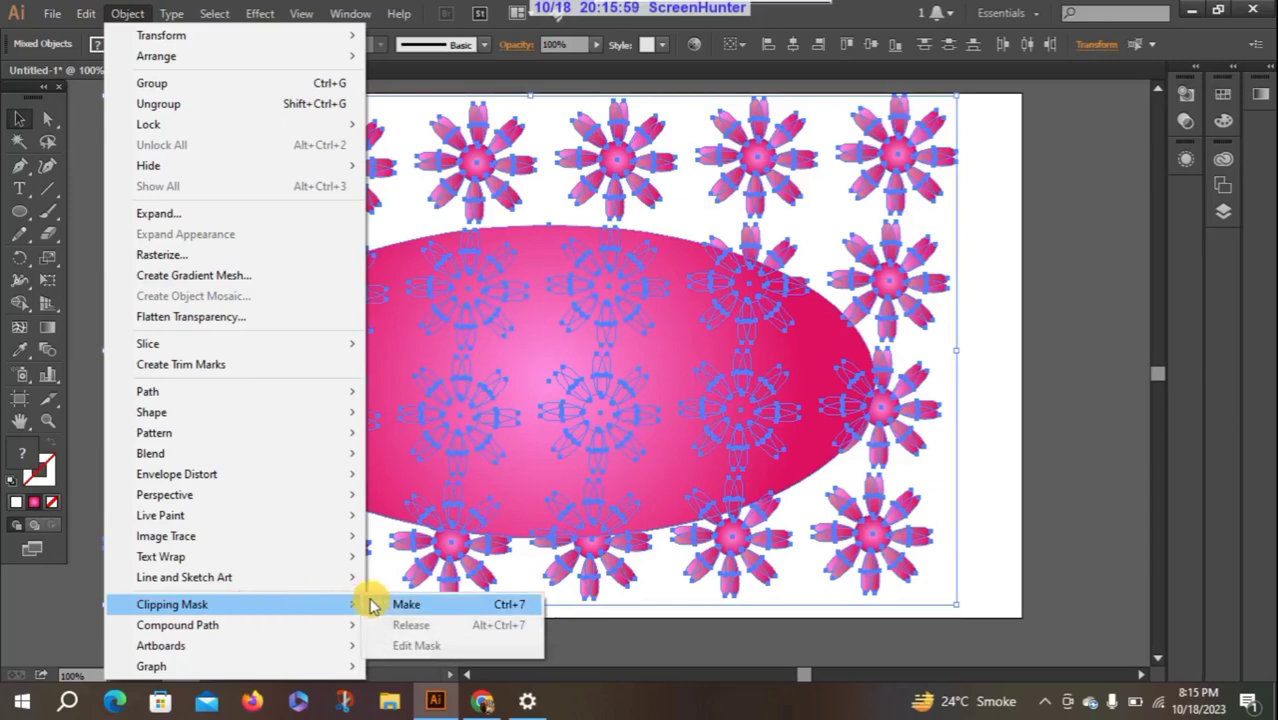
left_click(402, 604)
left_click(597, 414)
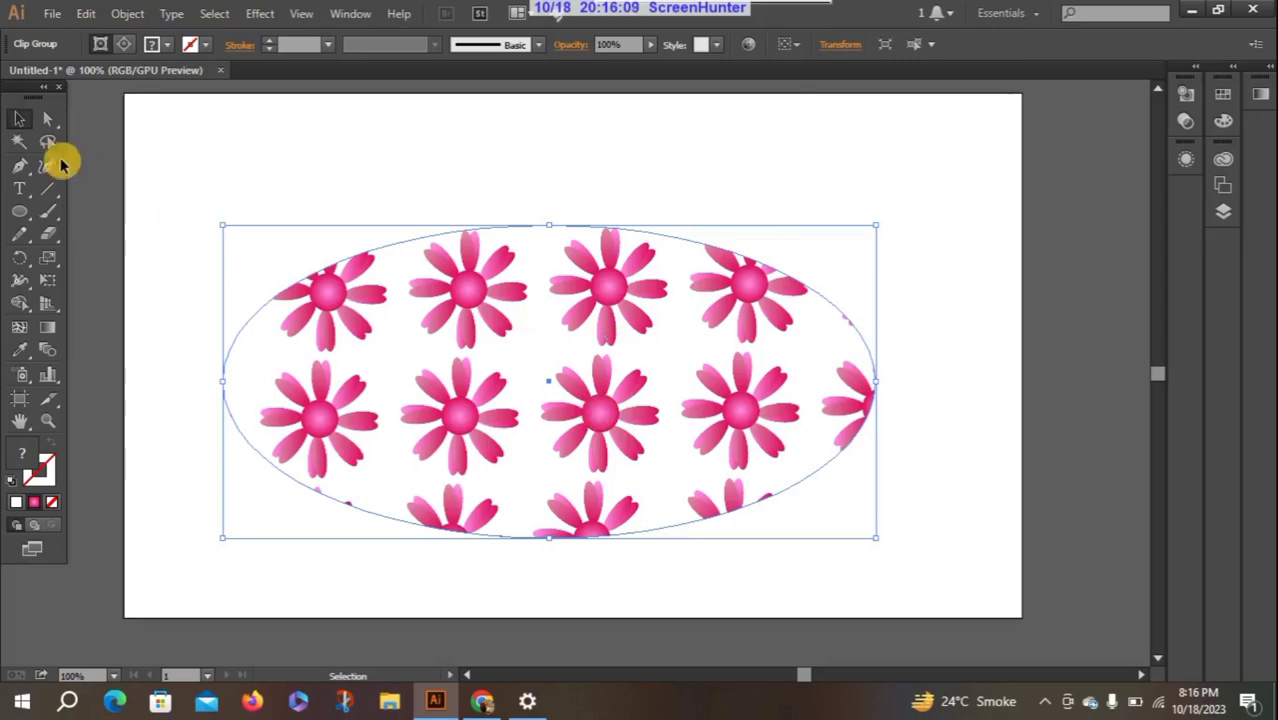
left_click_drag(416, 325, 420, 245)
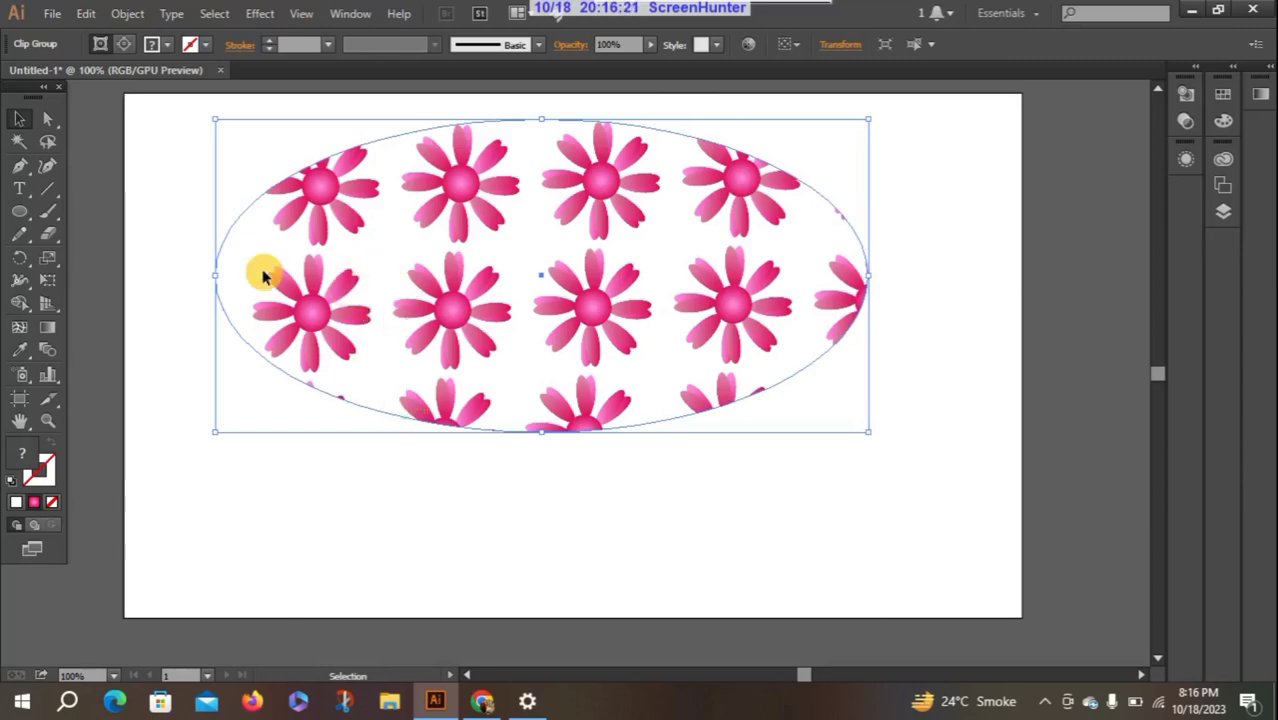
left_click_drag(248, 208, 277, 313)
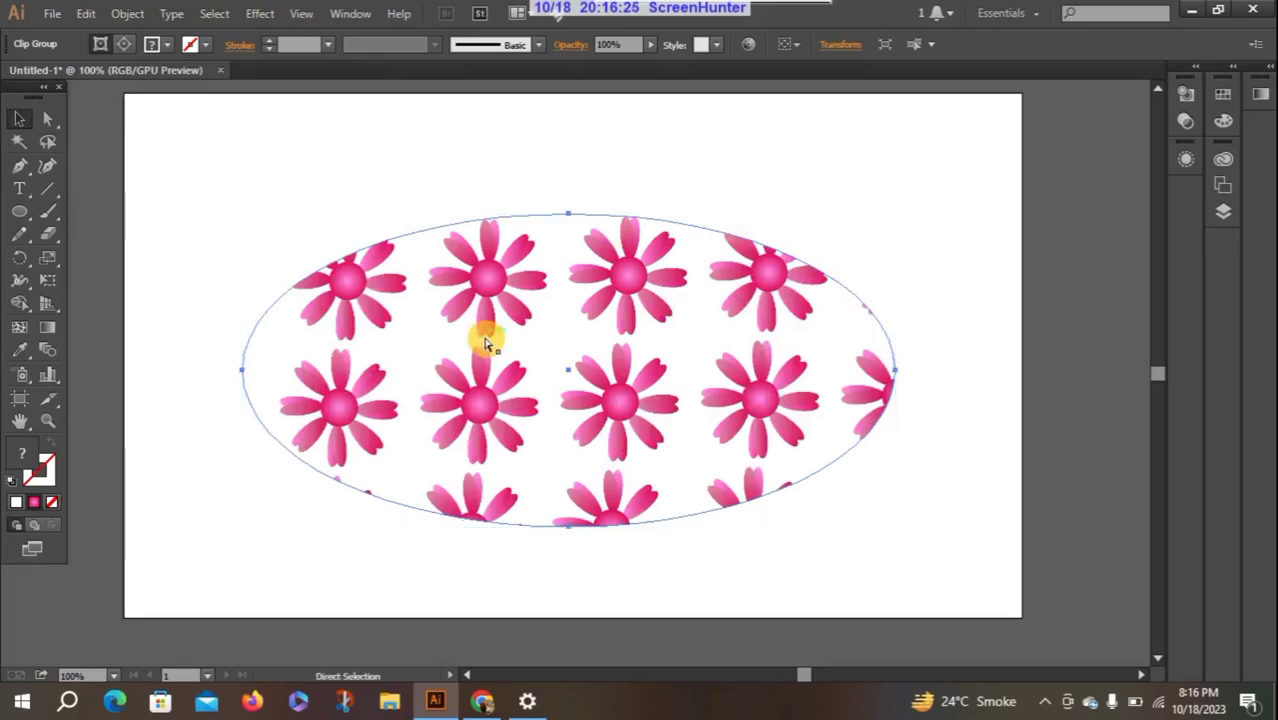
key("ctrl+z")
key("ctrl+z")
key("ctrl+z")
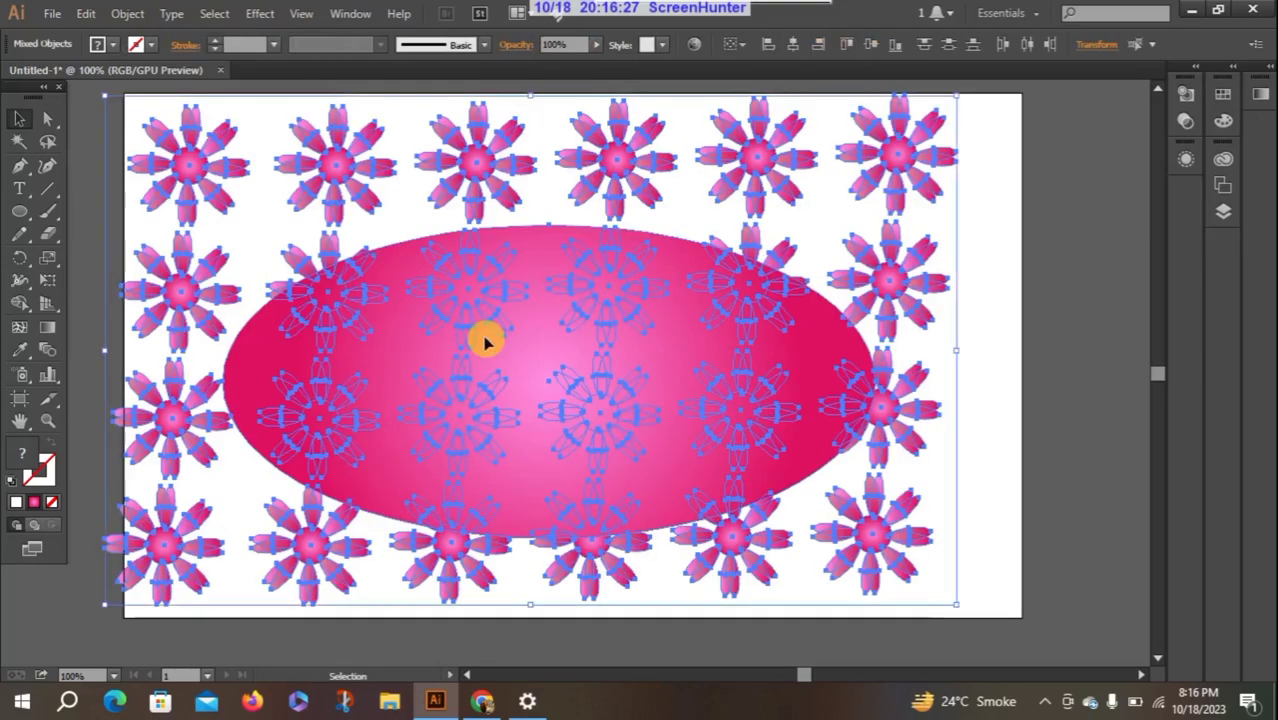
right_click(400, 273)
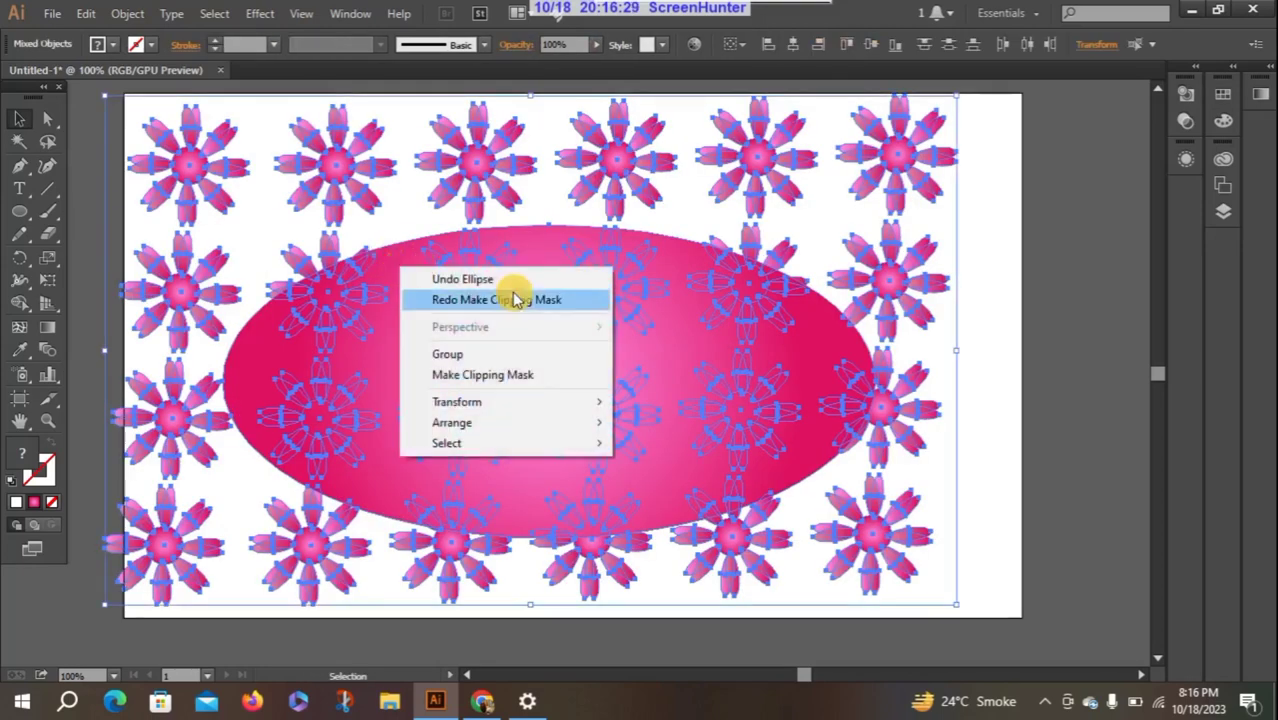
left_click(514, 387)
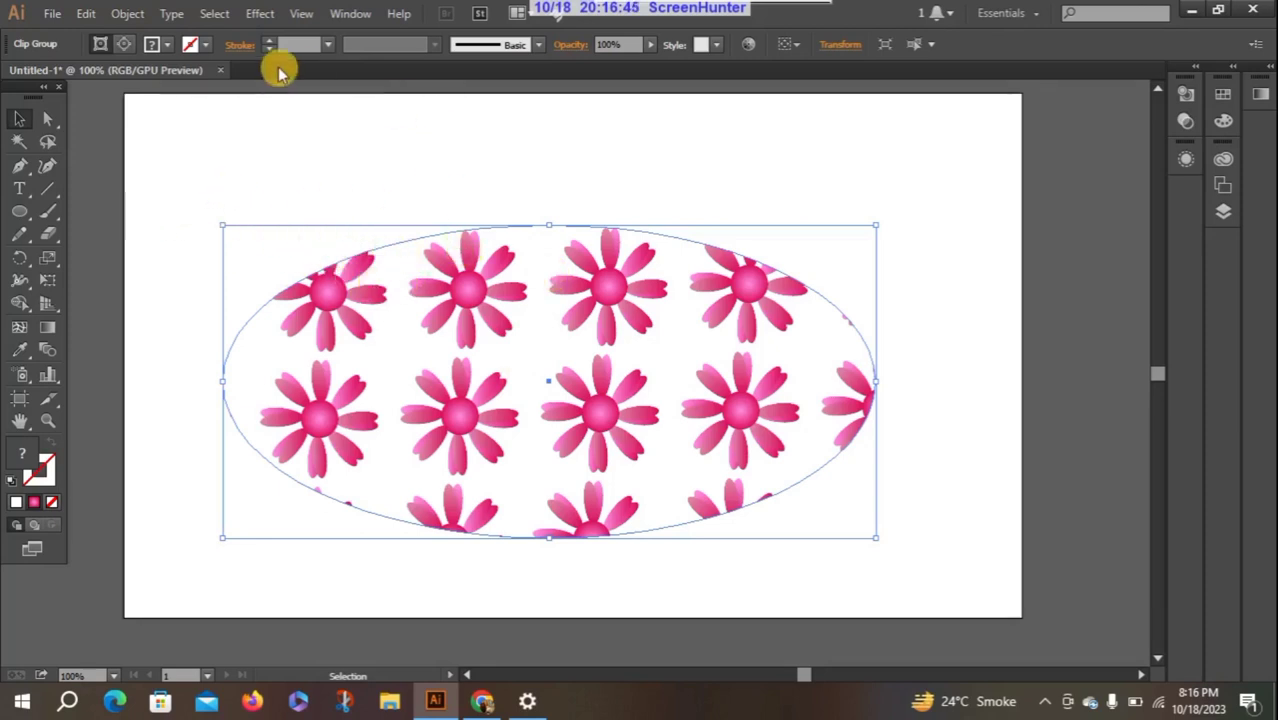
left_click(51, 13)
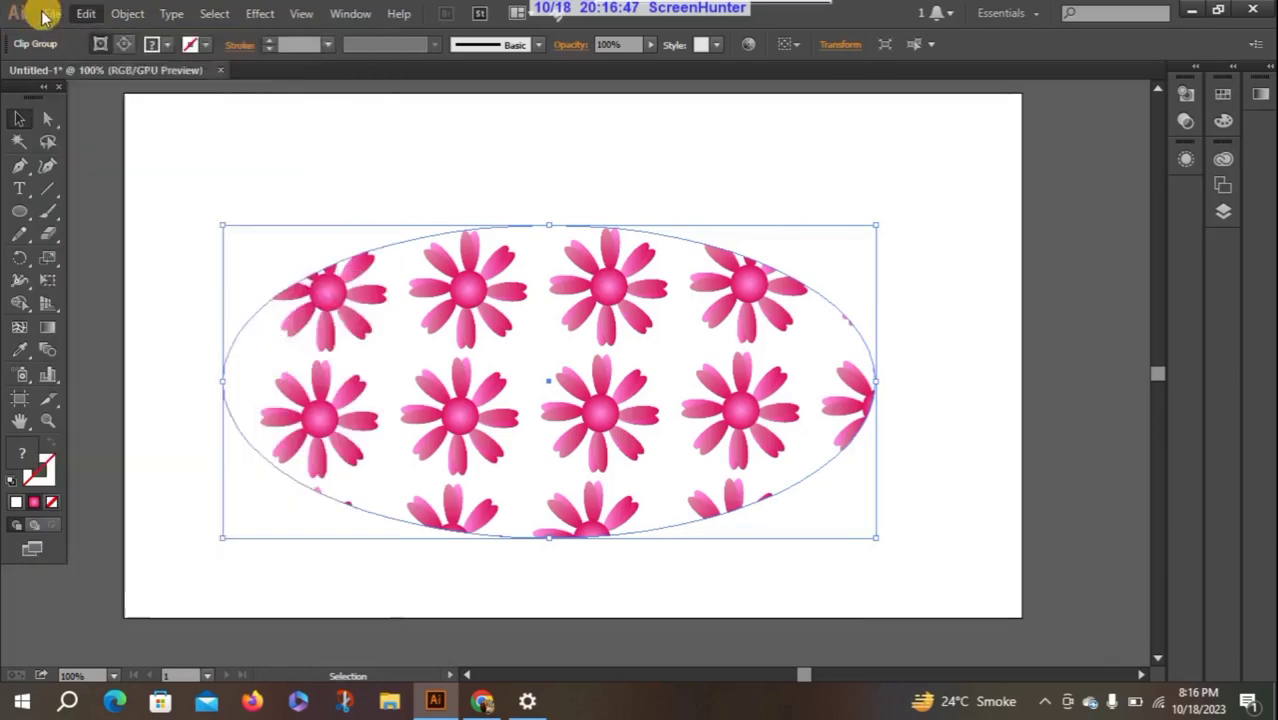
left_click(51, 13)
- Create a new blank document and place the sunset photo 1048232144.jpg
left_click(93, 38)
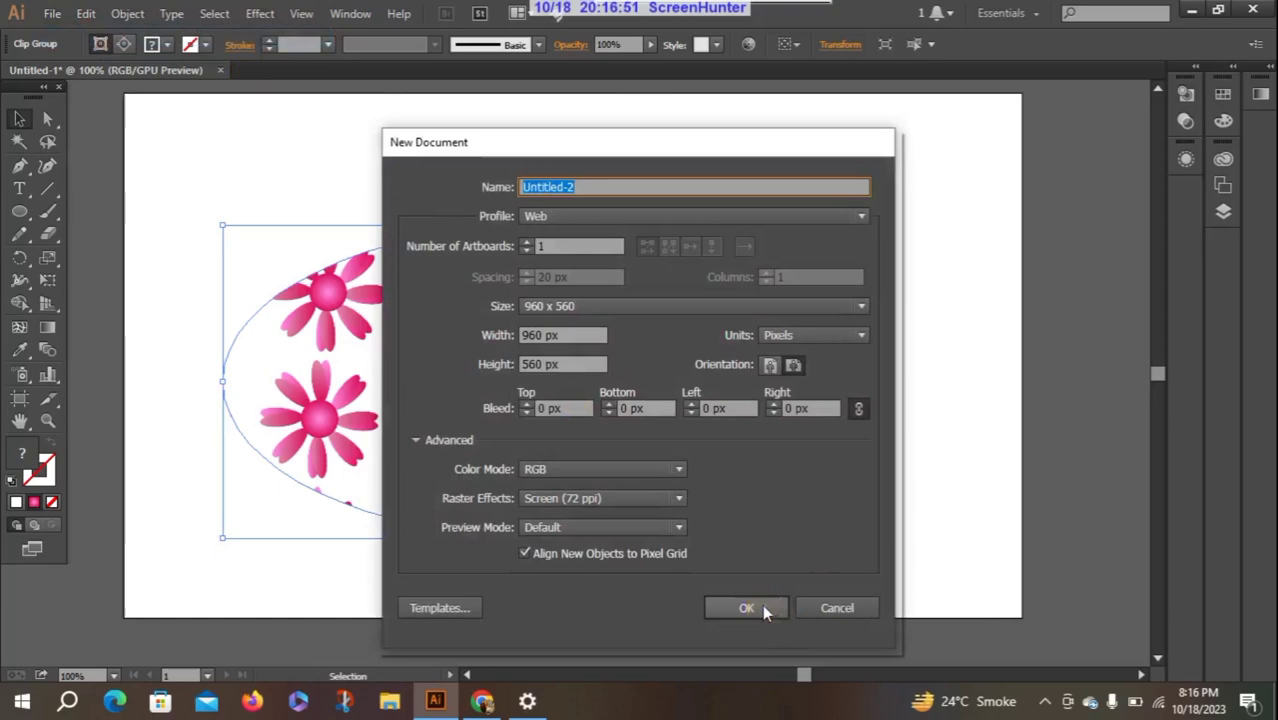
left_click(747, 608)
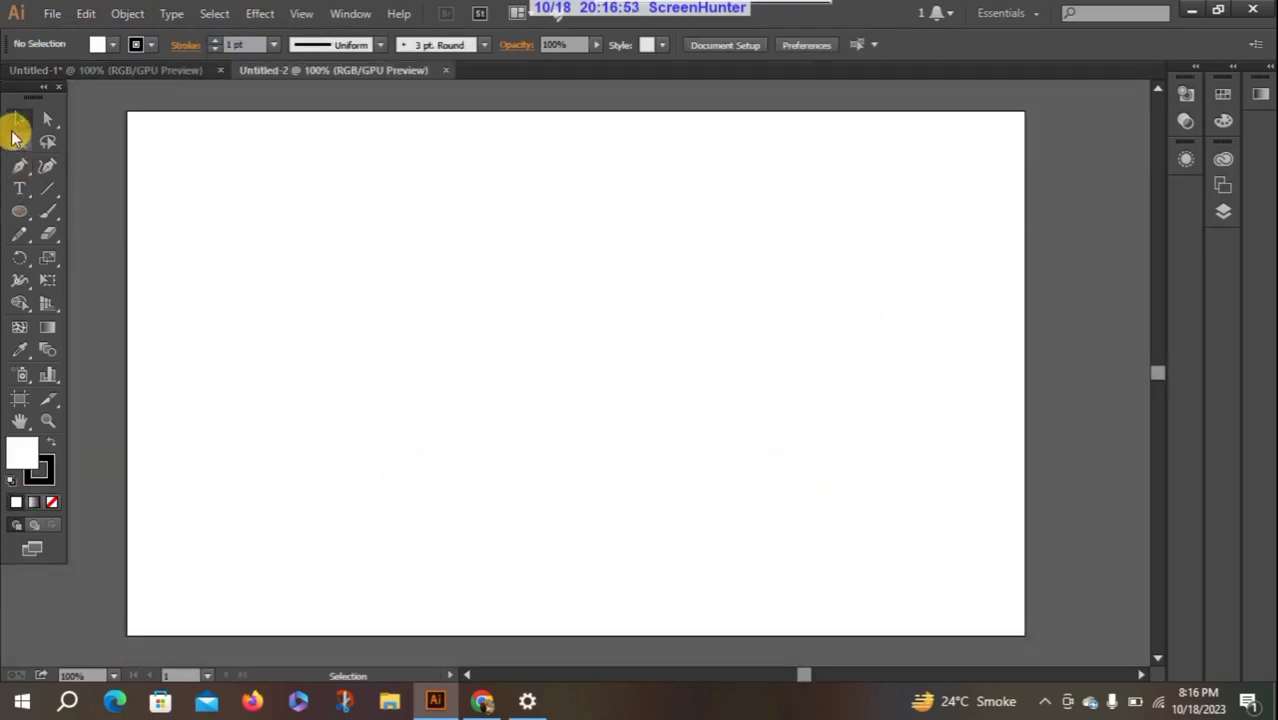
left_click(55, 16)
left_click(48, 15)
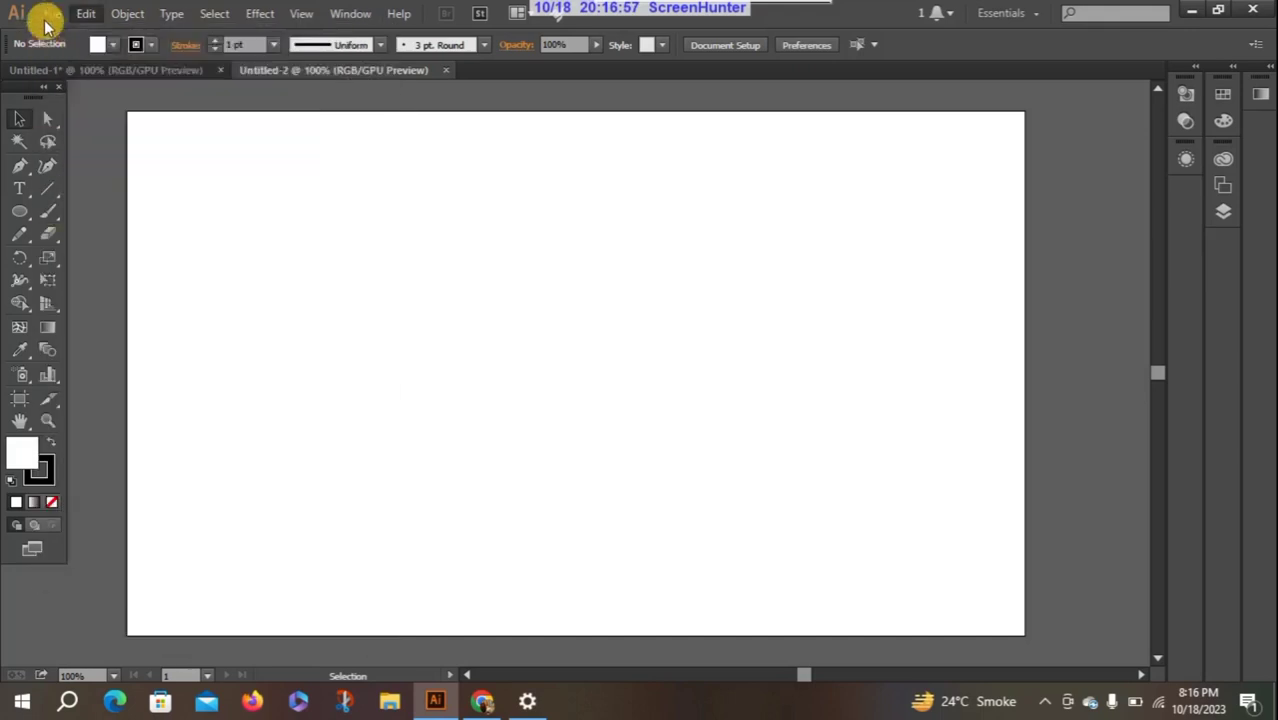
left_click(52, 14)
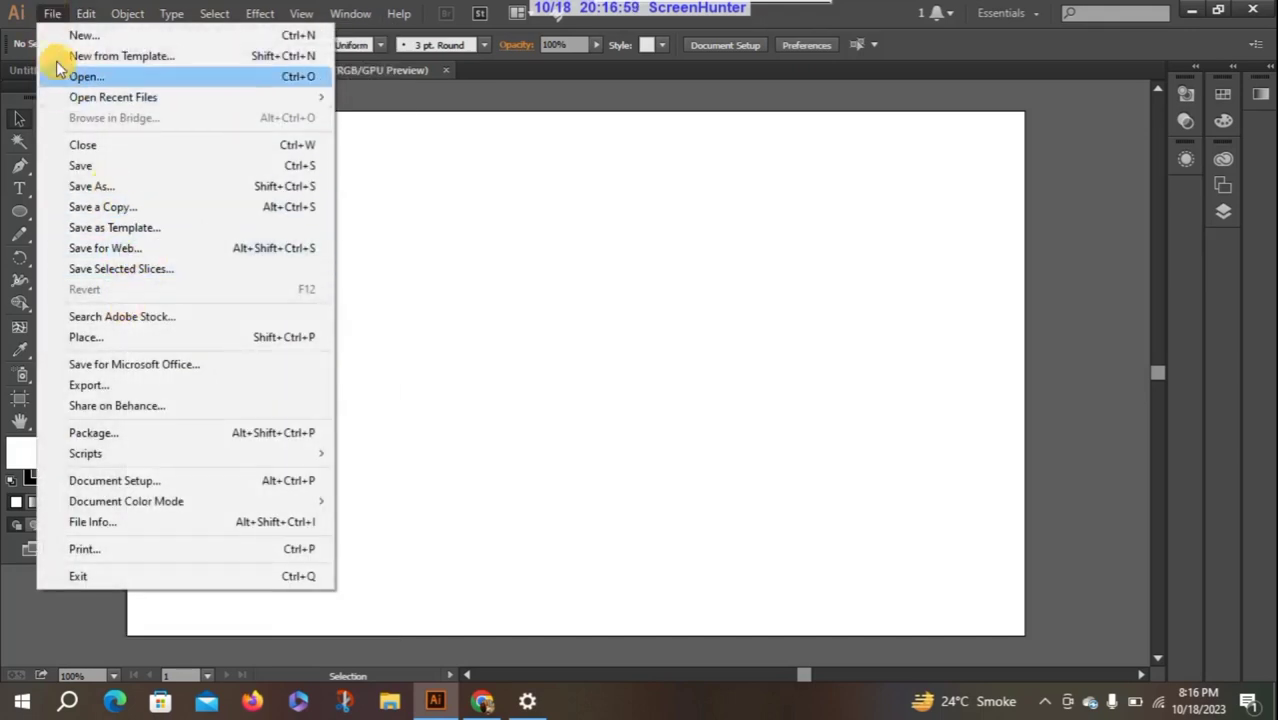
left_click(97, 337)
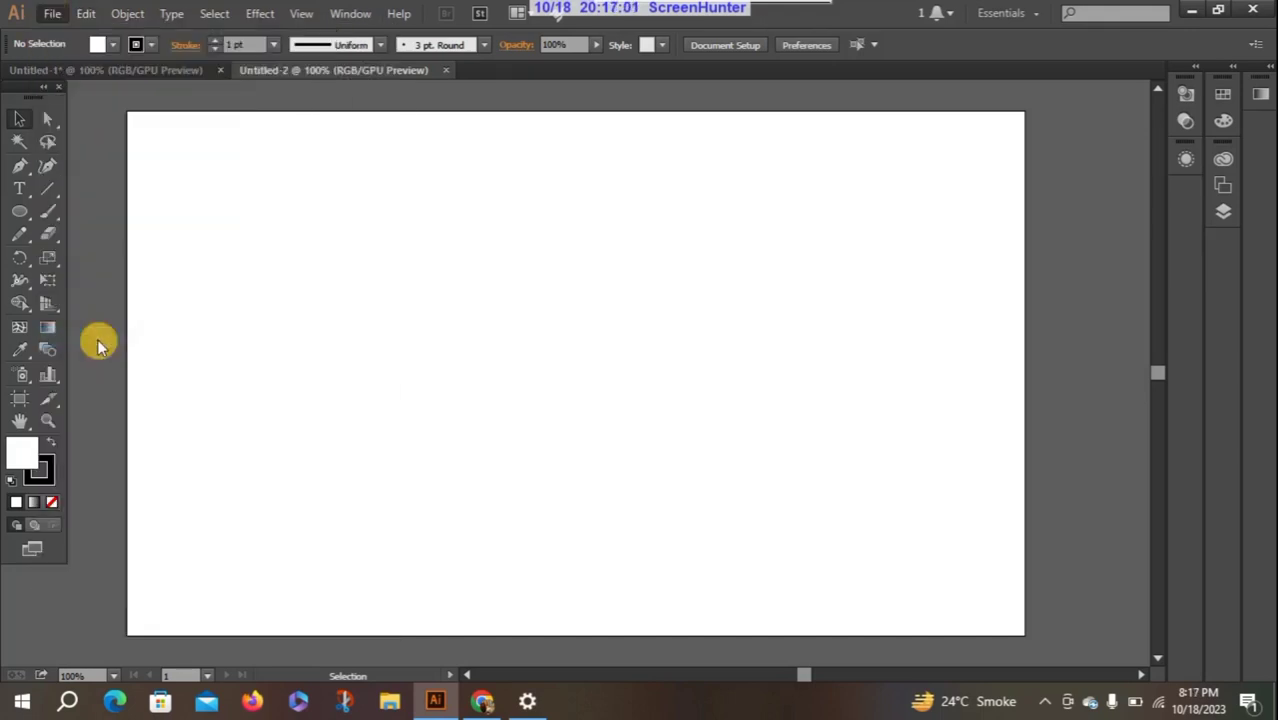
left_click(300, 138)
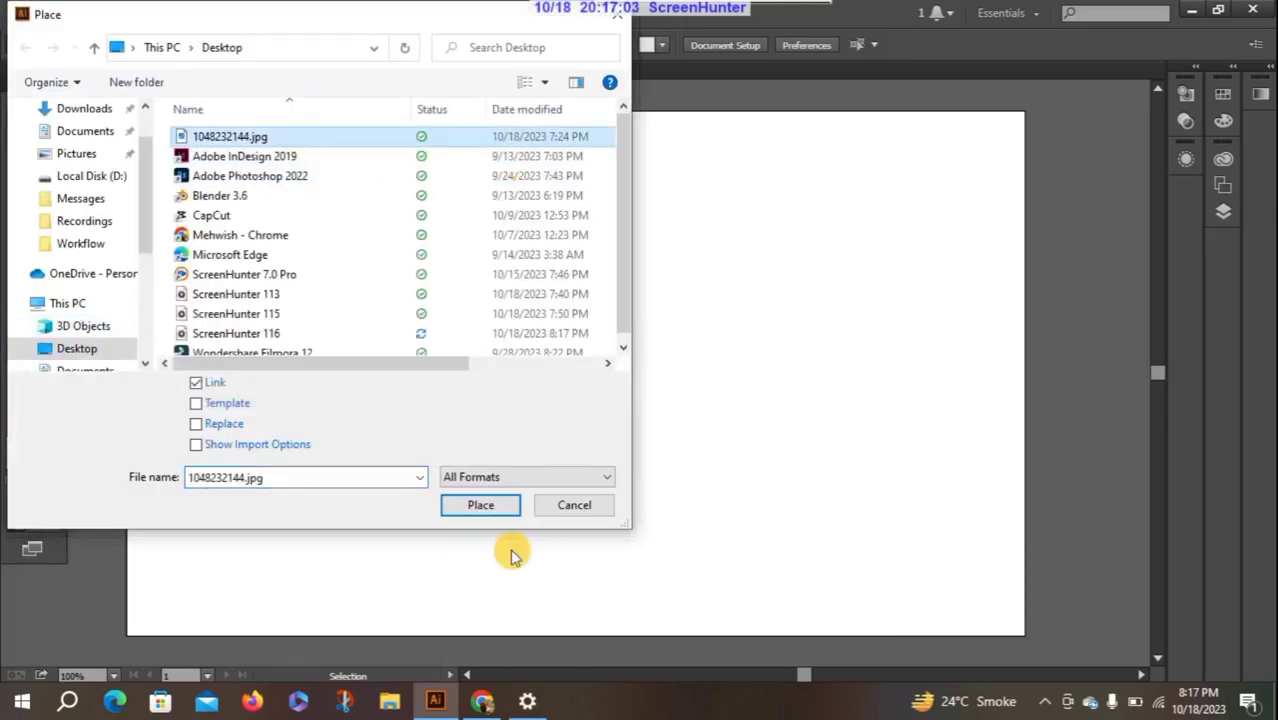
left_click(503, 510)
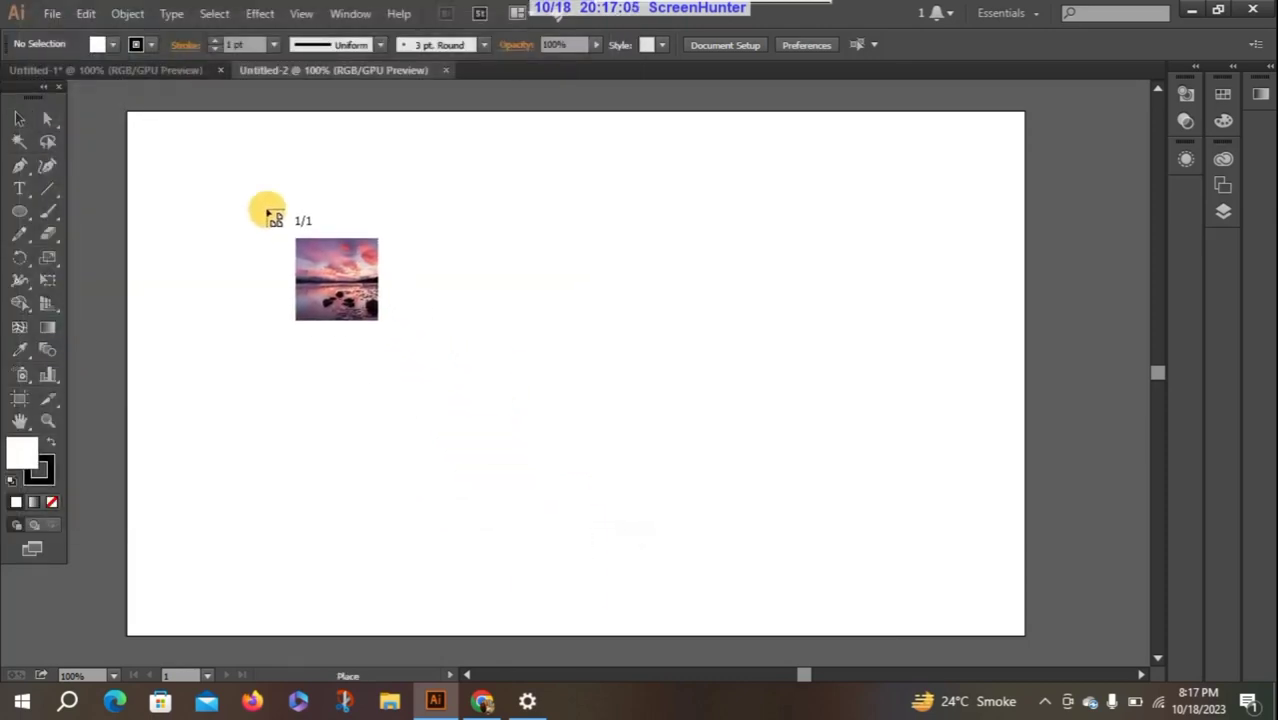
- Drag out the sunset photo upper left and draw an ellipse across its middle
left_click_drag(305, 229, 955, 474)
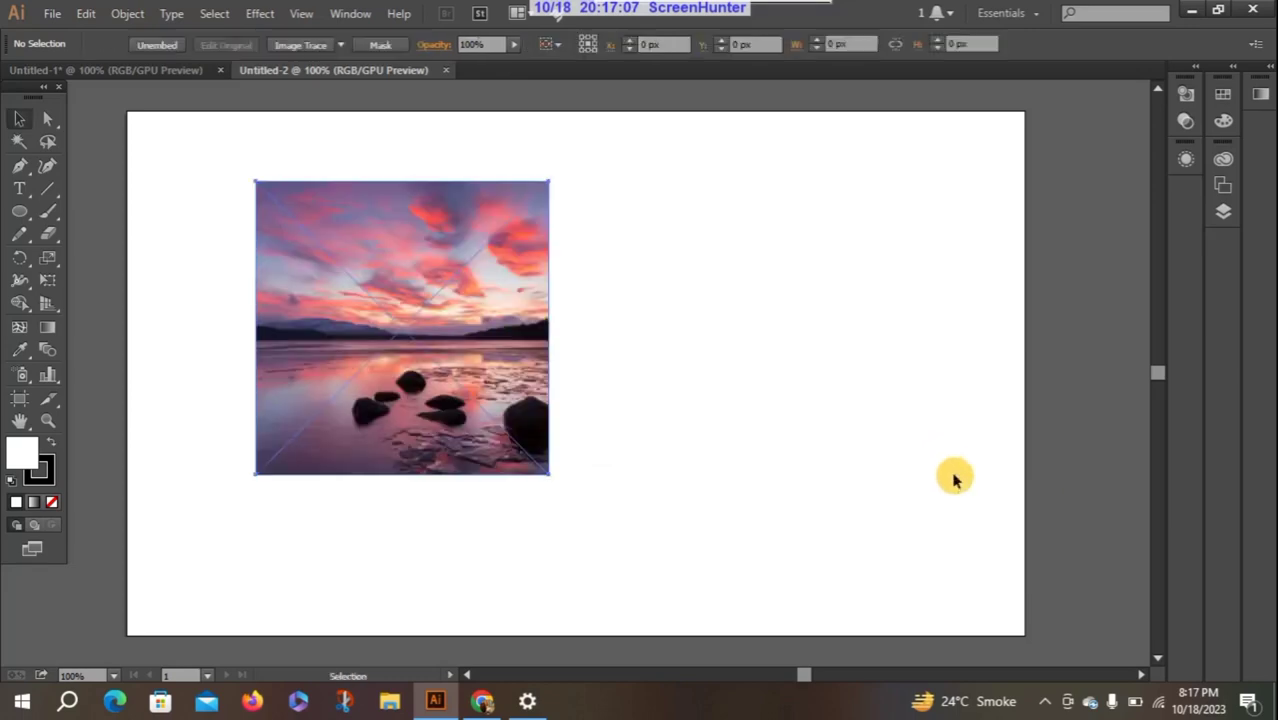
left_click(19, 211)
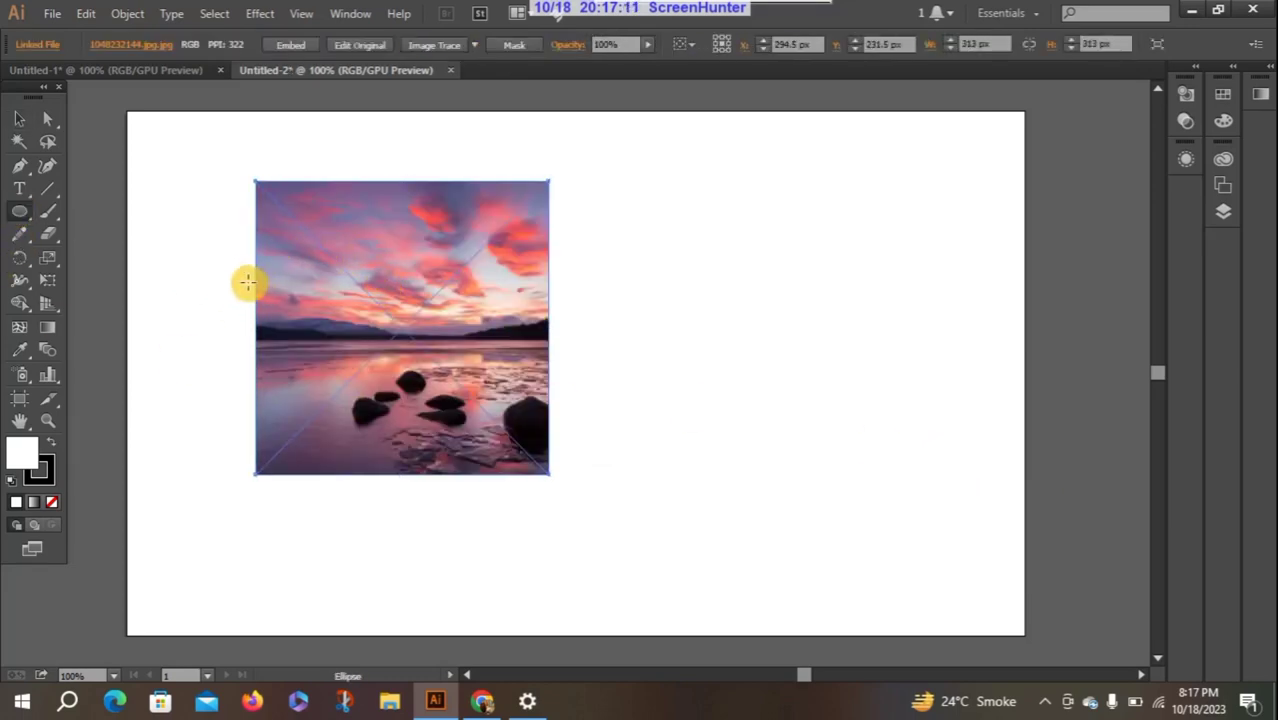
left_click_drag(236, 267, 594, 426)
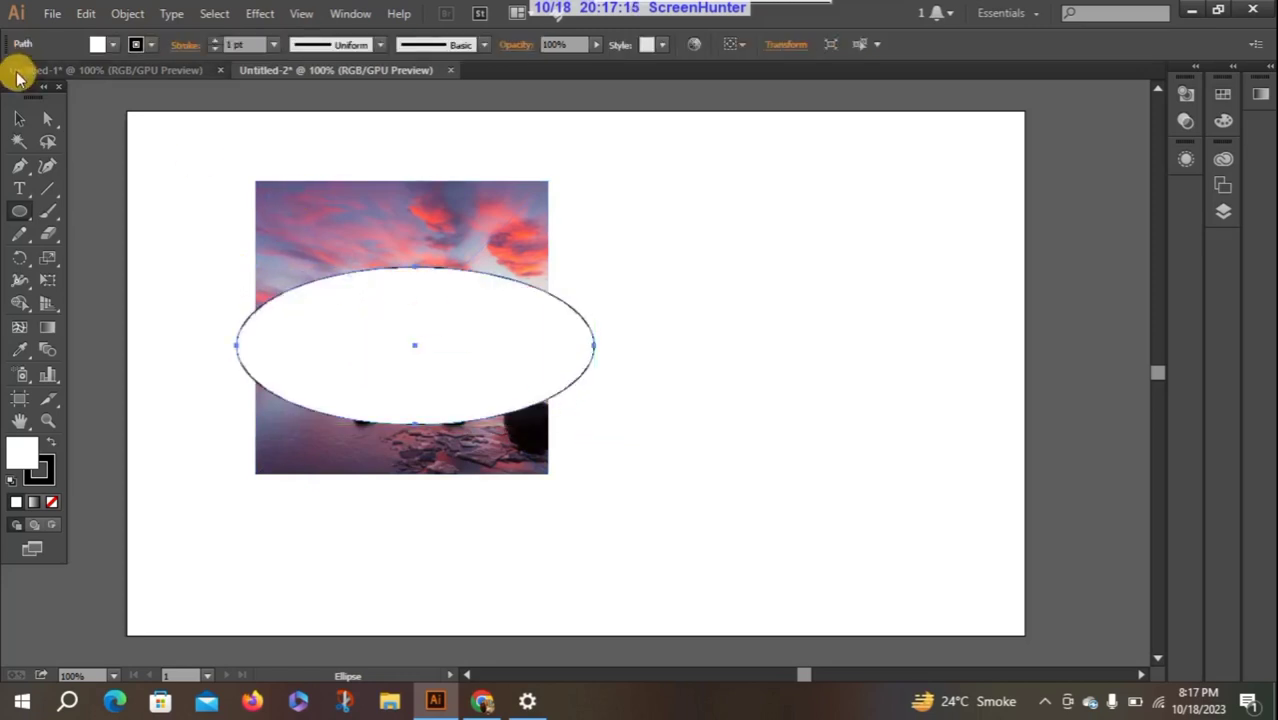
- Select the ellipse and photo, make a clipping mask, and nudge the result into place
left_click(20, 119)
left_click_drag(211, 125, 600, 515)
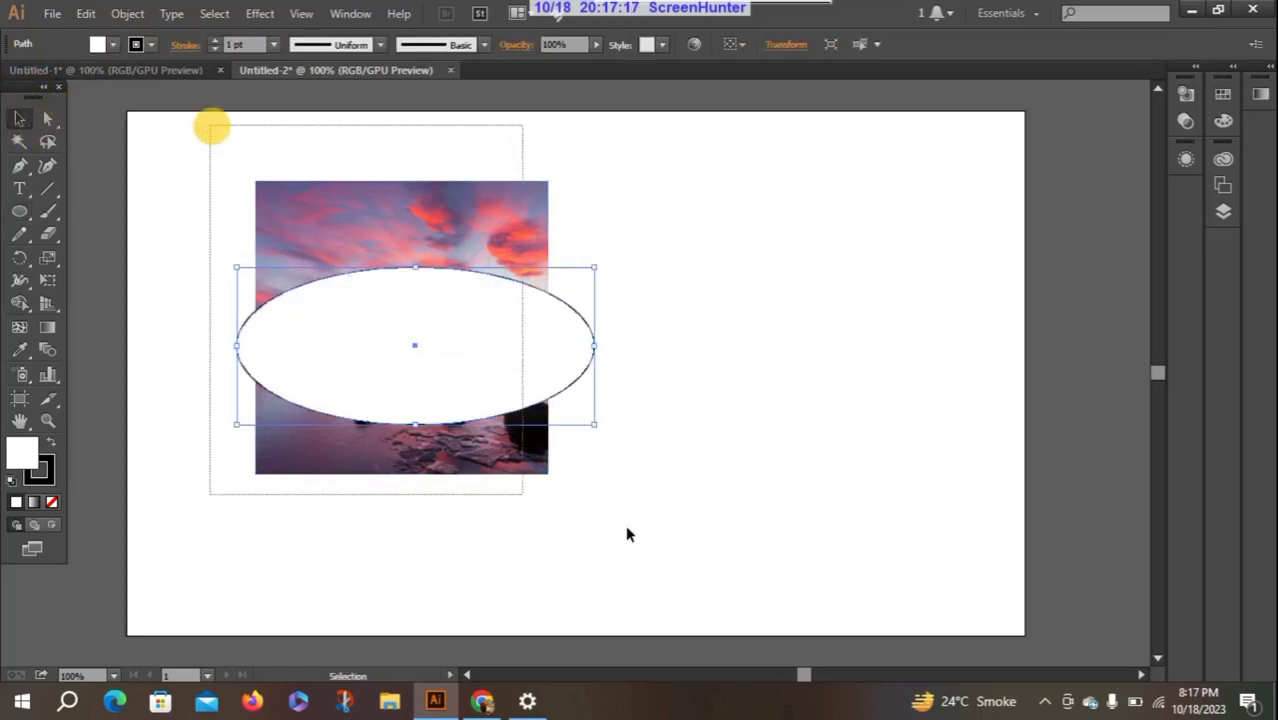
right_click(316, 281)
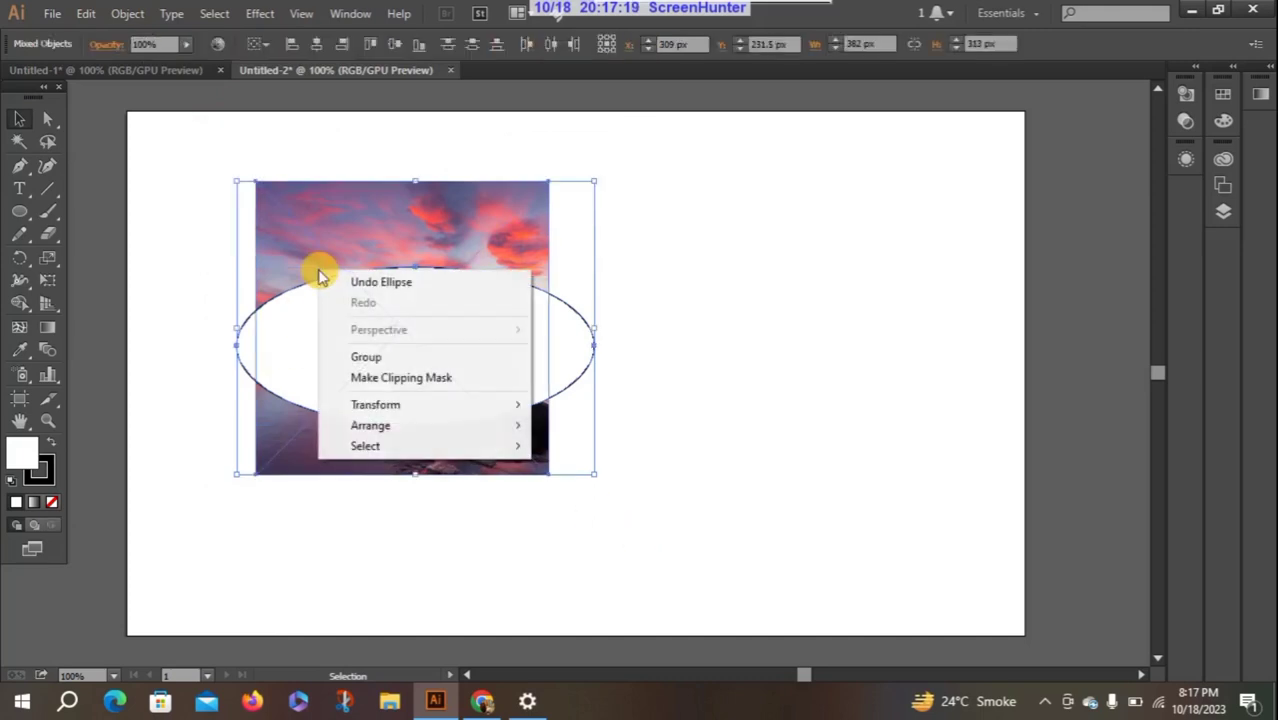
left_click(418, 376)
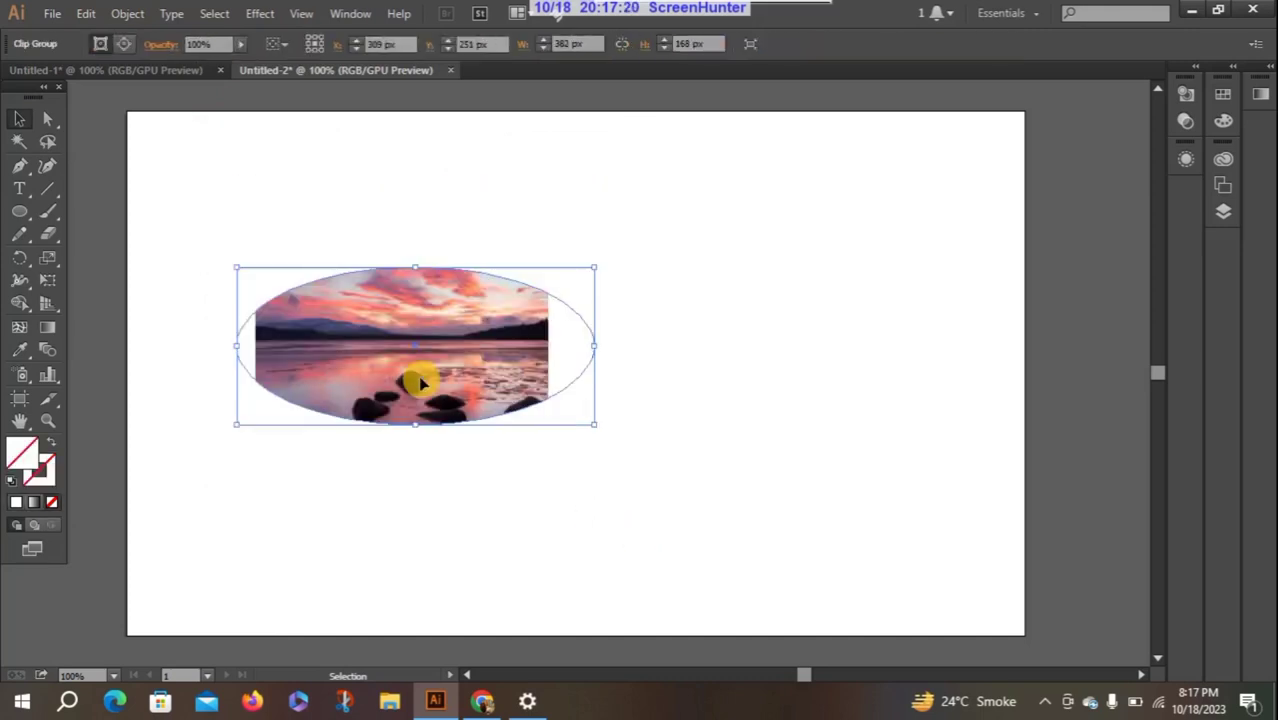
left_click(710, 348)
mouse_move(394, 360)
left_mouse_down()
mouse_move(434, 348)
mouse_move(414, 350)
left_mouse_up()
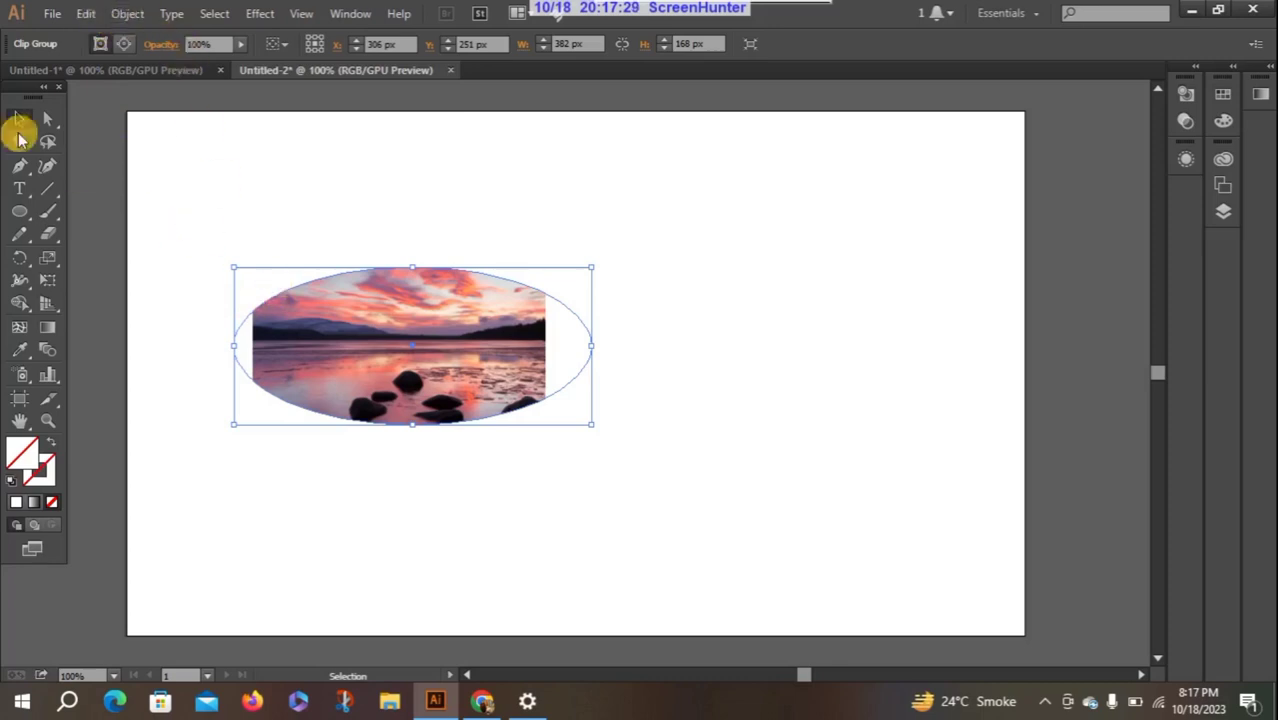
left_click(128, 14)
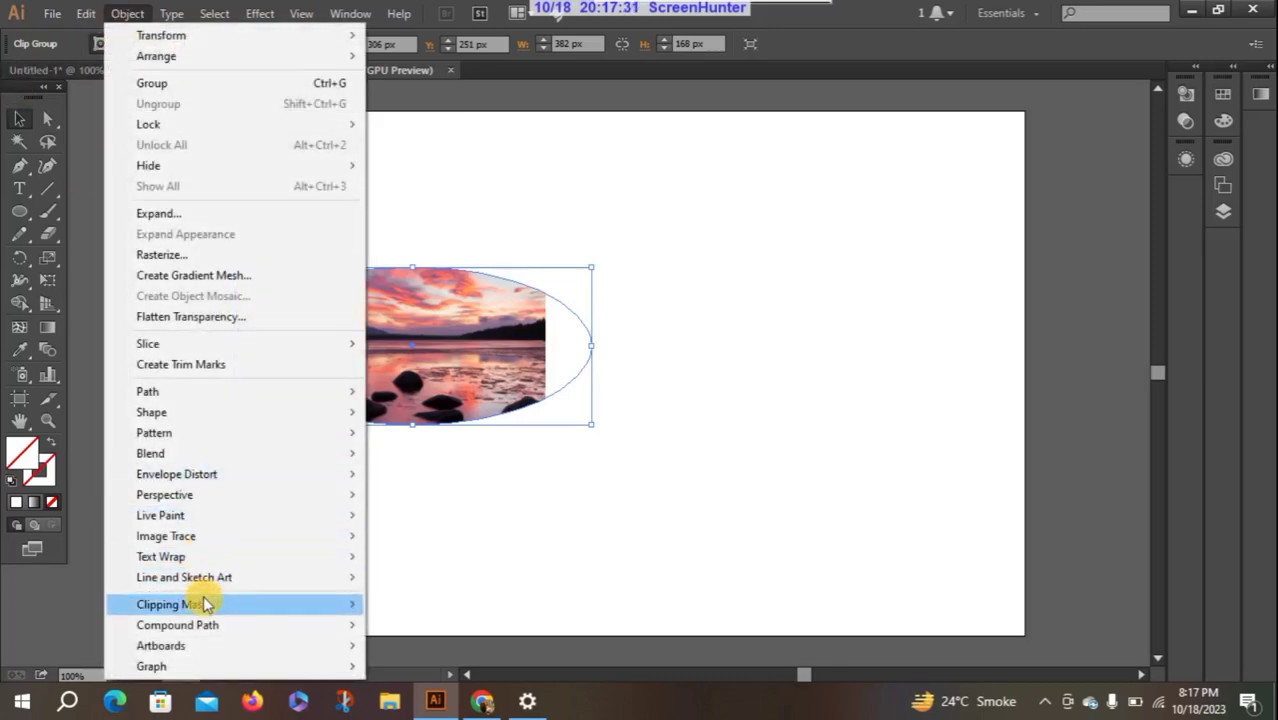
mouse_move(172, 604)
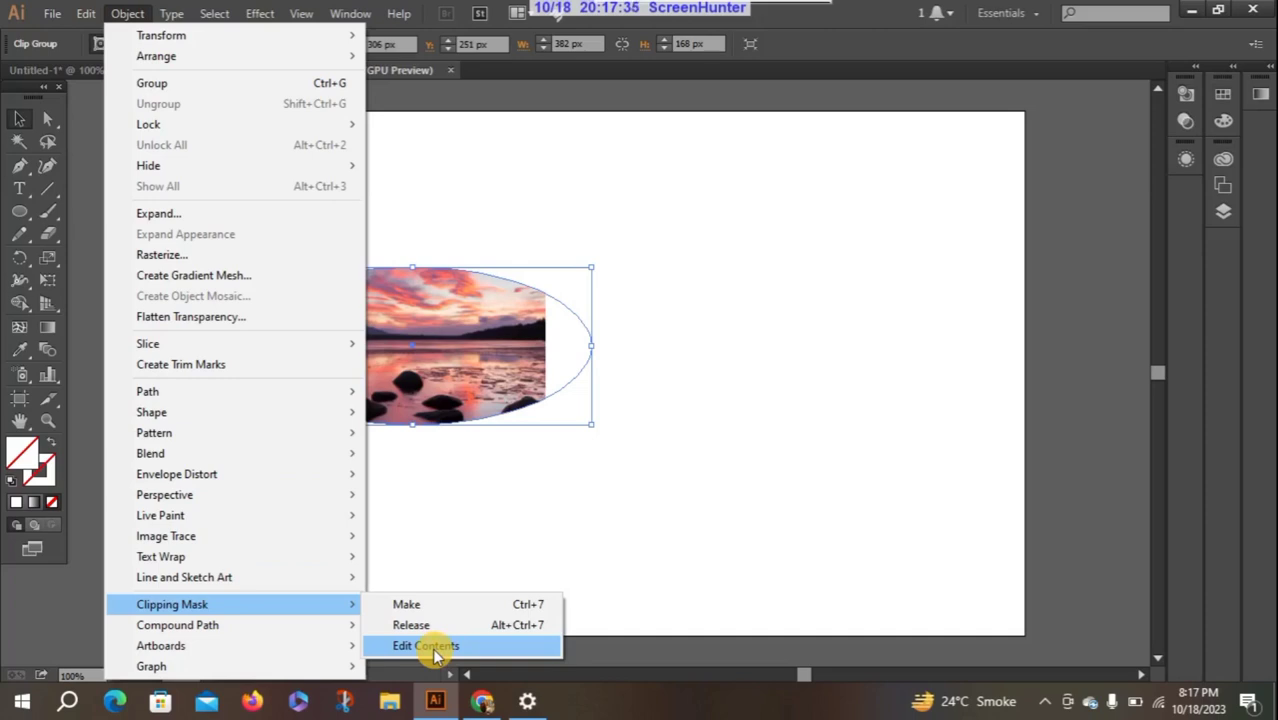
left_click(432, 648)
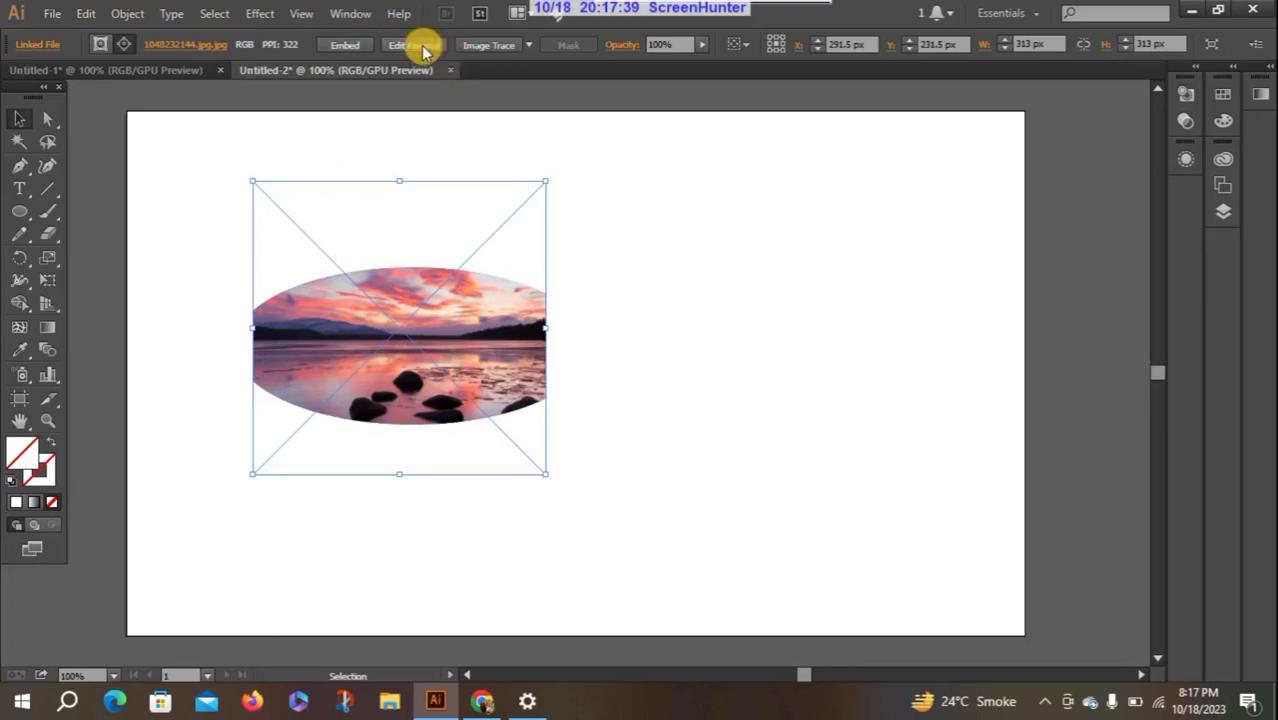
left_click(80, 15)
mouse_move(127, 13)
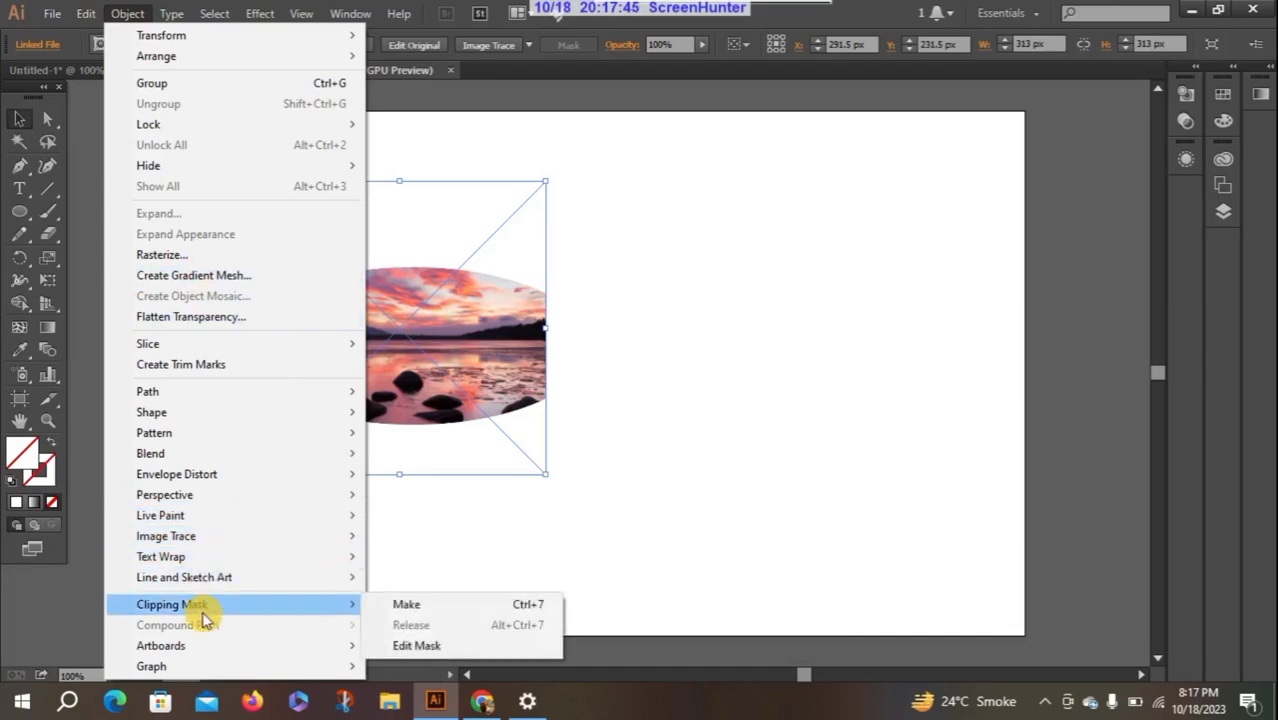
mouse_move(172, 604)
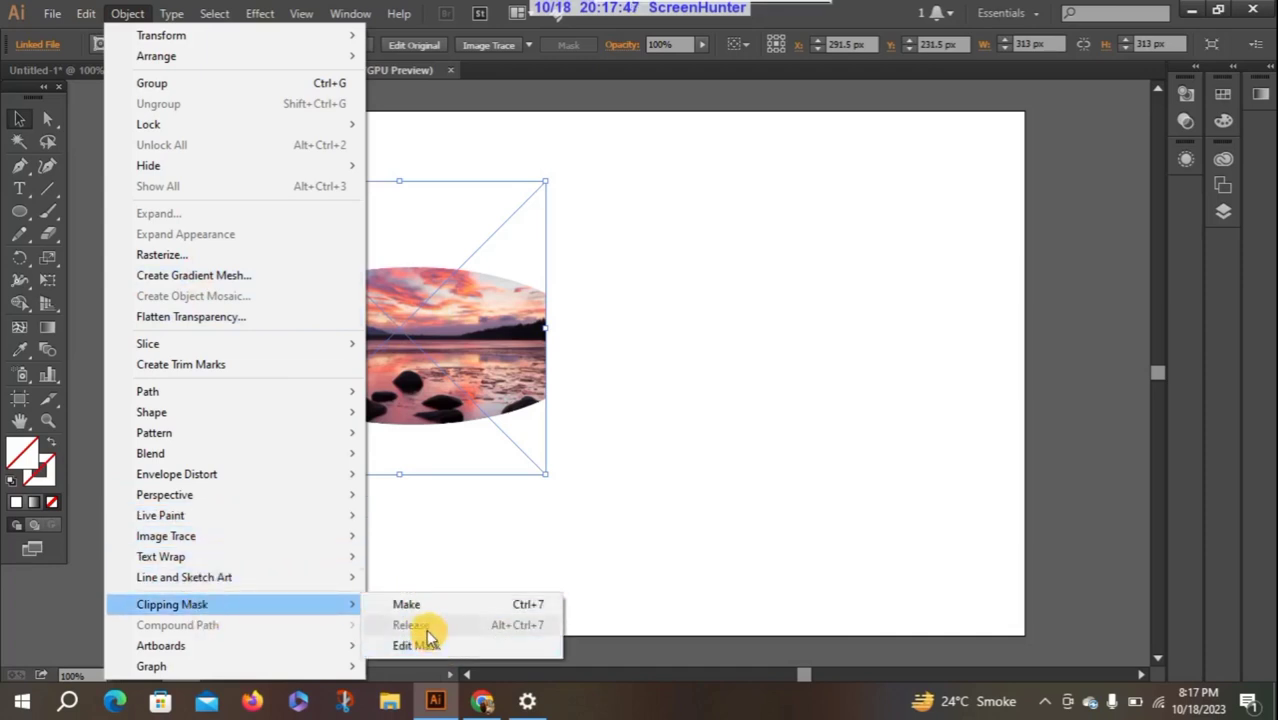
left_click(428, 648)
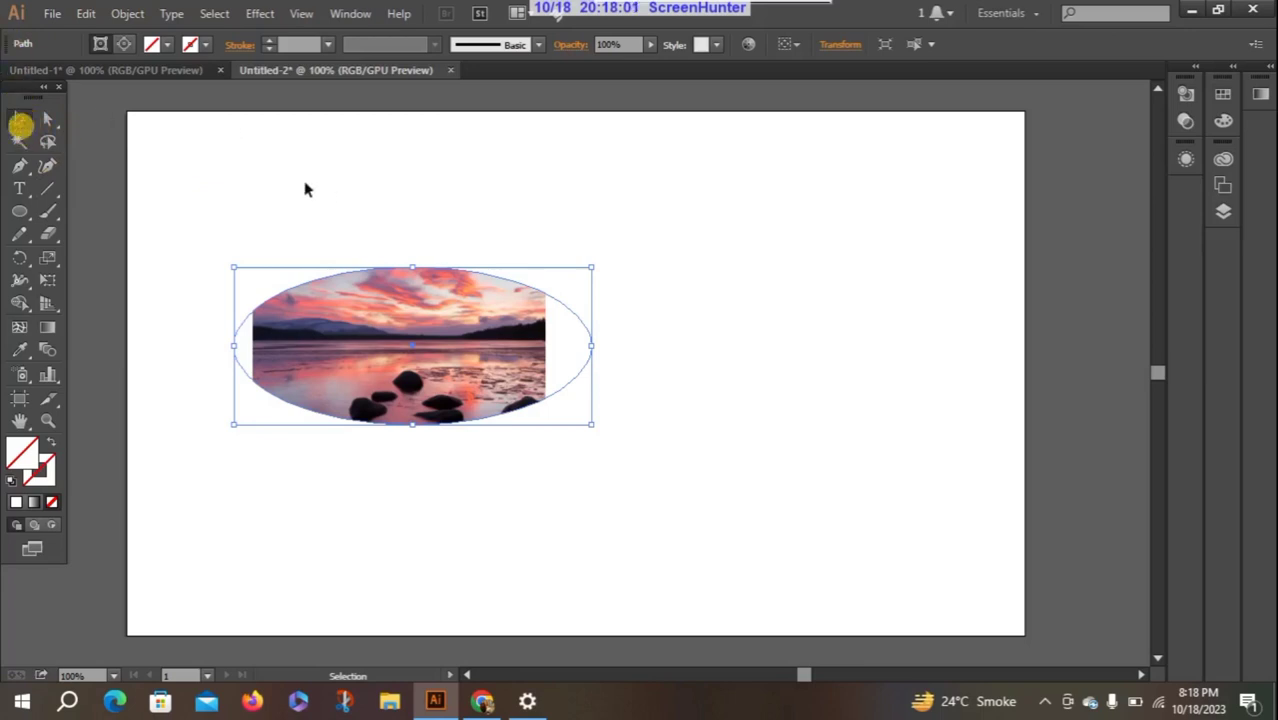
- Select the clipped sunset photo group and delete it
left_click_drag(162, 233, 651, 482)
key("Delete")
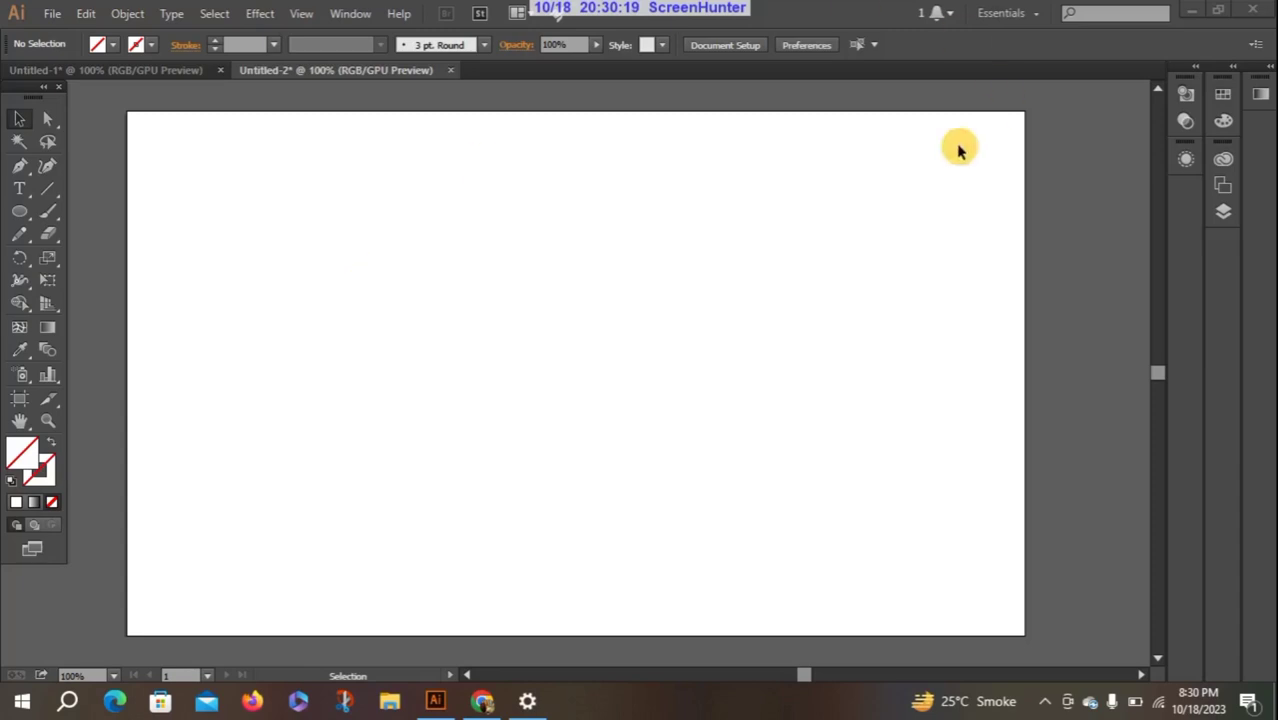
- Float the Transparency panel out of the dock, collapse the dock, and position the panel top right
left_click(1196, 66)
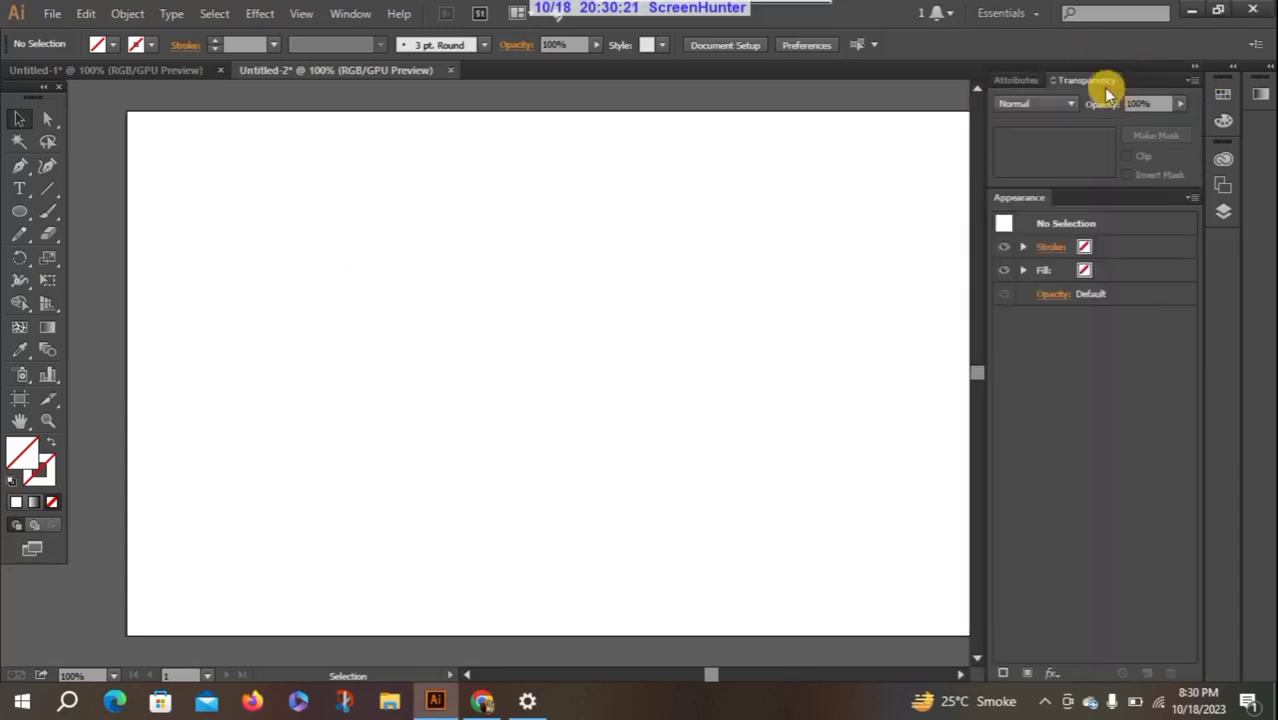
mouse_move(1095, 80)
left_mouse_down()
mouse_move(845, 190)
mouse_move(819, 171)
left_mouse_up()
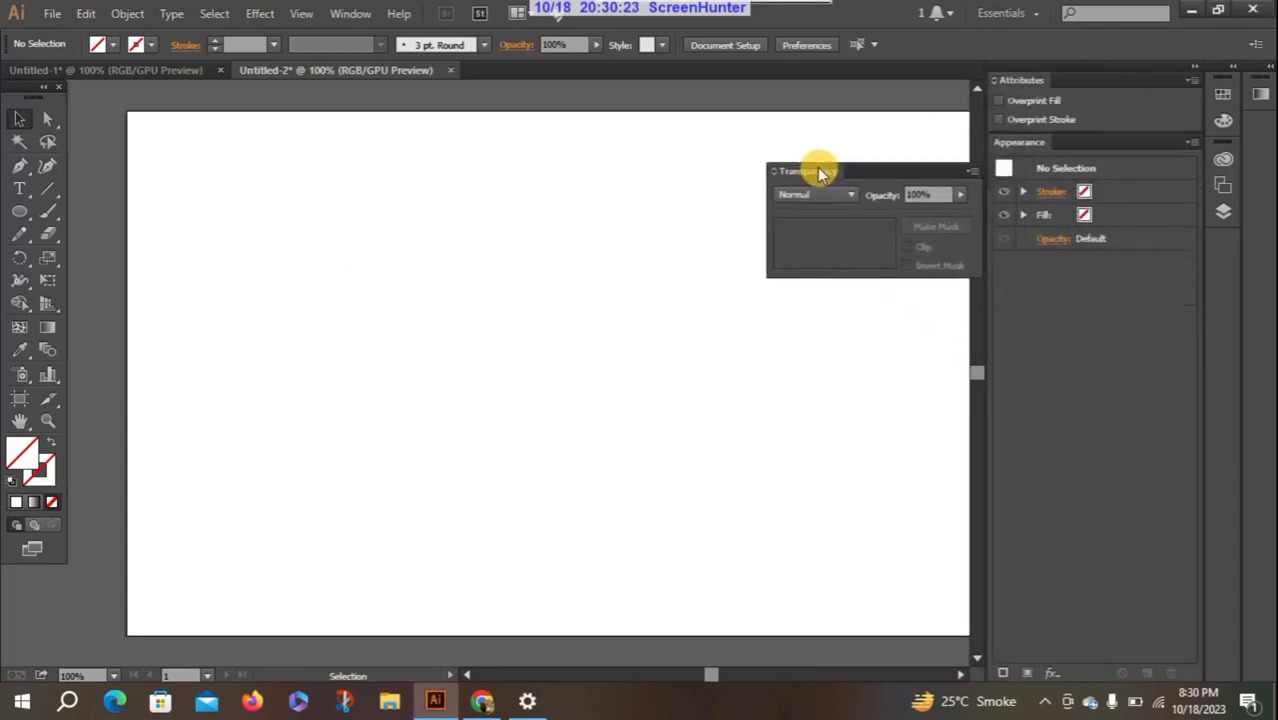
left_click(1197, 67)
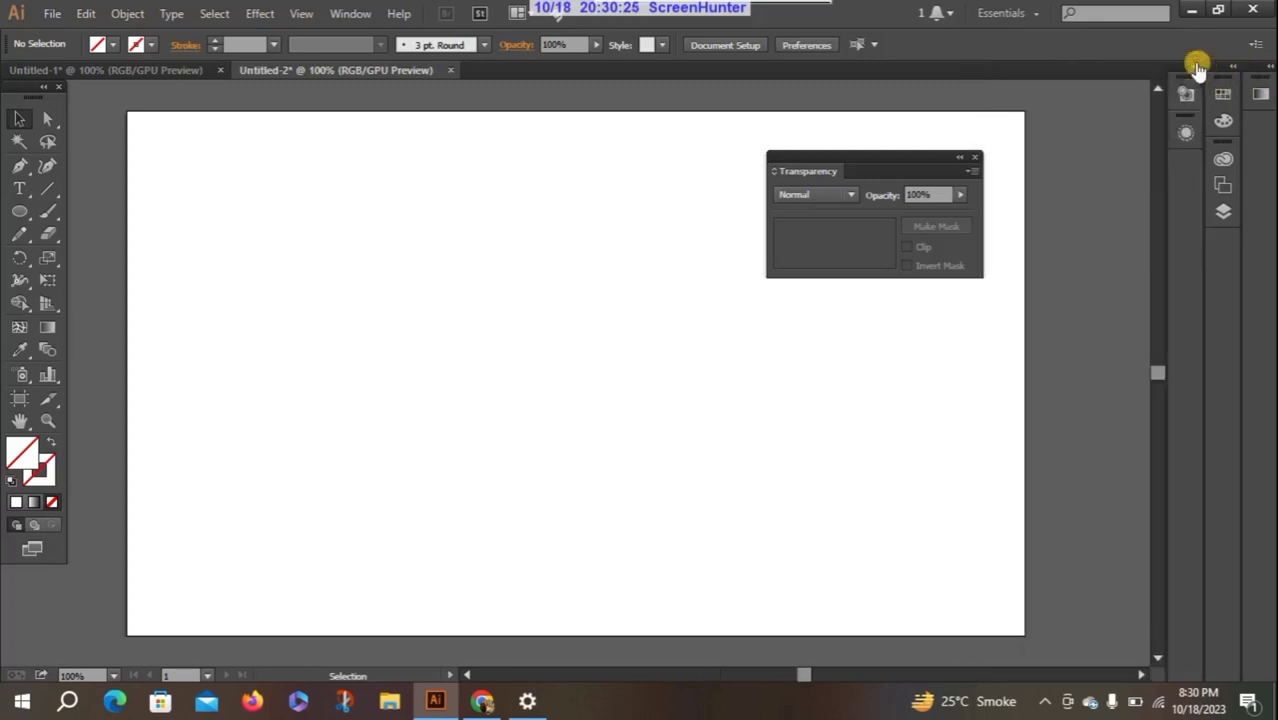
left_click_drag(893, 163, 1100, 103)
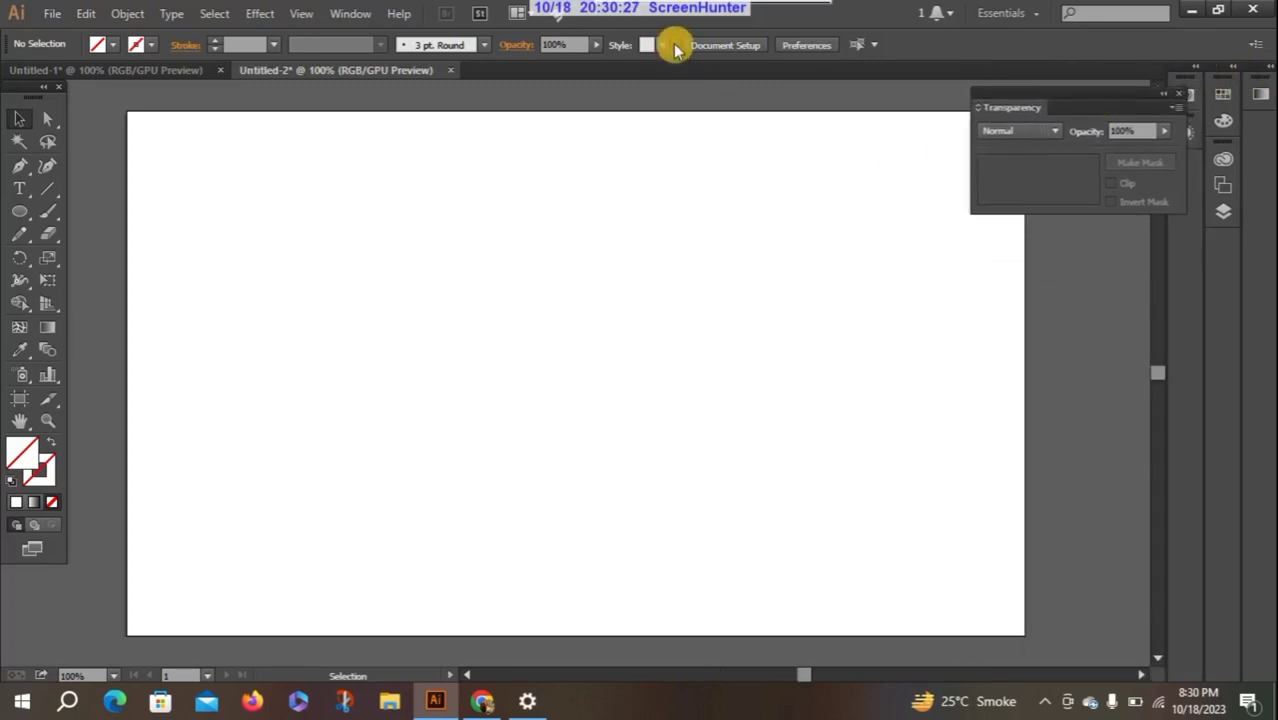
left_click(355, 13)
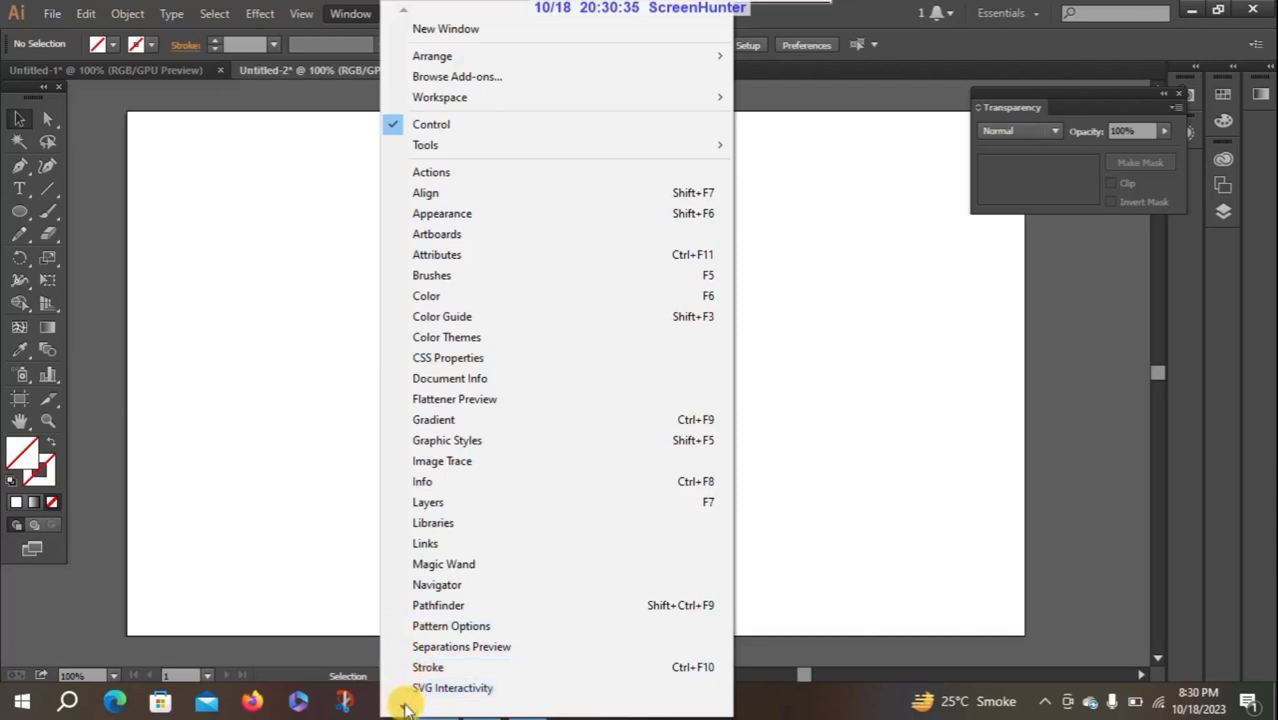
left_click(403, 705)
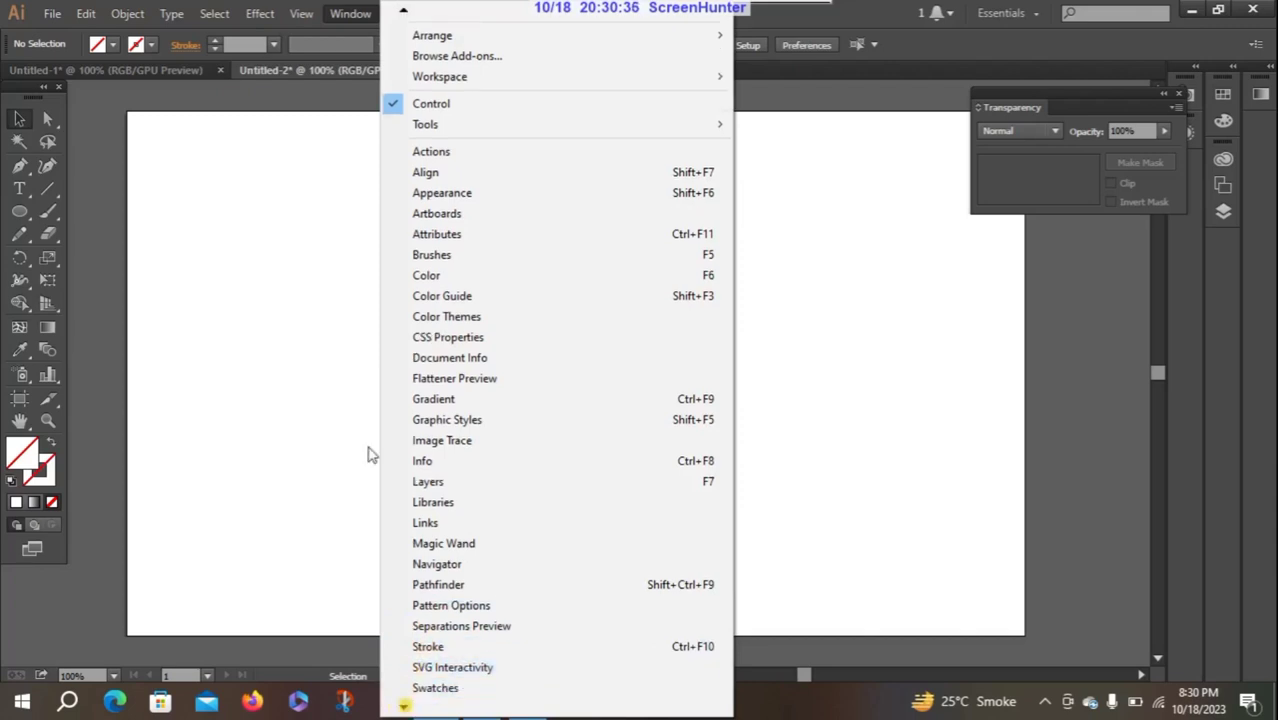
left_click(363, 14)
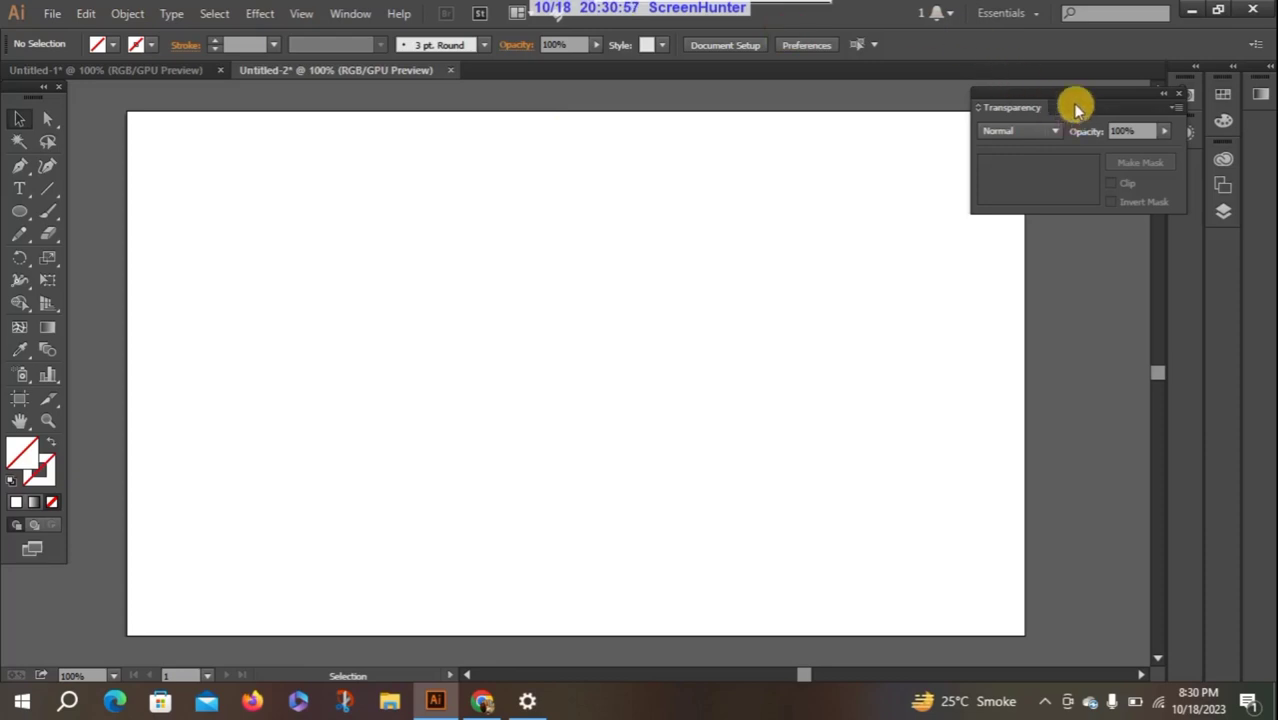
left_click_drag(1070, 107, 1033, 101)
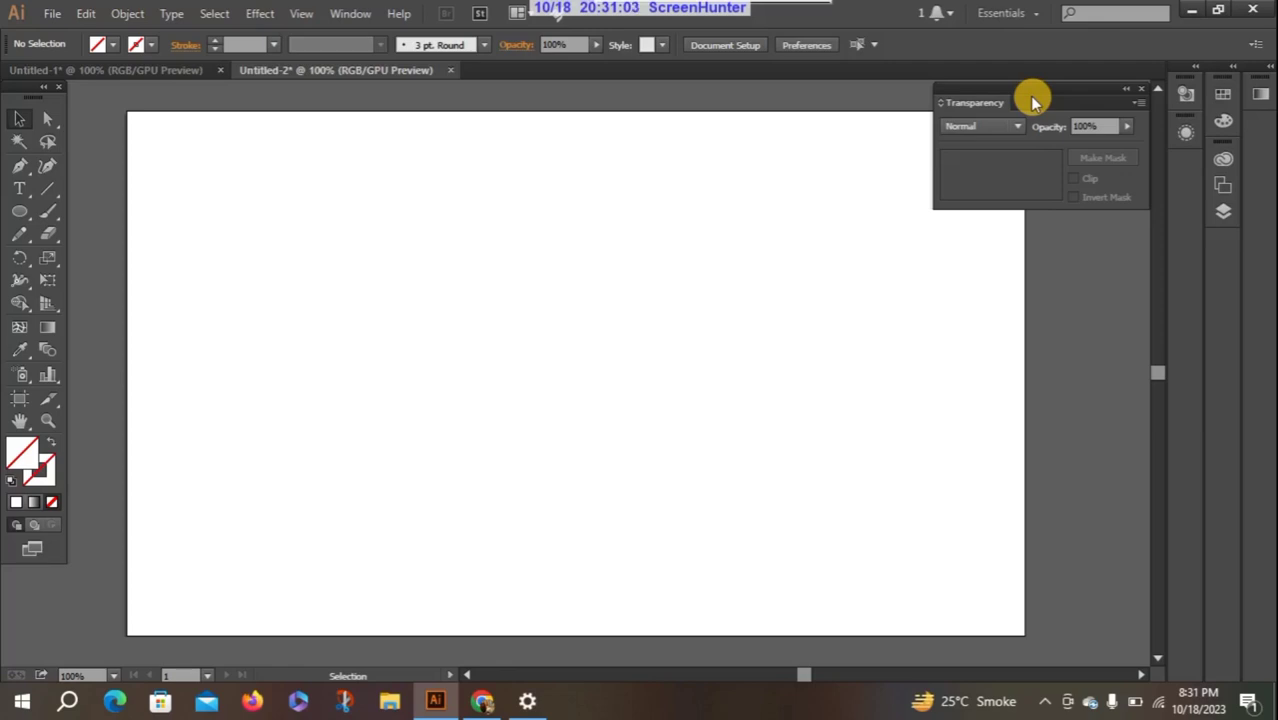
- Draw an upper-left circle filled with AF225B, then a second circle below-right of it
left_click(13, 218)
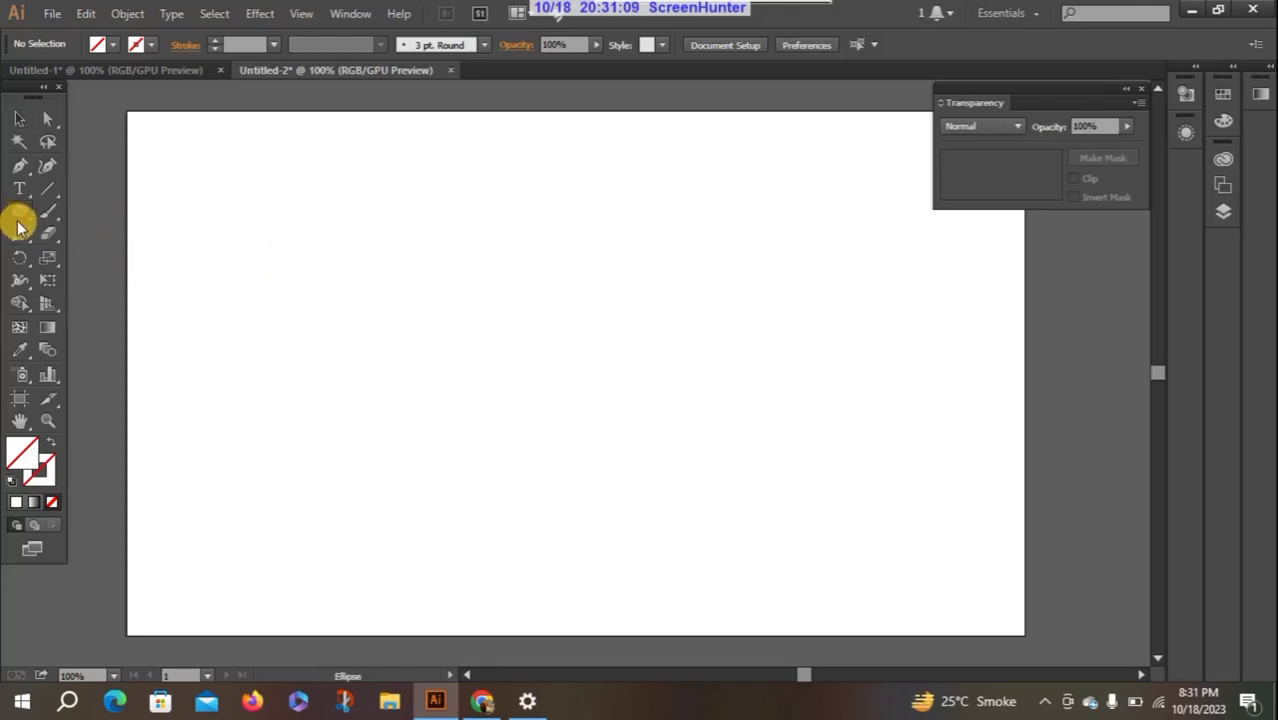
mouse_move(281, 193)
left_mouse_down()
mouse_move(376, 316)
mouse_move(493, 397)
left_mouse_up()
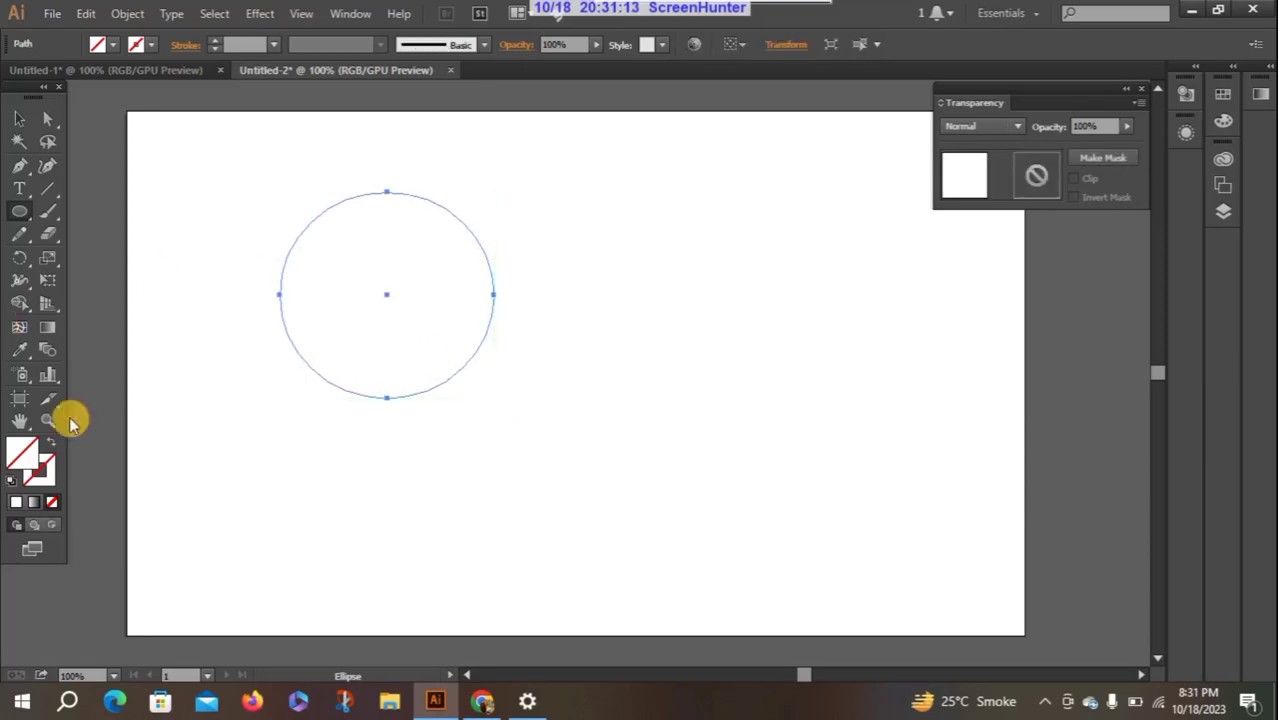
left_click(19, 118)
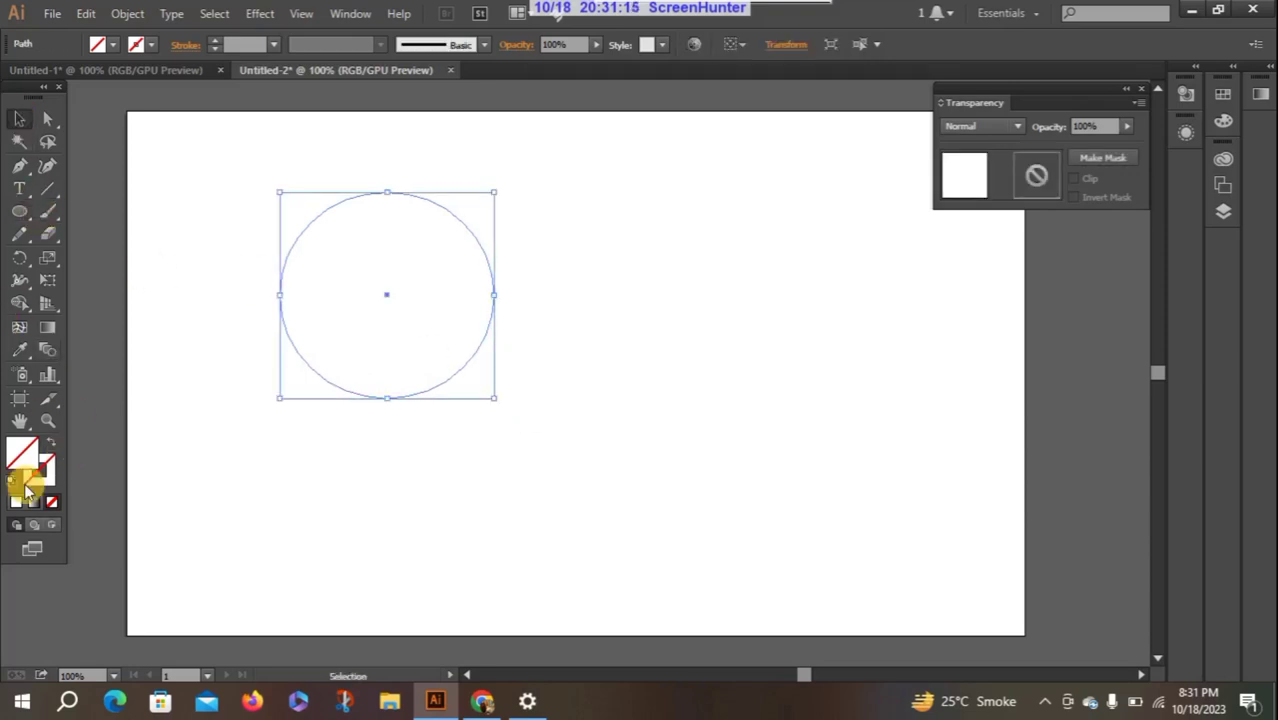
double_click(18, 452)
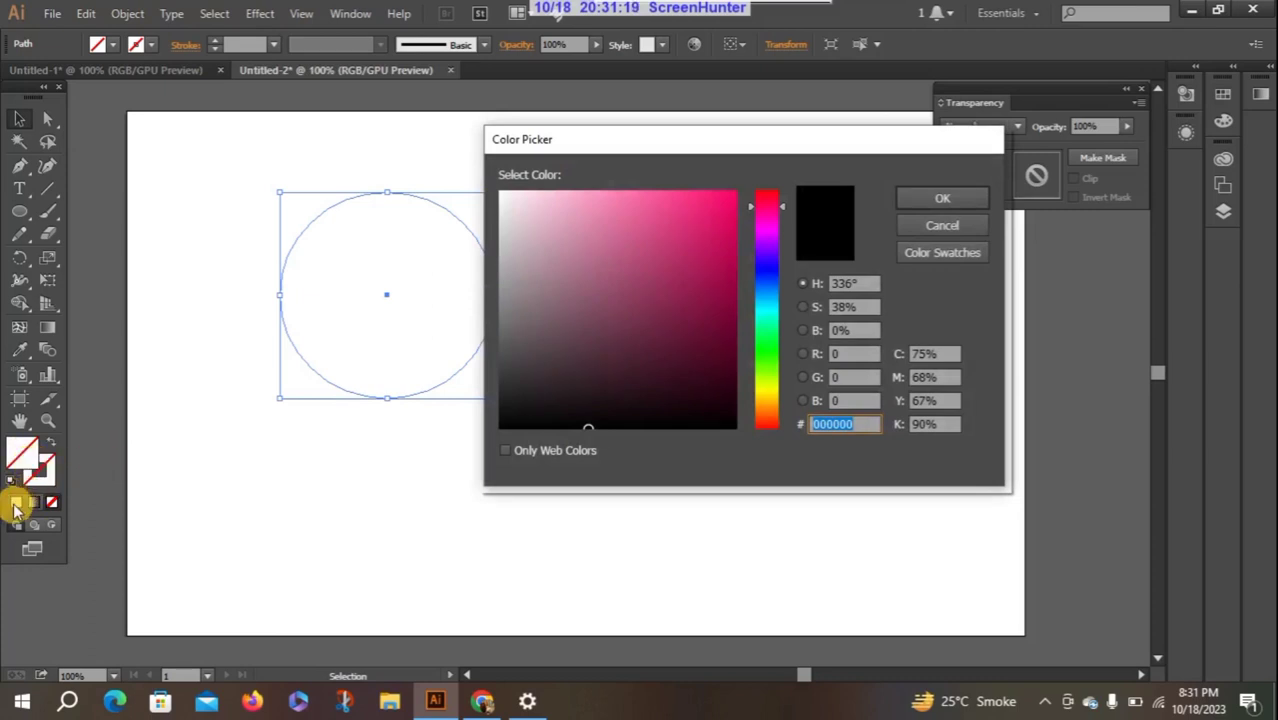
left_click(692, 265)
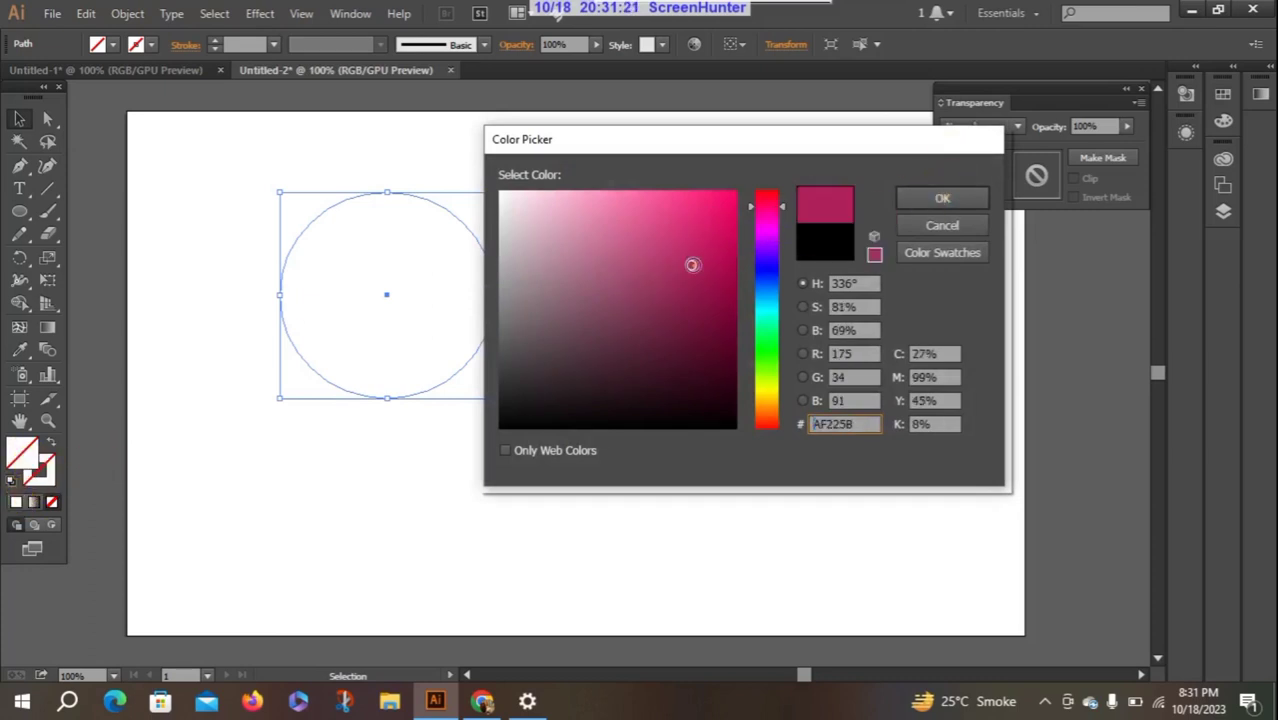
left_click(921, 200)
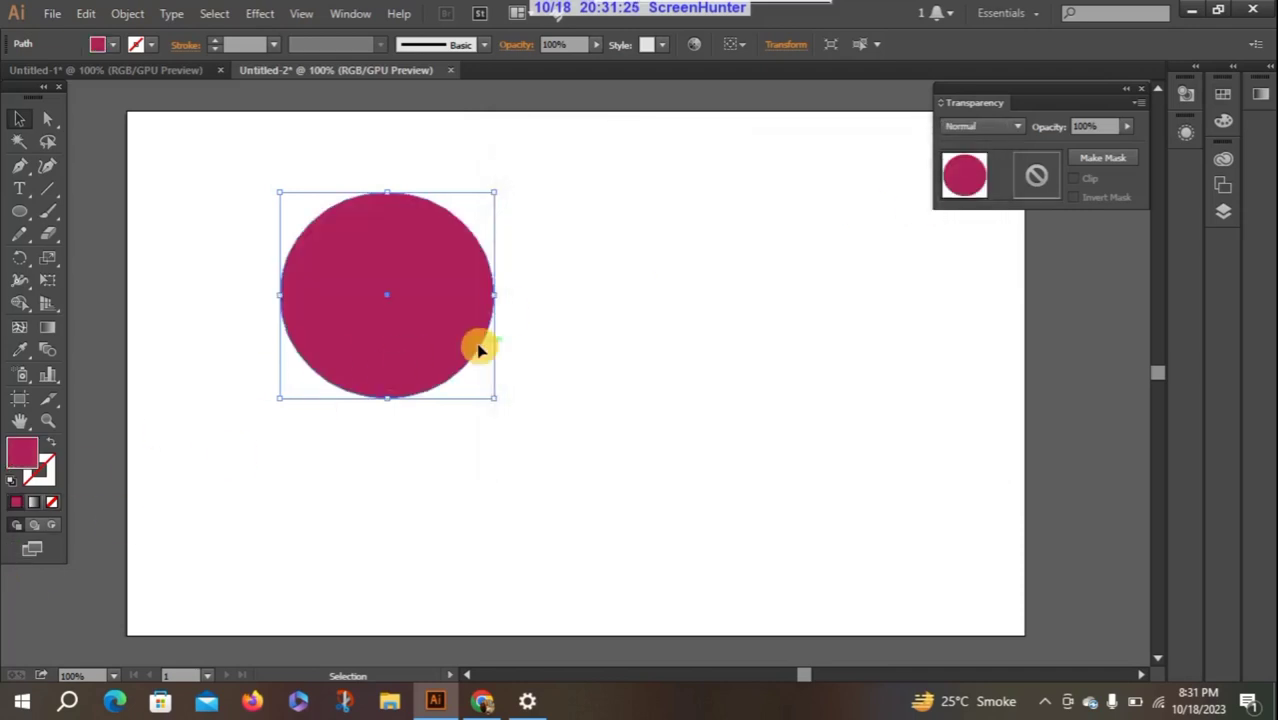
left_click(20, 212)
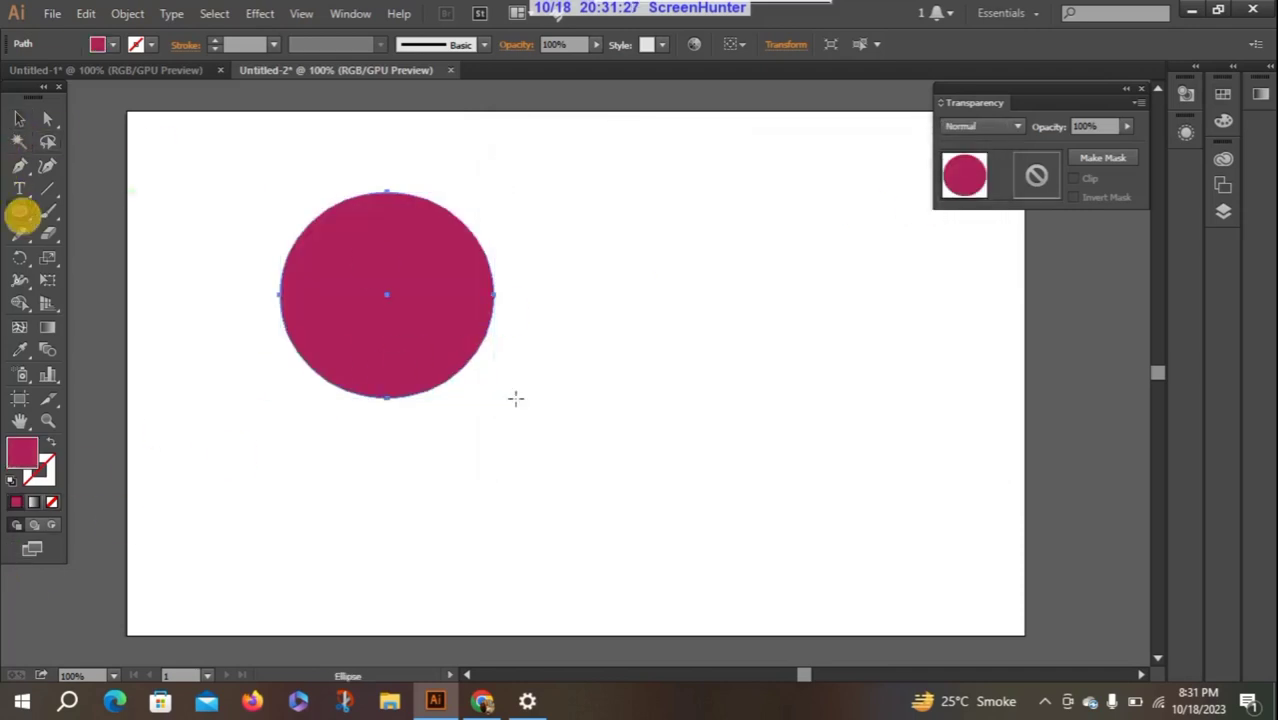
left_click_drag(516, 341, 712, 536)
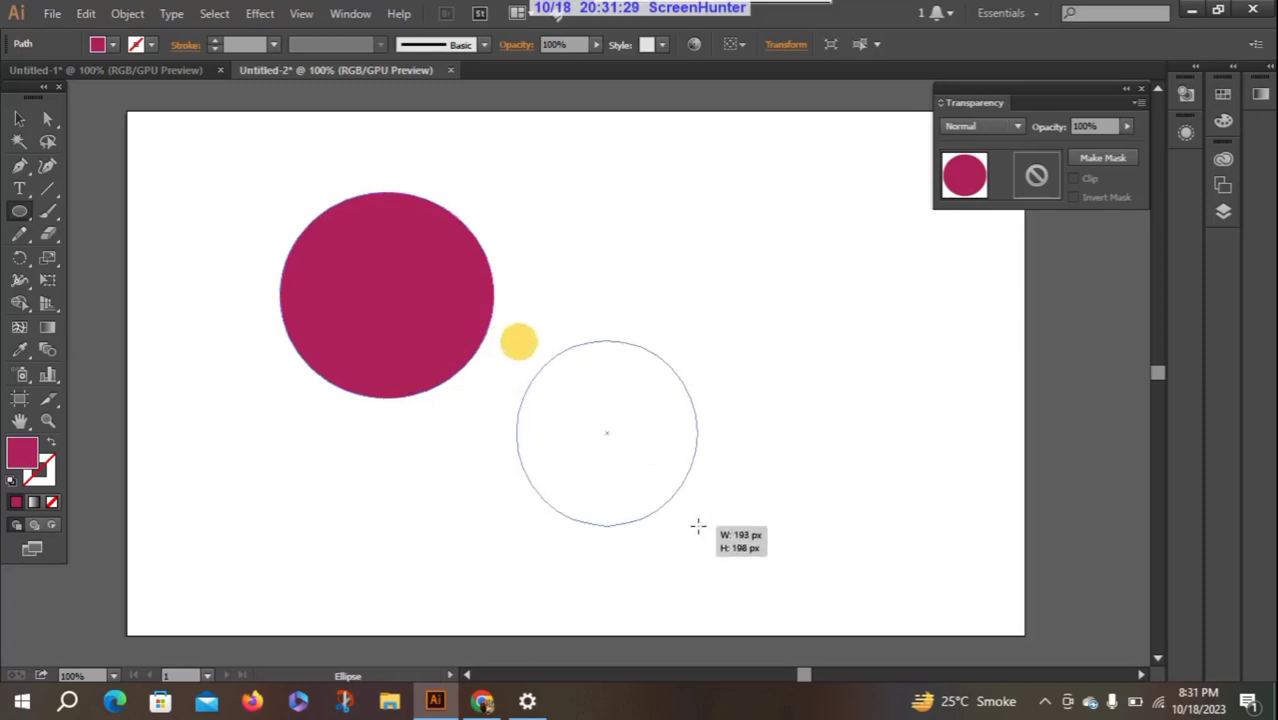
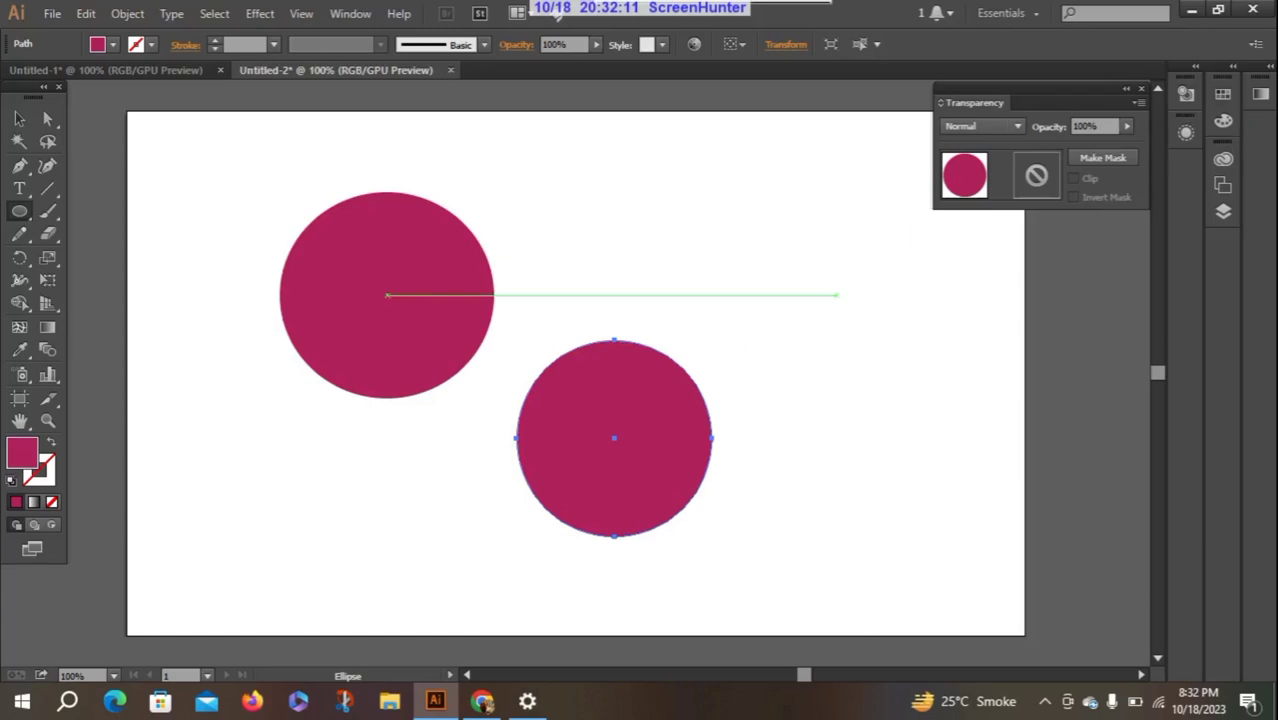
- Float the Transparency and Gradient panels out beside the artwork
left_click(1233, 66)
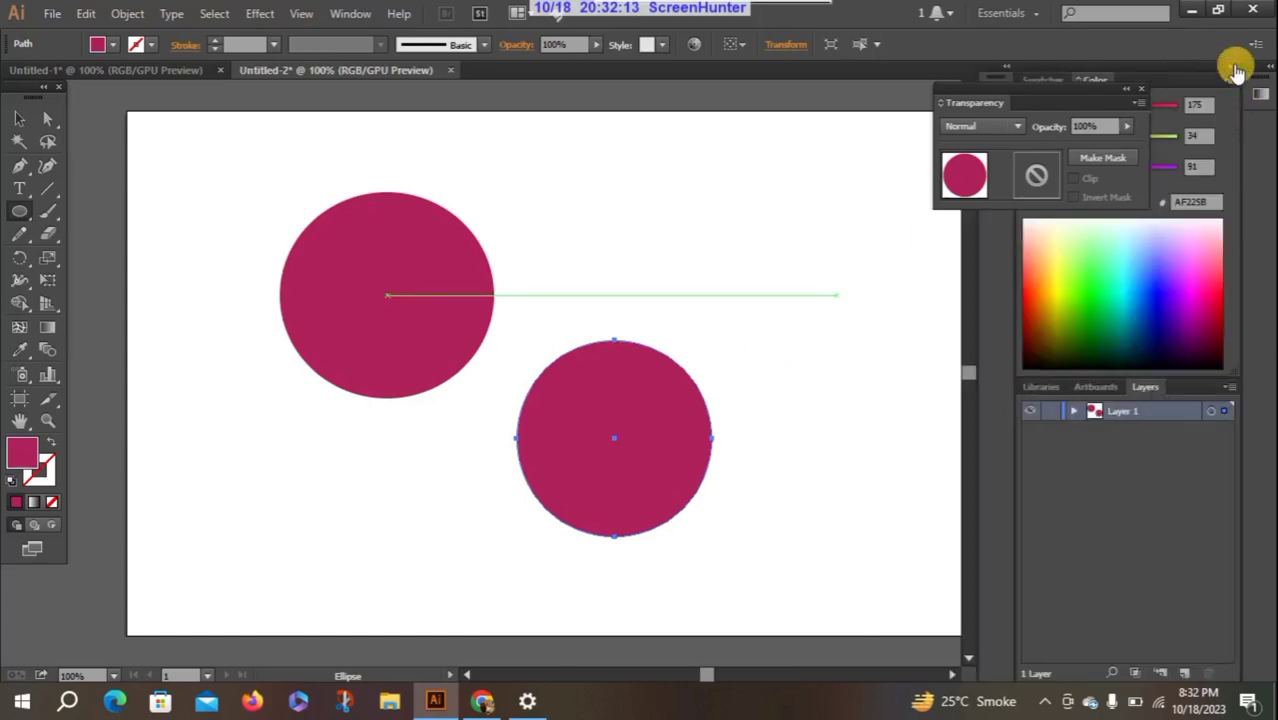
left_click_drag(1063, 100, 782, 160)
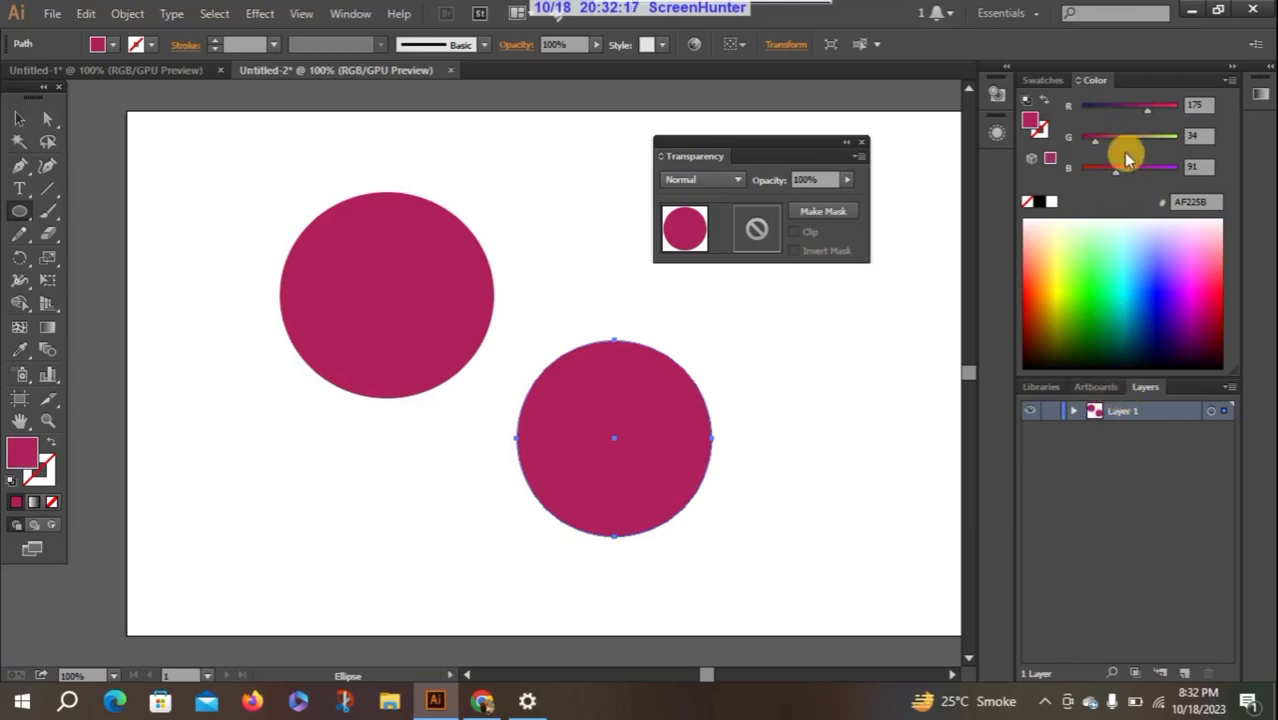
left_click_drag(1265, 92, 881, 314)
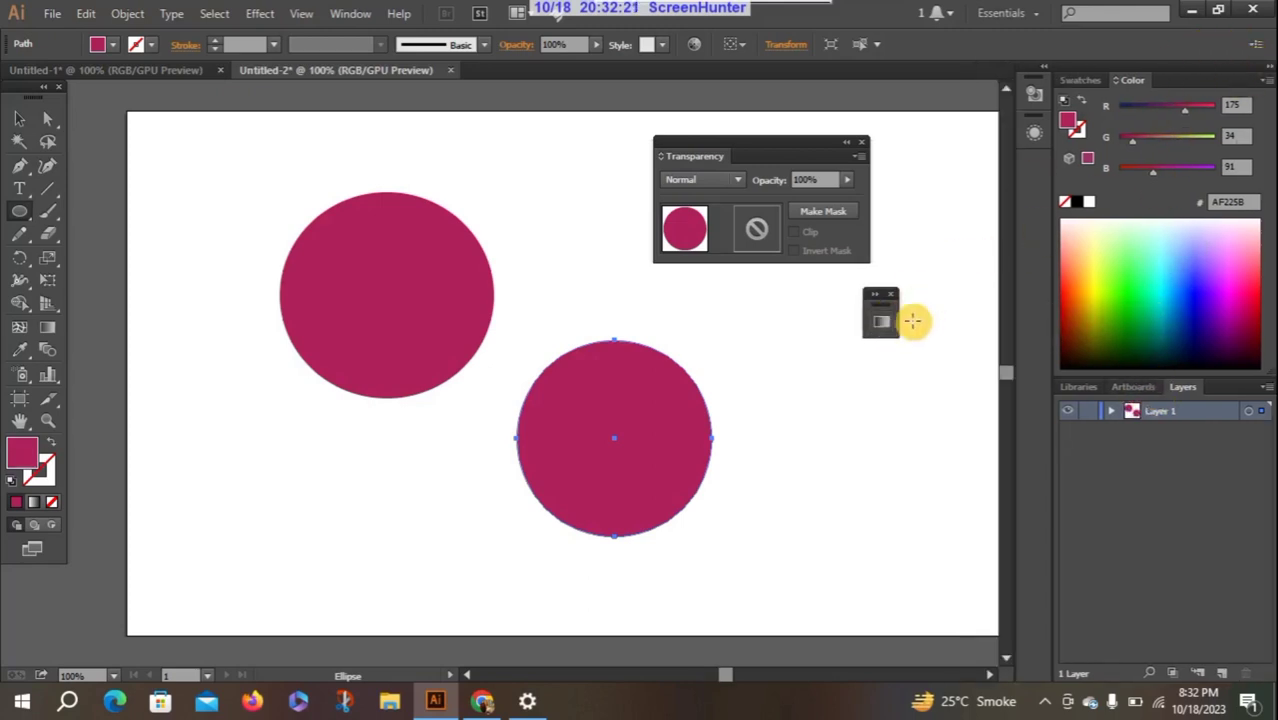
left_click(876, 296)
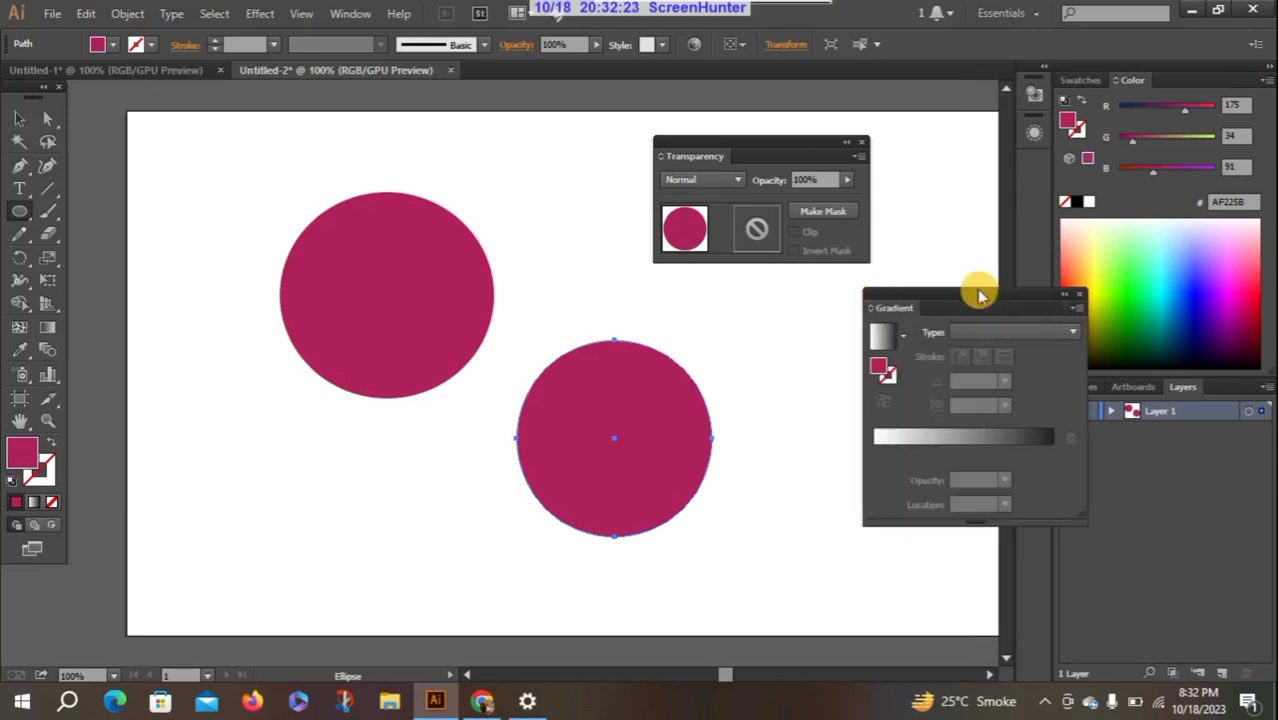
left_click_drag(979, 292, 951, 256)
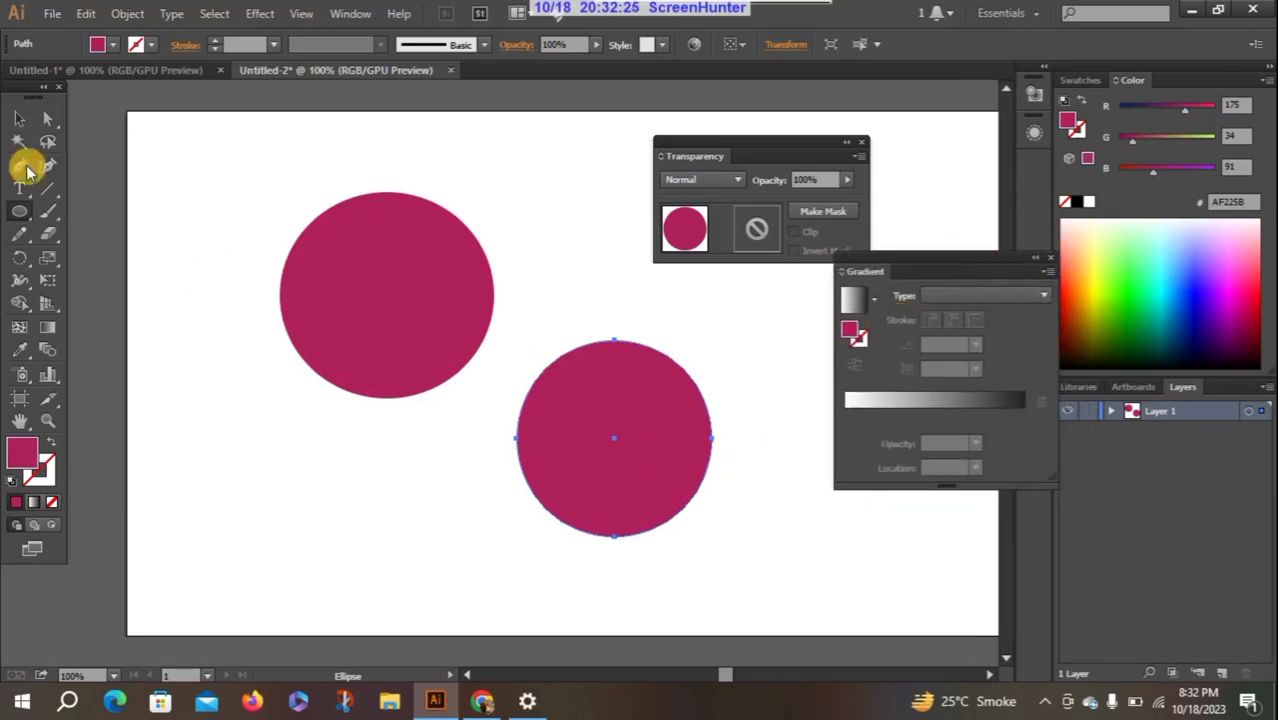
- Give the lower circle a radial white-to-black gradient fill
left_click(20, 118)
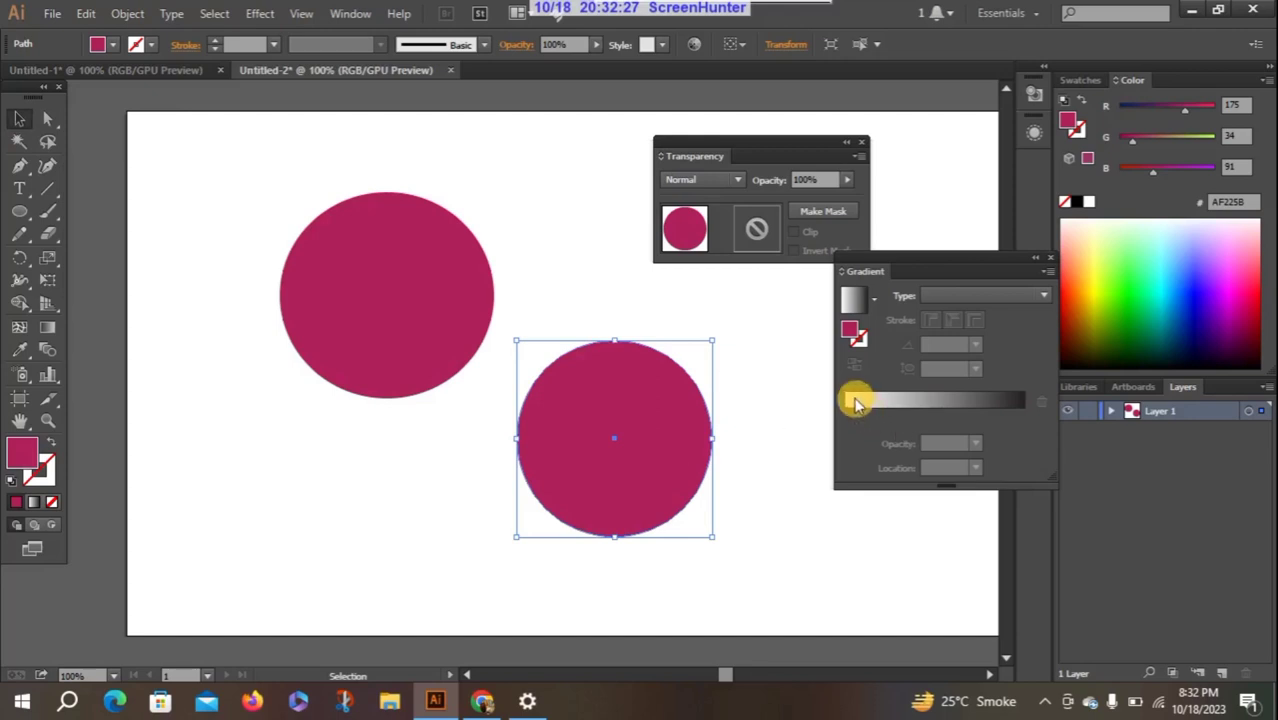
left_click(850, 302)
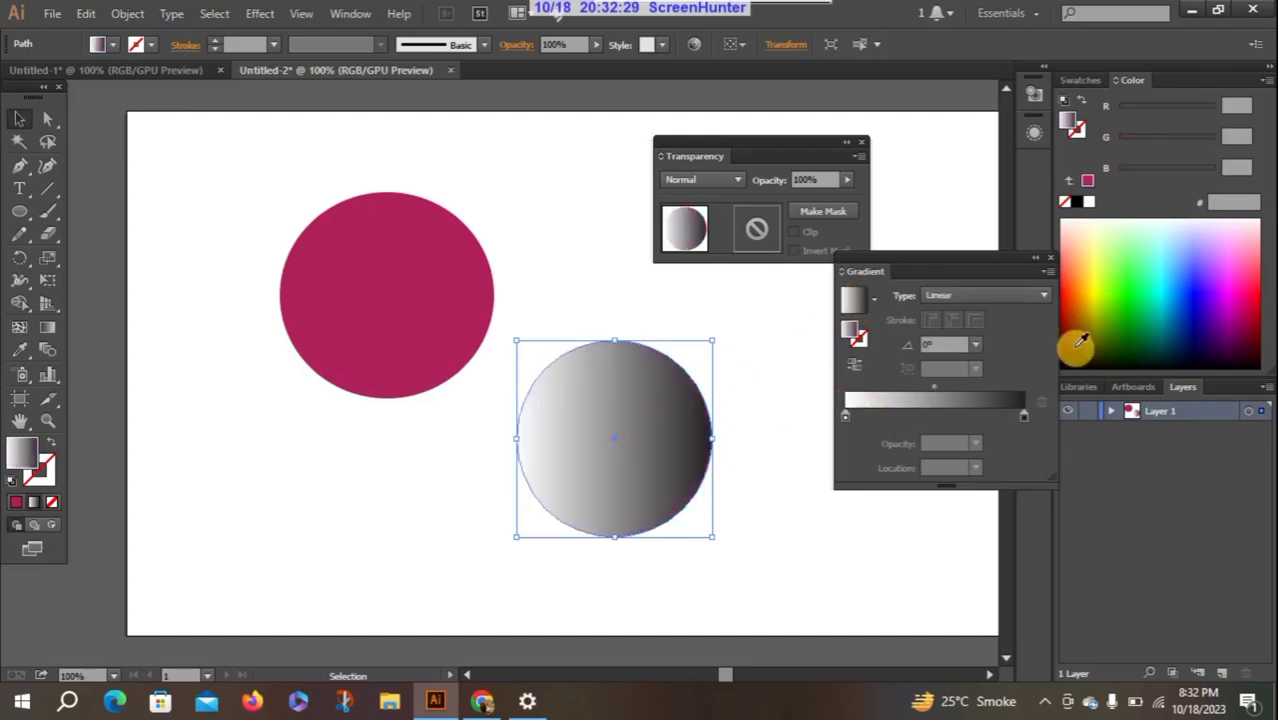
left_click(1044, 295)
left_click(954, 336)
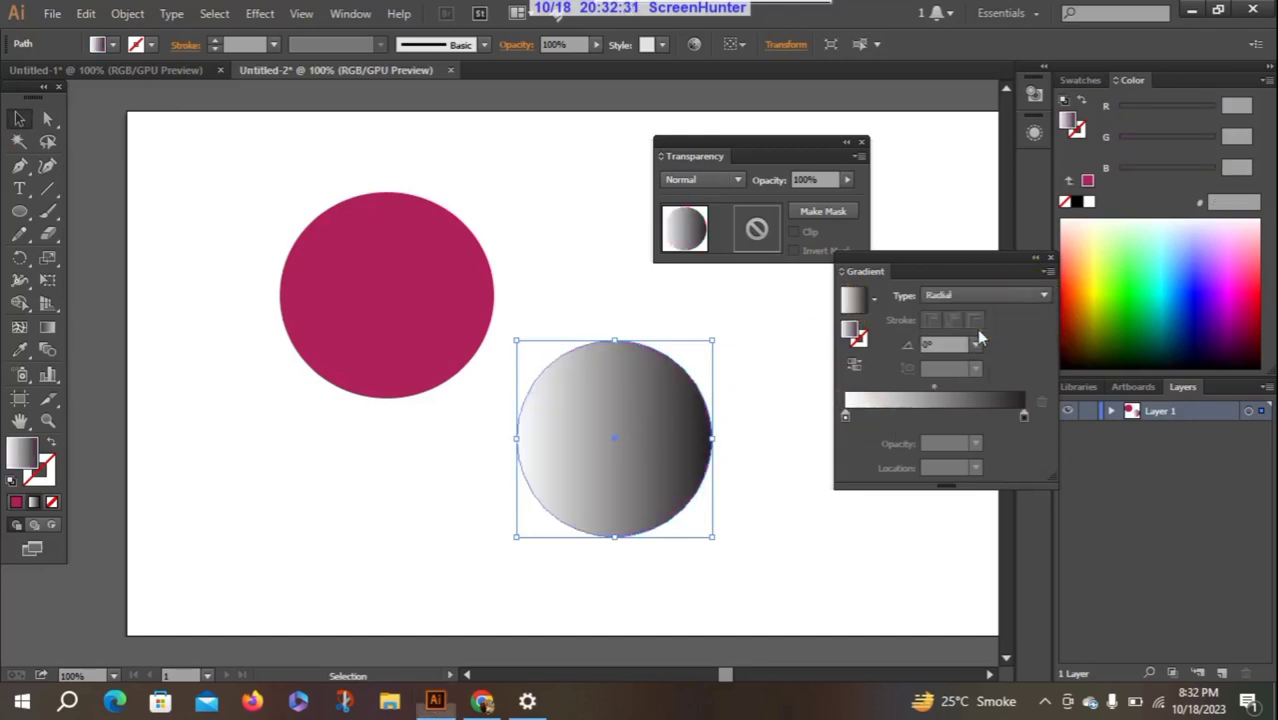
- Rearrange the floating panels and move the gradient circle over the crimson circle
mouse_move(790, 151)
left_mouse_down()
mouse_move(845, 149)
mouse_move(859, 124)
left_mouse_up()
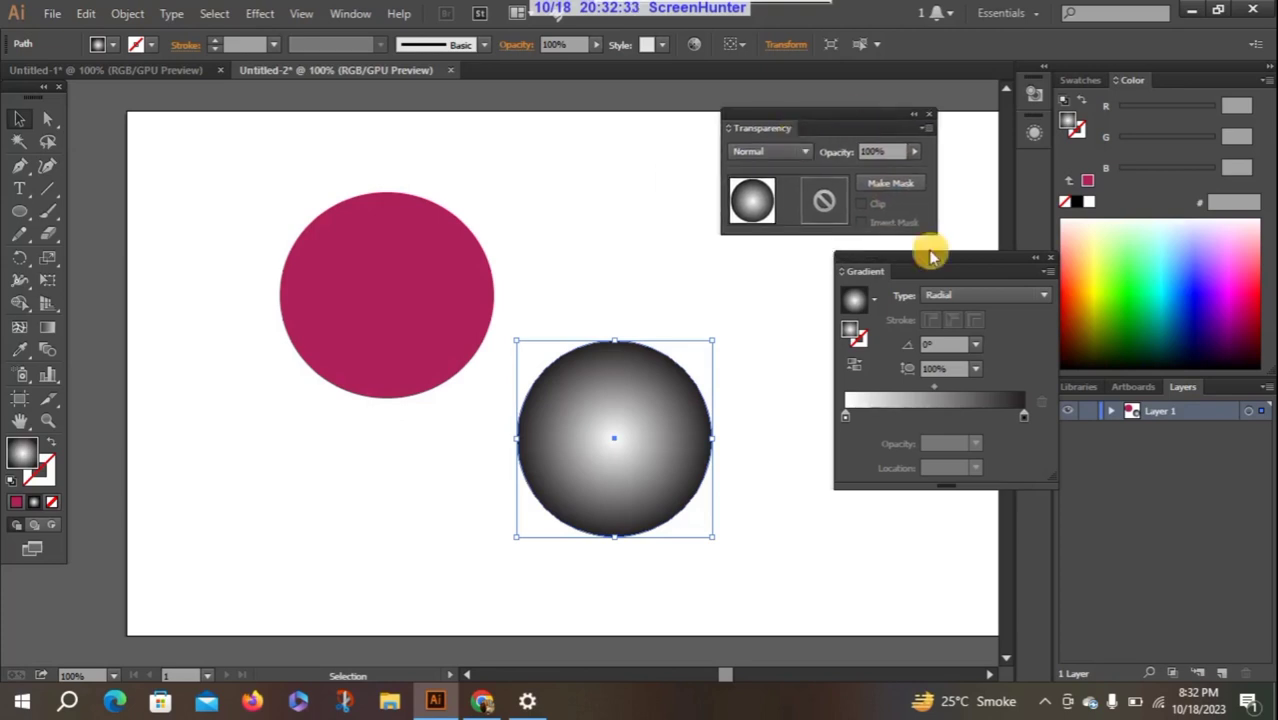
left_click_drag(950, 257, 960, 324)
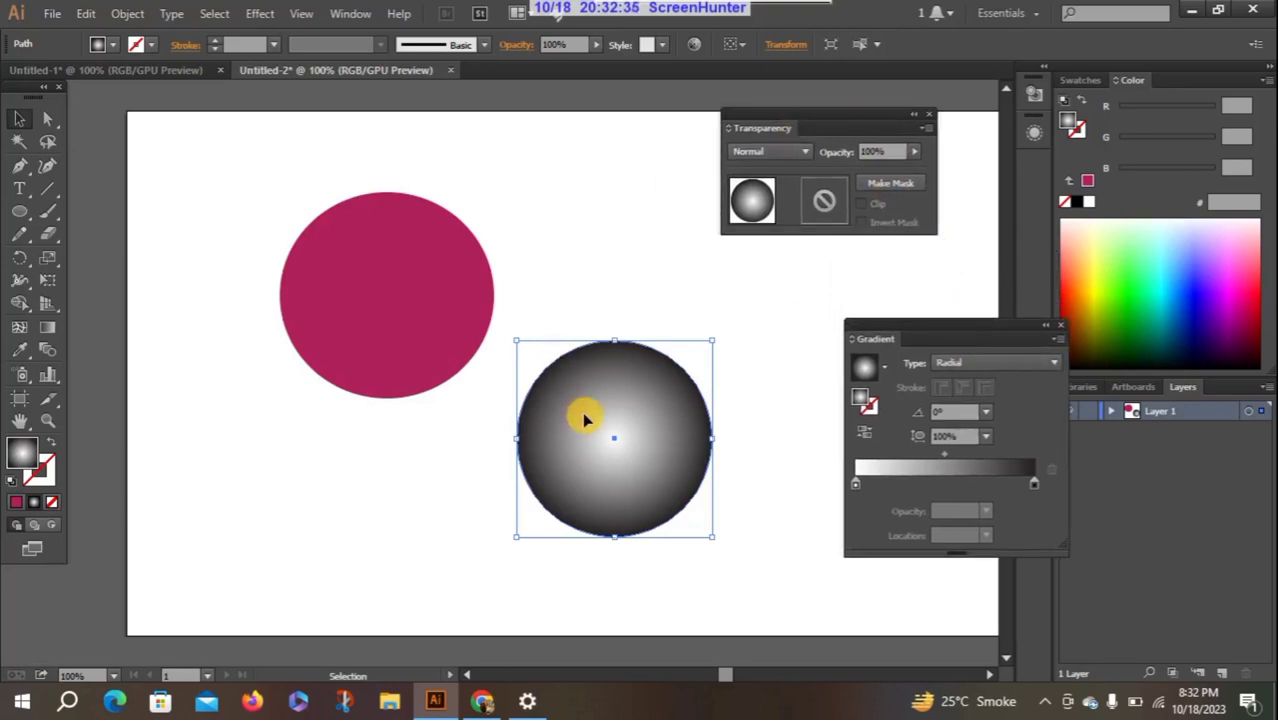
mouse_move(585, 420)
left_mouse_down()
mouse_move(447, 320)
mouse_move(604, 372)
left_mouse_up()
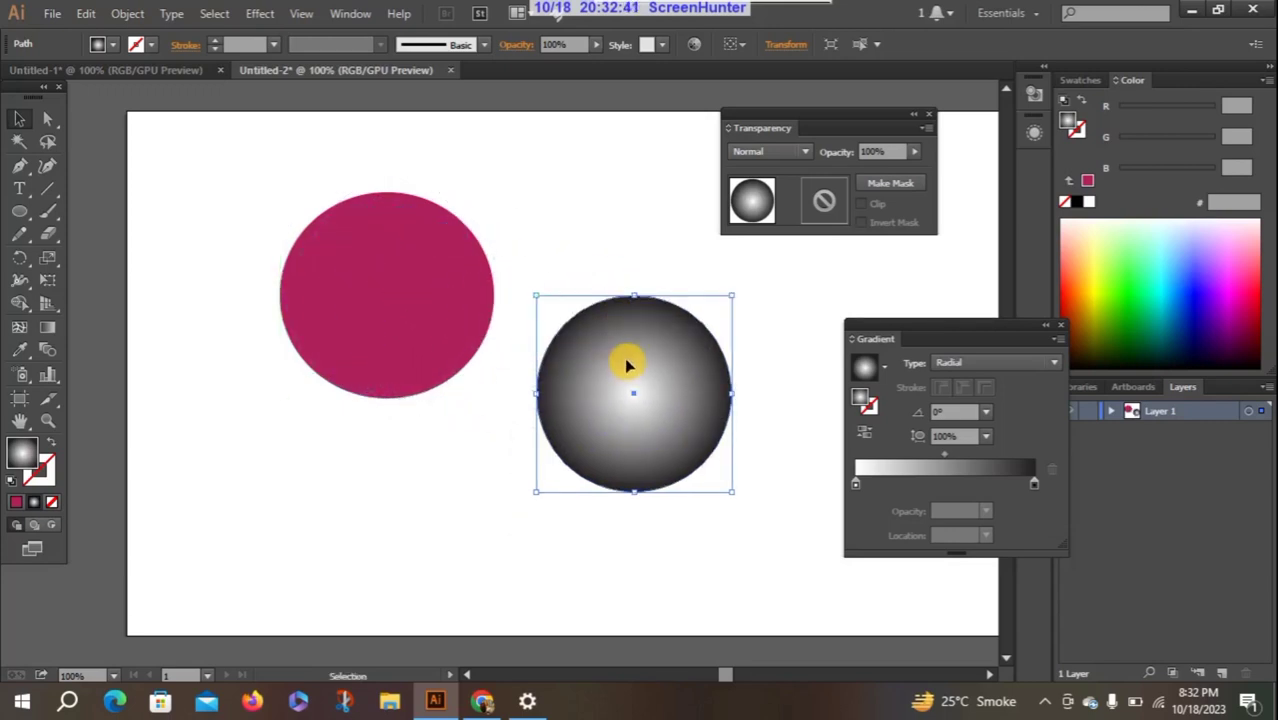
left_click_drag(627, 365, 376, 262)
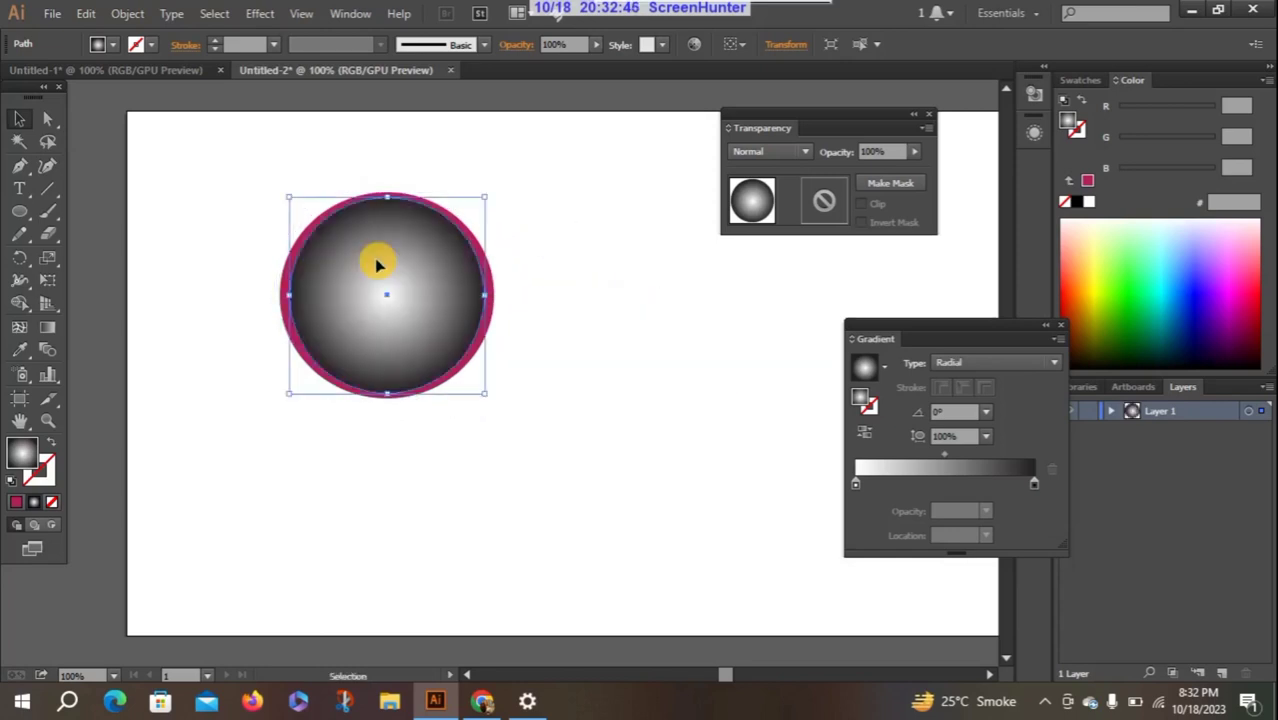
- Scale the gradient circle from both corners to hide the crimson circle, then select both circles
left_click(449, 347, "shift")
left_click(416, 317)
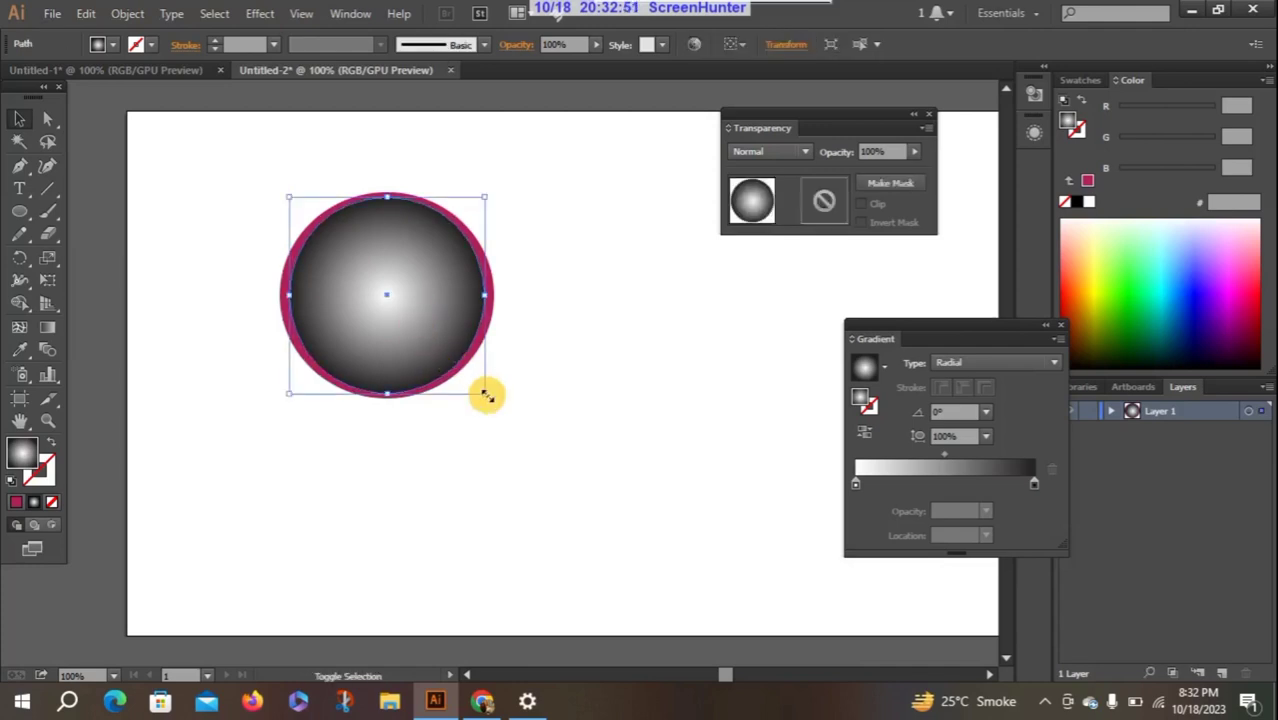
mouse_move(486, 396)
left_mouse_down()
mouse_move(500, 410)
mouse_move(489, 397)
left_mouse_up()
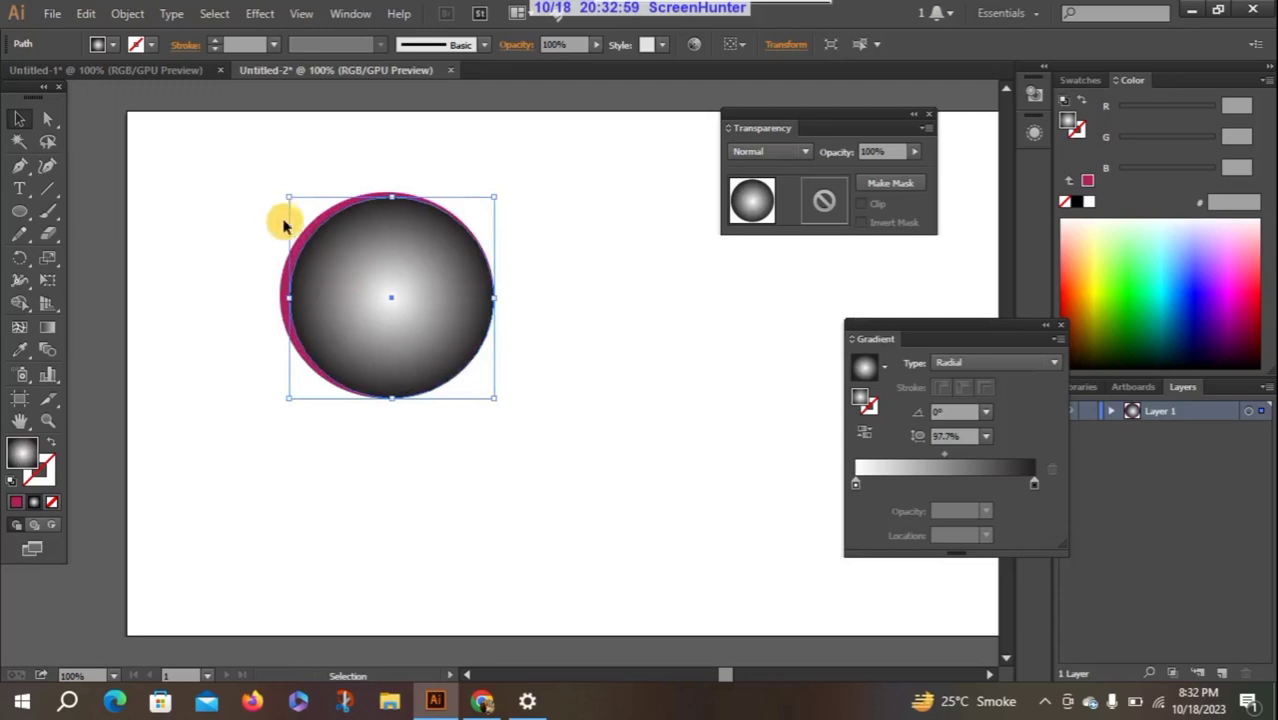
left_click_drag(288, 200, 277, 194)
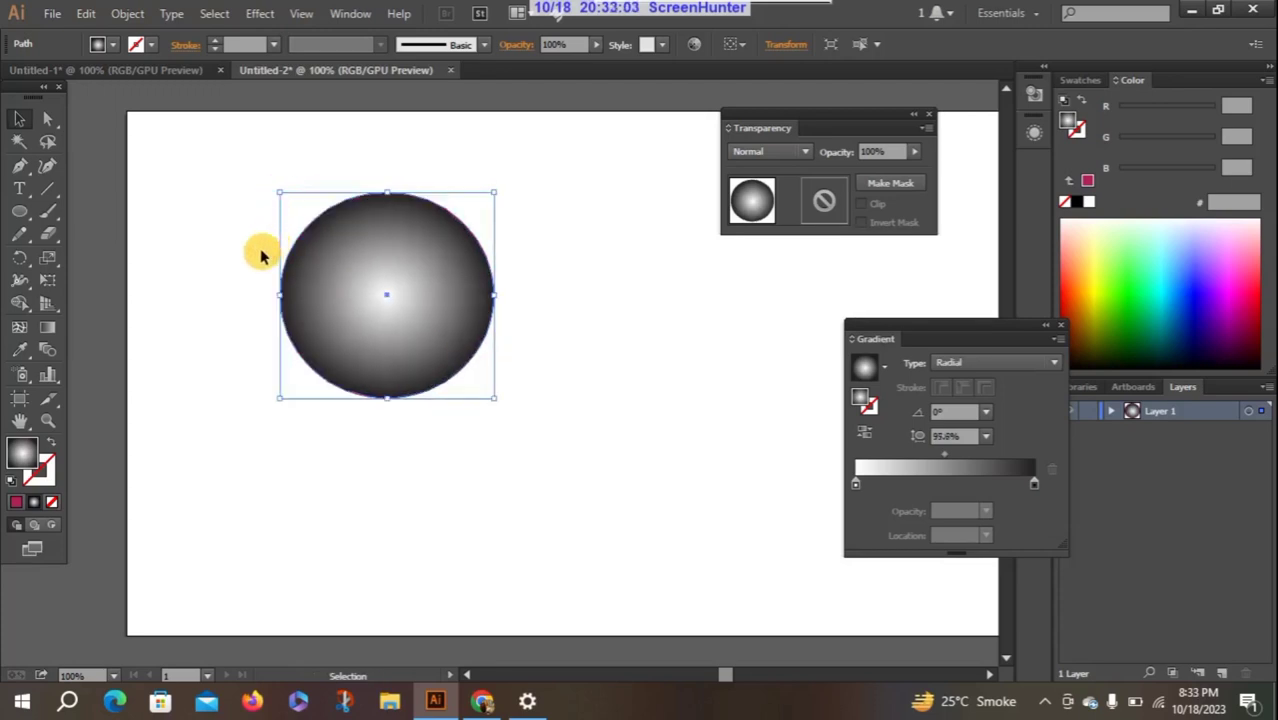
left_click(214, 254)
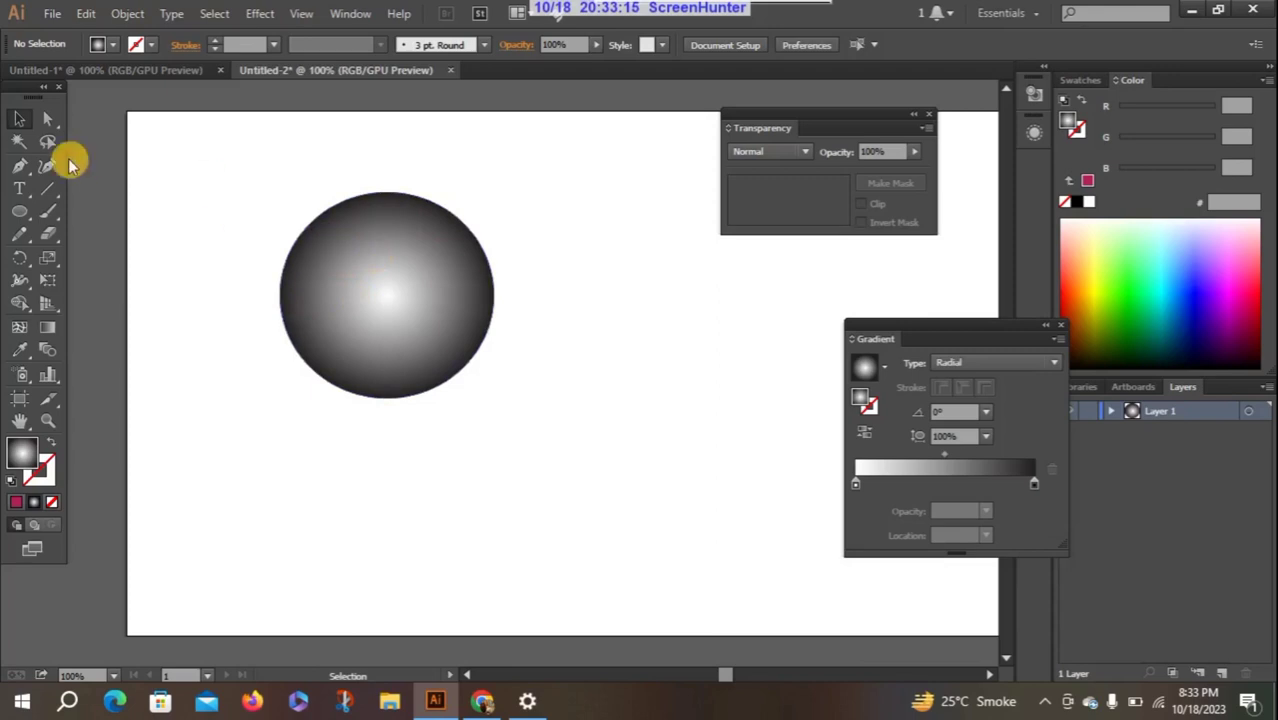
left_click_drag(228, 171, 565, 448)
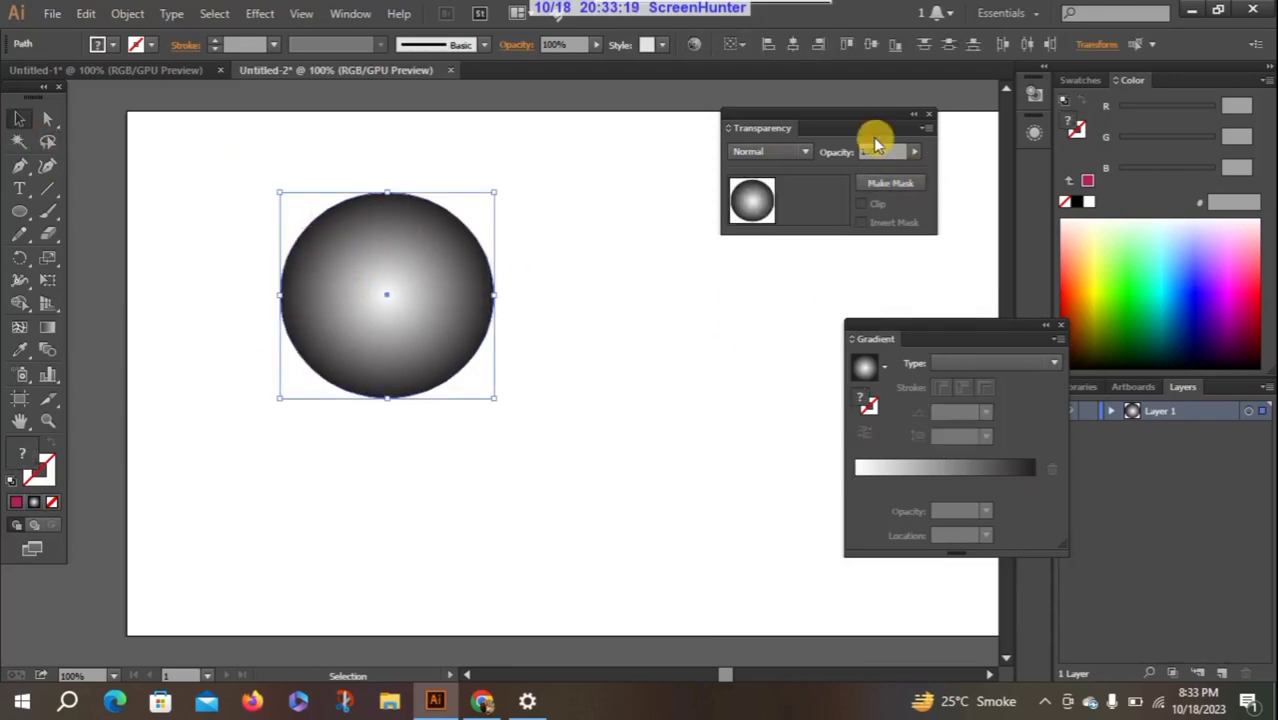
- Apply Make Mask so the gradient circle masks the crimson circle, then nudge the result slightly
left_click(910, 184)
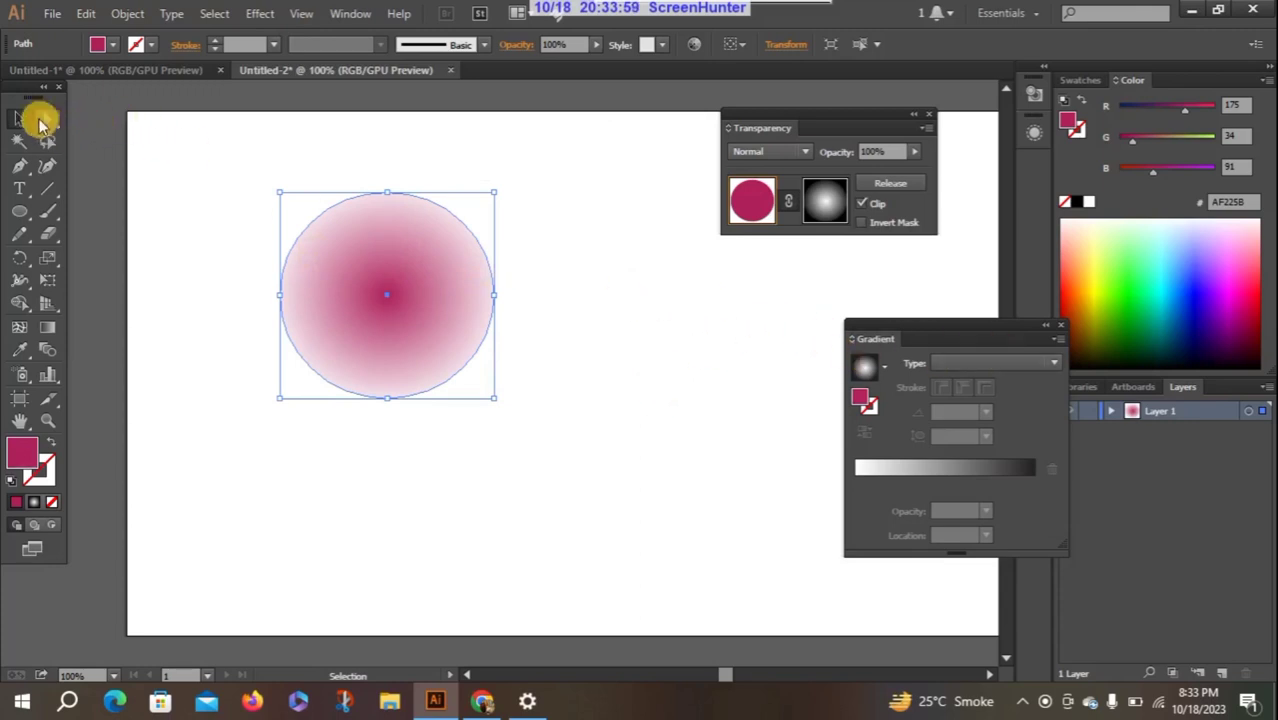
left_click_drag(240, 160, 545, 450)
right_click(368, 243)
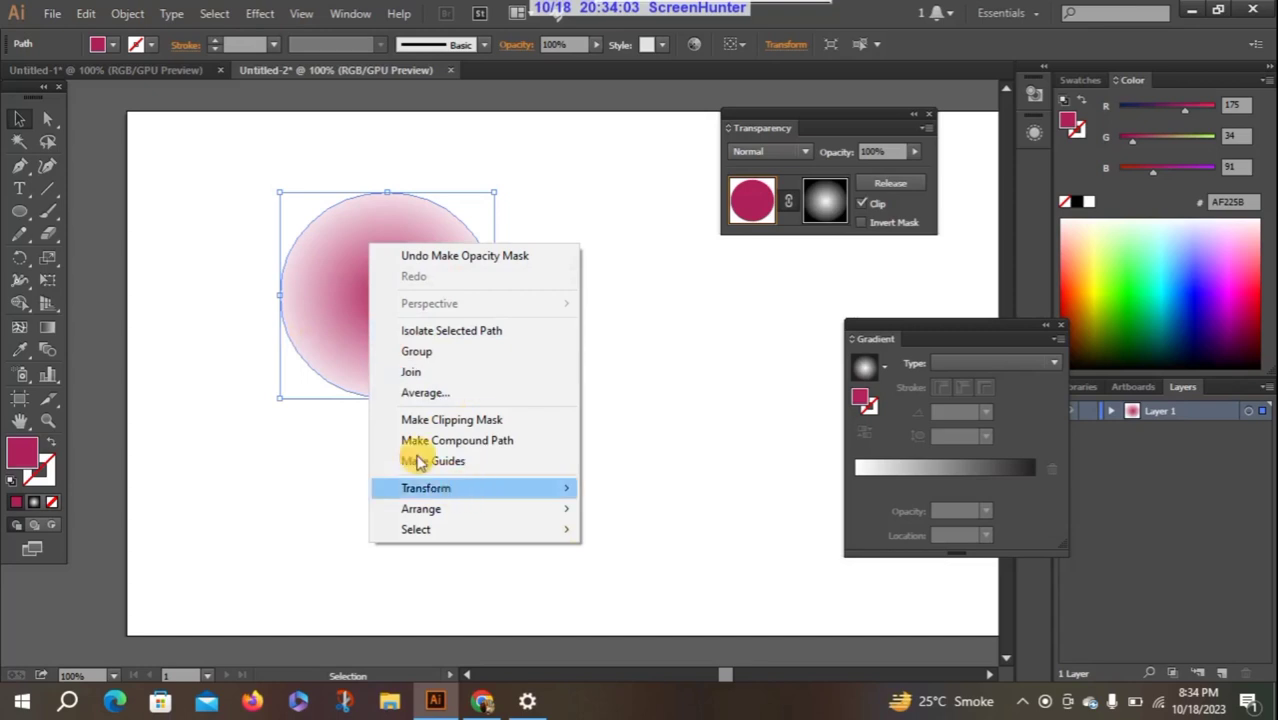
left_click(345, 228)
left_click_drag(343, 230, 334, 234)
- Delete the masked circle and place the photo 1048232144.jpg
key("Delete")
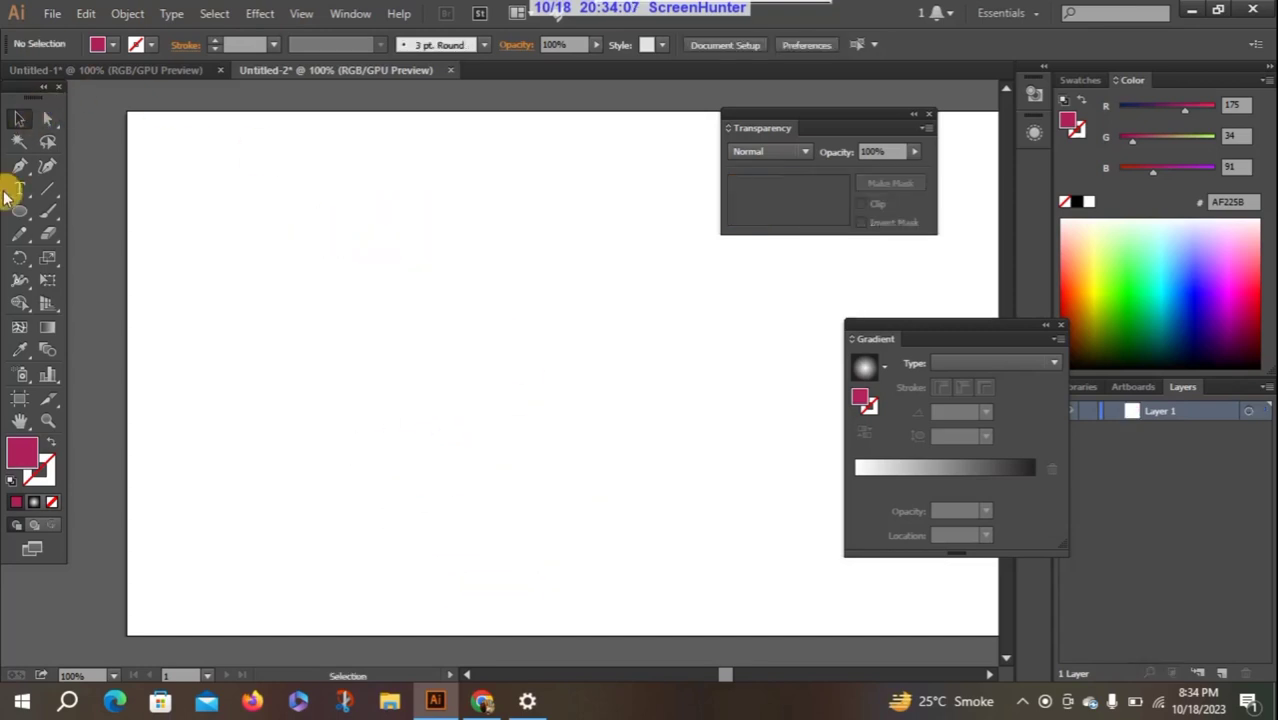
left_click(19, 211)
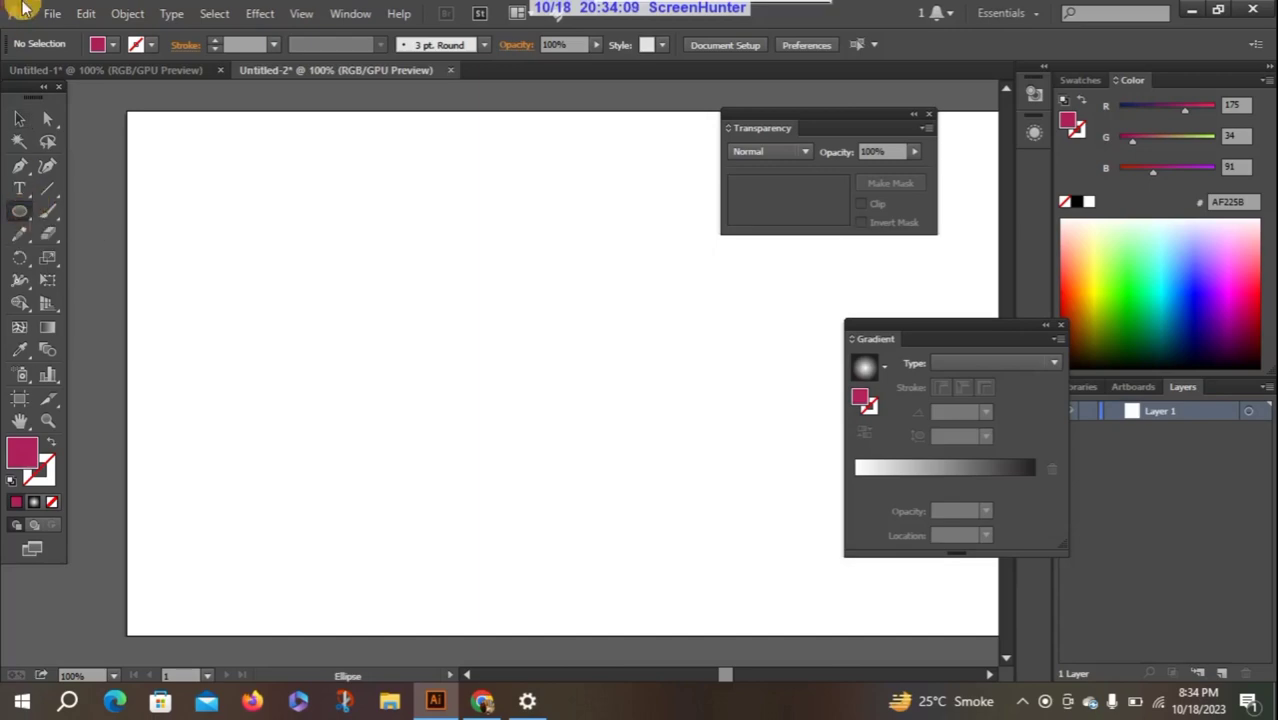
left_click(51, 13)
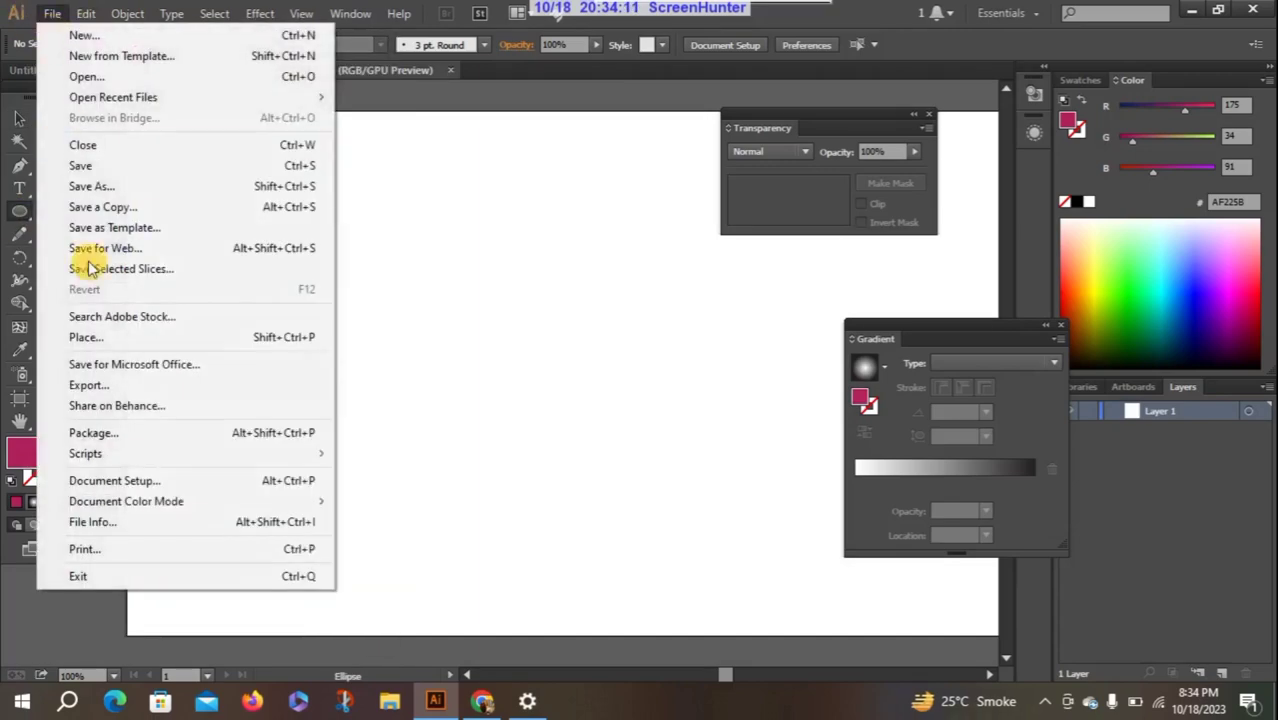
left_click(86, 337)
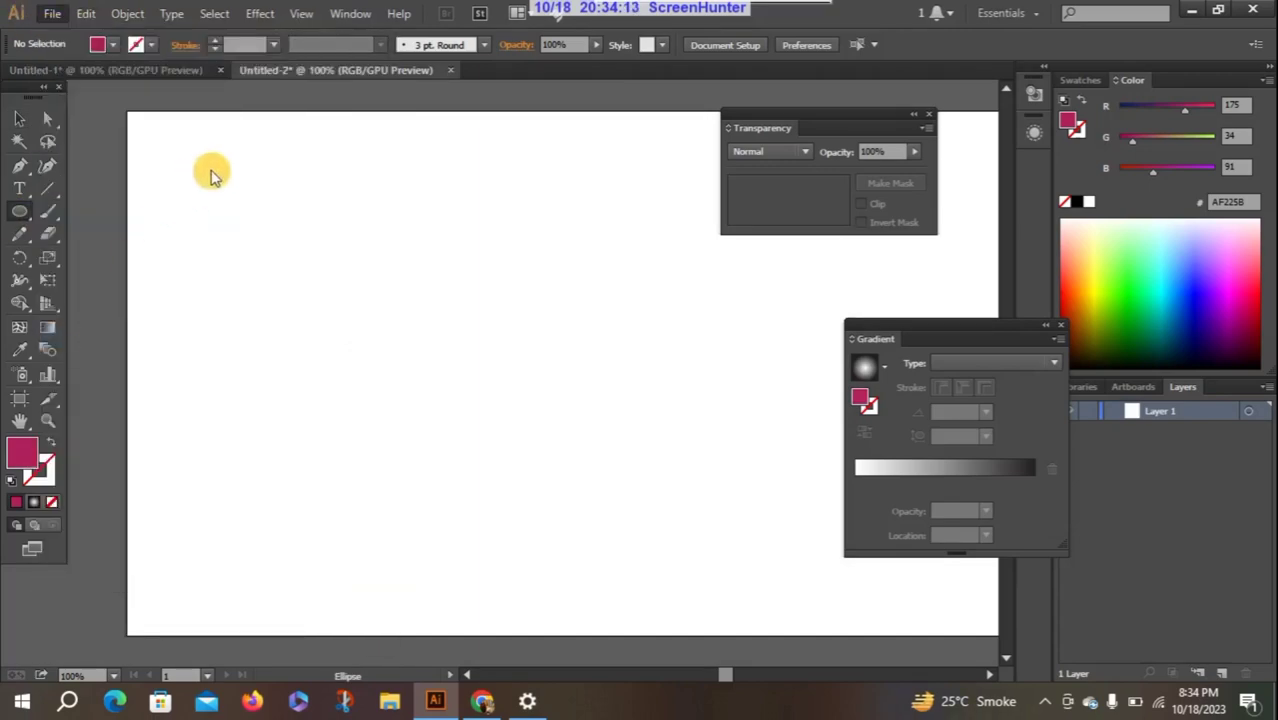
left_click(222, 136)
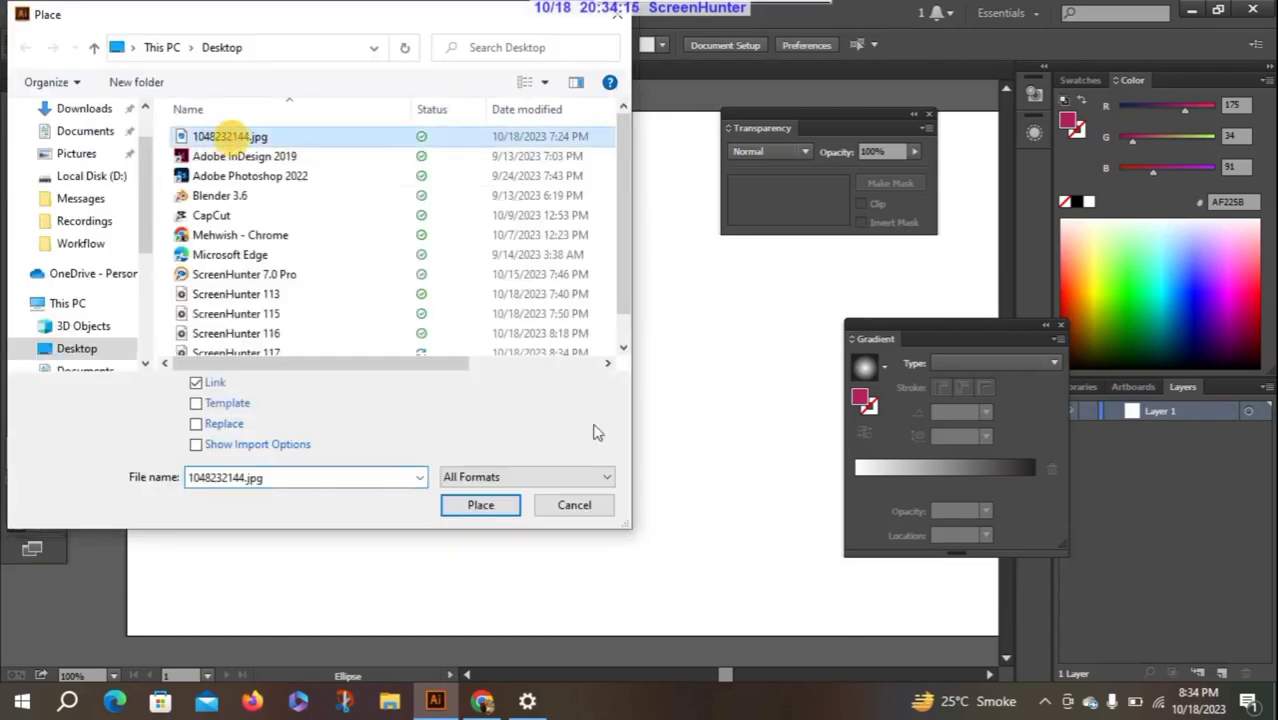
left_click(481, 510)
- Size the placed photo at the top-left, shift it right, and embed it
mouse_move(155, 168)
left_mouse_down()
mouse_move(430, 418)
mouse_move(528, 428)
left_mouse_up()
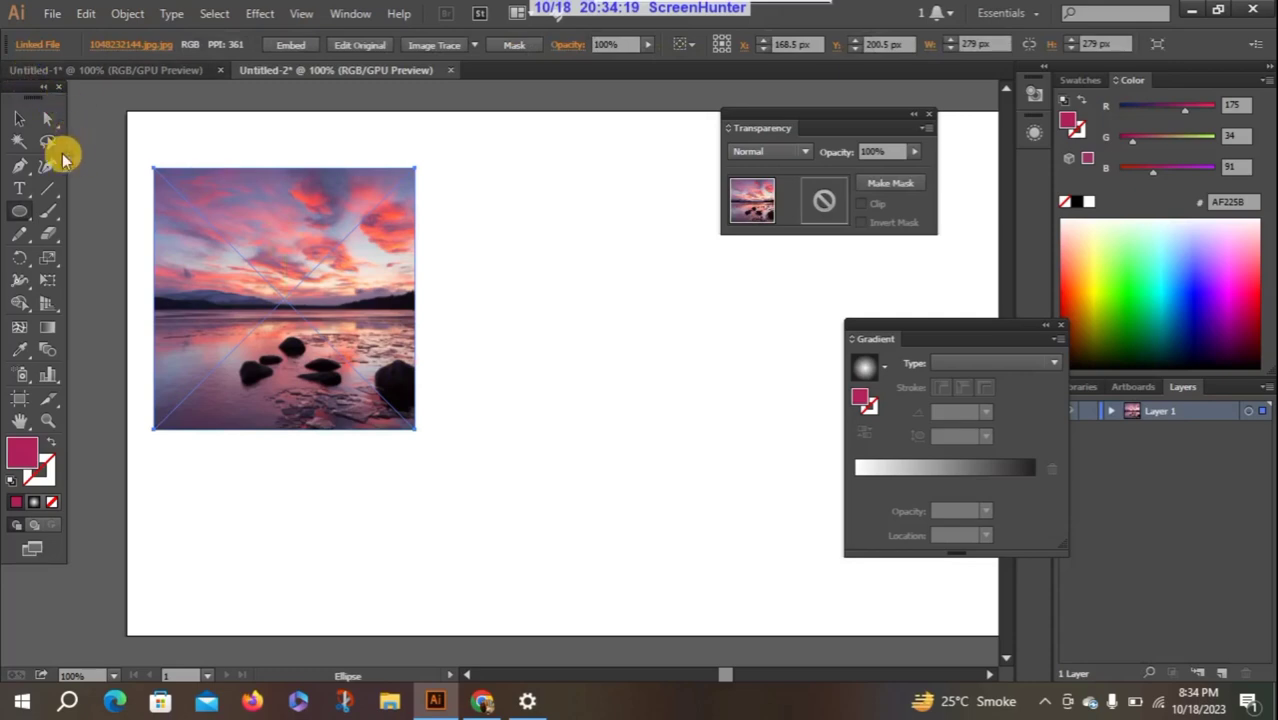
left_click(18, 118)
left_click_drag(273, 242, 362, 248)
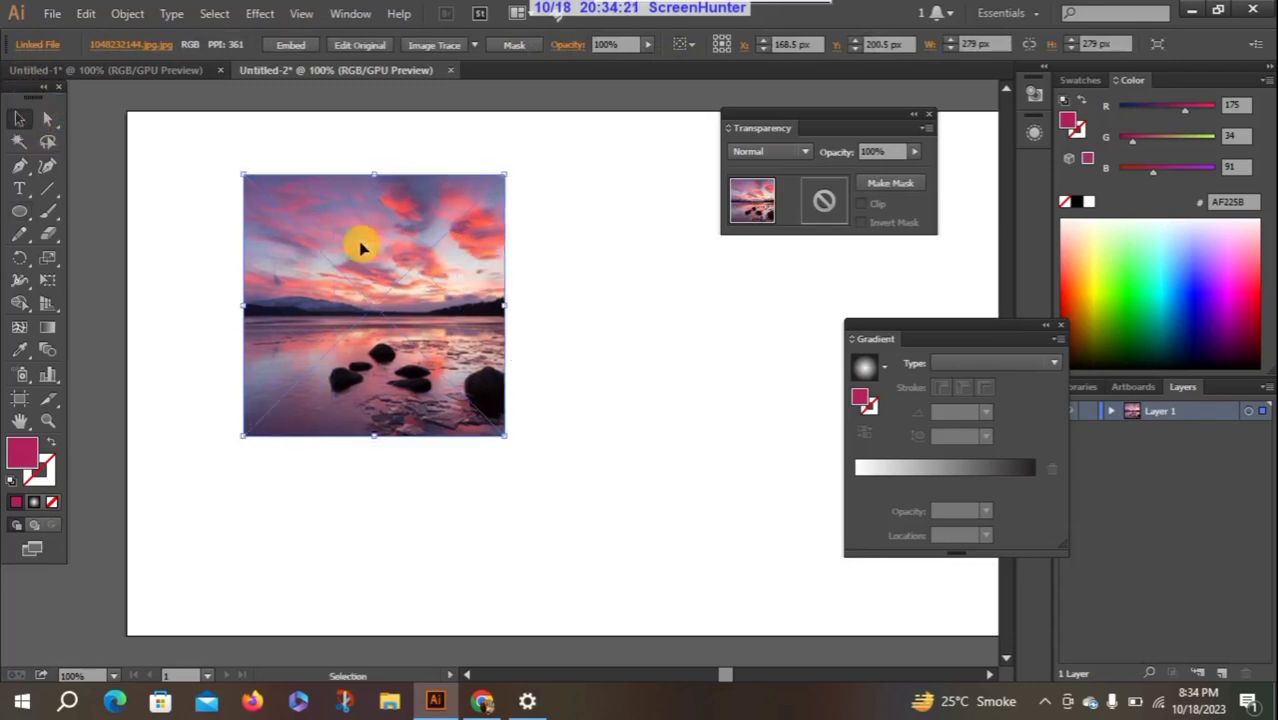
left_click(293, 50)
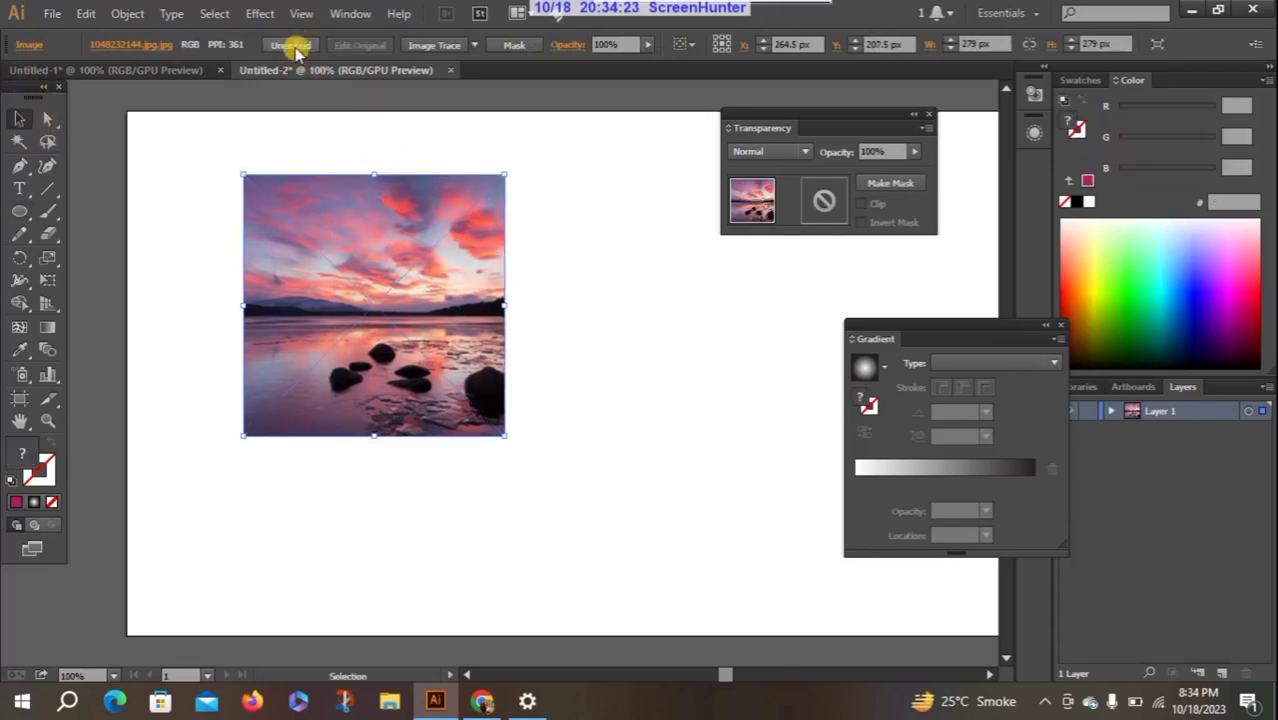
left_click(18, 212)
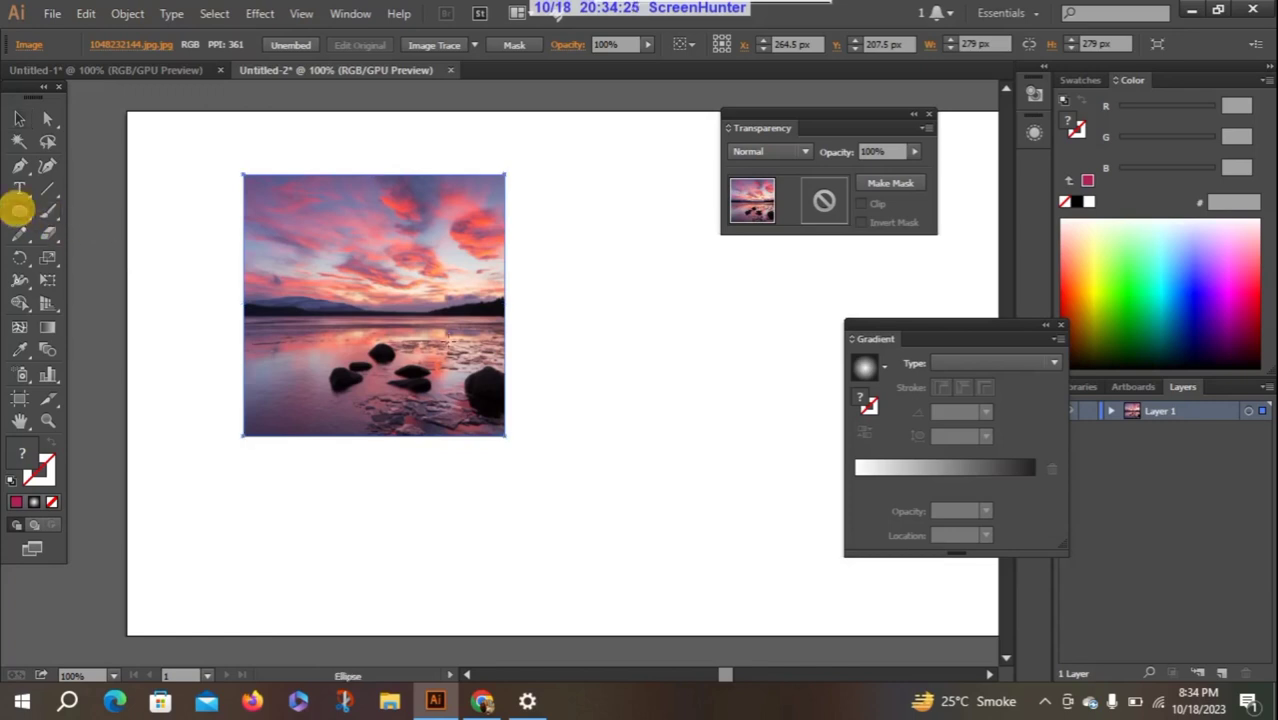
- Draw a radial white-to-black gradient circle over the photo's upper part and select both
left_click_drag(709, 487, 711, 486)
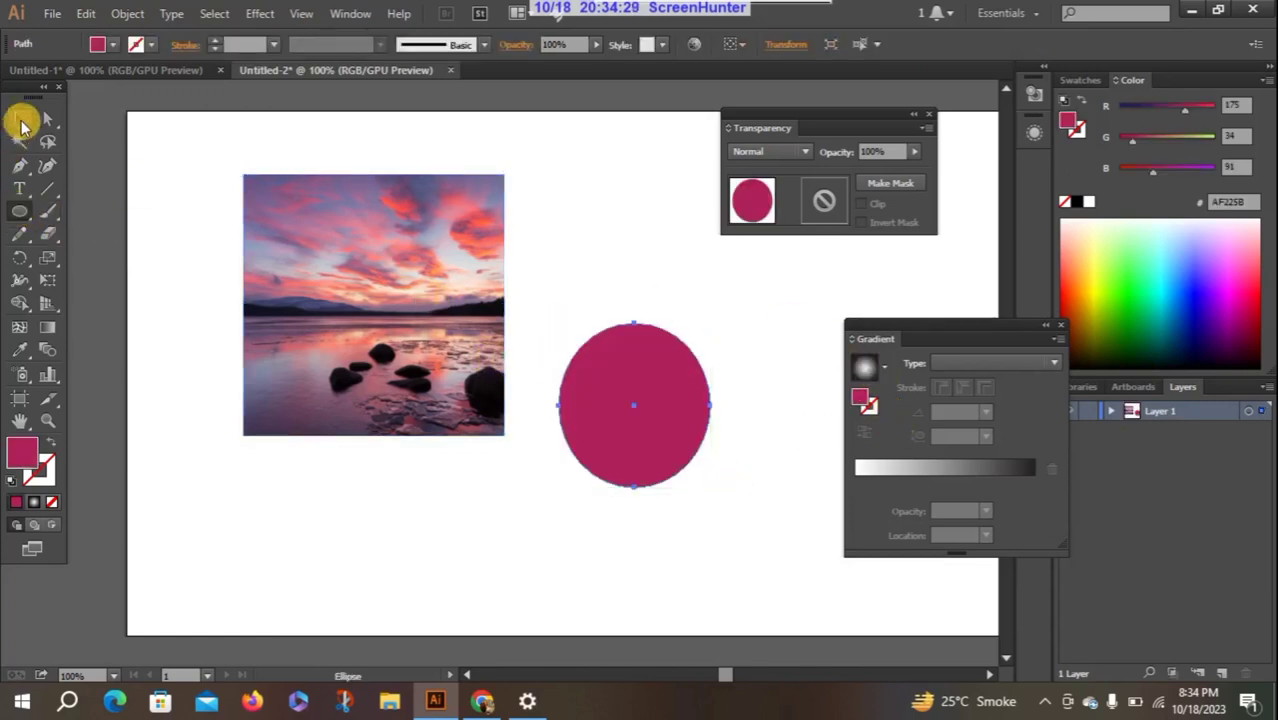
left_click(19, 119)
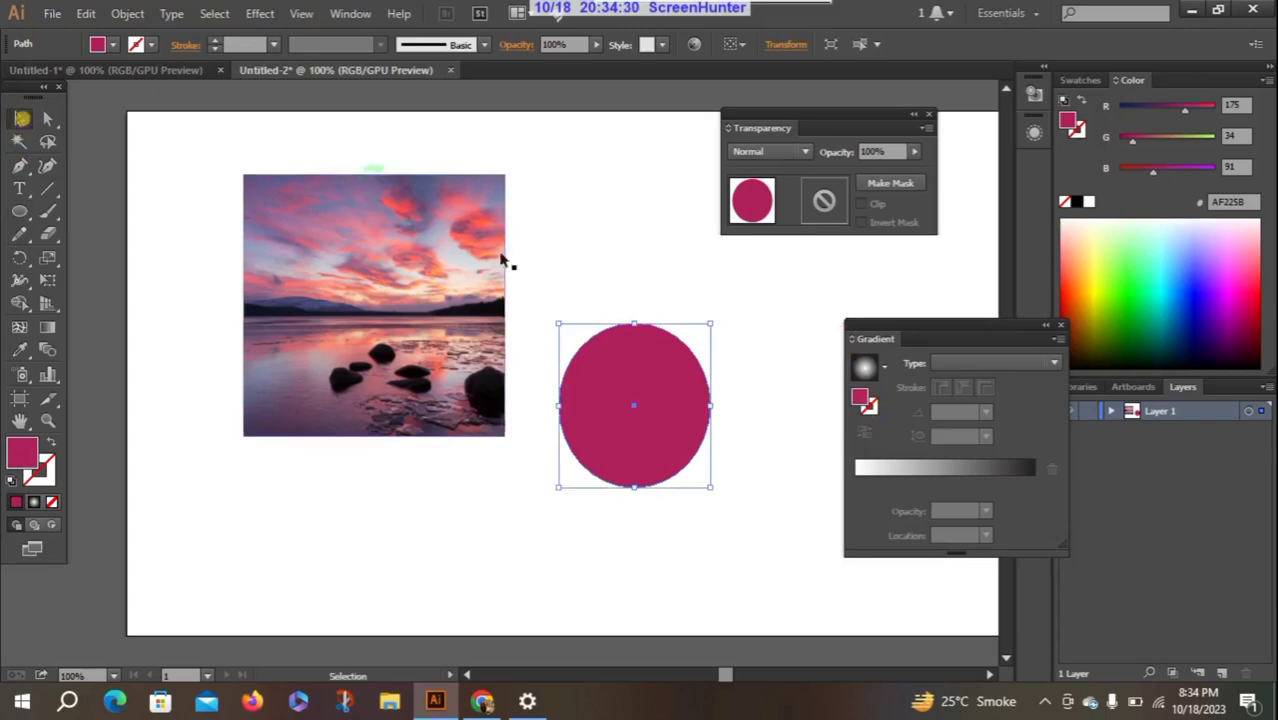
left_click(866, 366)
left_click_drag(635, 371, 411, 243)
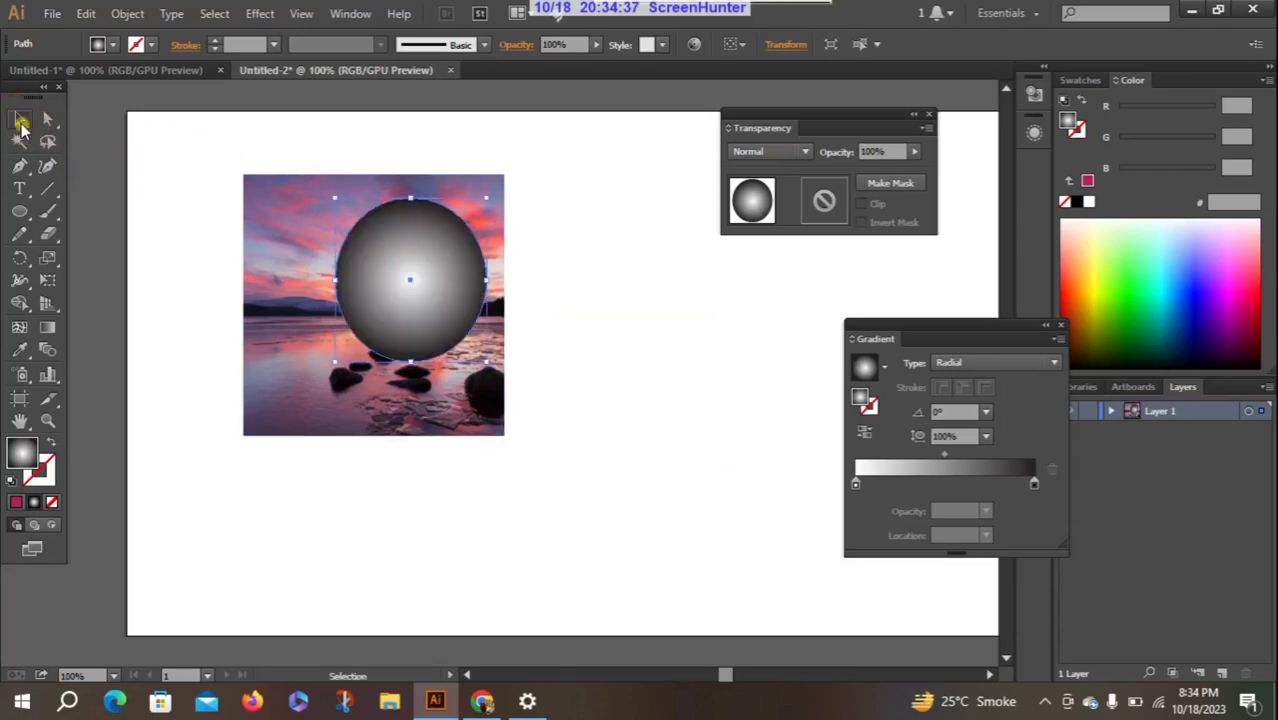
left_click_drag(192, 146, 584, 512)
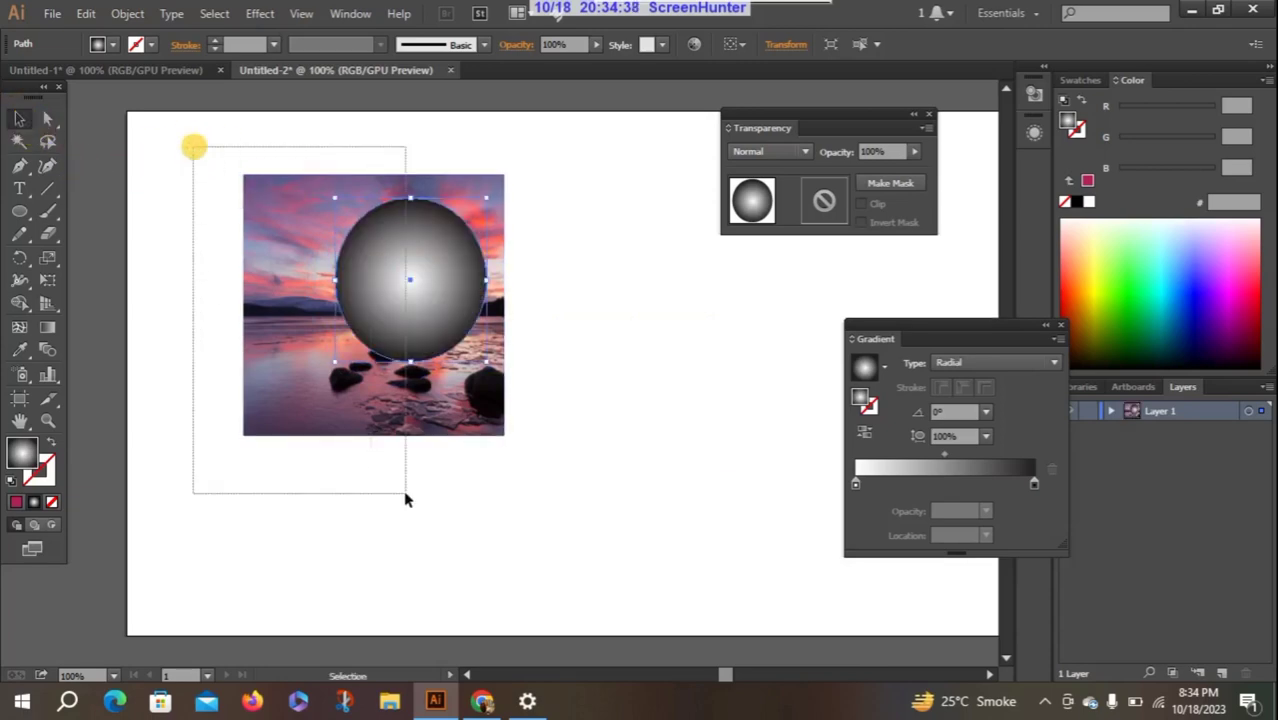
- Mask the photo with the gradient circle, undo, reposition both, and mask again
left_click(905, 184)
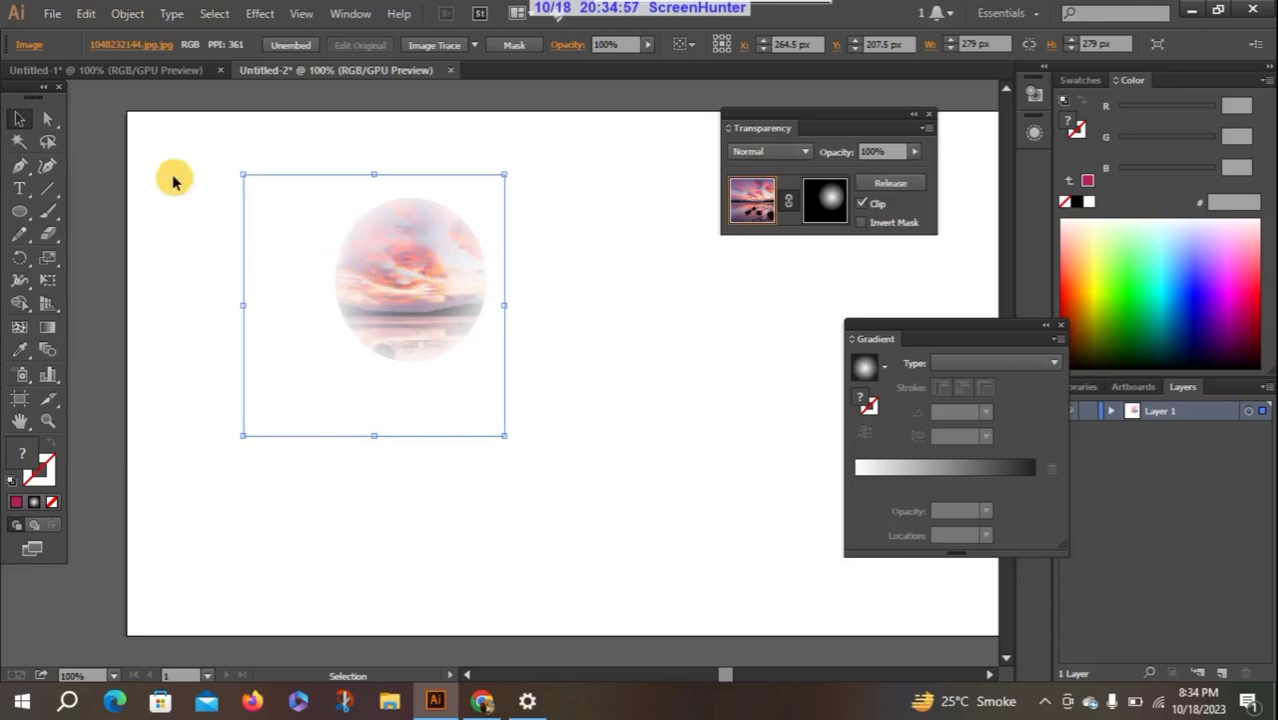
key("ctrl+z")
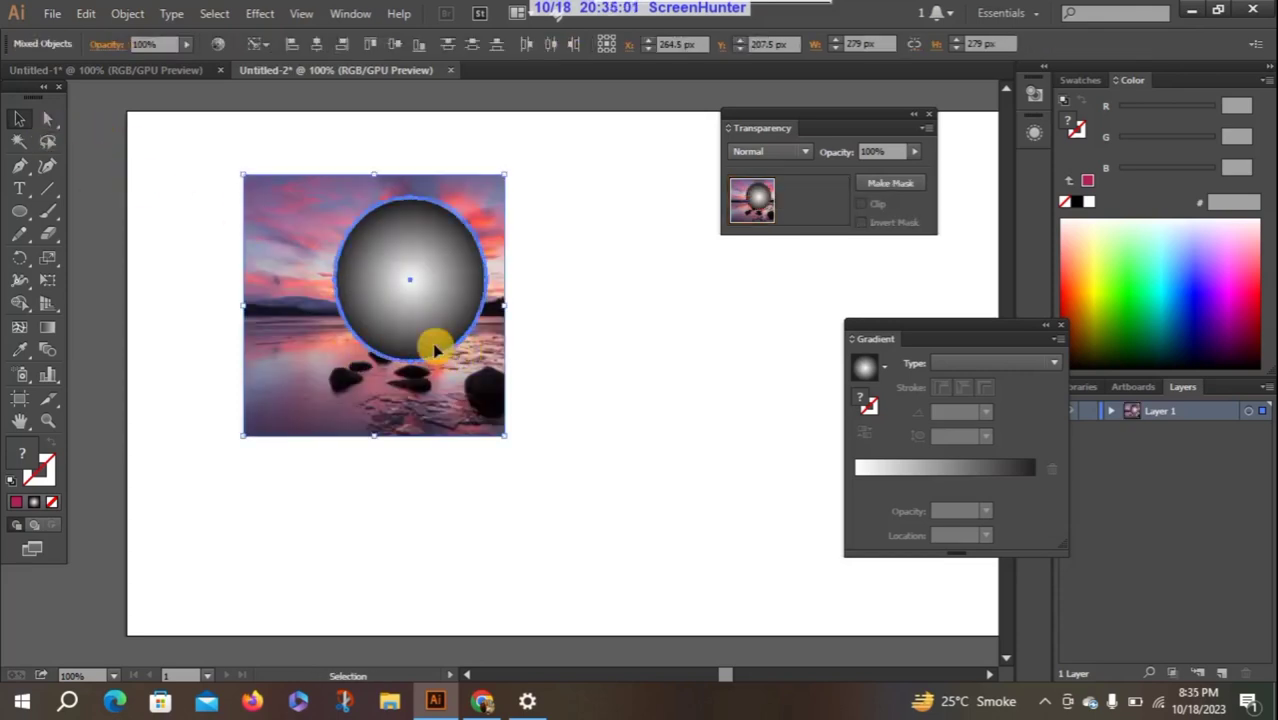
left_click_drag(443, 360, 439, 360)
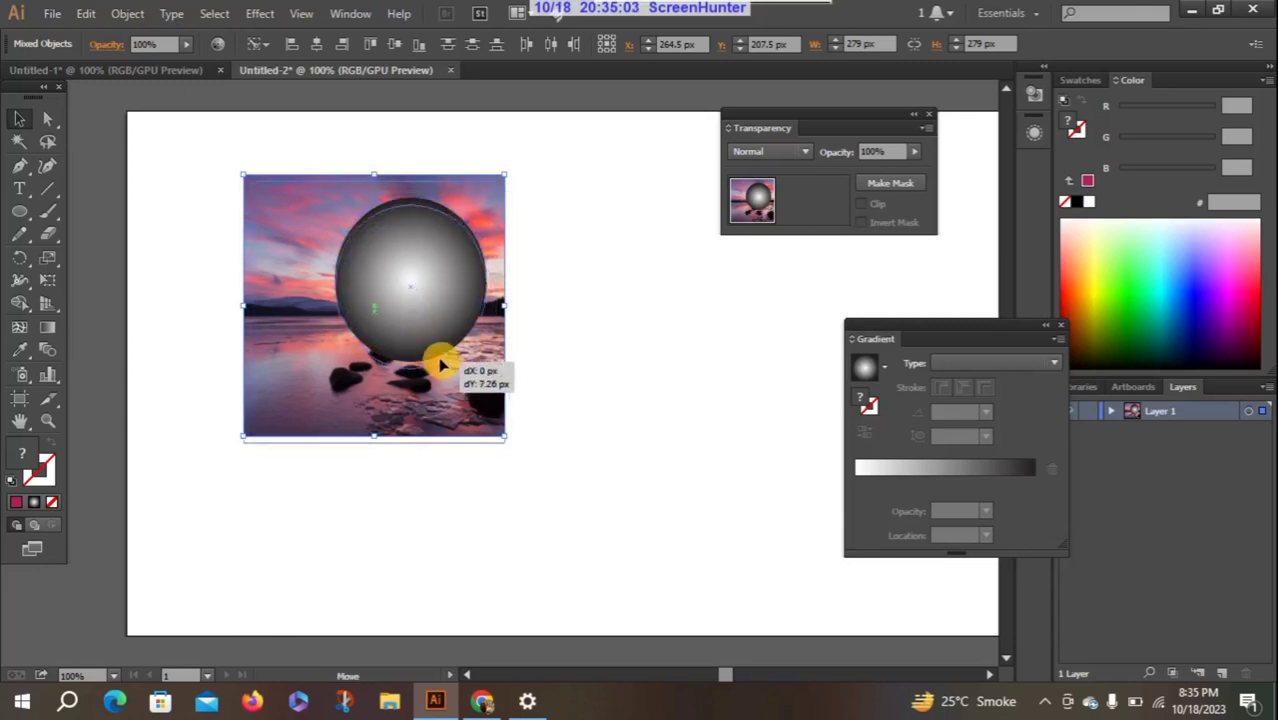
left_click_drag(404, 290, 405, 292)
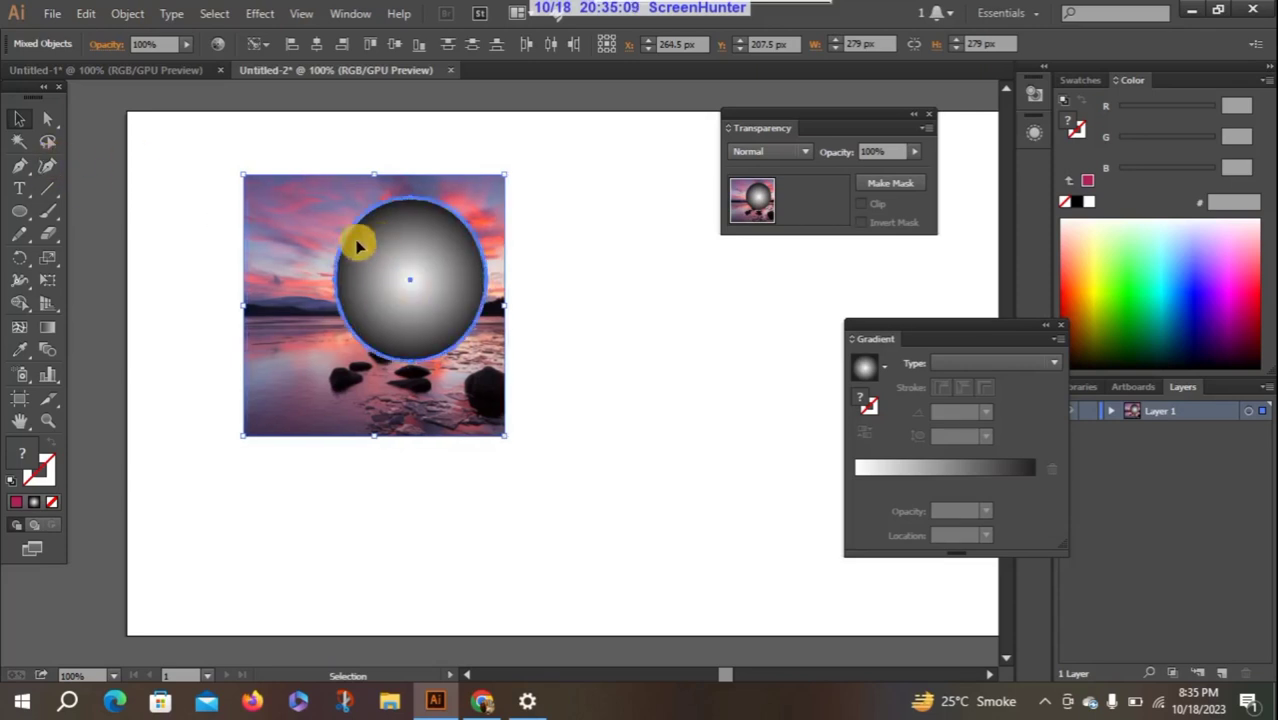
left_click(893, 184)
left_click(826, 212)
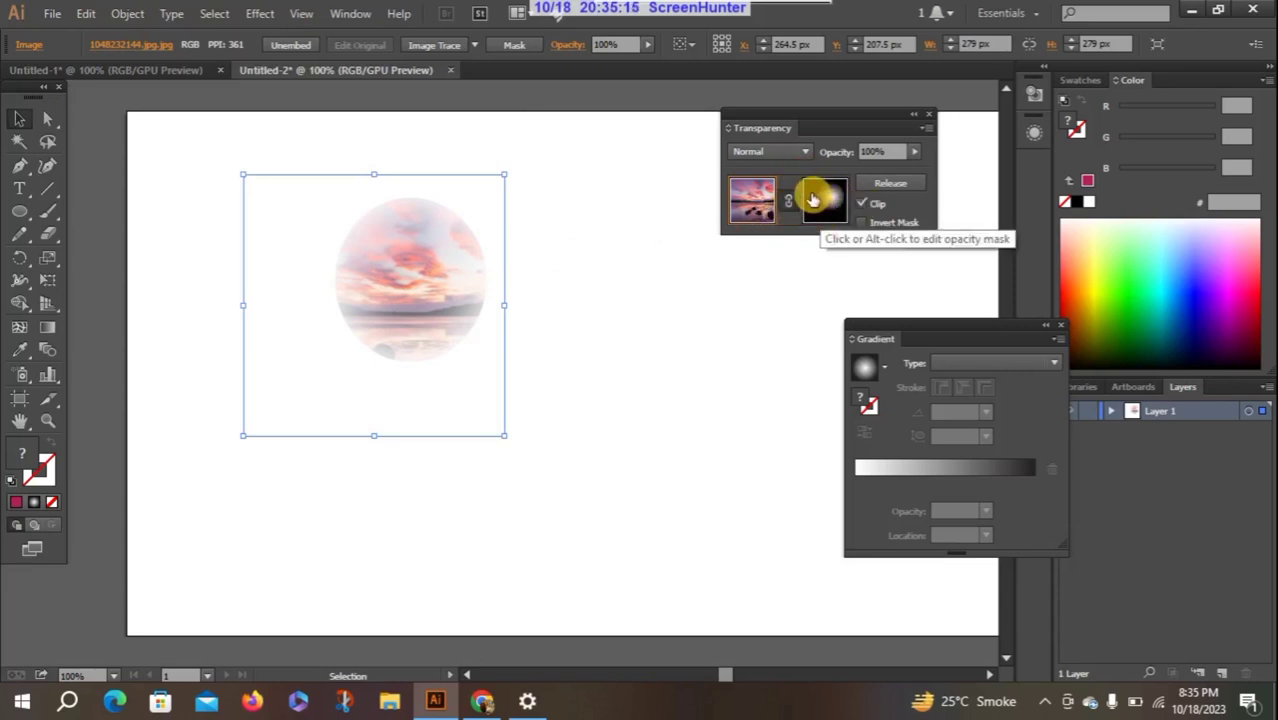
- Edit the opacity mask and enlarge its gradient circle, undoing an over-wide stretch
left_click(820, 200)
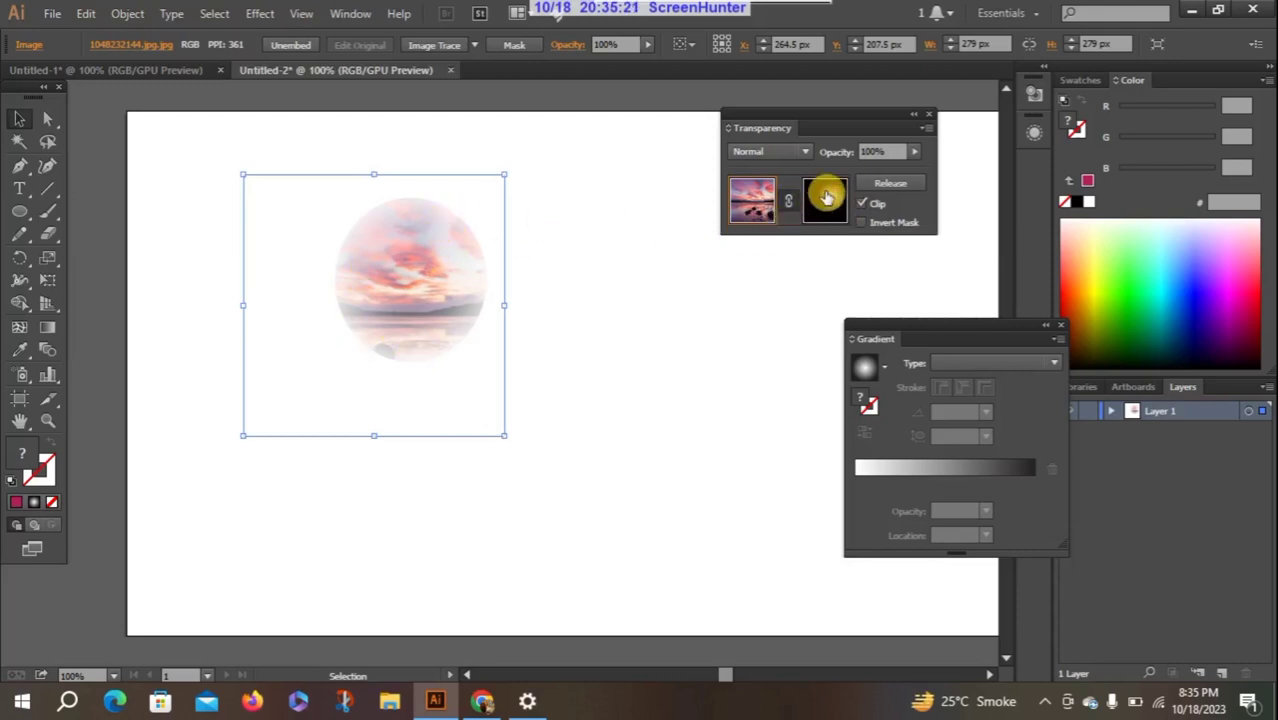
left_click(826, 197)
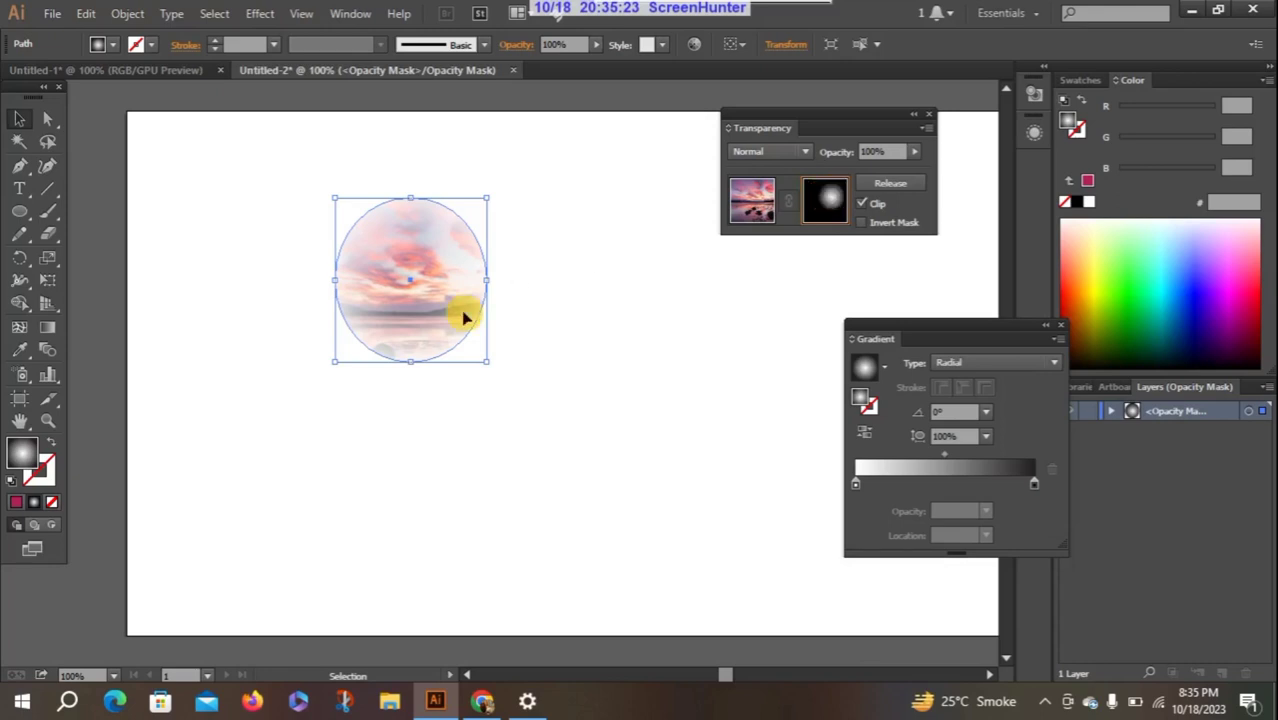
left_click_drag(486, 362, 603, 443)
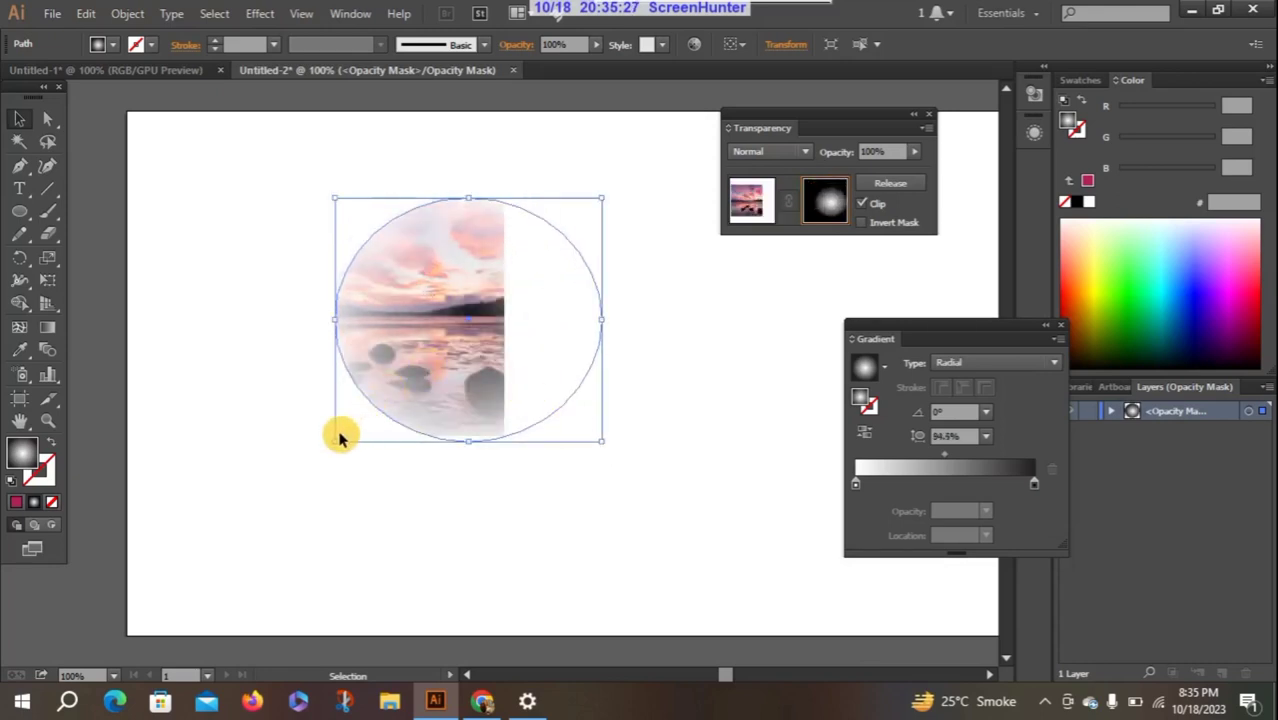
left_click(331, 354)
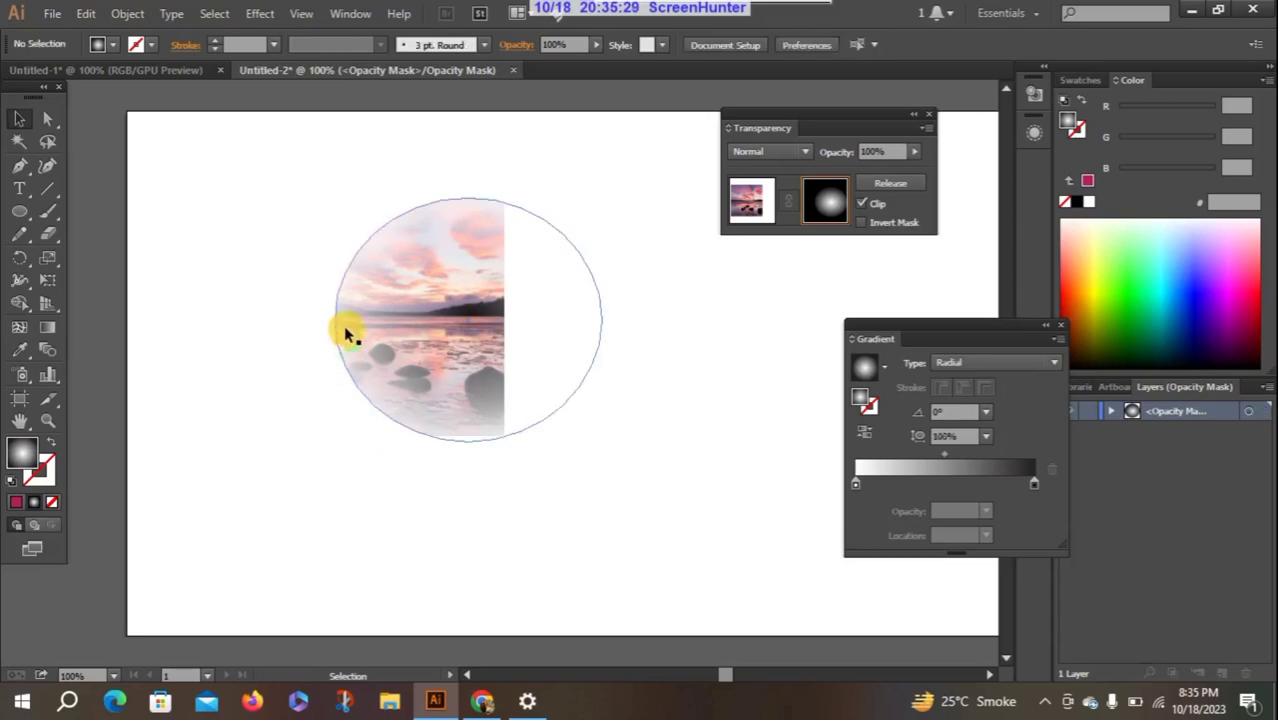
left_click(340, 320)
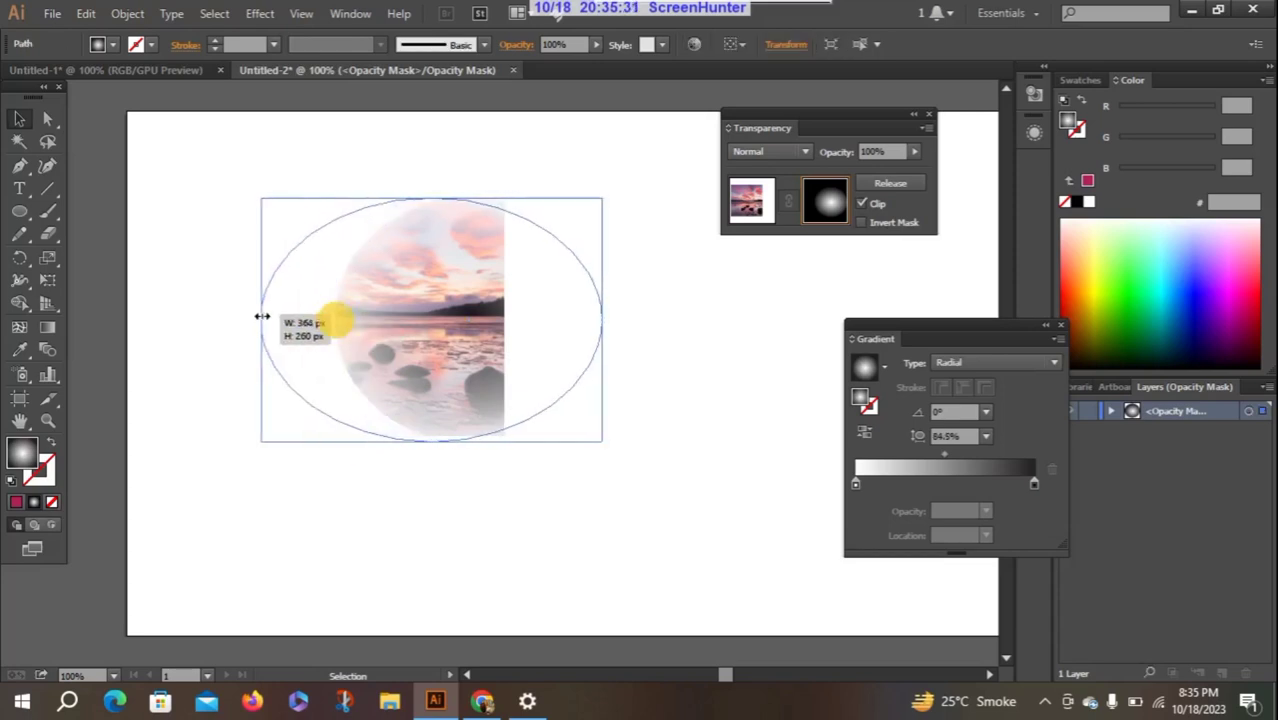
left_click_drag(337, 320, 238, 318)
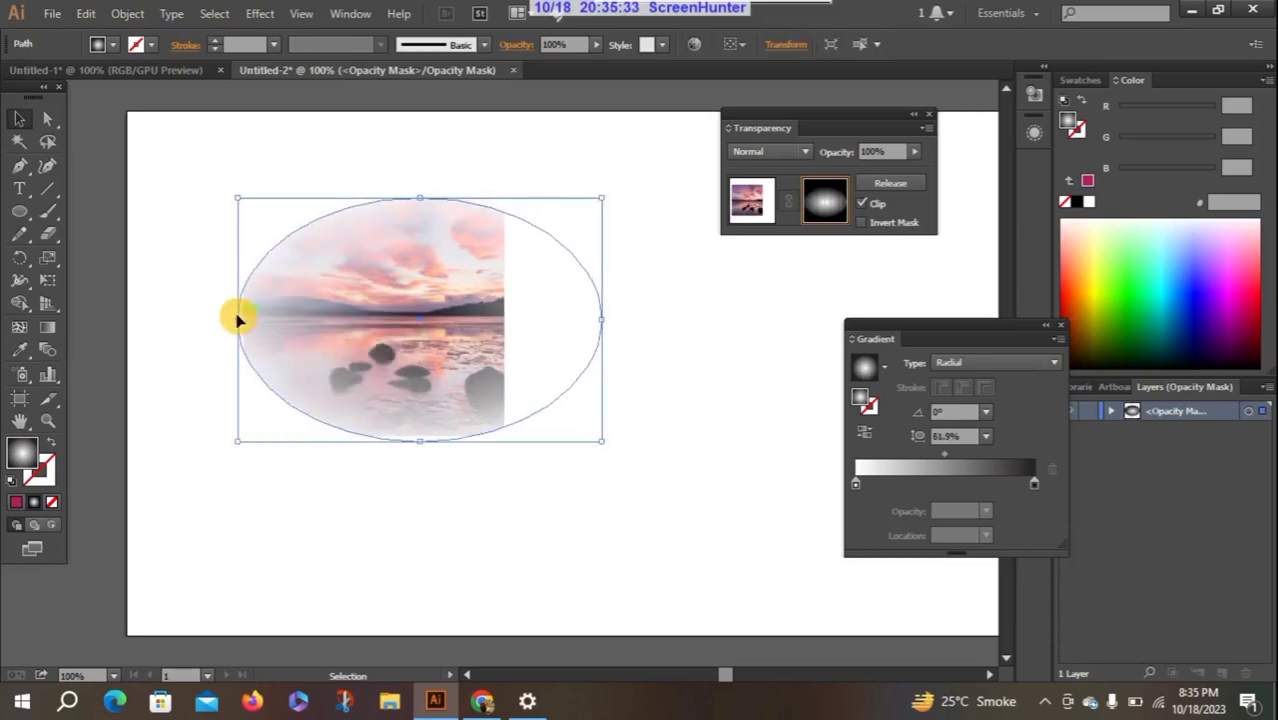
key("ctrl+z")
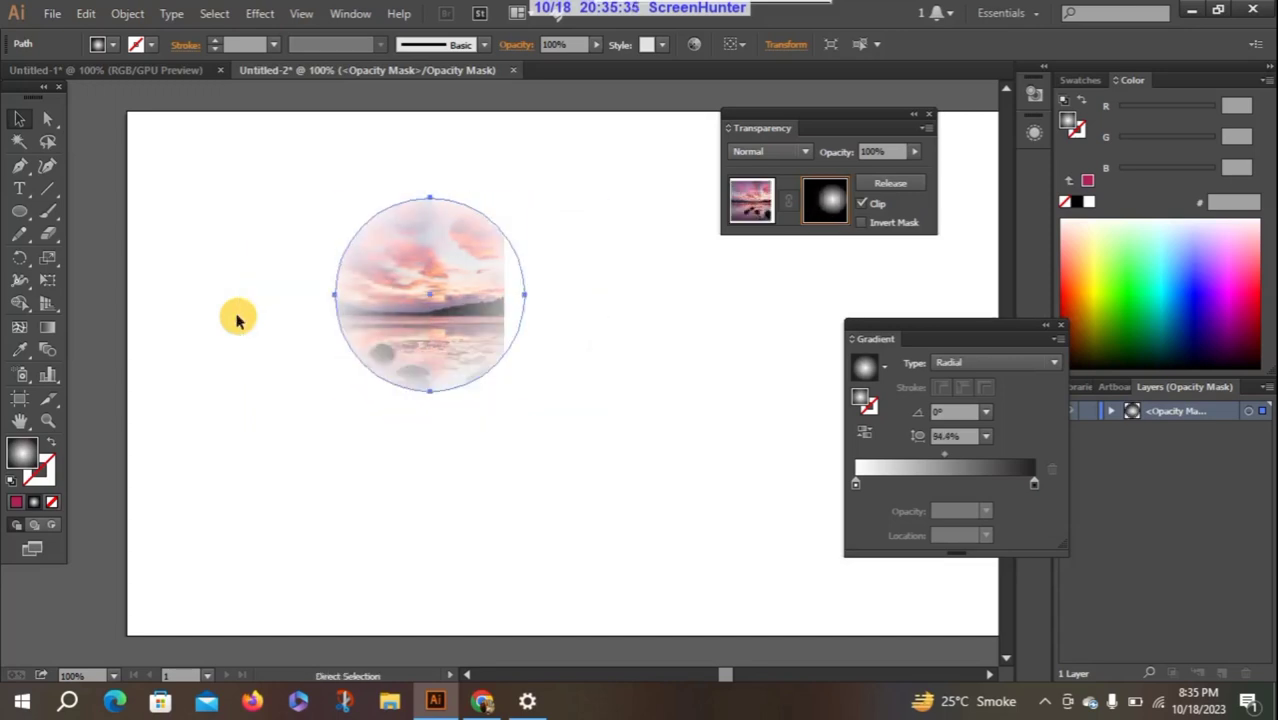
- Leave mask editing and scale the masked photo to about 379 × 355 px
left_click(758, 196)
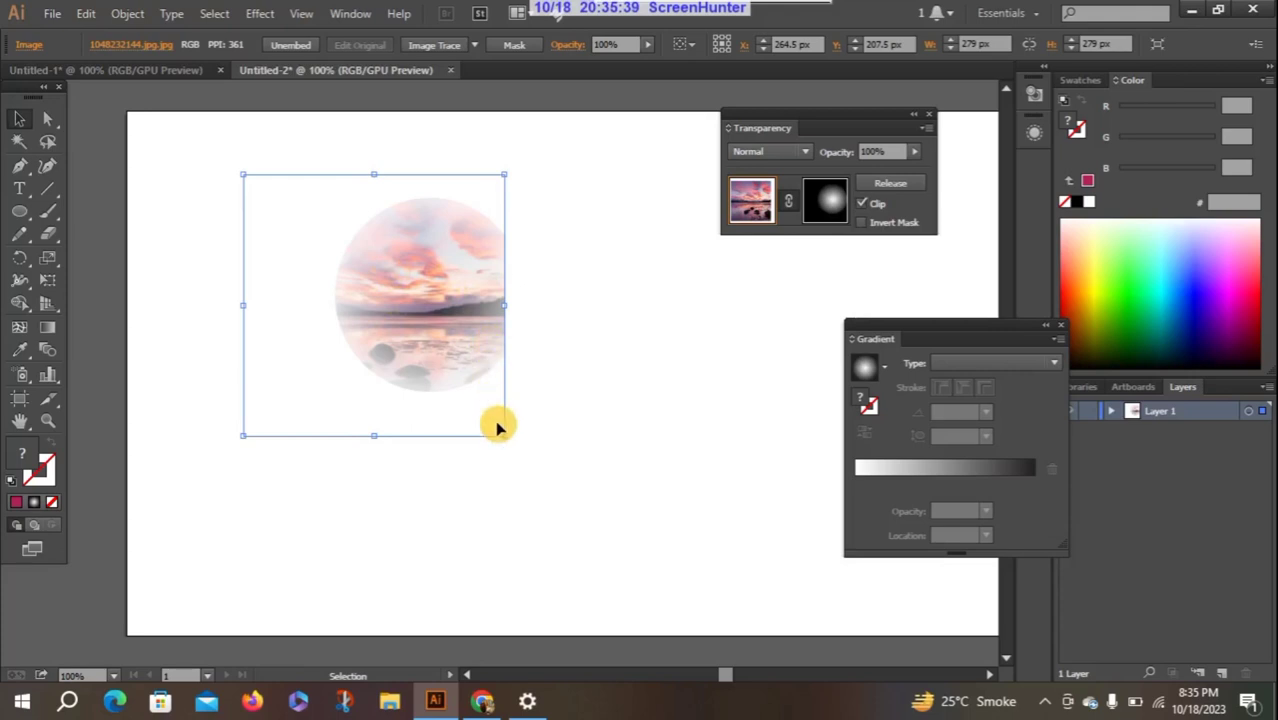
left_click_drag(501, 441, 541, 387)
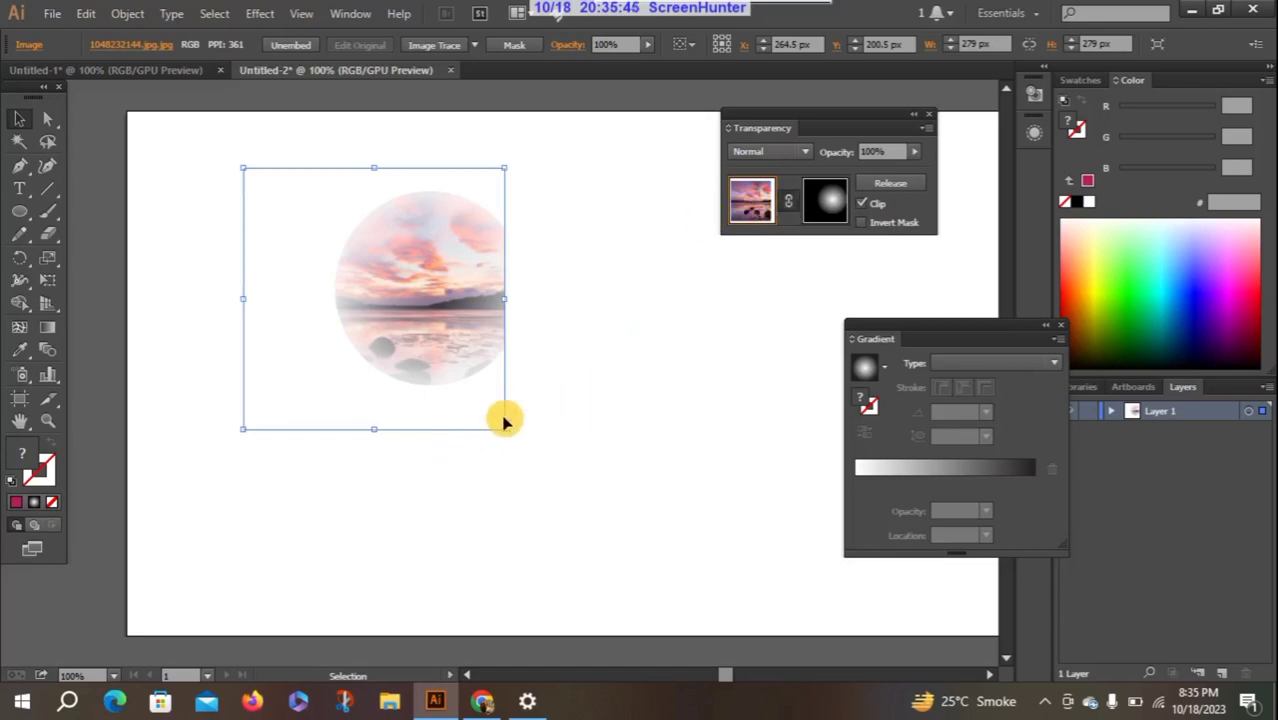
left_click_drag(503, 430, 597, 499)
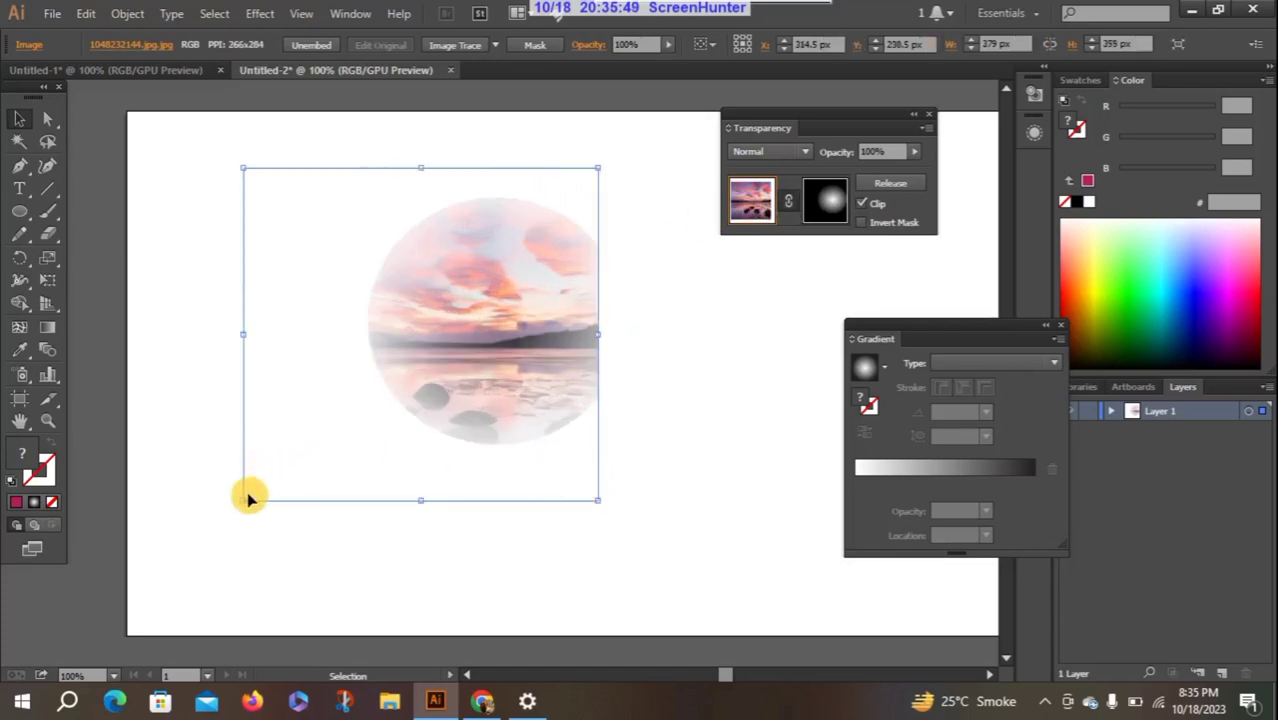
mouse_move(246, 499)
left_mouse_down()
mouse_move(210, 562)
mouse_move(248, 484)
left_mouse_up()
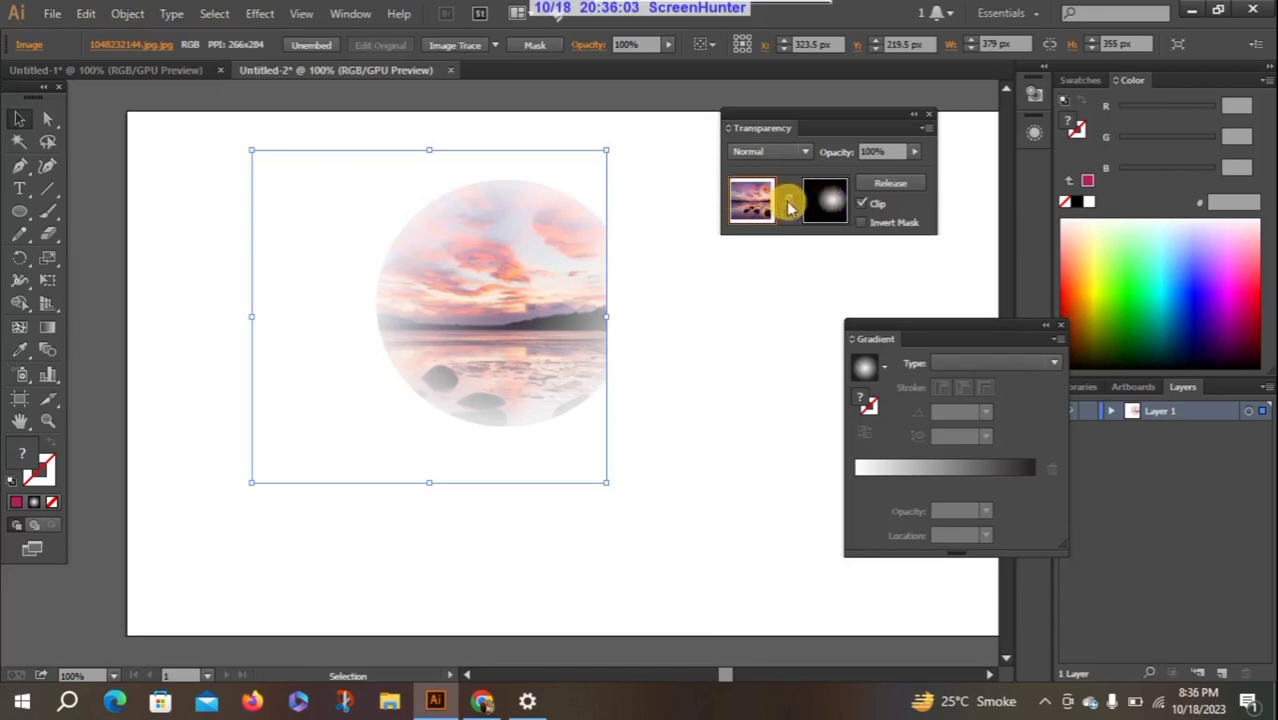
- Link the mask to the artwork and rescale the masked photo to 317 × 275 px
left_click(789, 203)
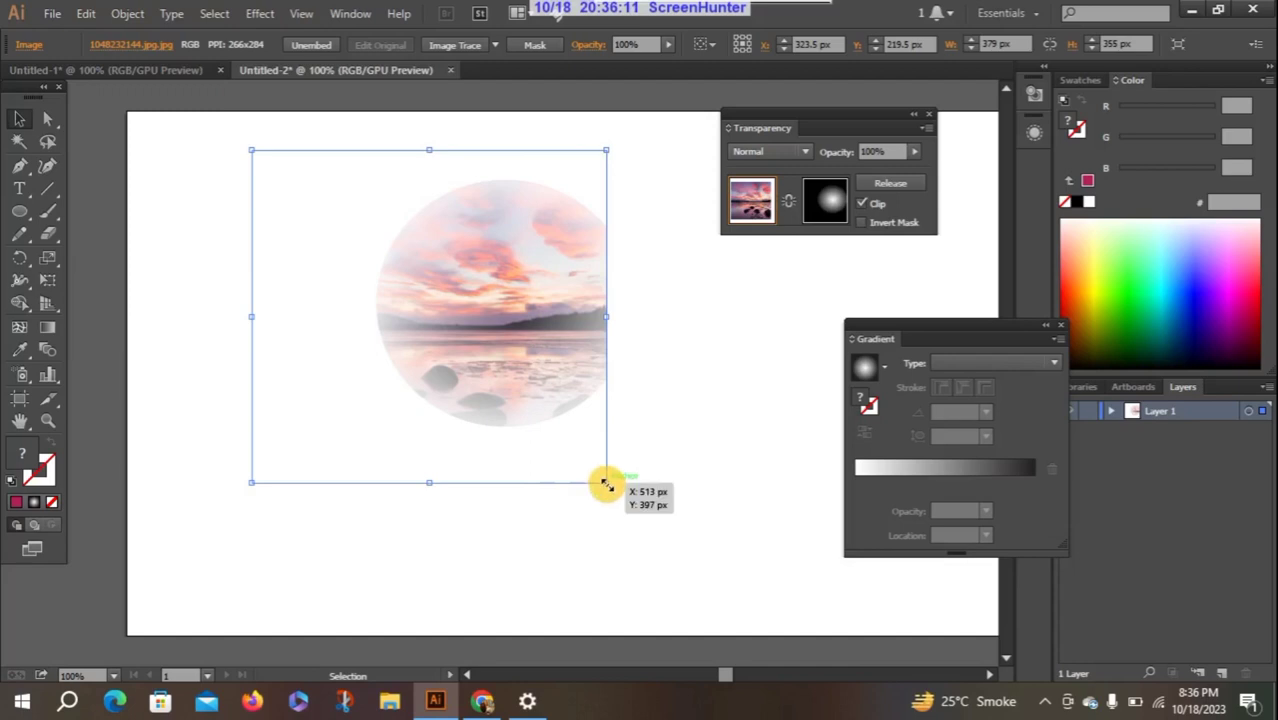
left_click_drag(606, 484, 700, 564)
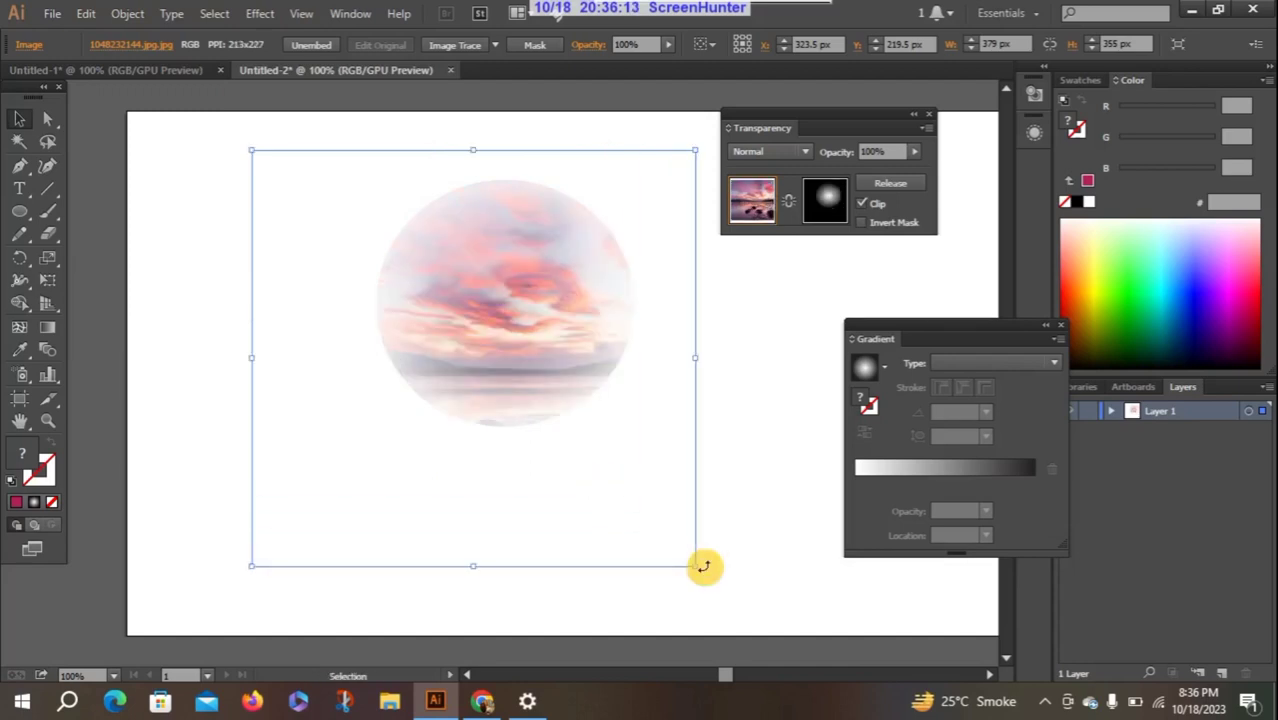
left_click(695, 567)
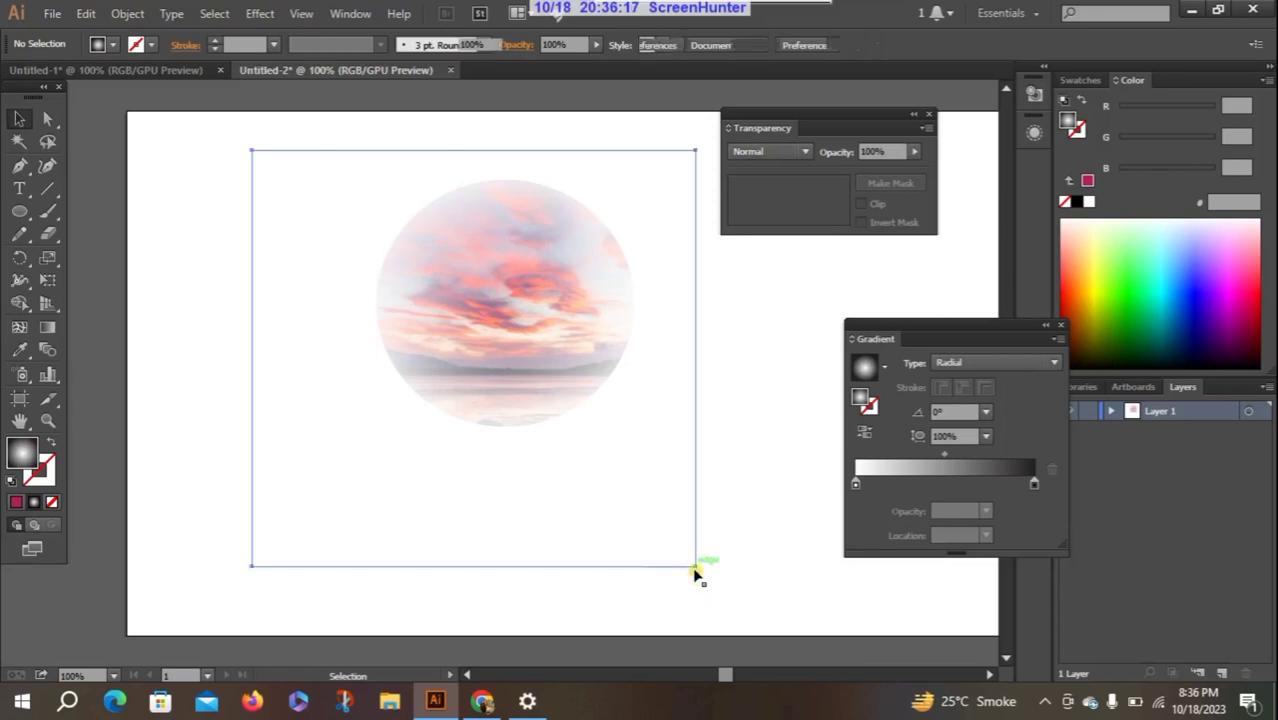
mouse_move(695, 567)
left_mouse_down()
mouse_move(665, 517)
mouse_move(716, 561)
mouse_move(564, 357)
mouse_move(807, 598)
mouse_move(548, 406)
left_mouse_up()
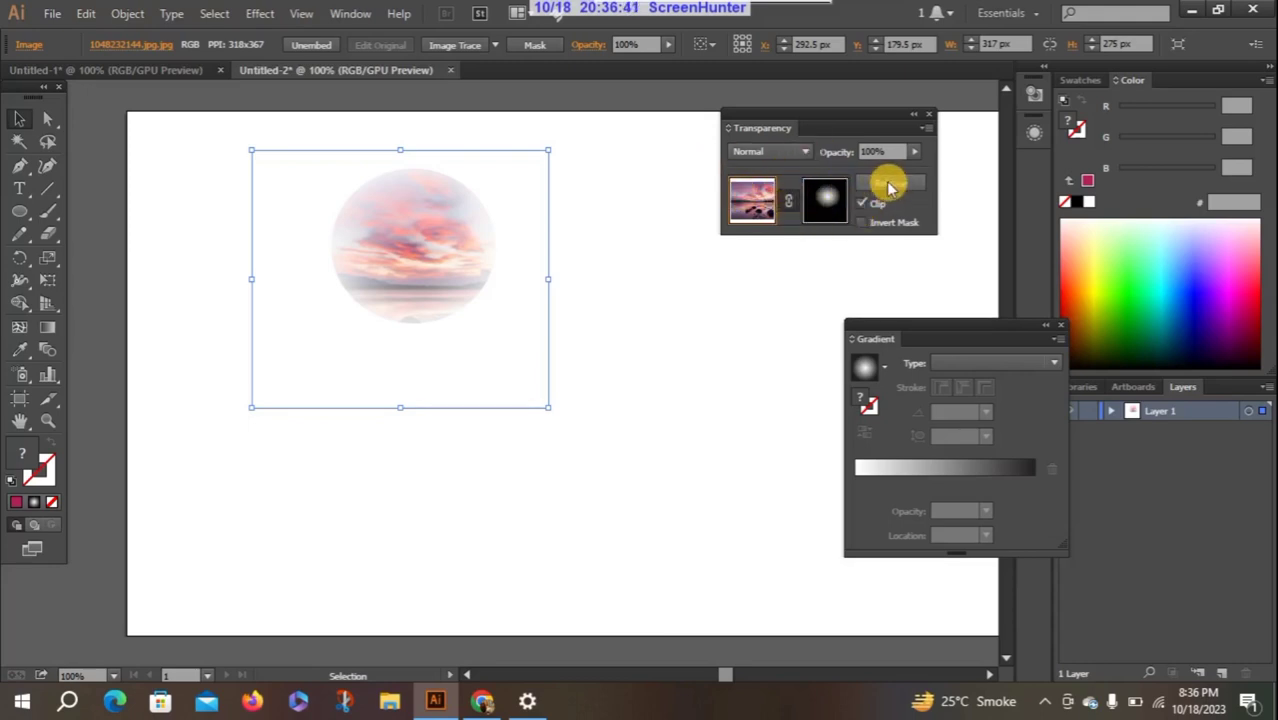
- Release the photo's opacity mask and create a 10-sided polygon at the lower left
left_click(889, 184)
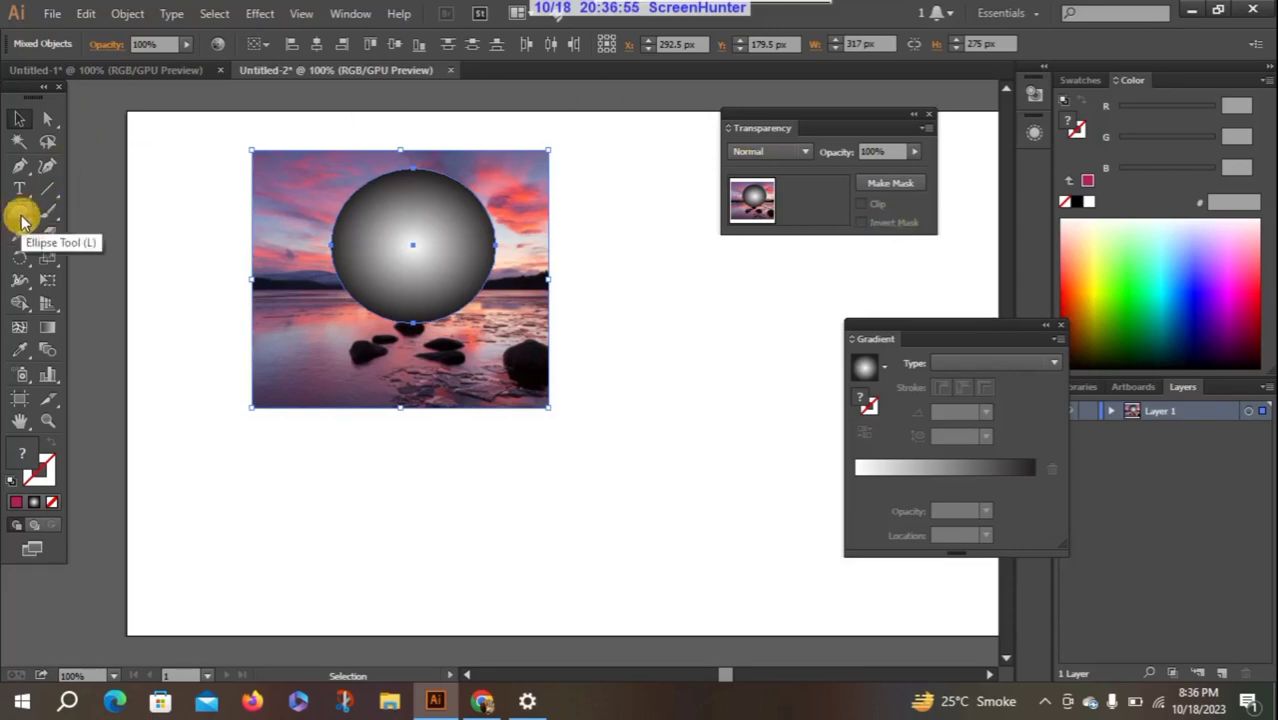
left_click_drag(24, 220, 125, 301)
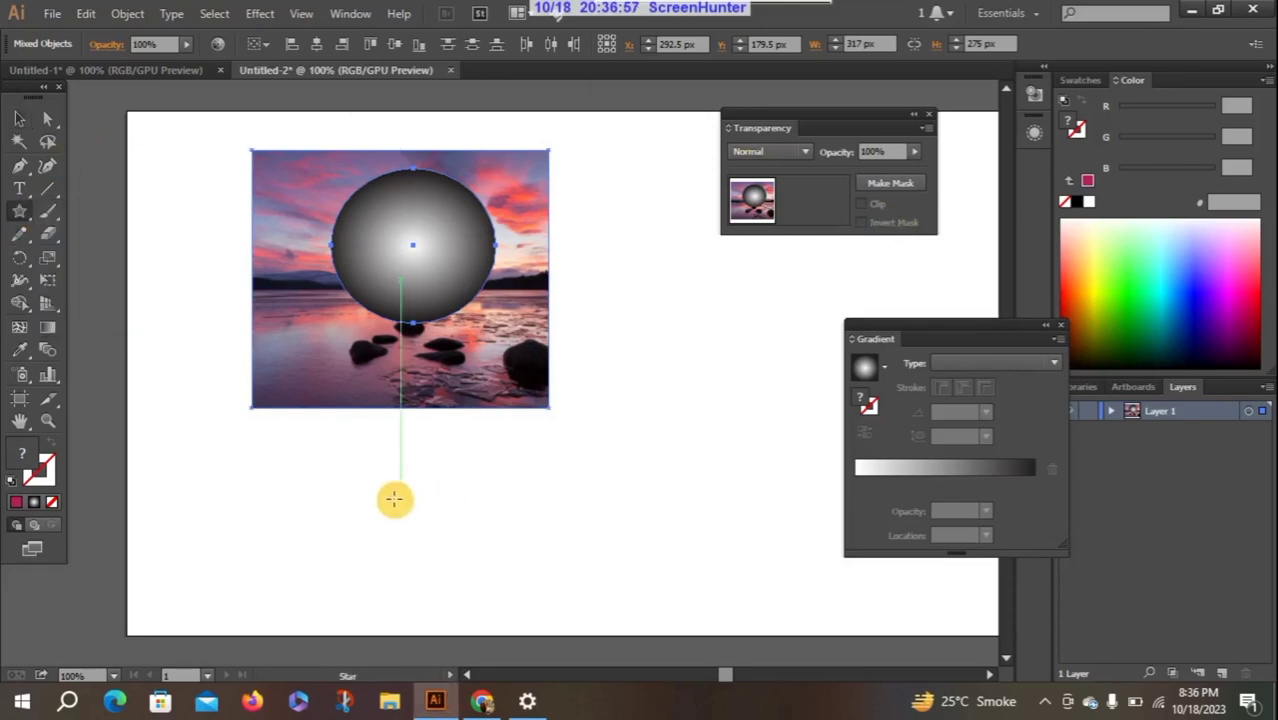
left_click_drag(17, 213, 95, 275)
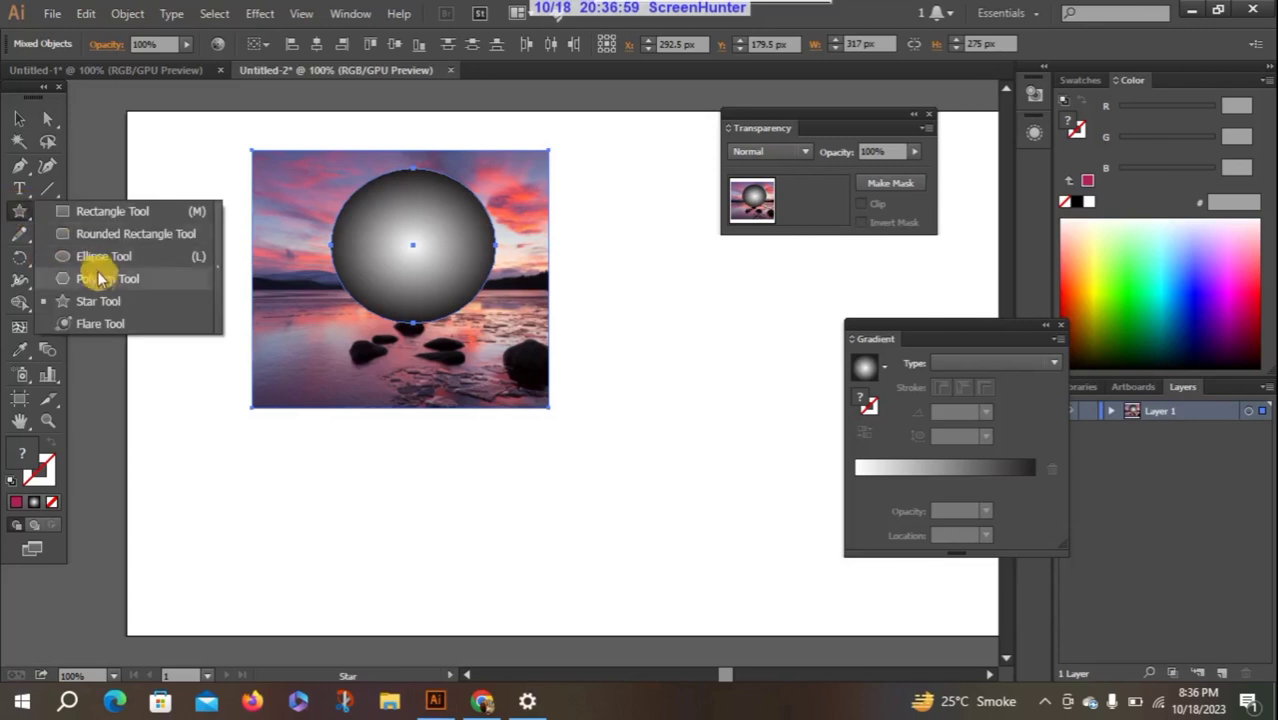
right_click(282, 516)
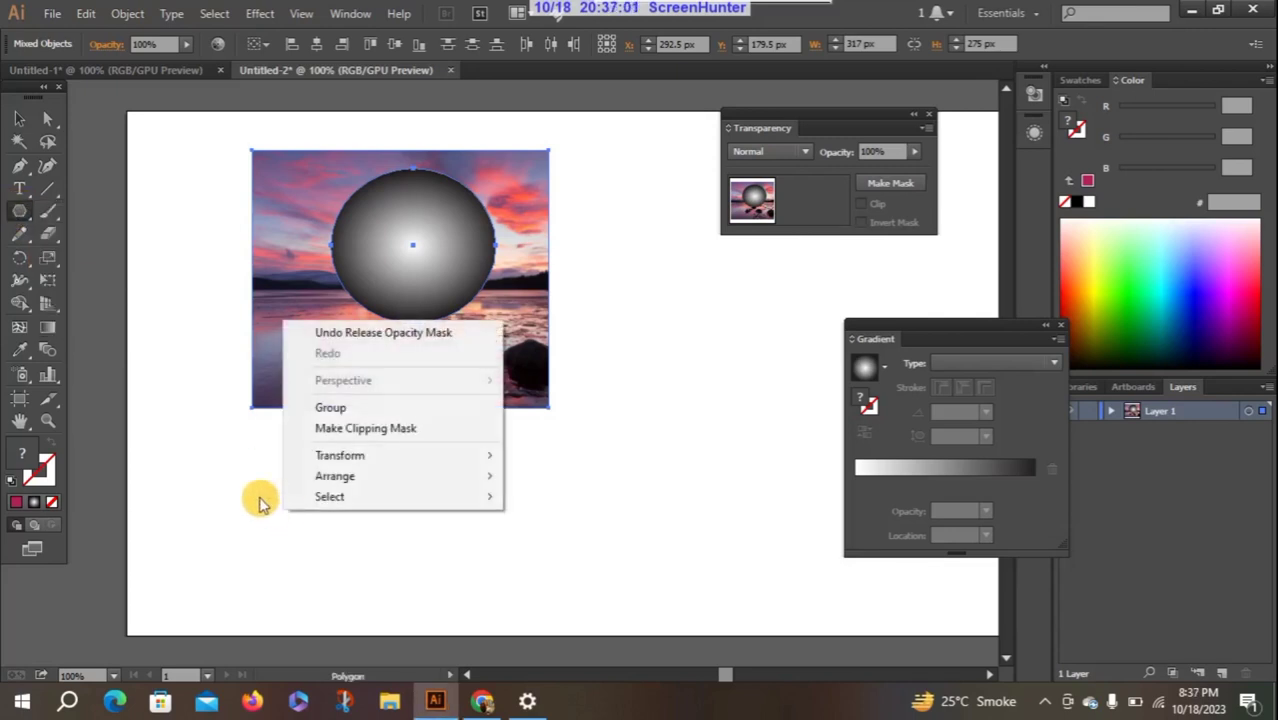
left_click(245, 494)
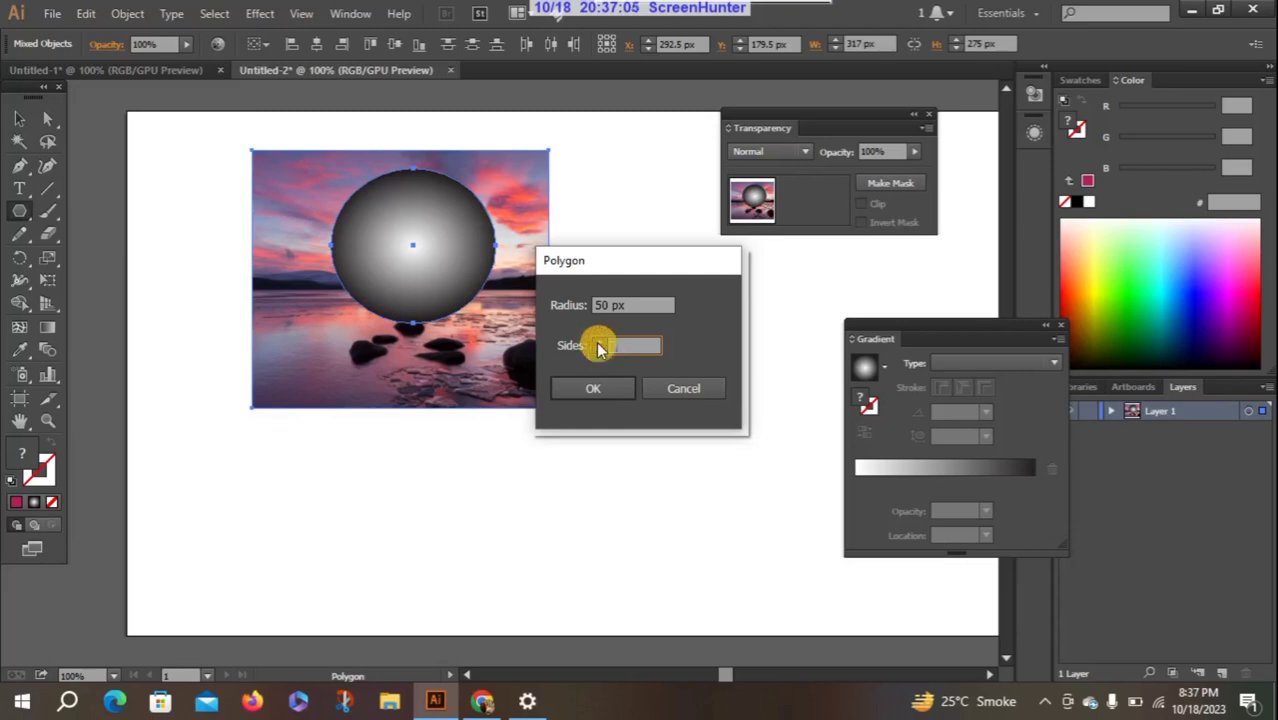
type("10")
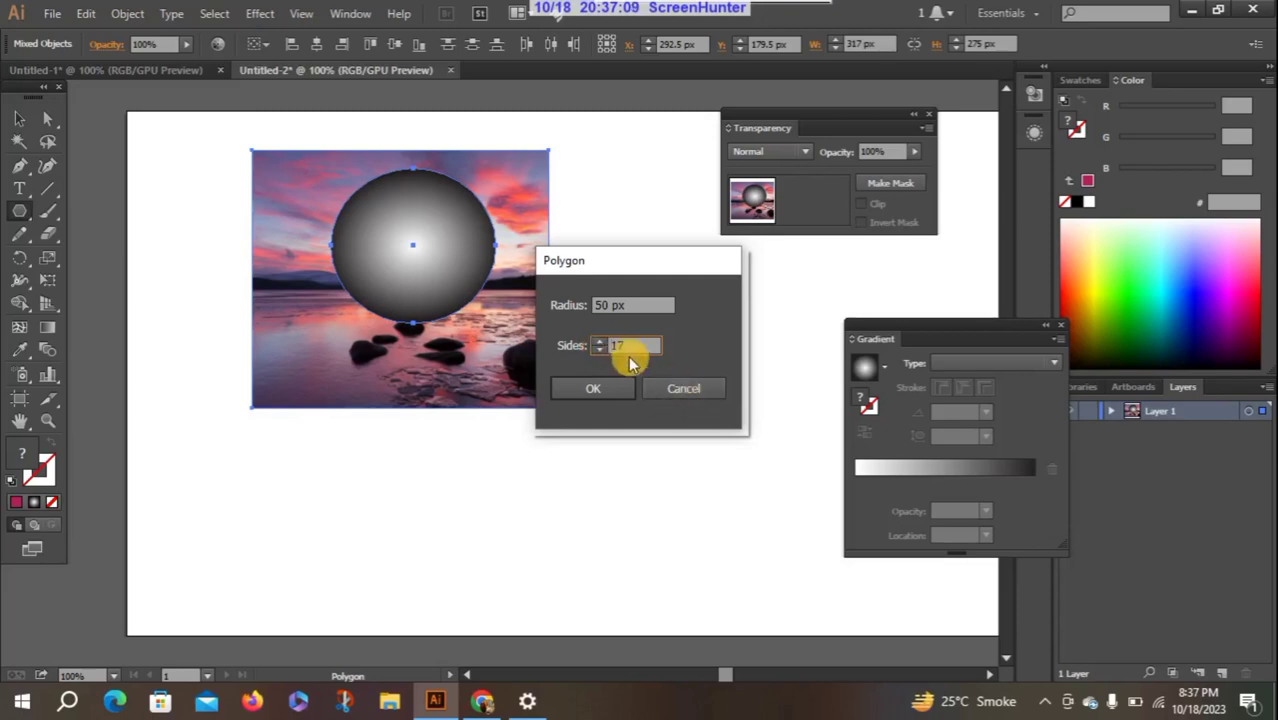
left_click(600, 392)
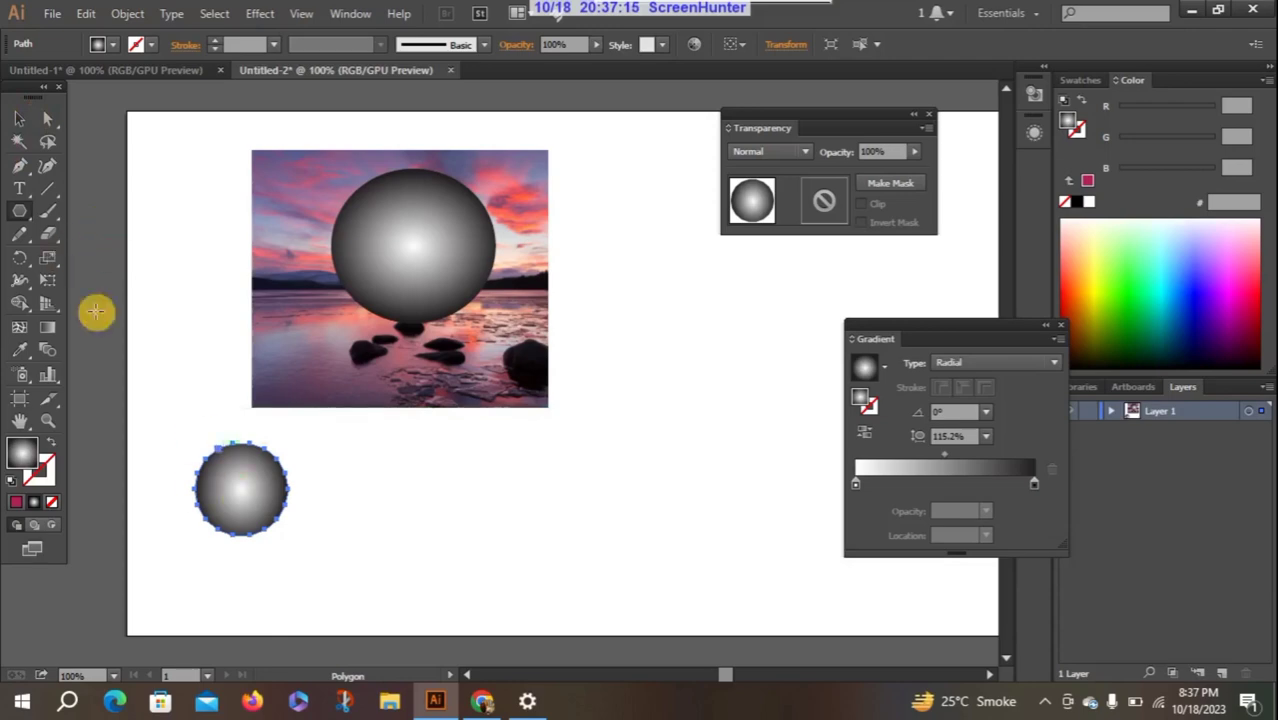
- Delete the small gradient circle and draw a large five-pointed star beside the photo
left_click(20, 120)
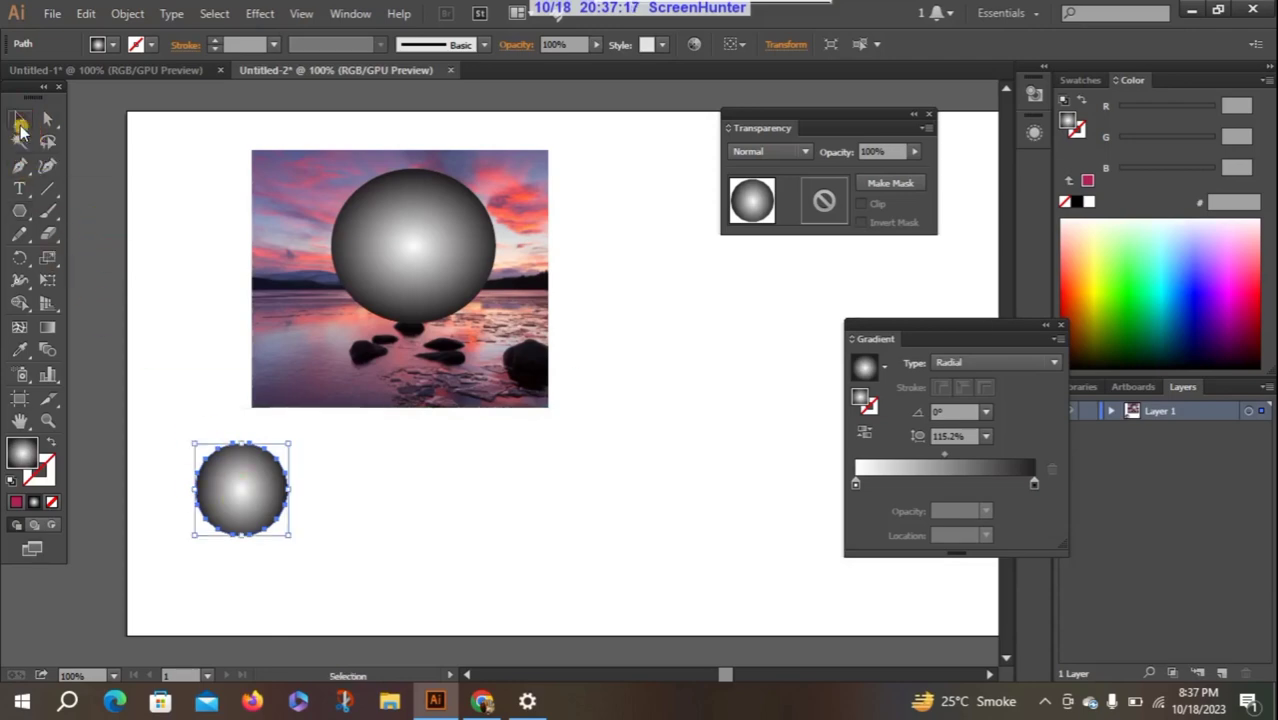
mouse_move(243, 521)
left_mouse_down()
mouse_move(427, 545)
mouse_move(370, 487)
left_mouse_up()
key("Delete")
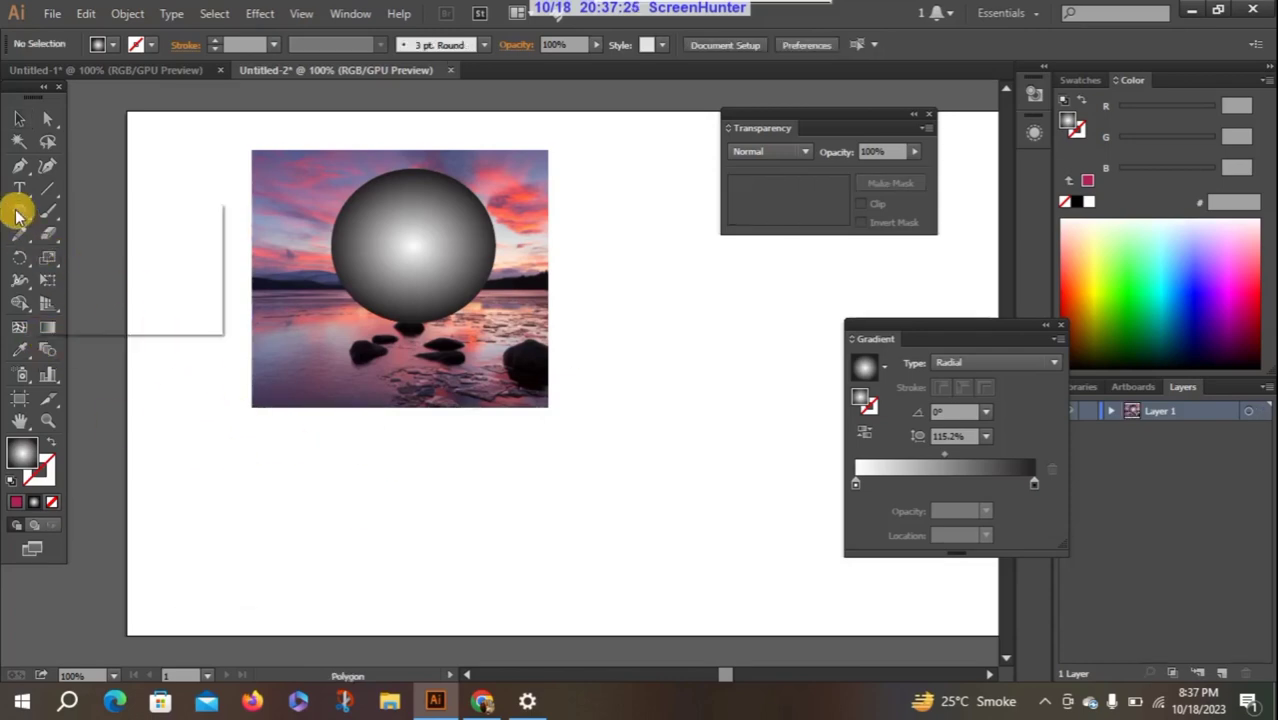
left_click_drag(16, 215, 91, 300)
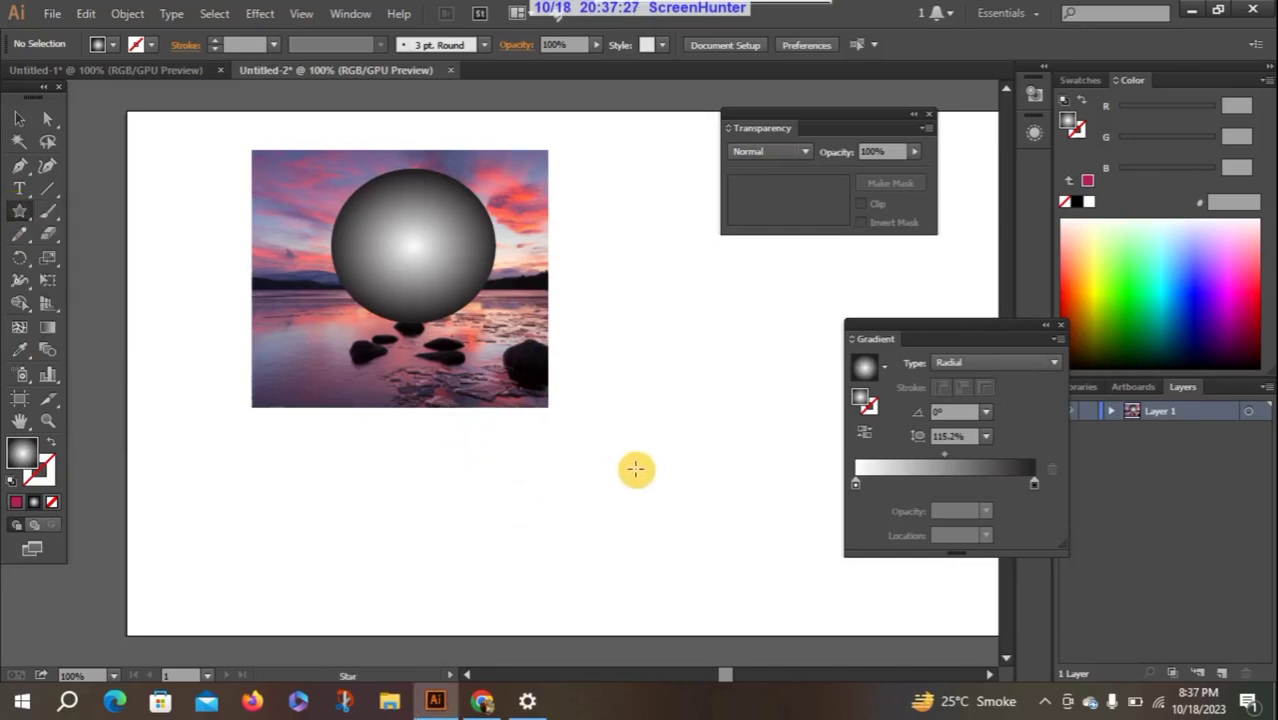
mouse_move(613, 395)
left_mouse_down()
mouse_move(688, 567)
mouse_move(665, 540)
left_mouse_up()
left_click(665, 540)
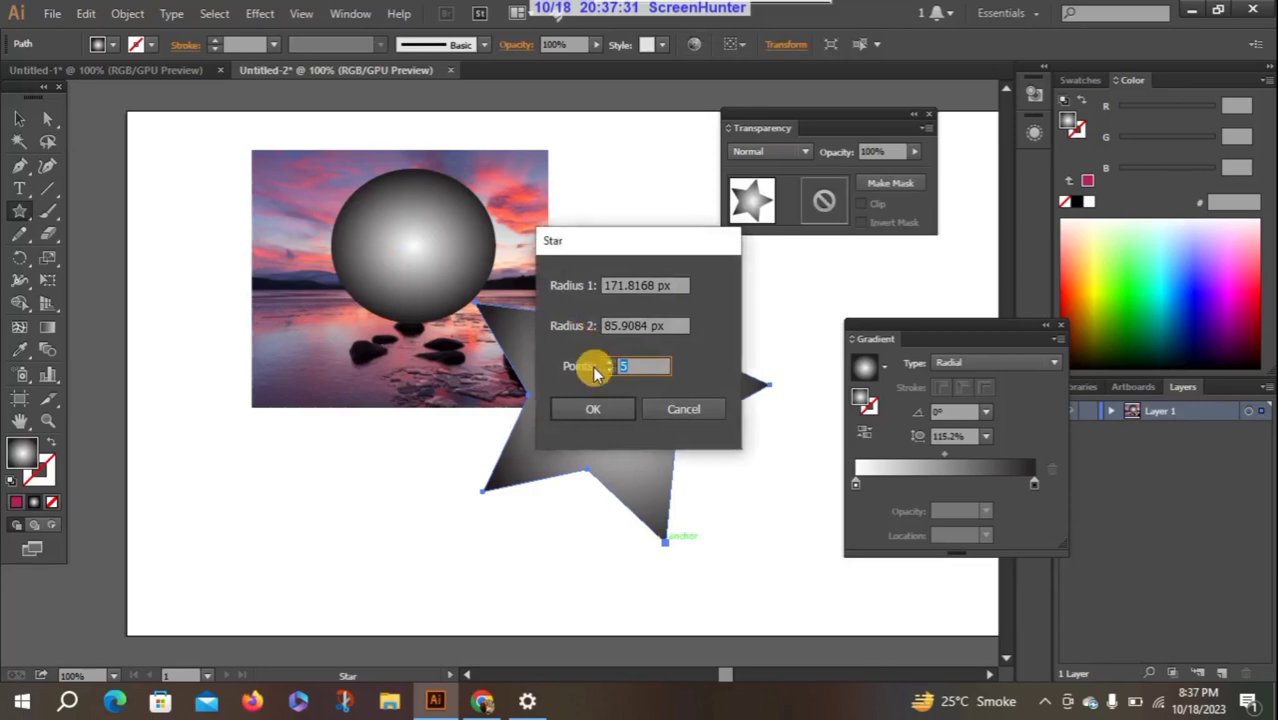
left_click(684, 409)
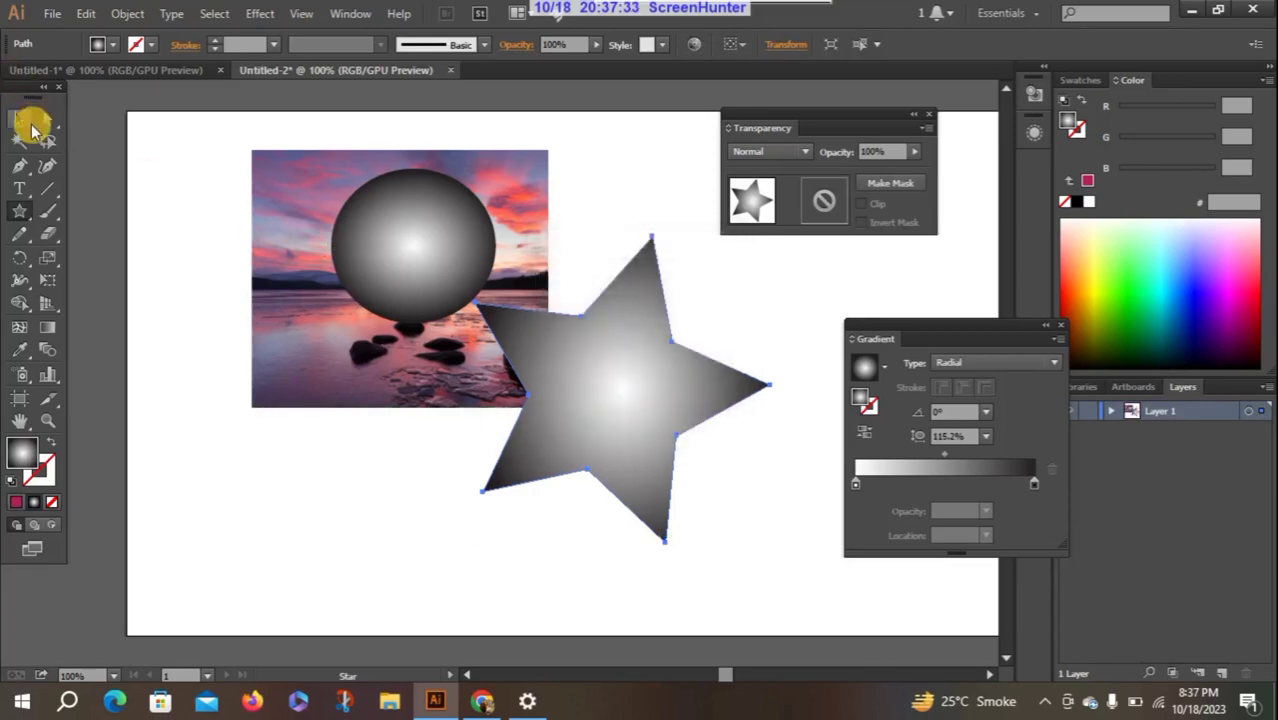
- Fill the star with purple (8400CF), then select the photo and gradient circle together
left_click(31, 122)
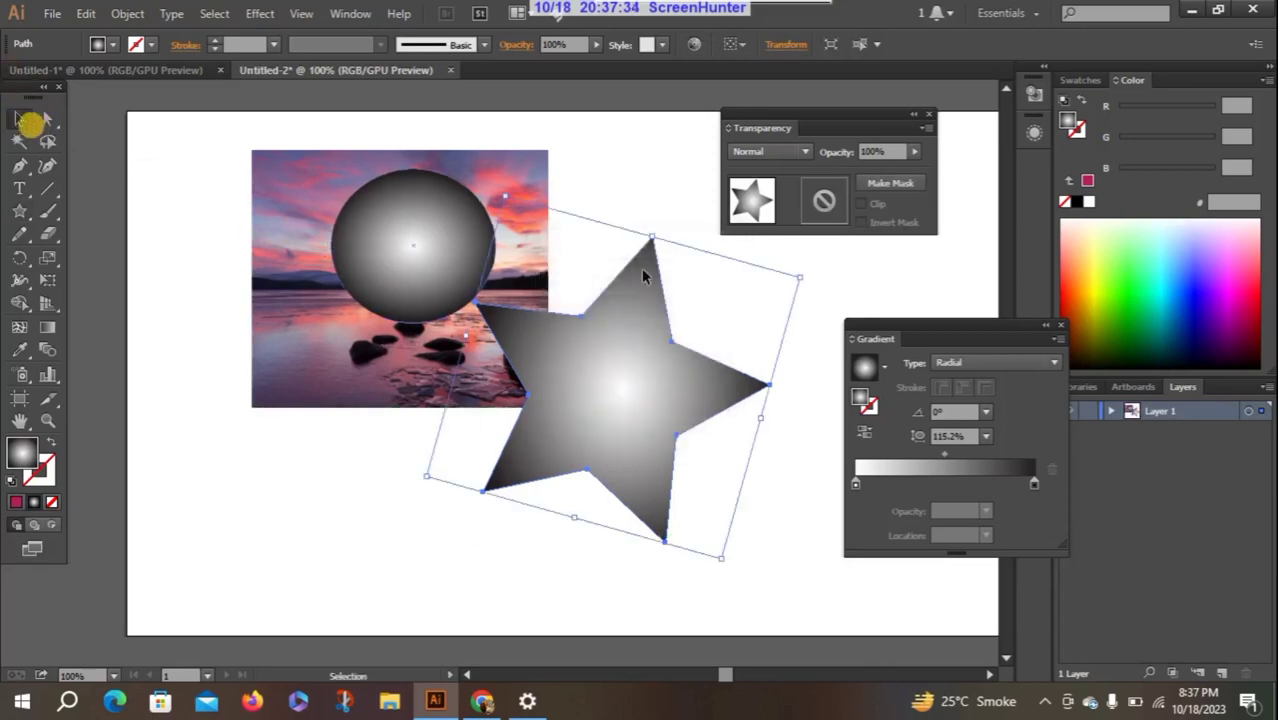
left_click(1164, 273)
left_click(1208, 307)
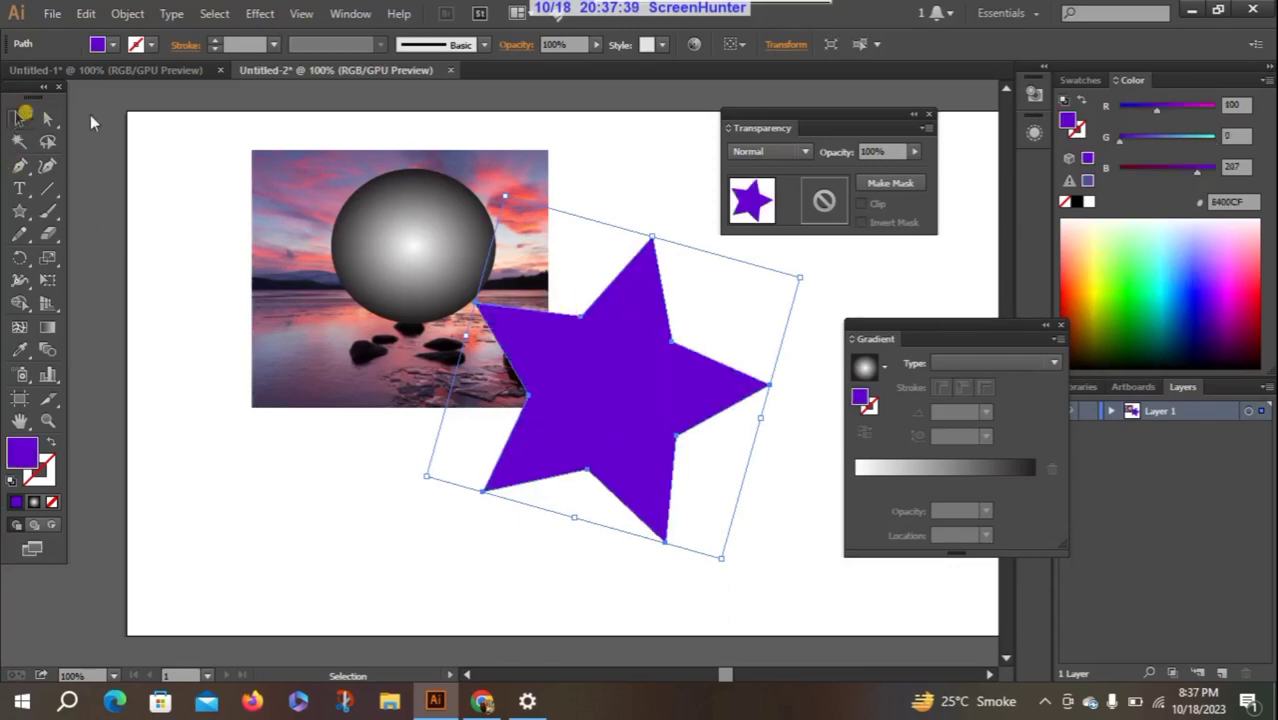
left_click_drag(186, 120, 338, 314)
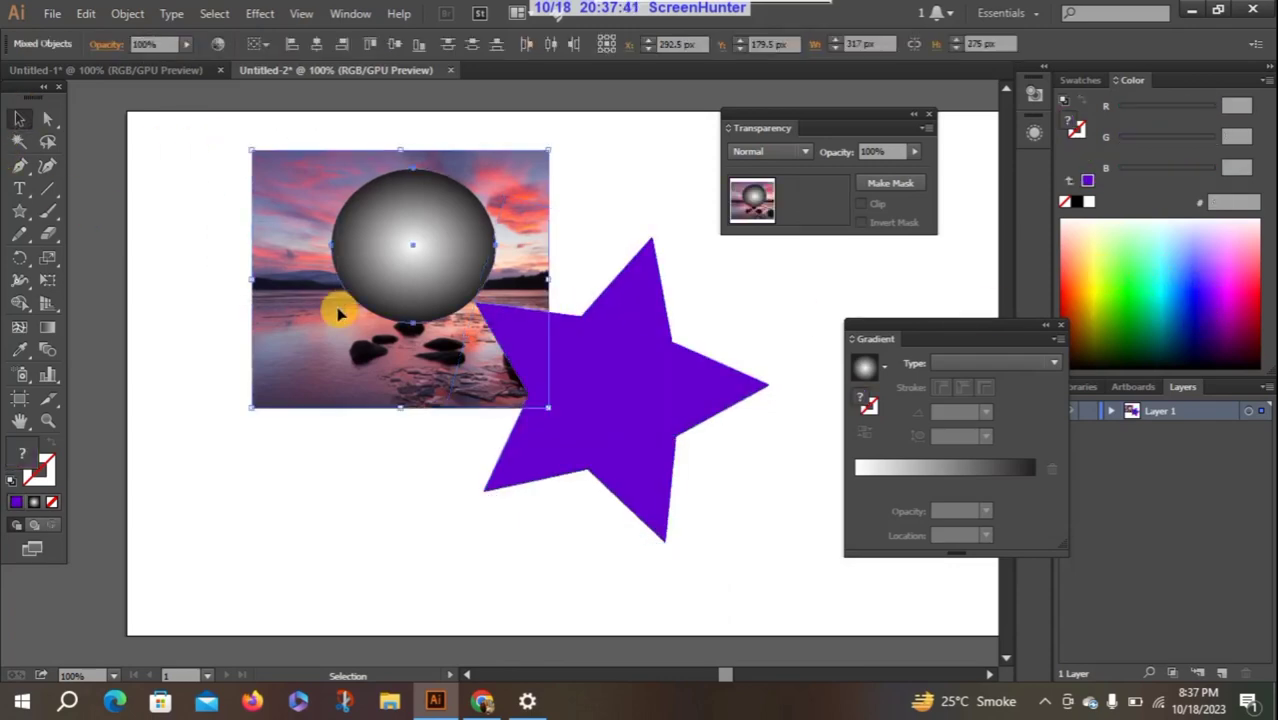
- Delete the photo and circle, then move the star up-left and rotate it upright
key("Delete")
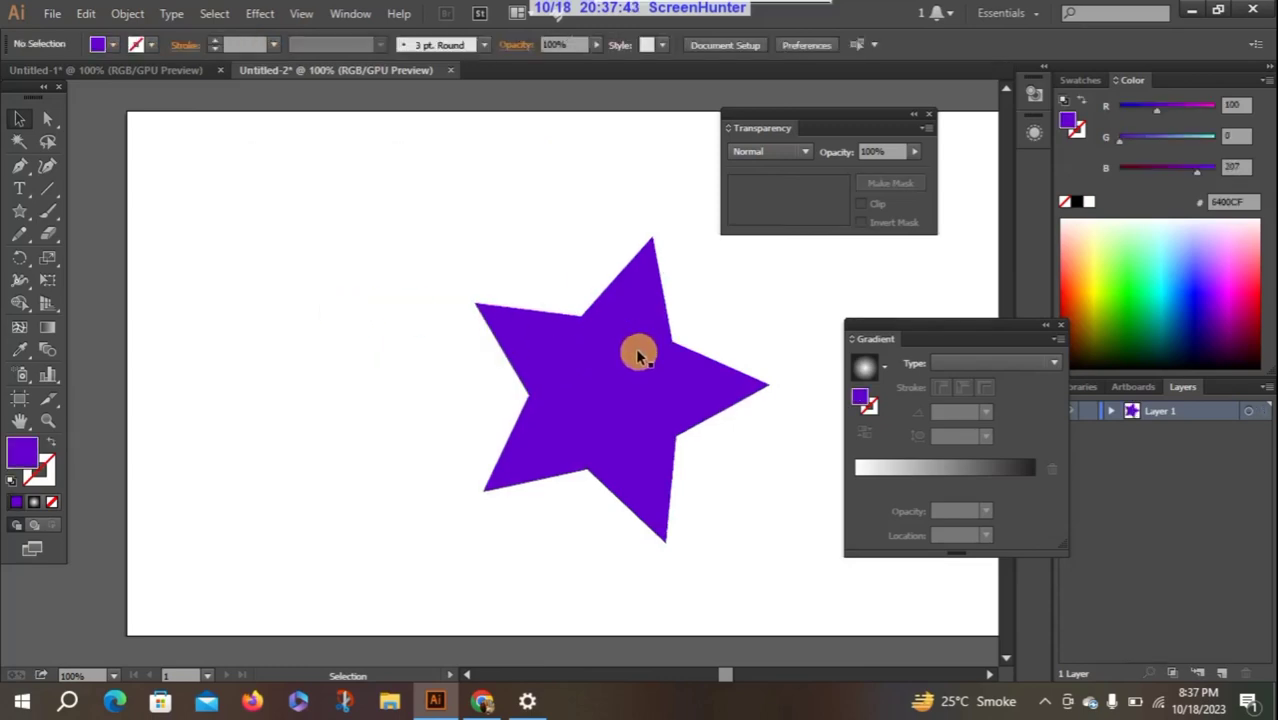
left_click_drag(639, 348, 392, 279)
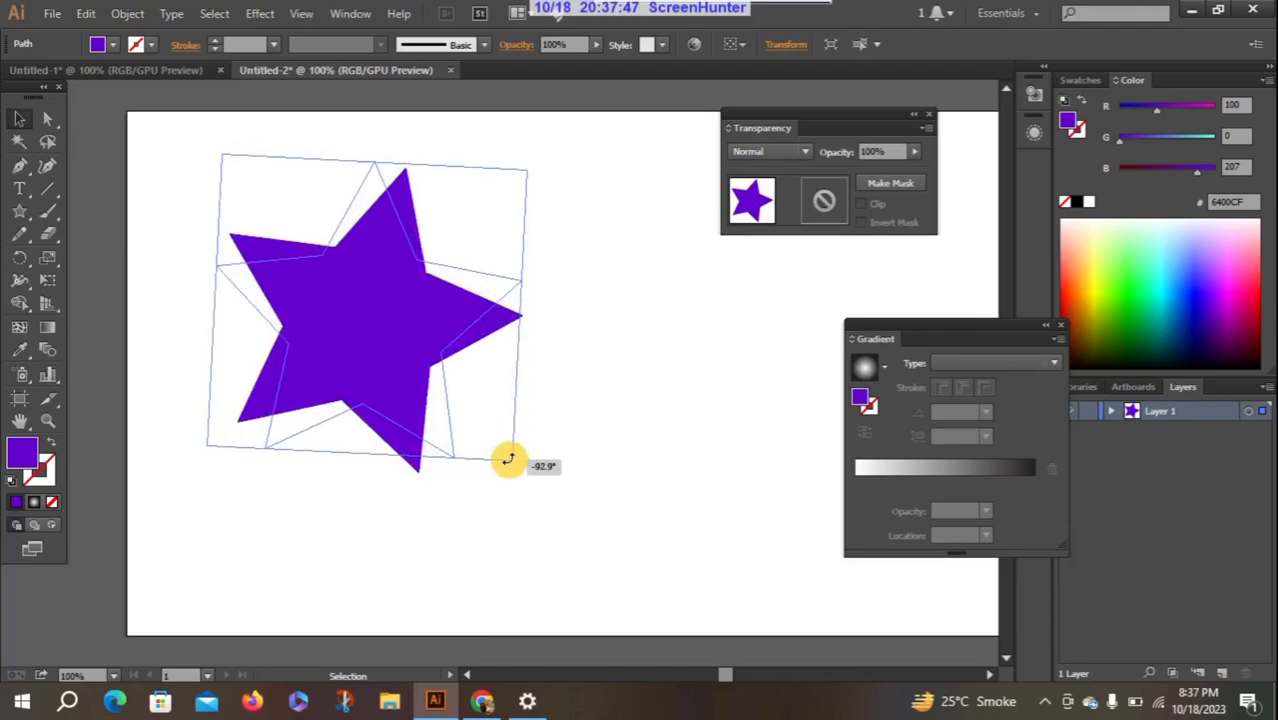
left_click_drag(506, 471, 508, 442)
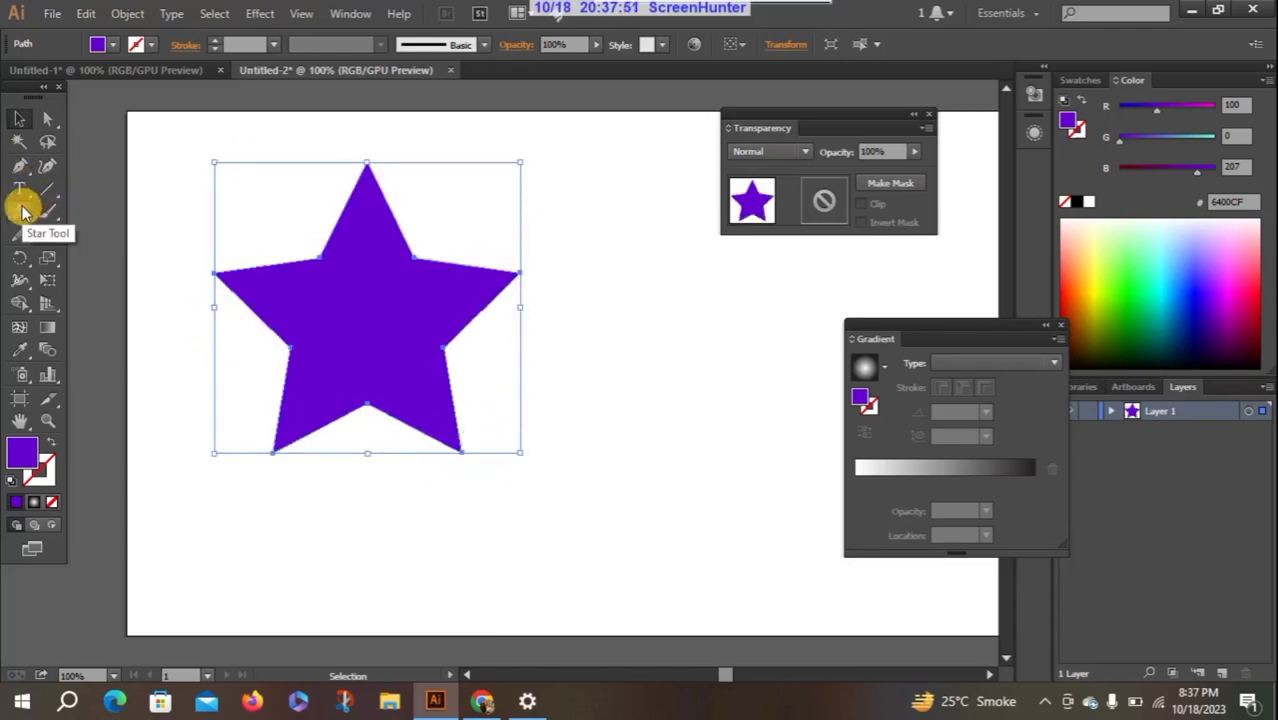
- Draw an ellipse with a white-to-black radial gradient, centre it on the star, and select both
left_click_drag(23, 210, 128, 258)
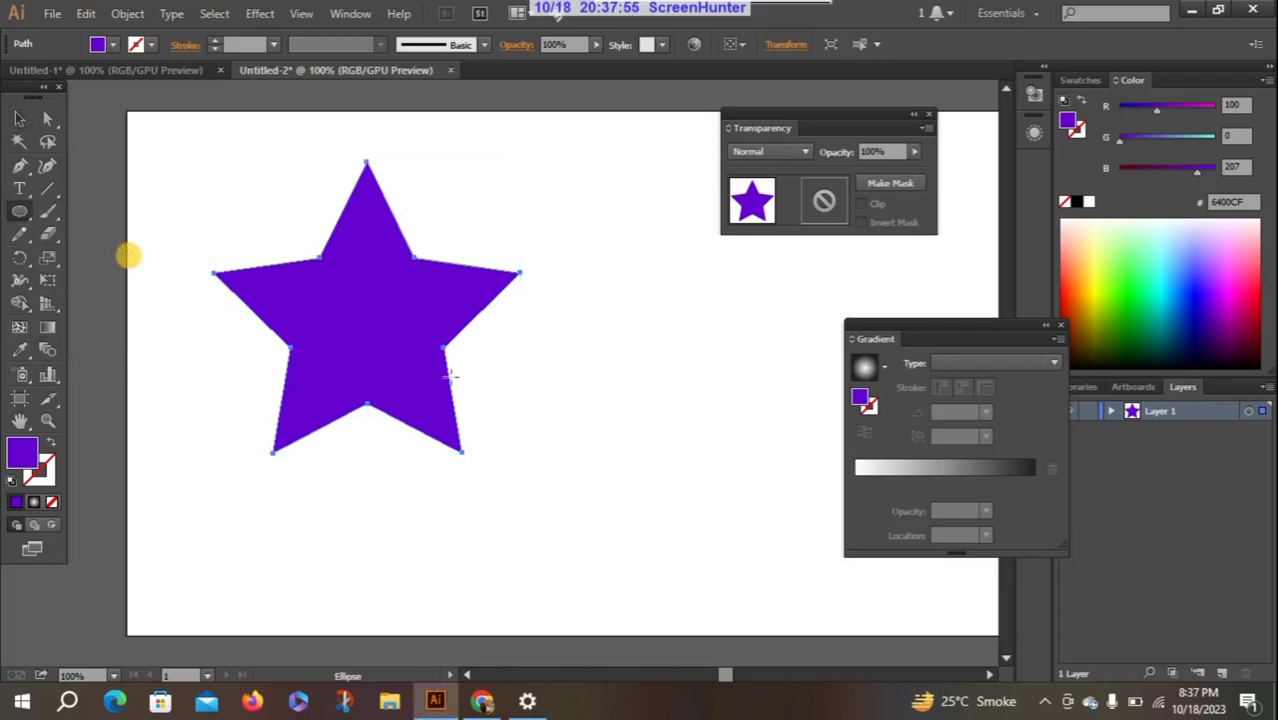
mouse_move(533, 373)
left_mouse_down()
mouse_move(709, 544)
mouse_move(738, 548)
left_mouse_up()
left_click(18, 120)
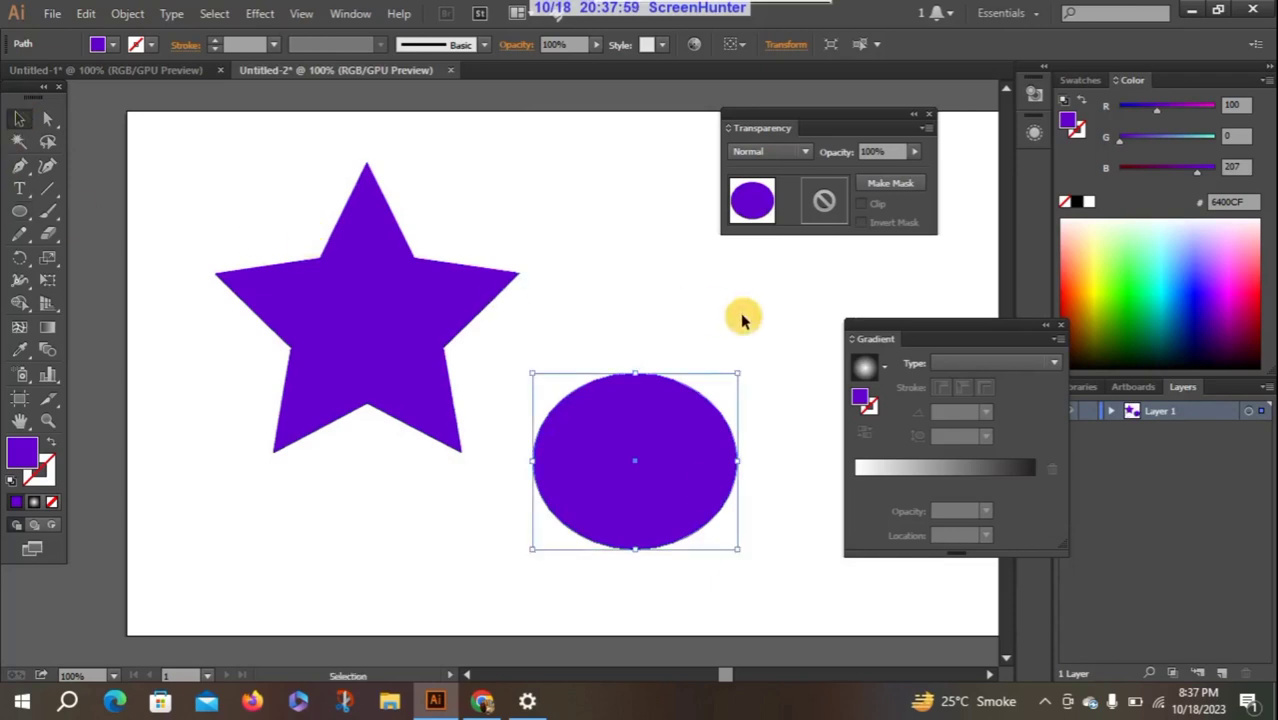
left_click_drag(716, 432, 675, 456)
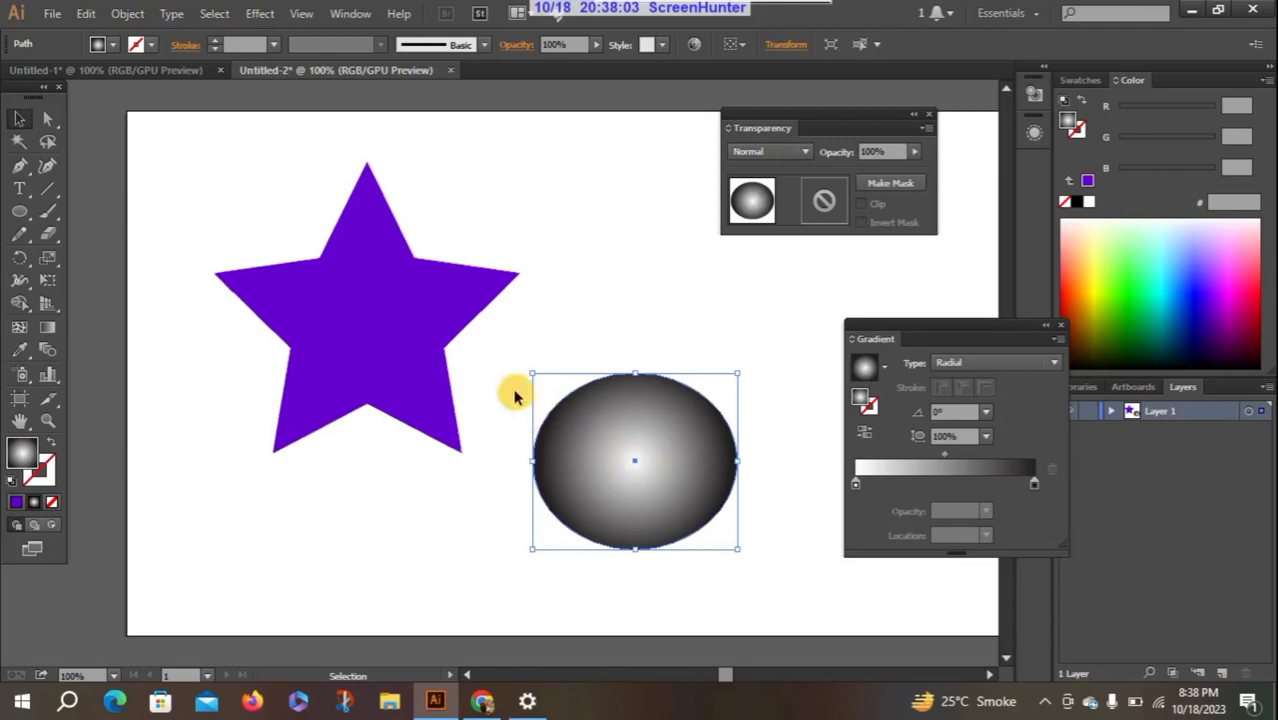
mouse_move(645, 440)
left_mouse_down()
mouse_move(366, 284)
mouse_move(371, 293)
left_mouse_up()
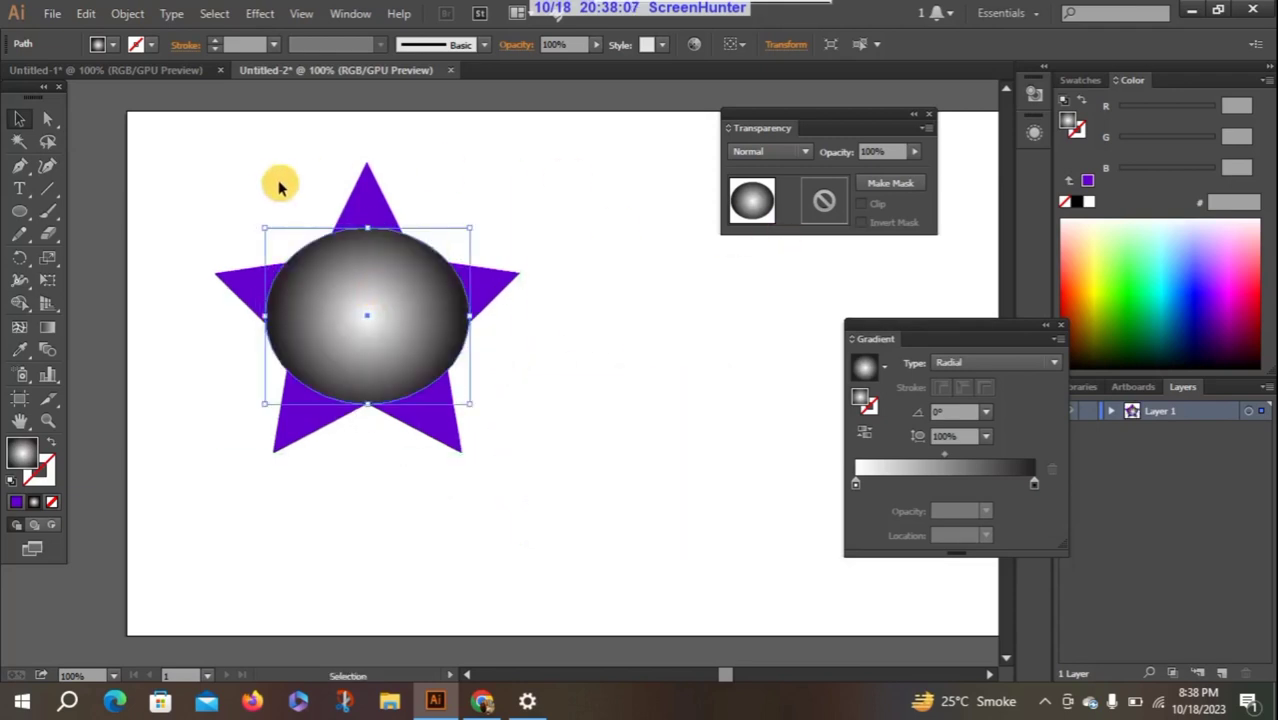
left_click_drag(200, 158, 572, 452)
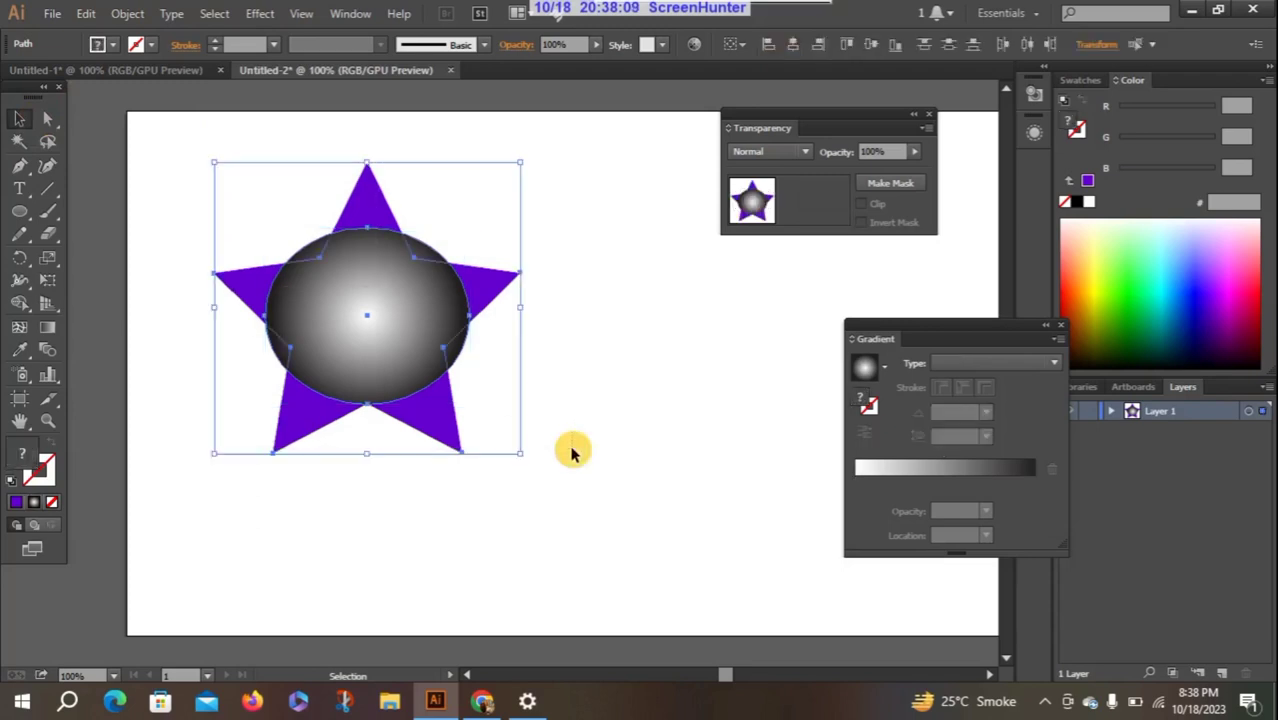
- After trialling and undoing a mask and star gradient, make the ellipse the star's opacity mask
left_click(907, 182)
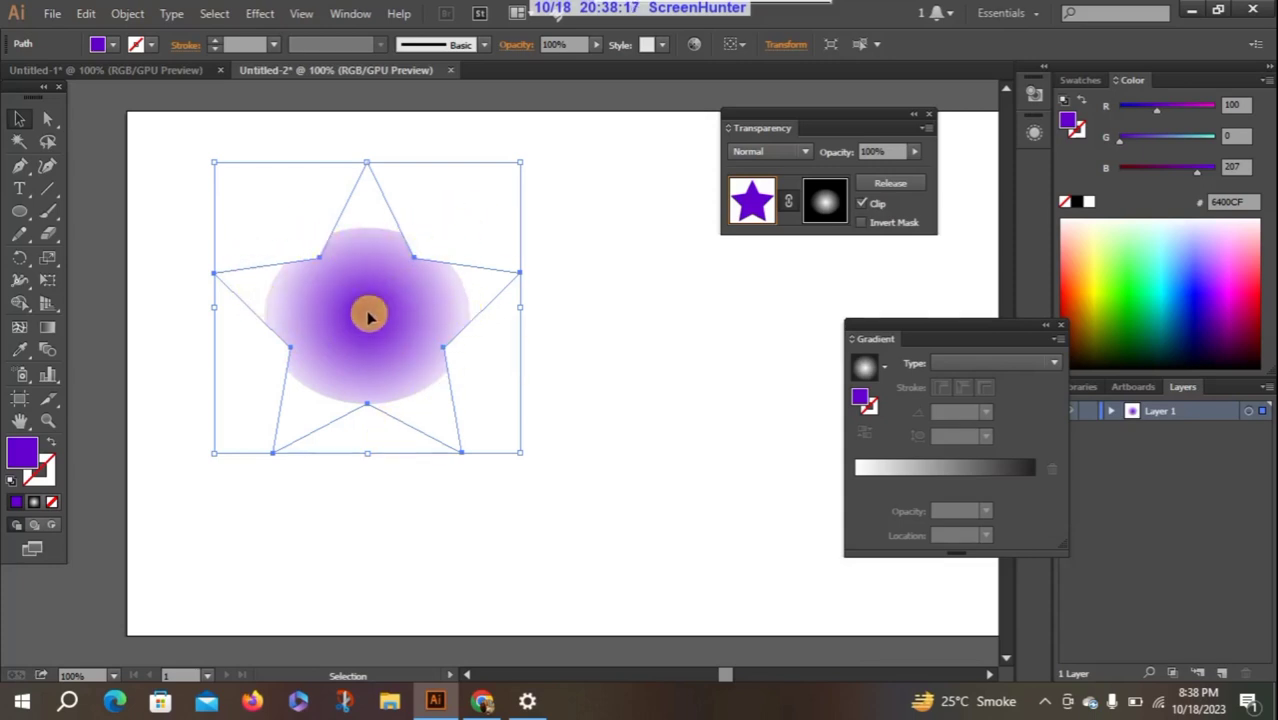
key("ctrl+z")
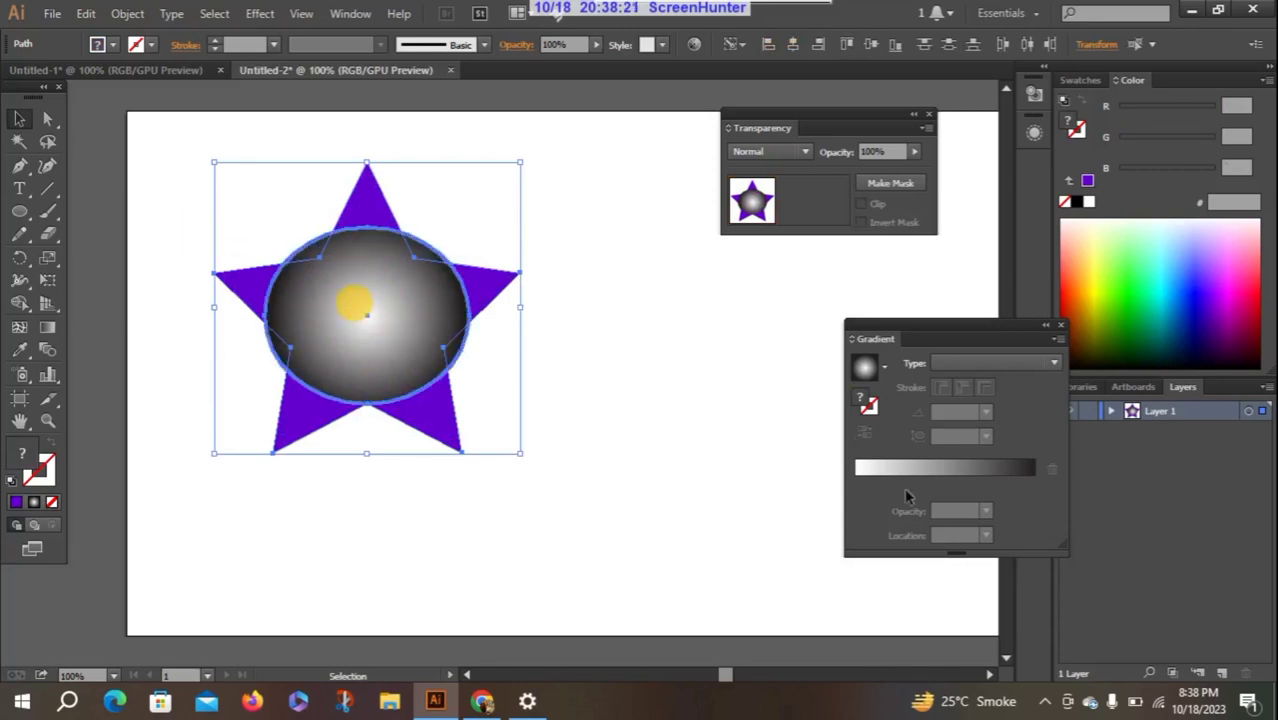
left_click(864, 466)
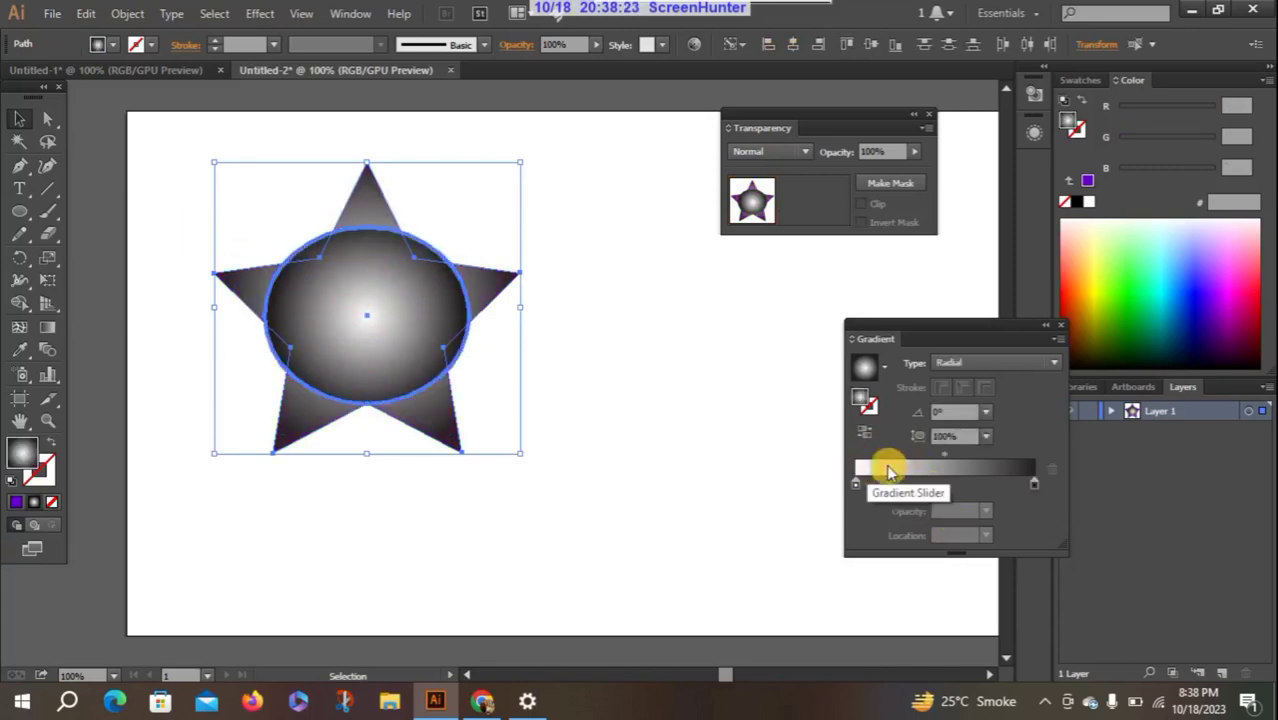
left_click_drag(946, 457, 978, 456)
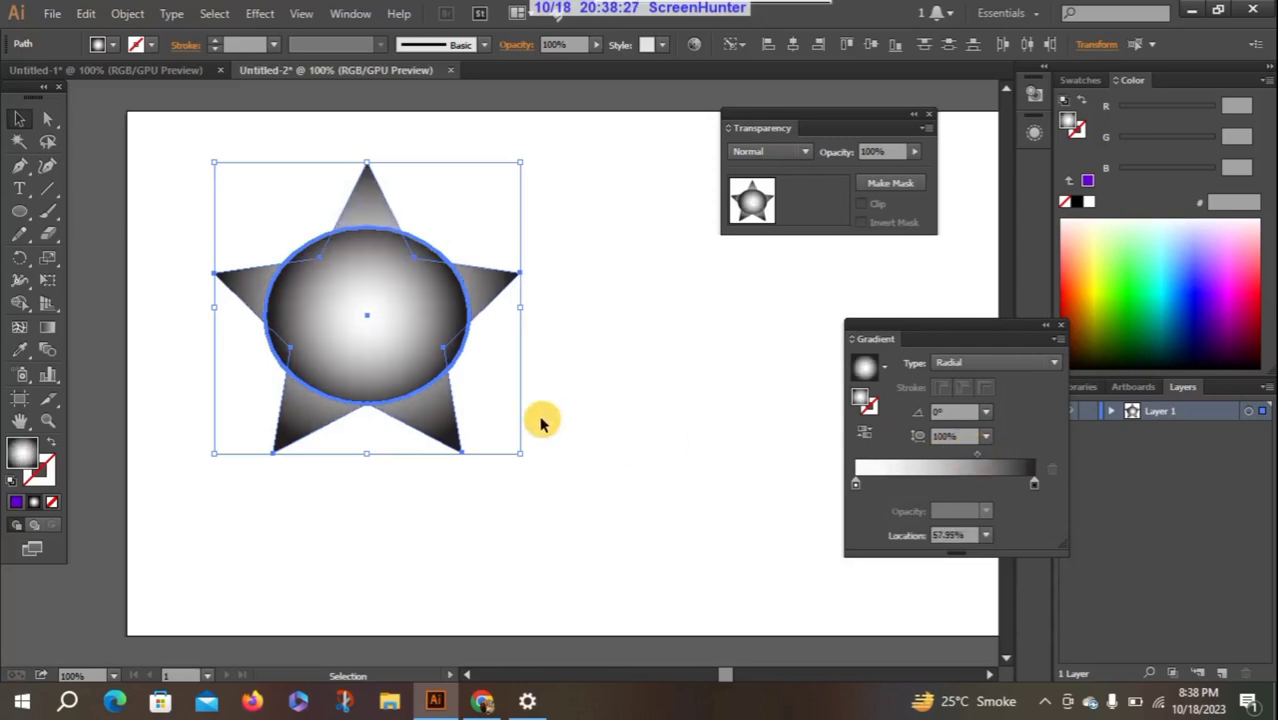
key("ctrl+z")
key("ctrl+z")
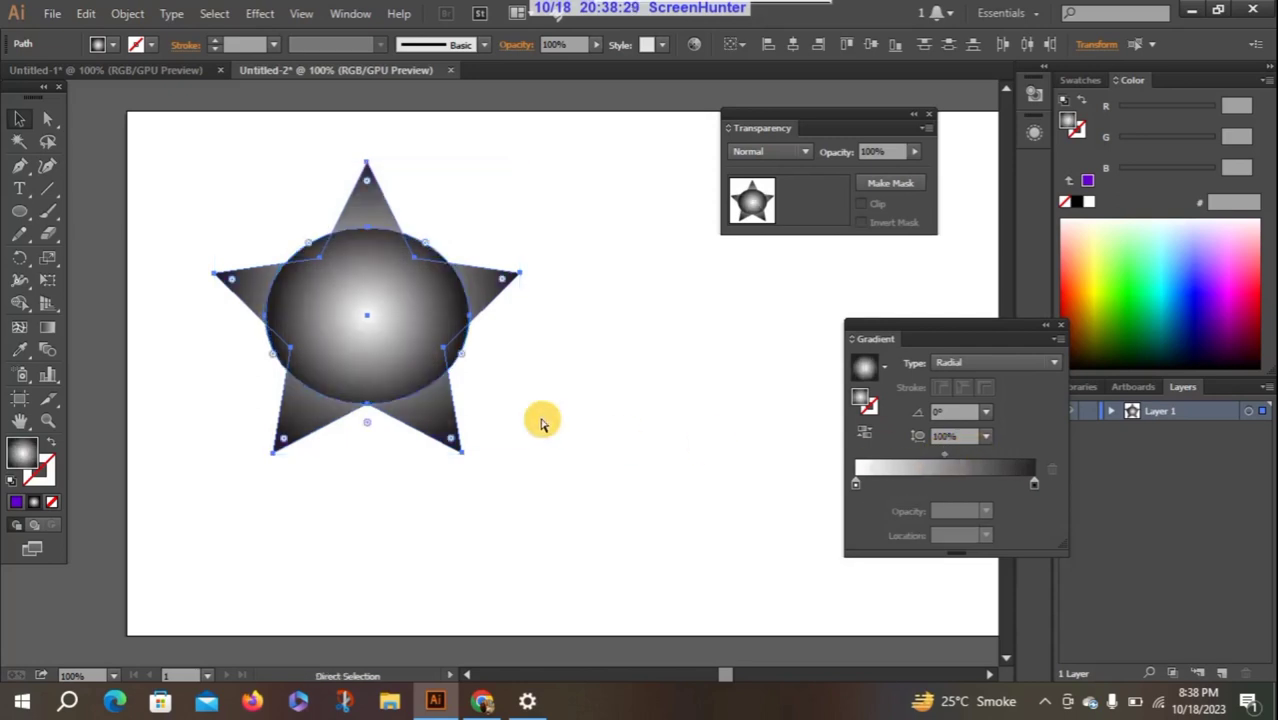
key("ctrl+z")
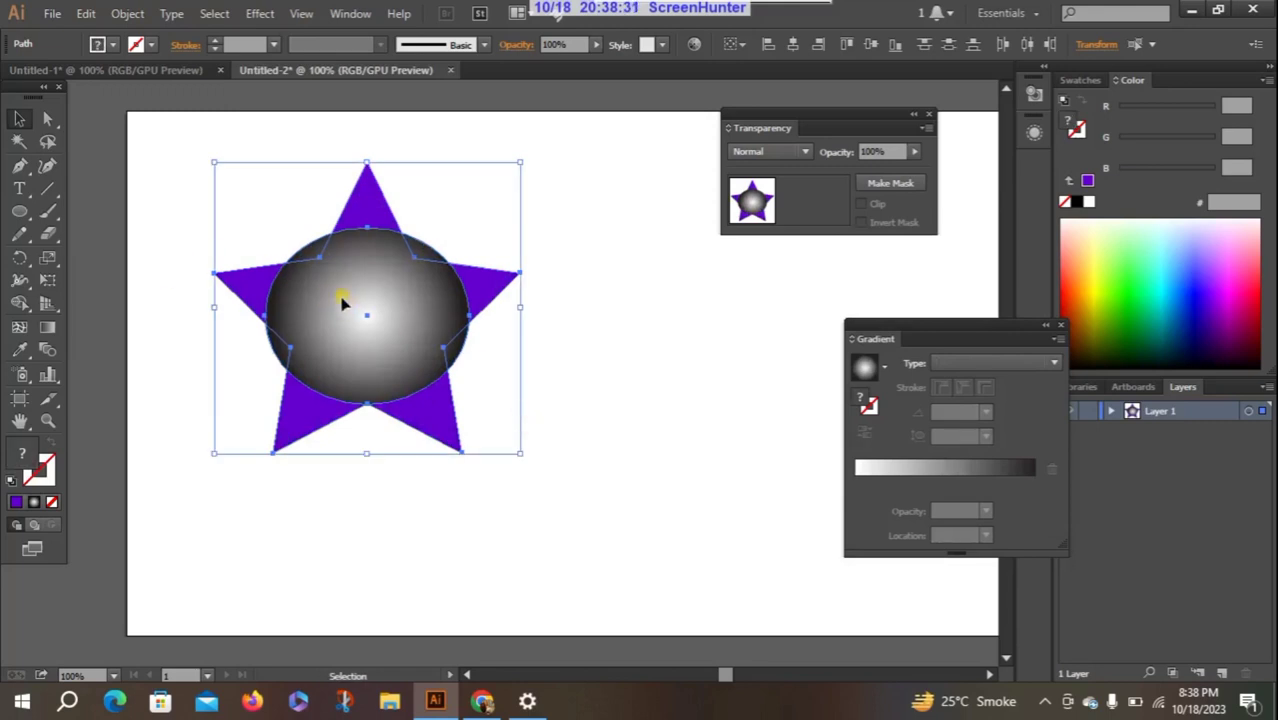
left_click_drag(342, 302, 342, 274)
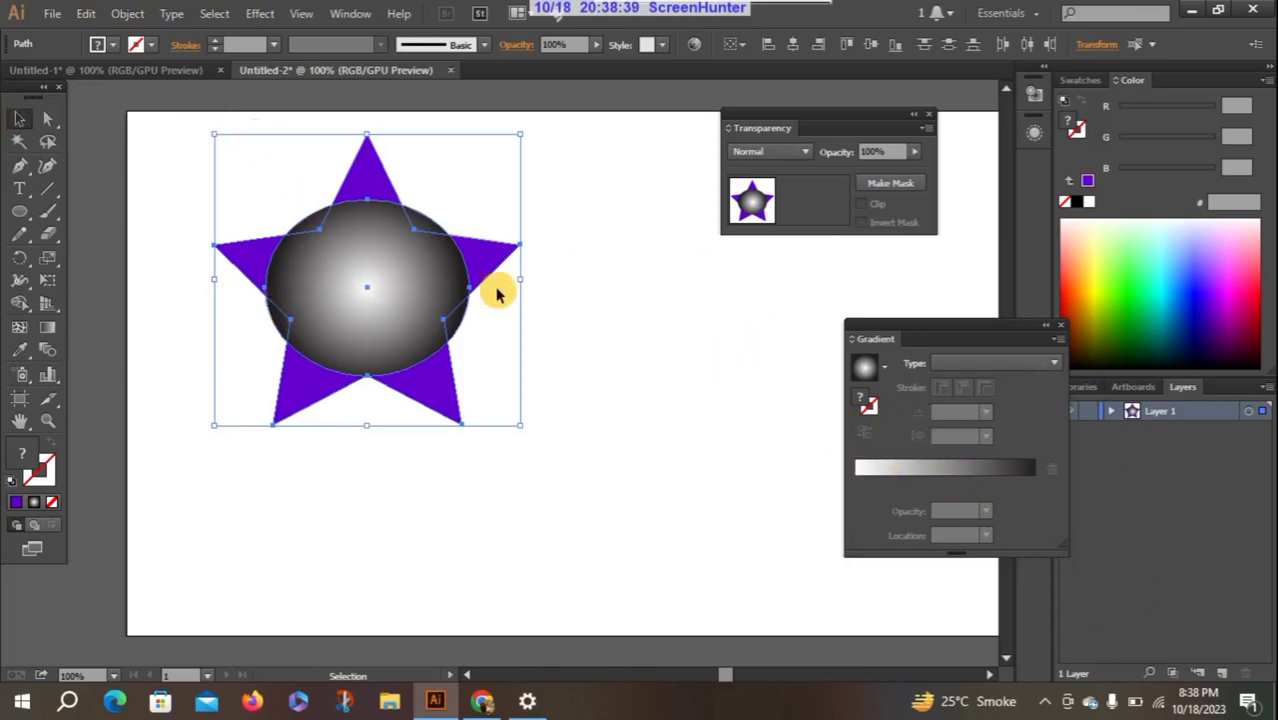
left_click(857, 186)
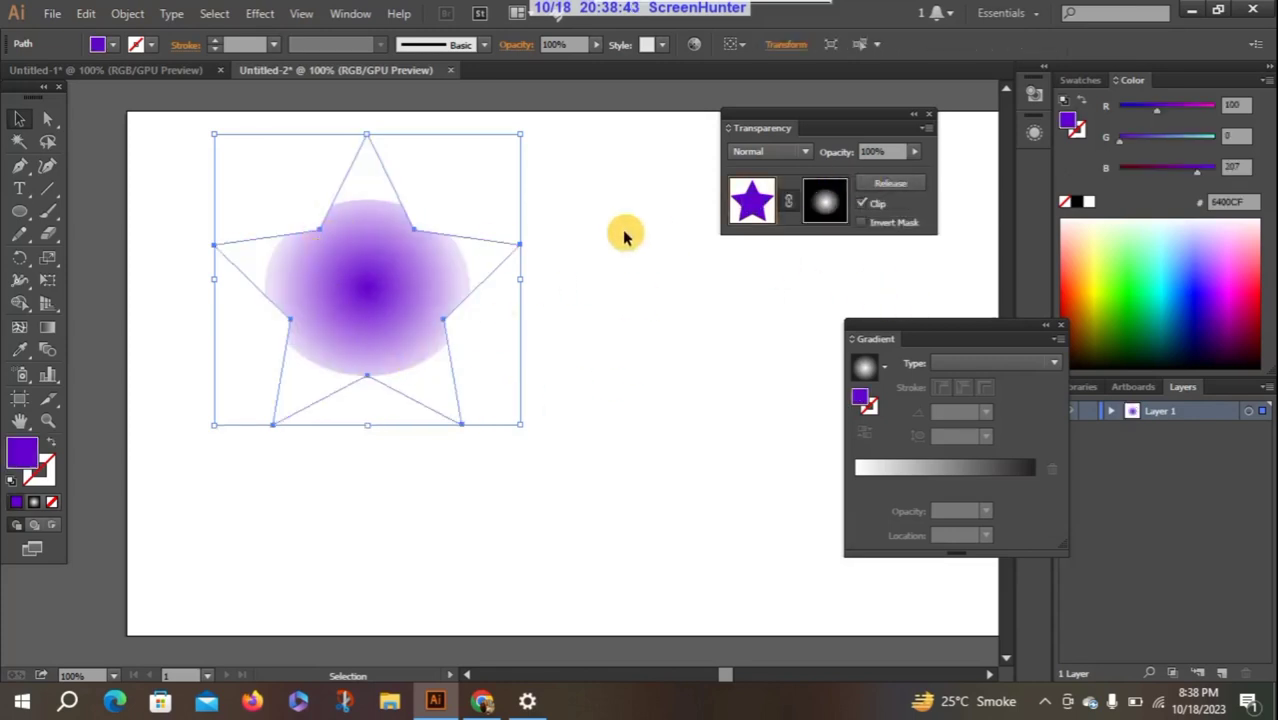
- Invert the star's opacity mask, nudge it left, then delete the masked star
left_click(866, 222)
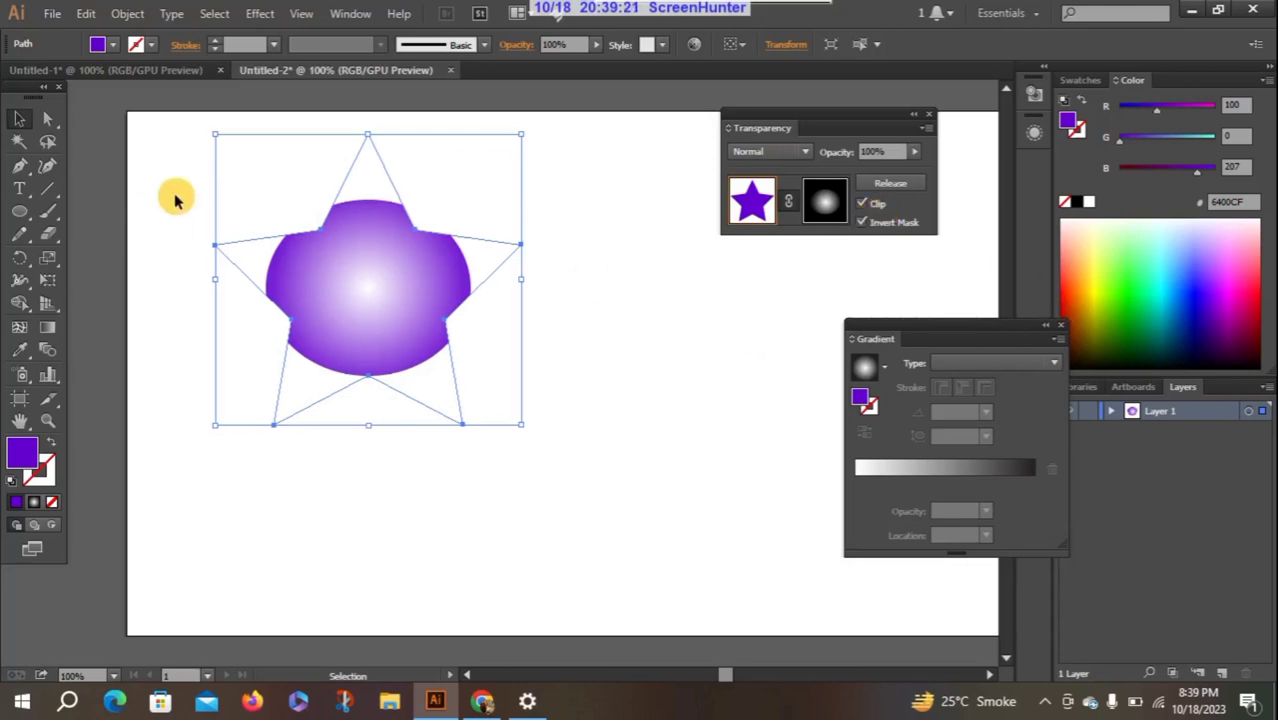
key("shift+Left")
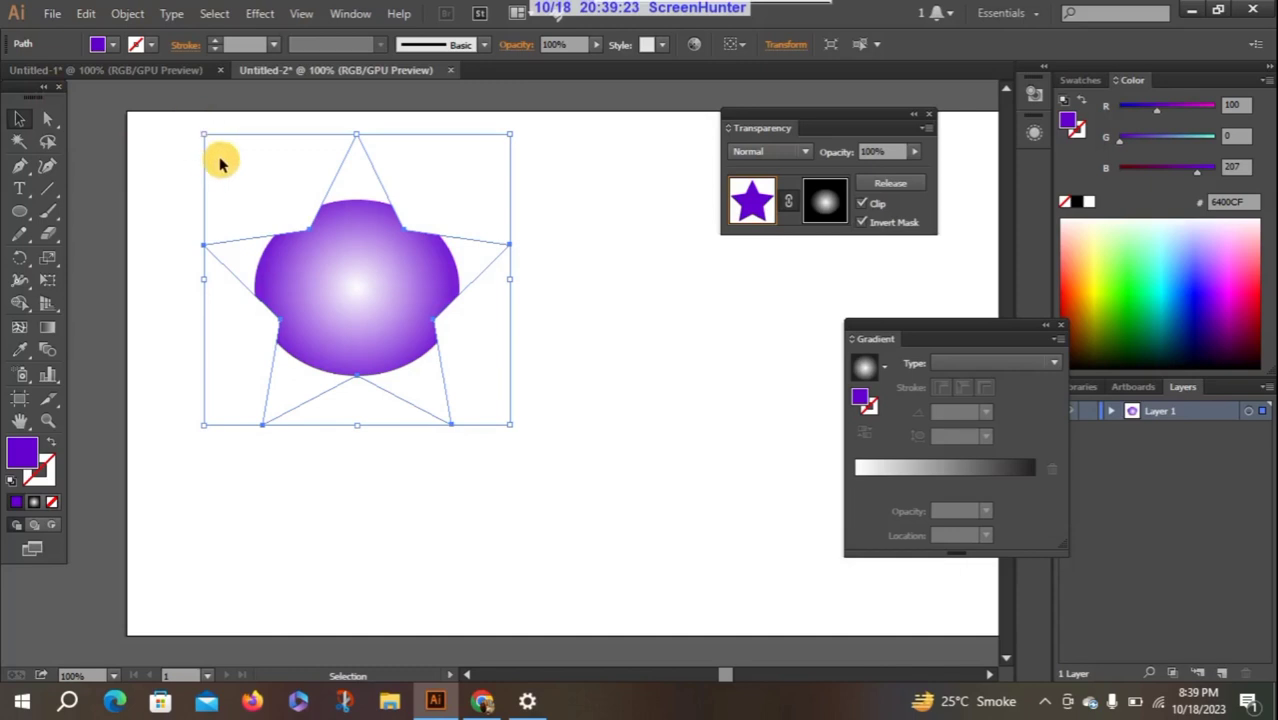
key("Delete")
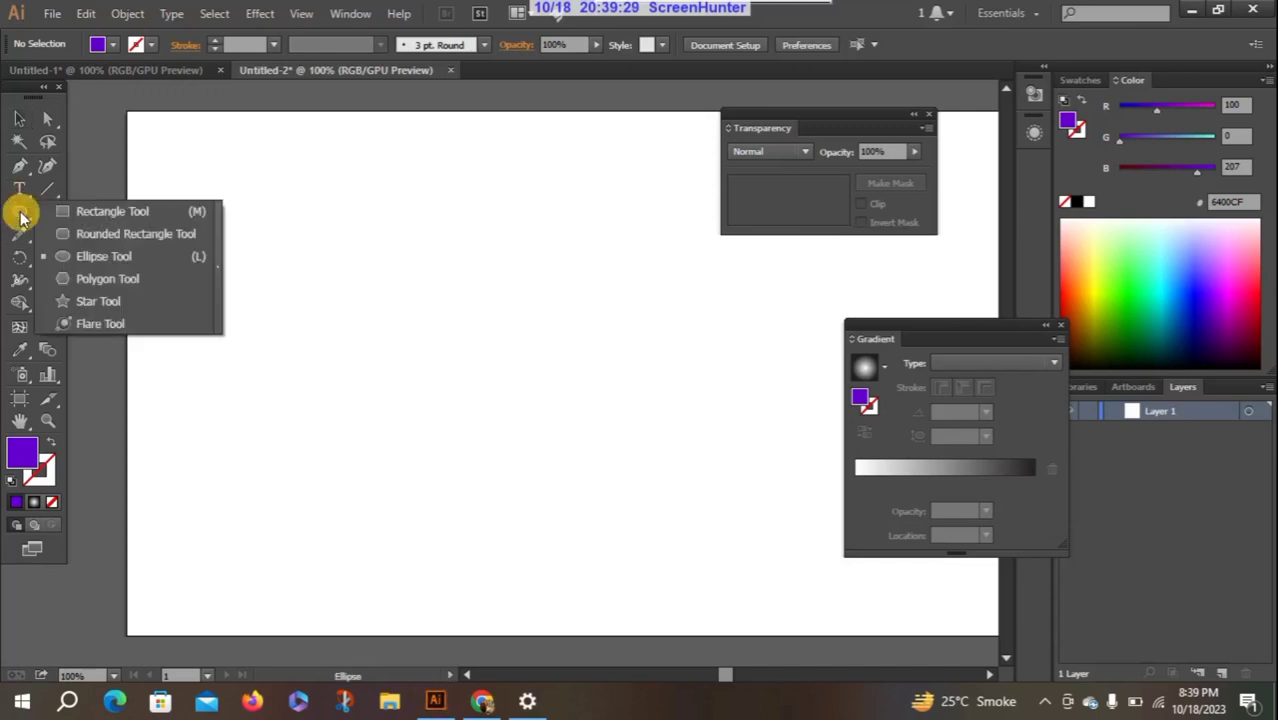
- Draw a large purple star and move it to the middle of the artboard
left_click_drag(22, 215, 165, 305)
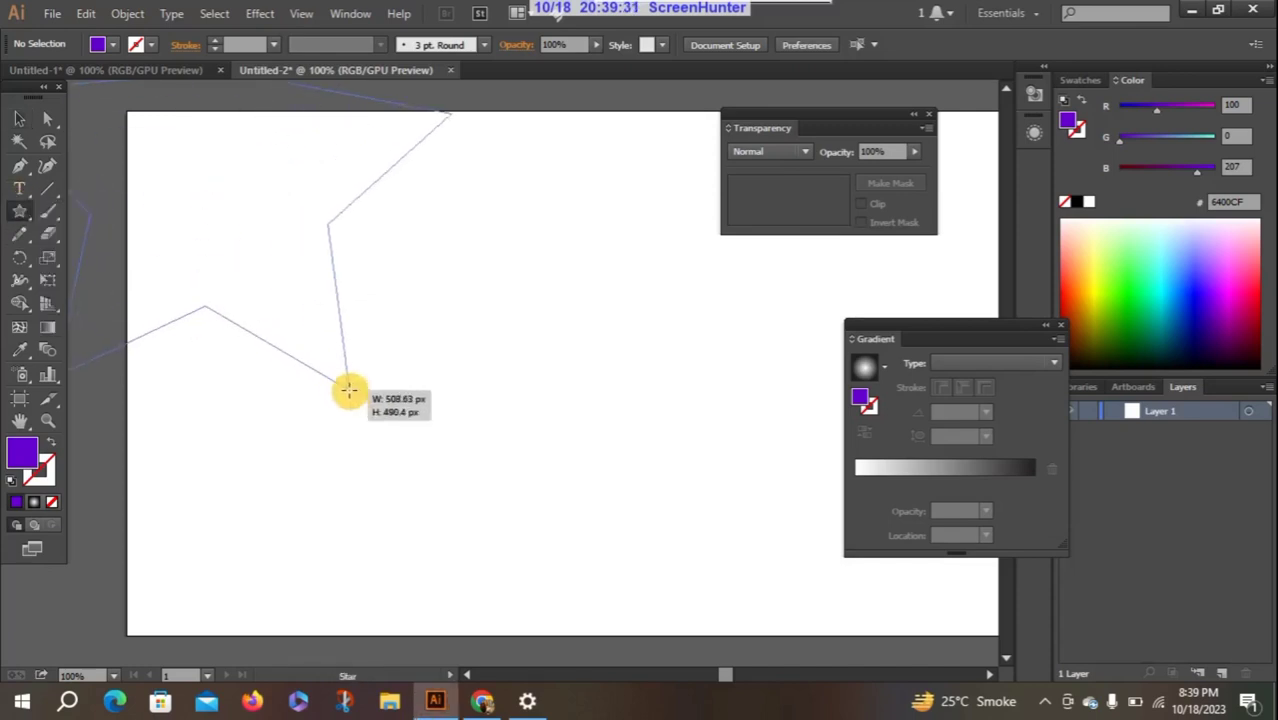
left_click_drag(210, 181, 285, 305)
left_click(16, 120)
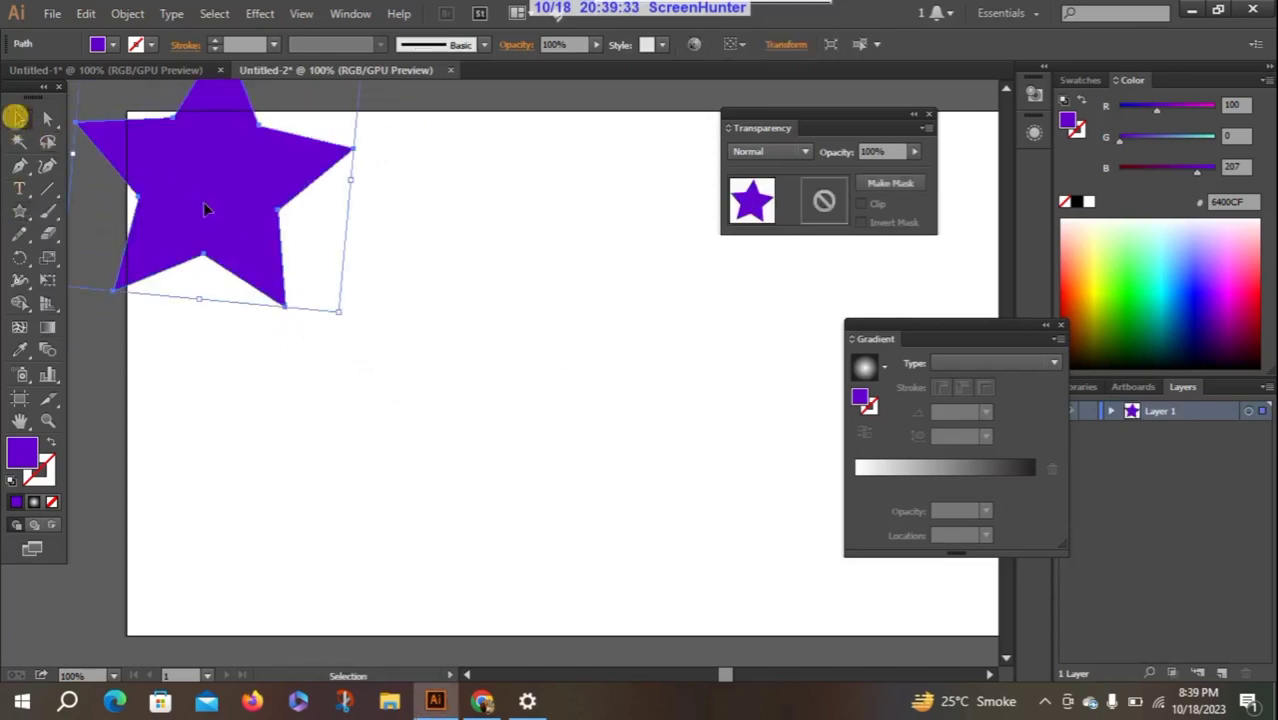
left_click_drag(205, 205, 400, 313)
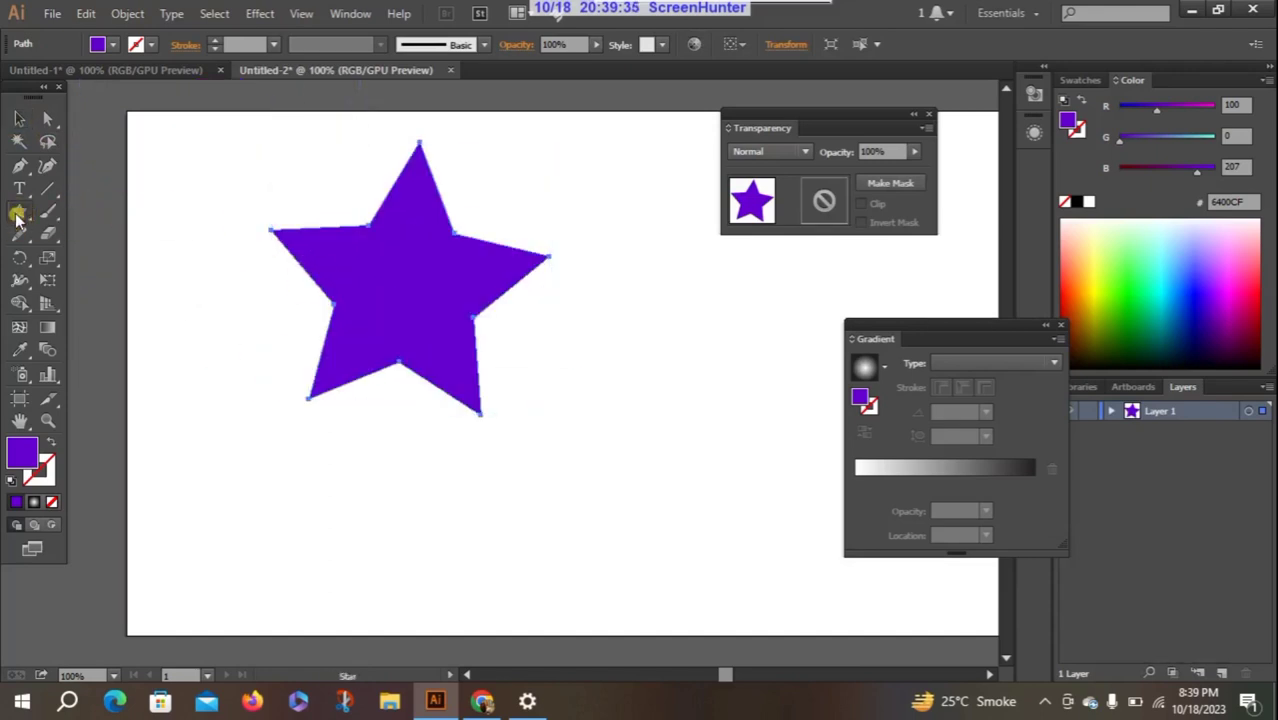
- Draw an ellipse below and to the right of the star
left_click_drag(8, 220, 133, 265)
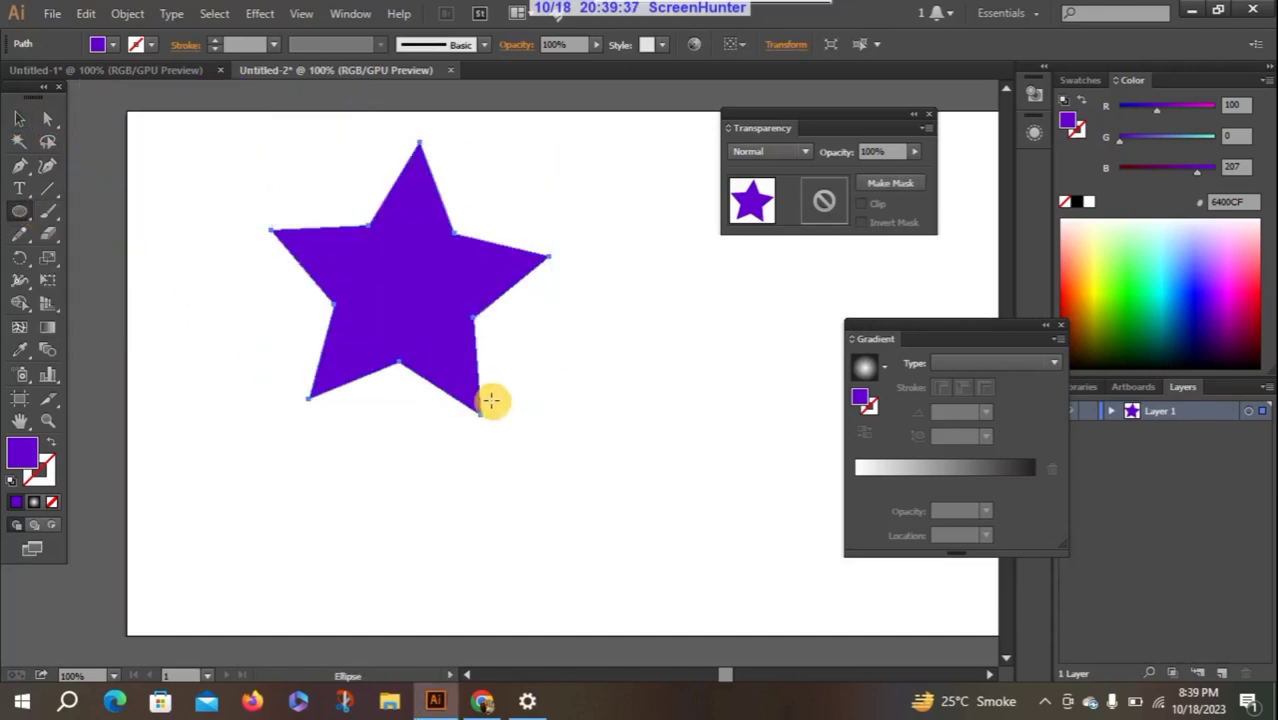
left_click_drag(563, 440, 762, 613)
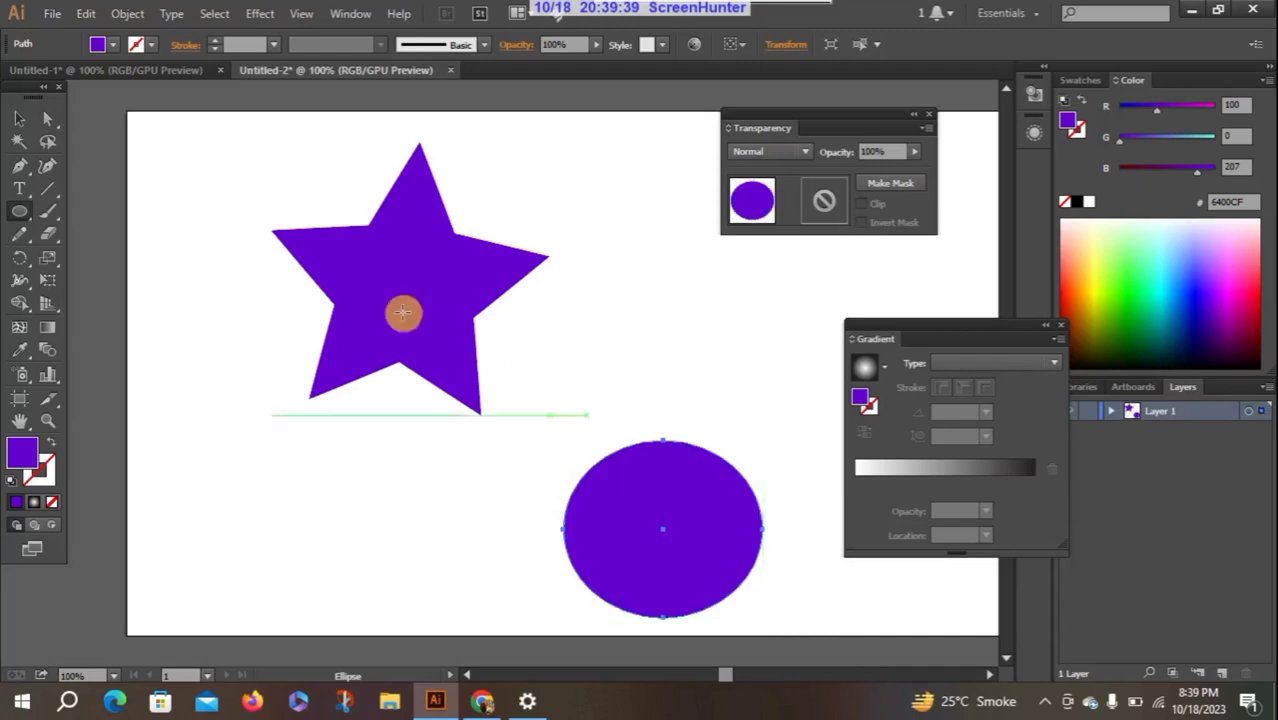
left_click(20, 140)
left_click(19, 120)
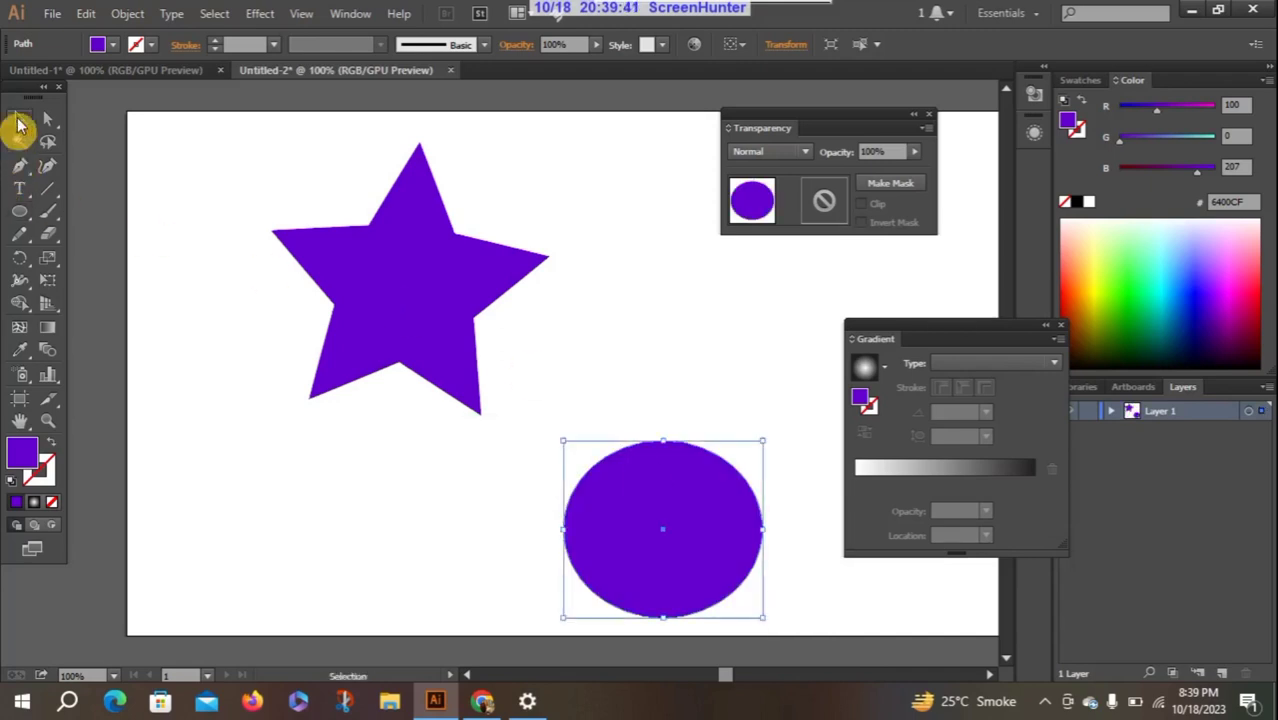
- Give the ellipse a mostly white radial gradient (white stop 16.41%), centre it on the star, select both
left_click_drag(669, 529, 664, 527)
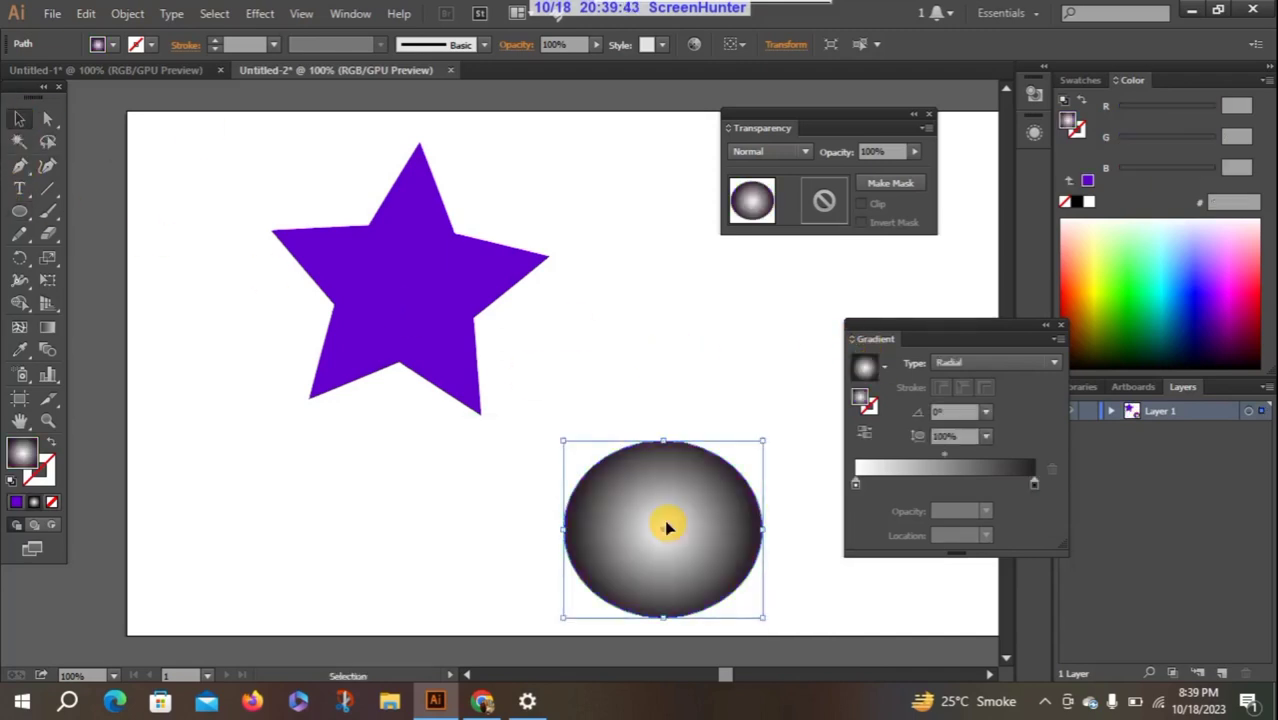
left_click_drag(899, 484, 860, 484)
left_click_drag(938, 485, 843, 481)
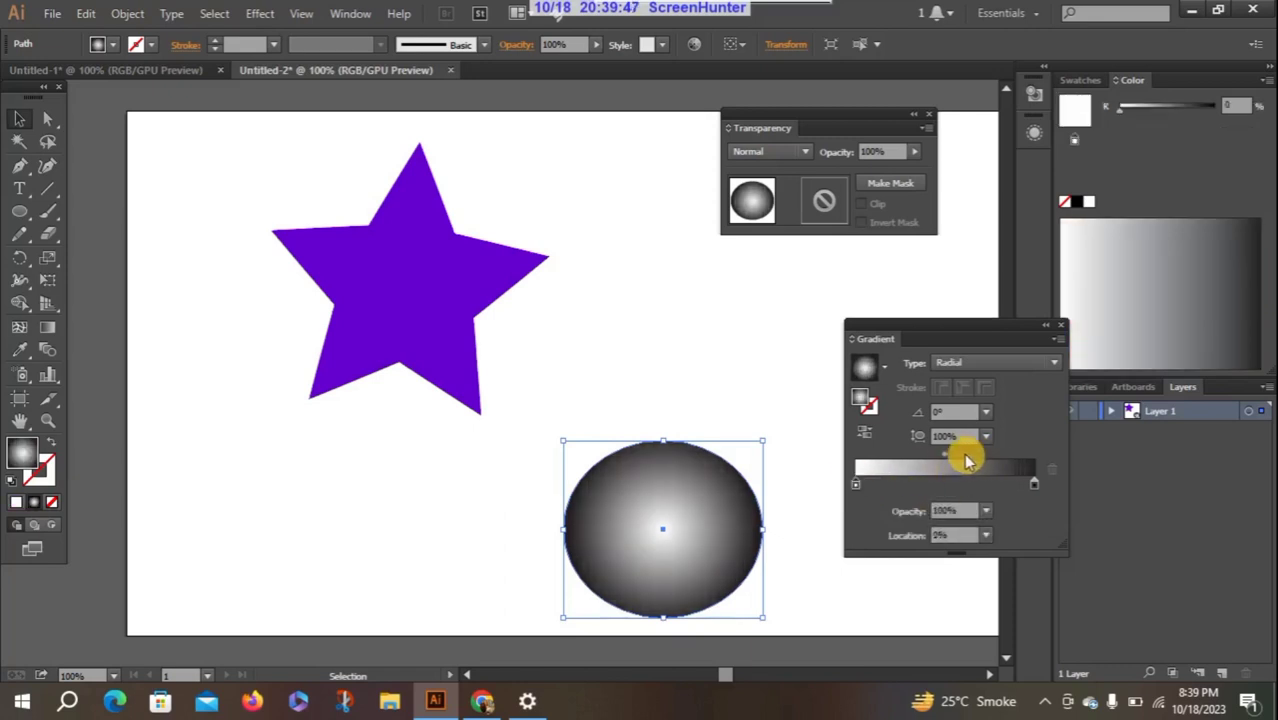
mouse_move(944, 455)
left_mouse_down()
mouse_move(950, 443)
mouse_move(1012, 454)
left_mouse_up()
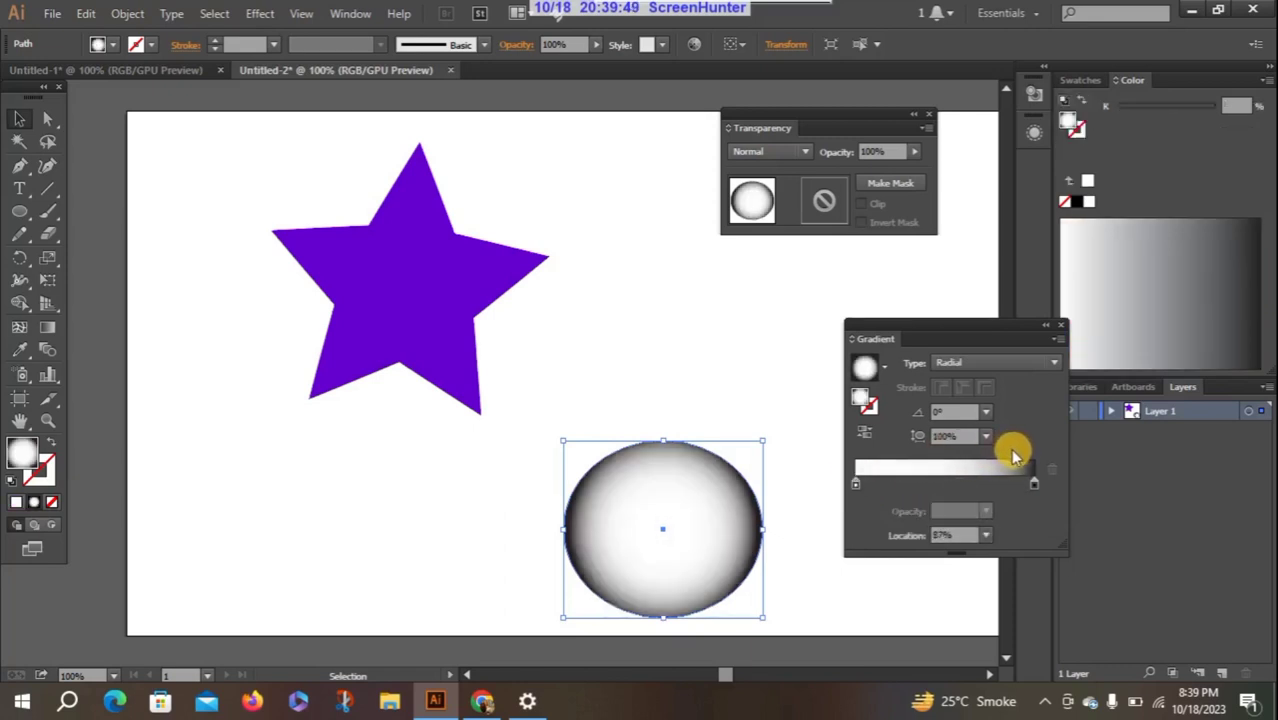
left_click_drag(858, 487, 889, 487)
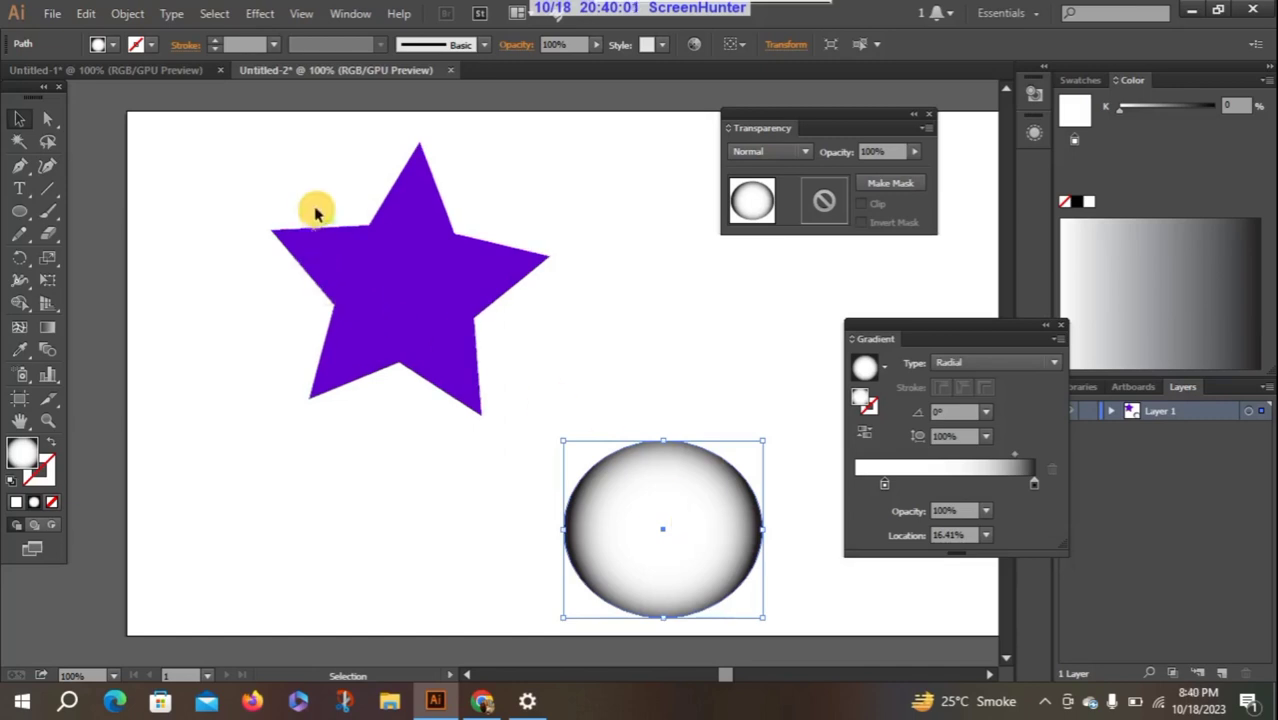
left_click_drag(656, 555, 378, 281)
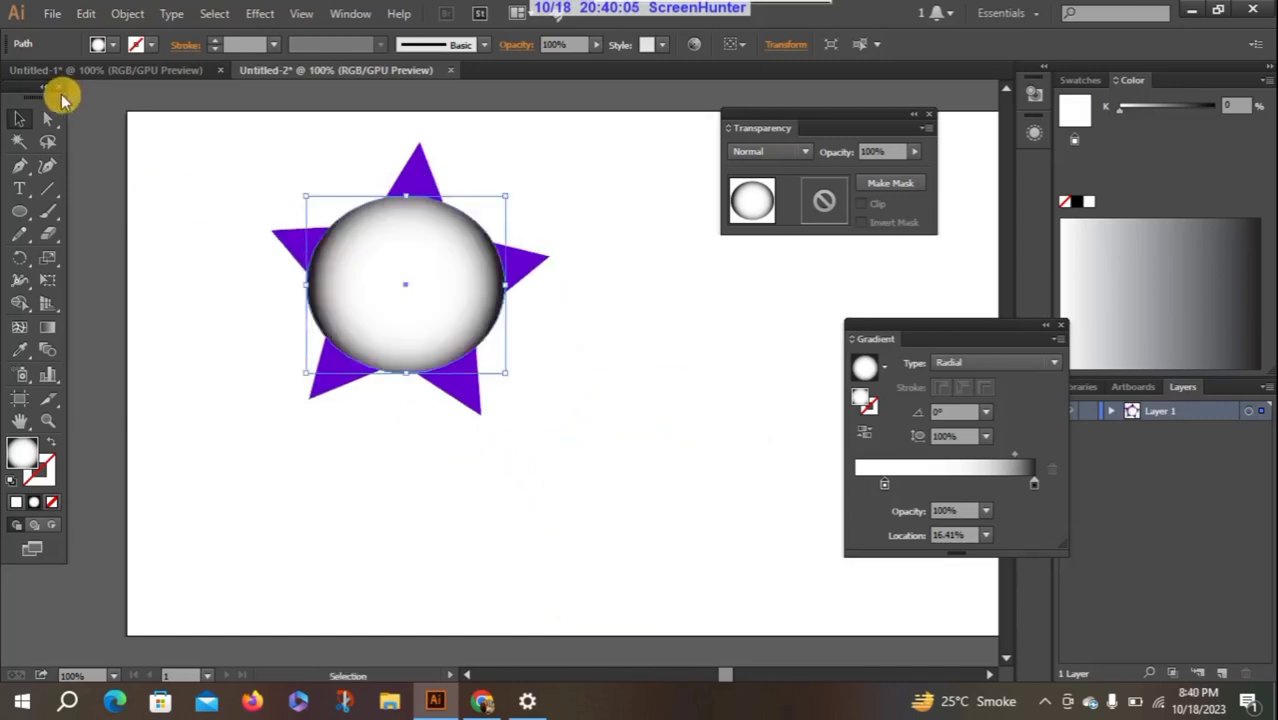
mouse_move(232, 151)
left_mouse_down()
mouse_move(606, 341)
mouse_move(607, 364)
left_mouse_up()
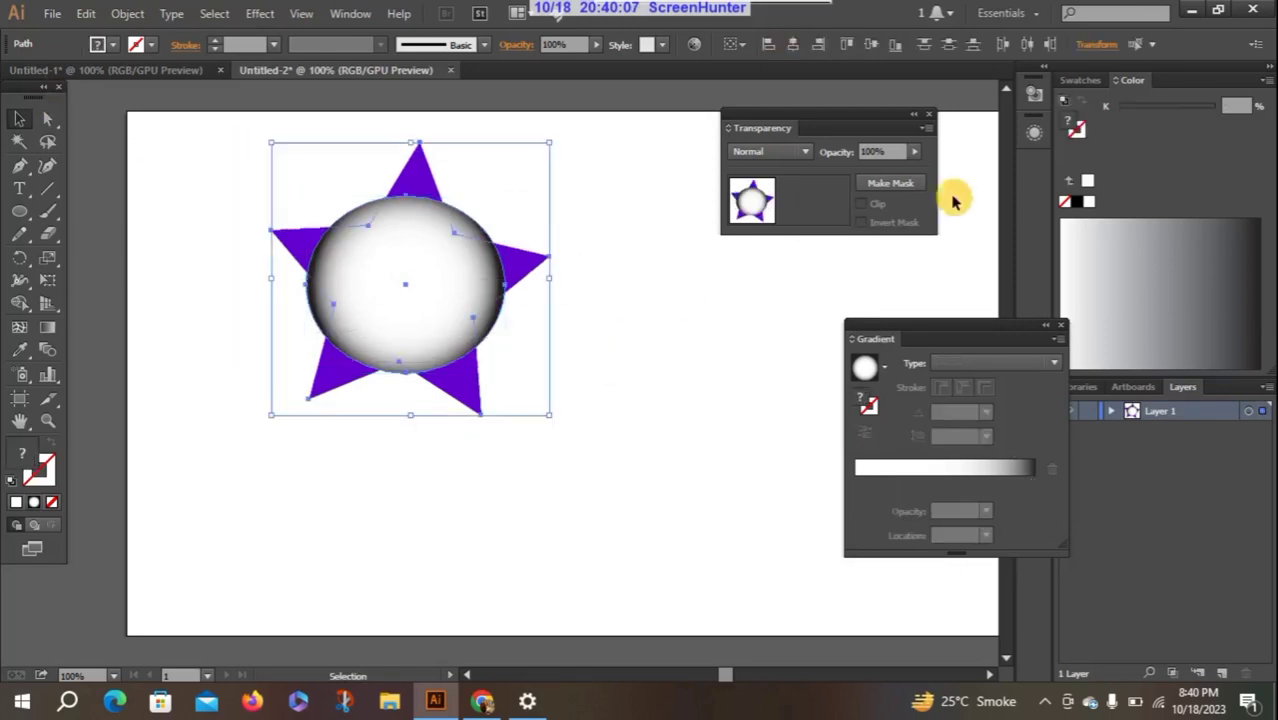
- Apply the gradient ellipse as the star's opacity mask, undo, reapply, and invert it
left_click(883, 188)
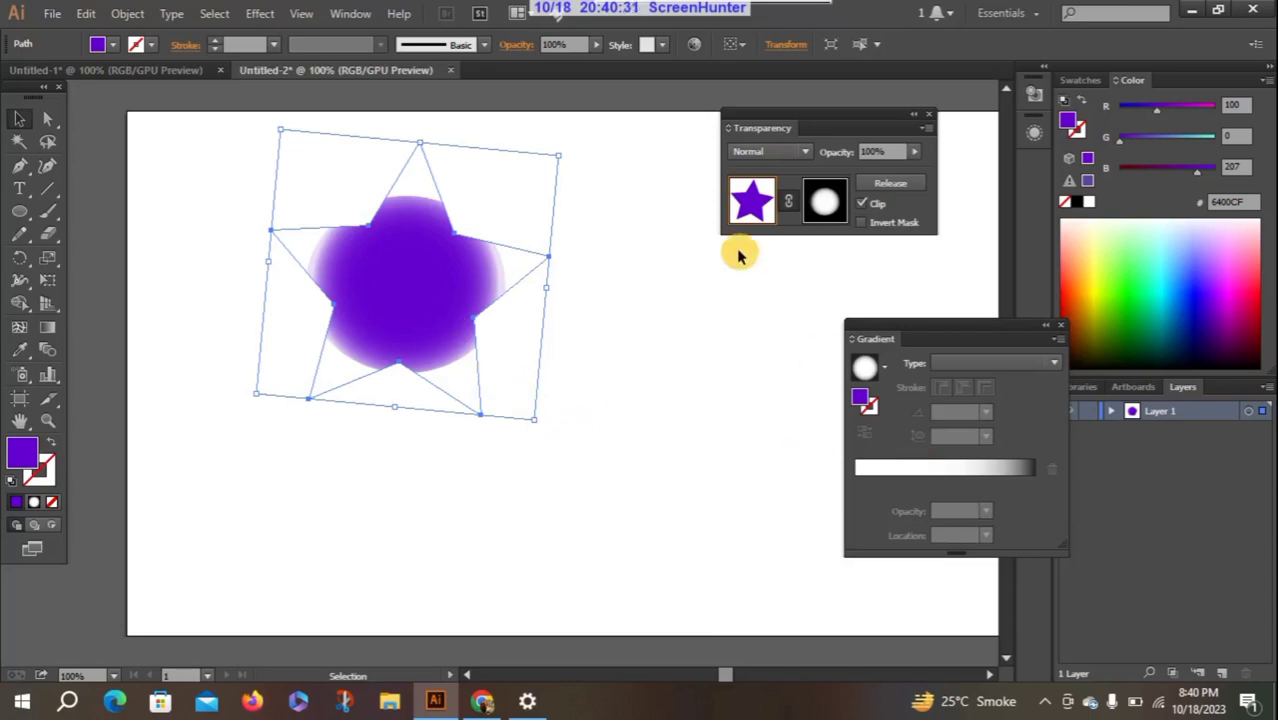
key("ctrl+z")
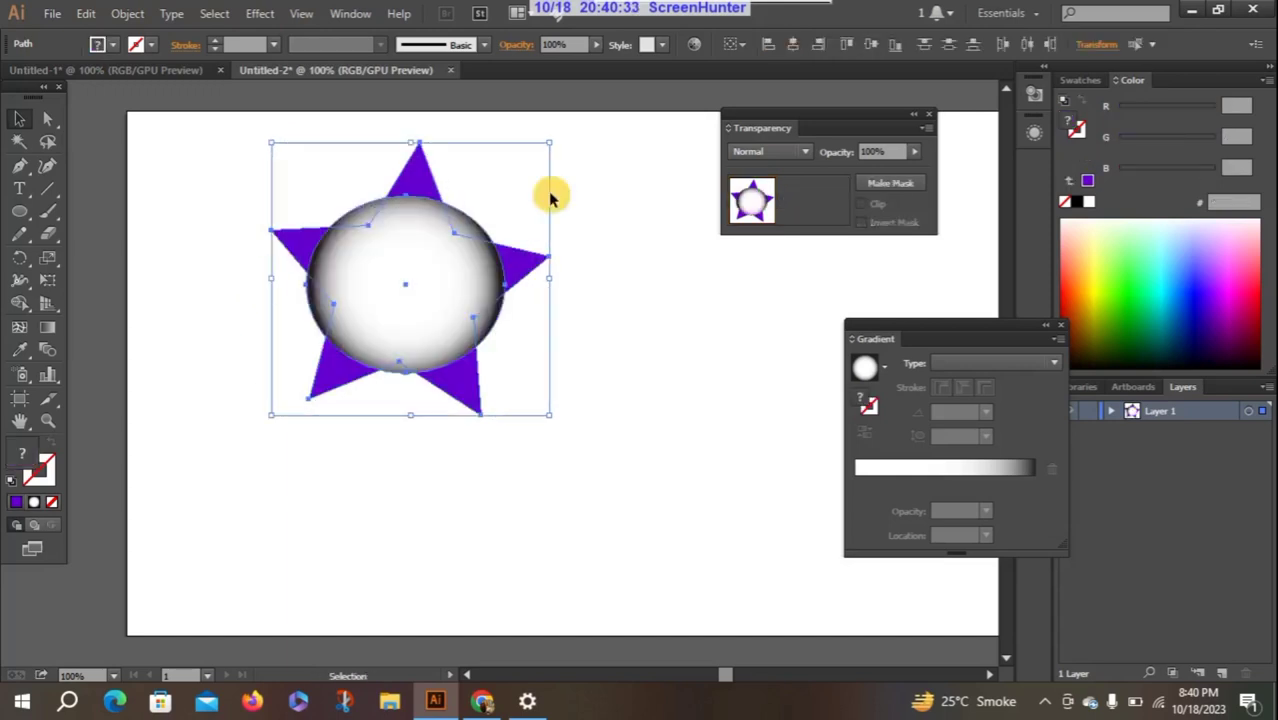
left_click(888, 183)
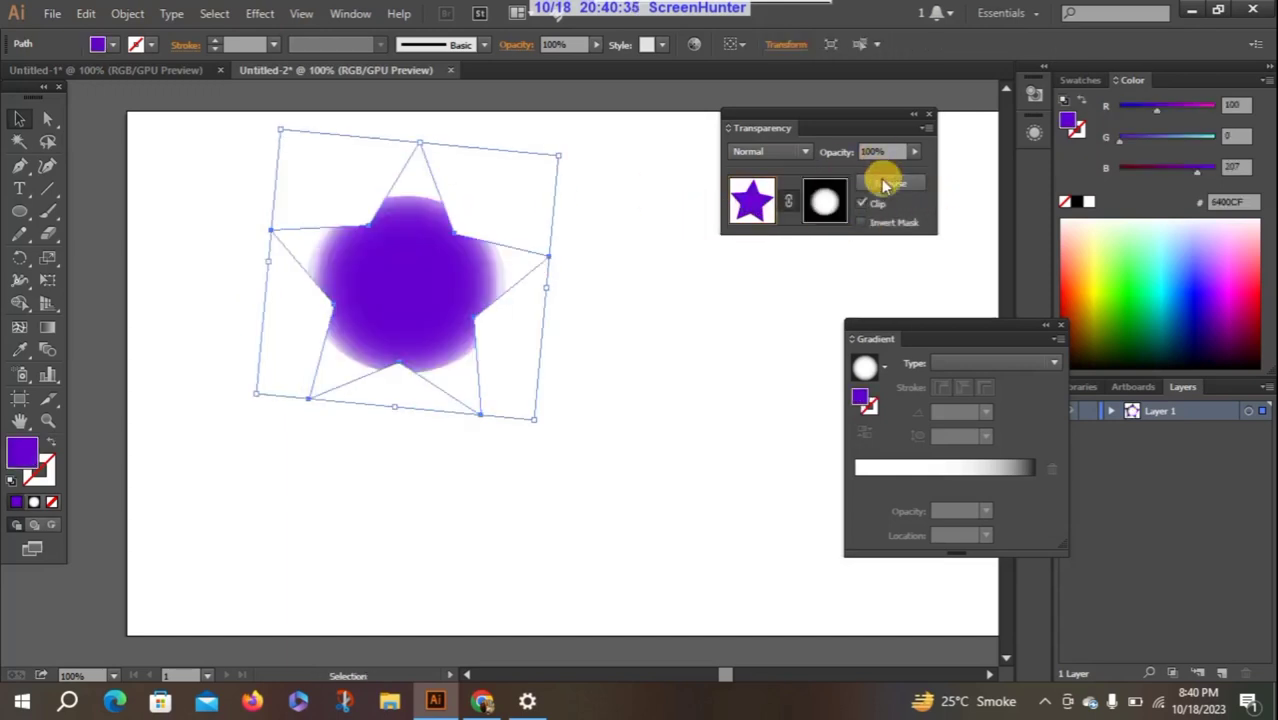
left_click(877, 223)
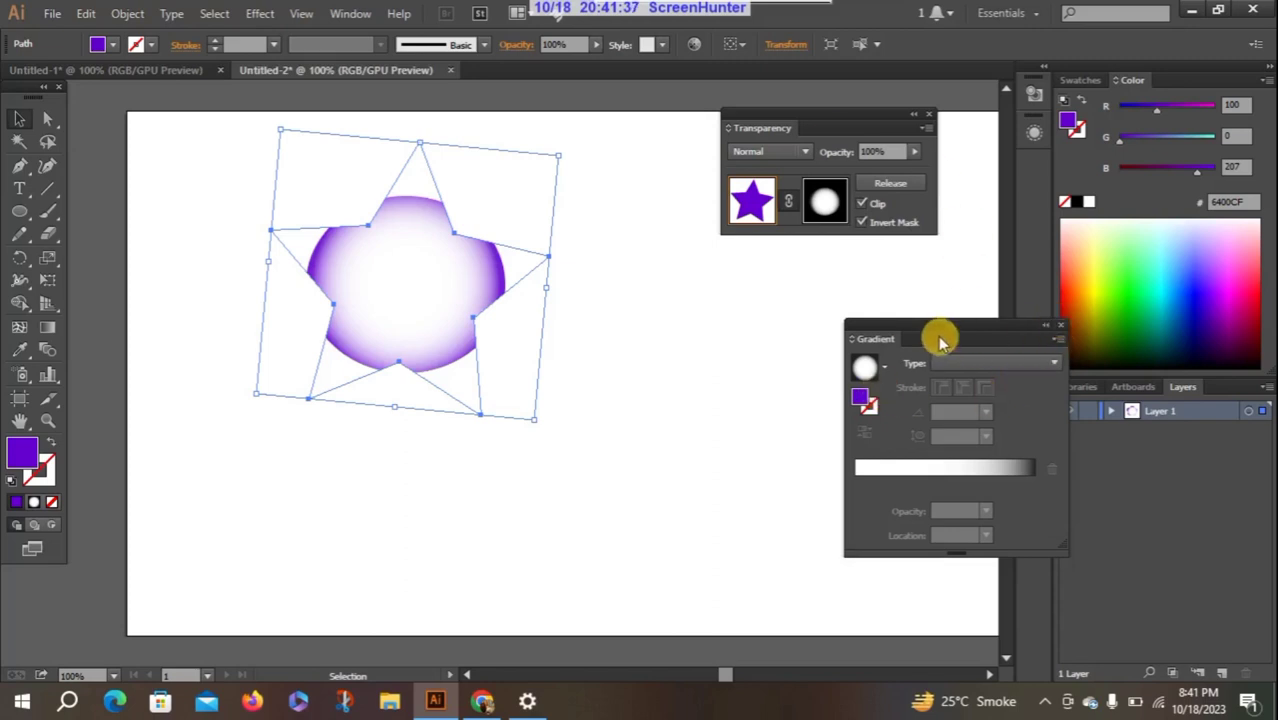
- Move the Gradient panel further to the left
left_click_drag(955, 337, 738, 355)
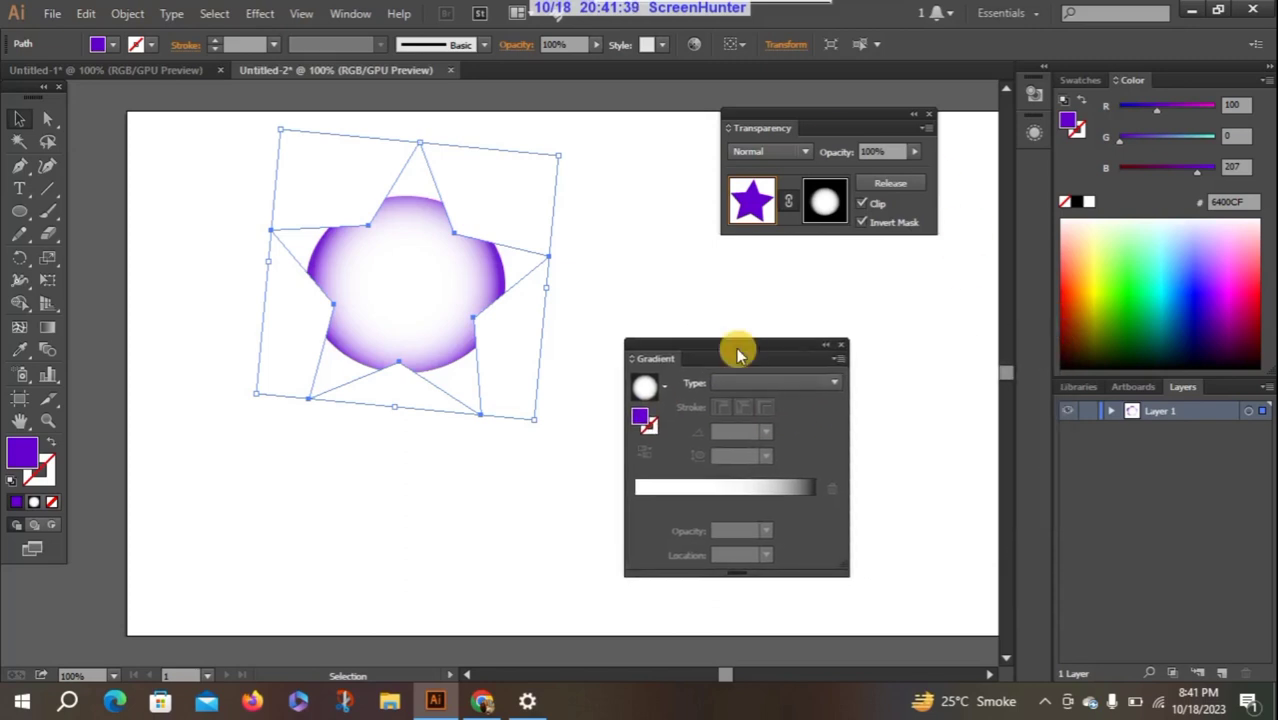